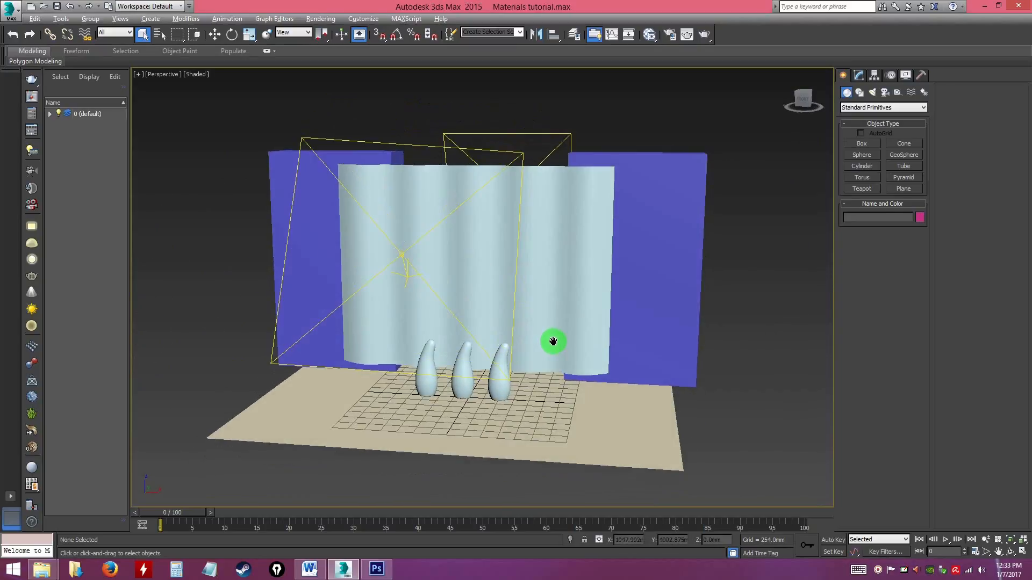
Switch to the Image ref folder in File Explorer and view the curtain_morning_s reference image enlarged
alt+middle_drag(412, 417, 386, 422)
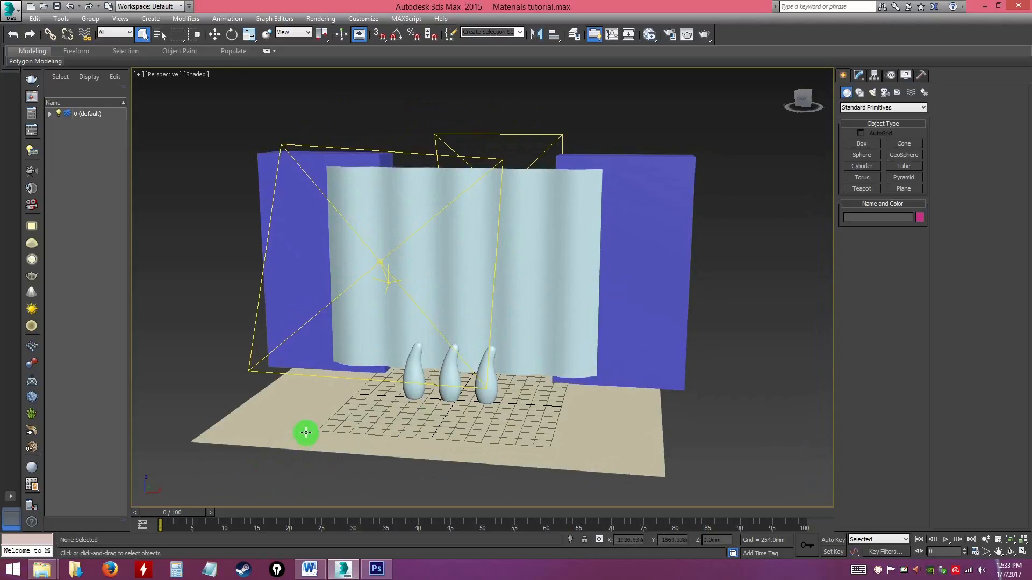
click(46, 570)
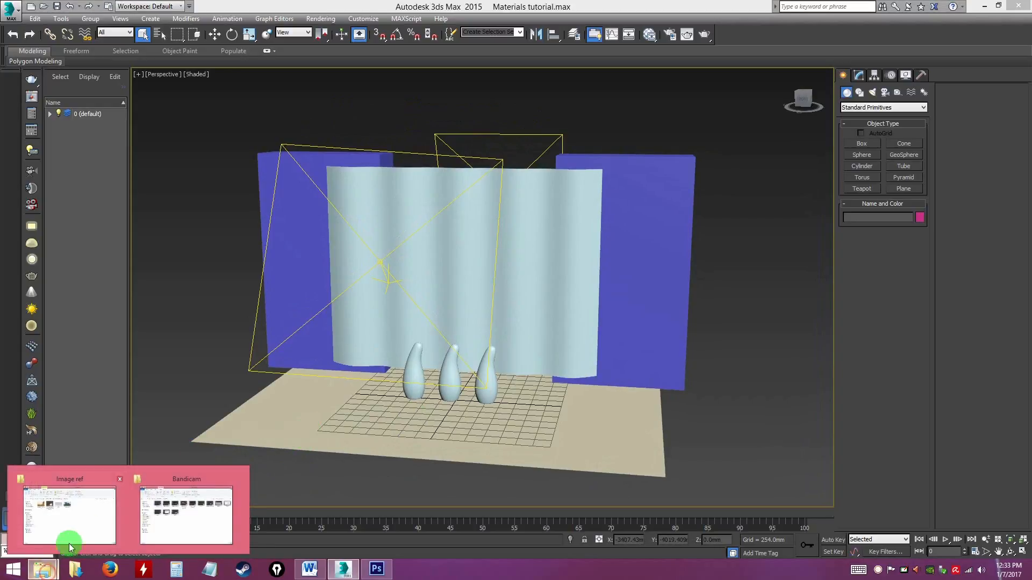
click(99, 519)
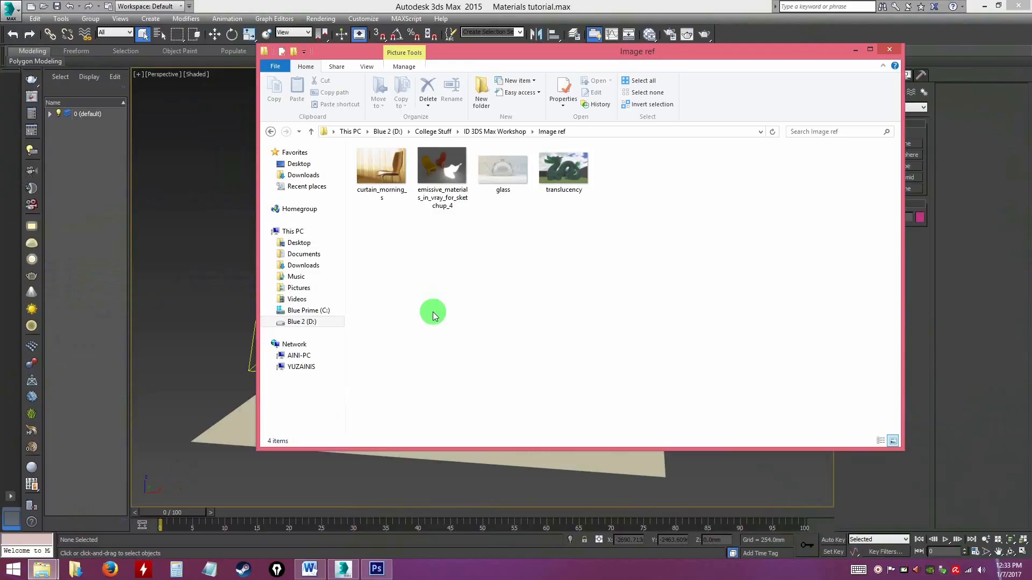
click(392, 171)
double_click(392, 172)
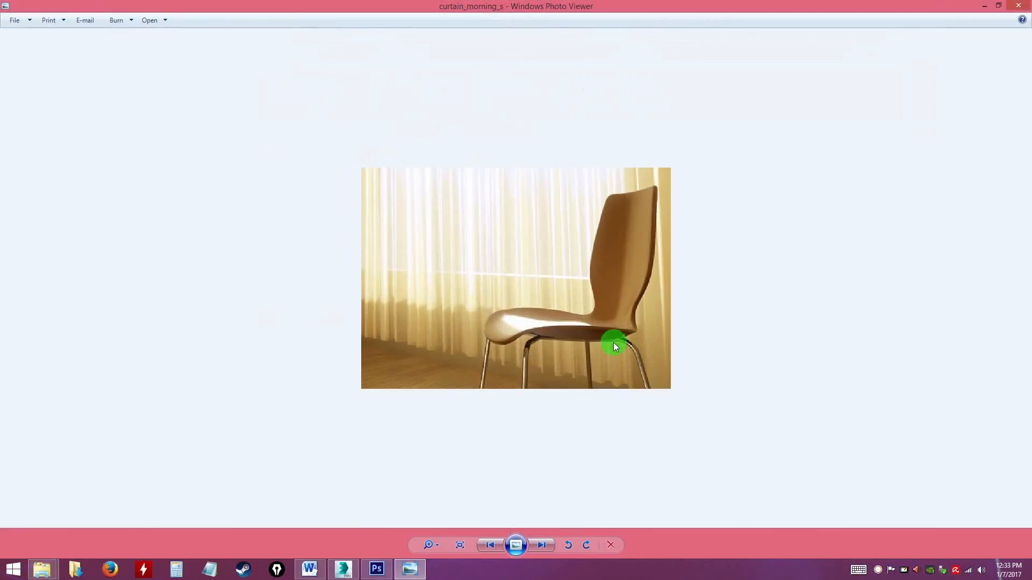
scroll(614, 340, up, 1)
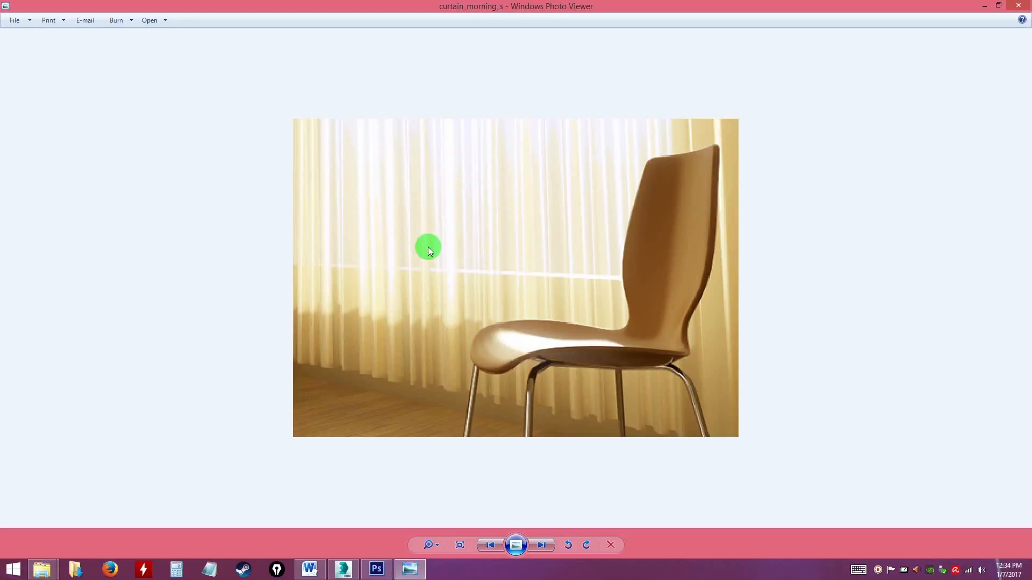
click(1018, 6)
View the emissive_materials_in_vray_for_sketchup_4 and glass reference images one after the other, closing each
double_click(450, 172)
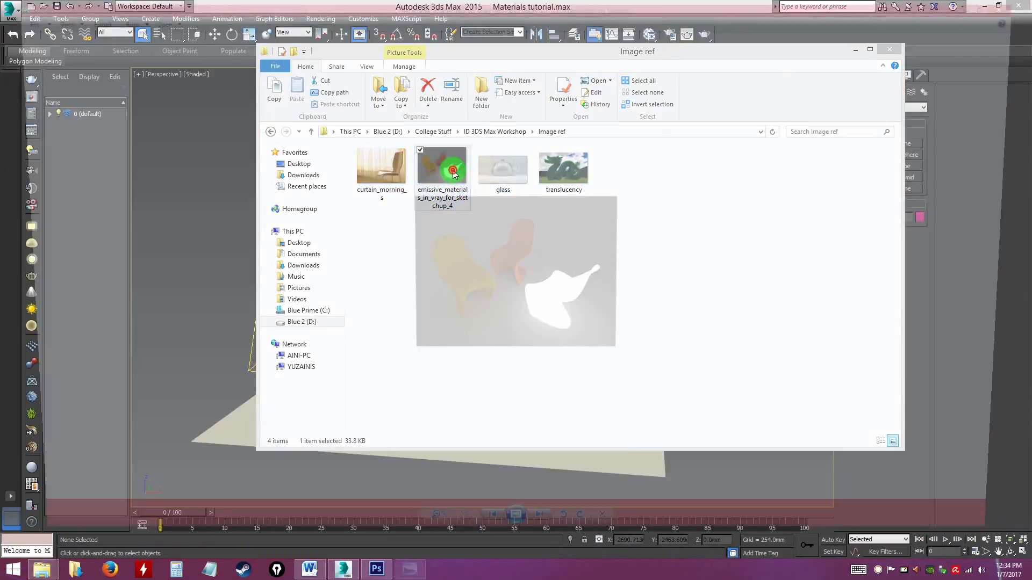
scroll(472, 337, up, 2)
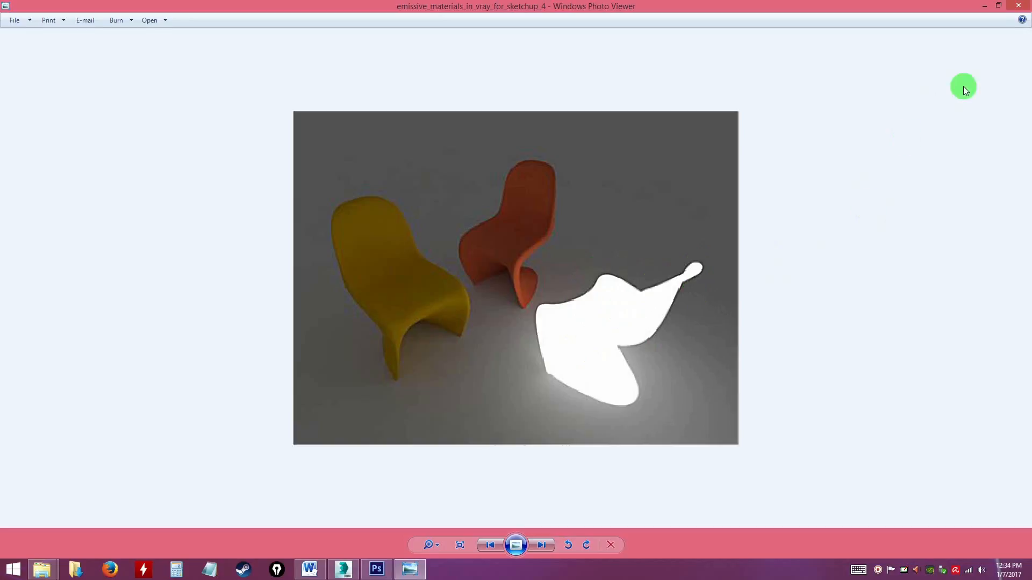
click(1017, 6)
double_click(503, 171)
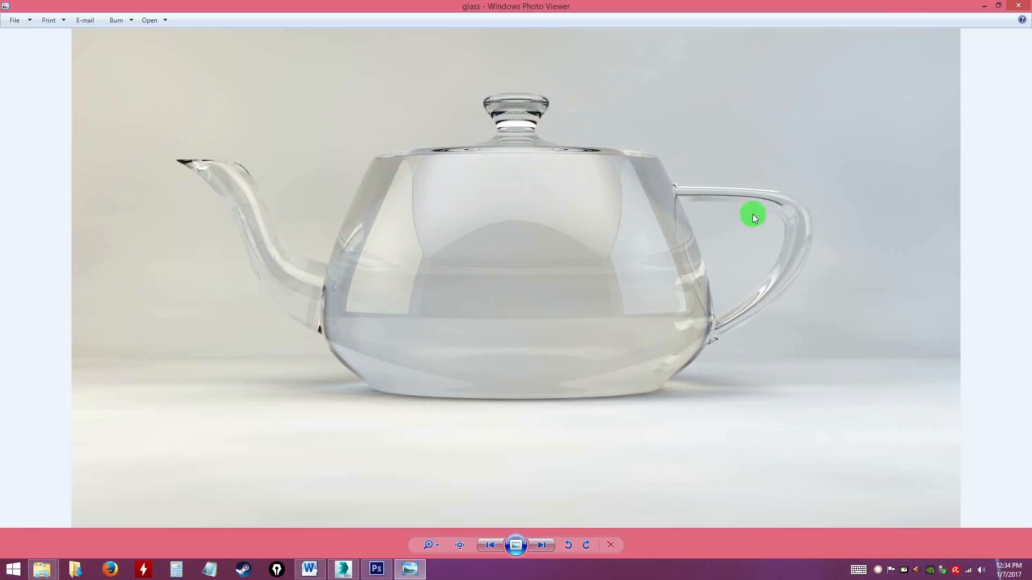
click(1019, 5)
View the translucency reference image, close it and return to the 3ds Max scene
double_click(555, 172)
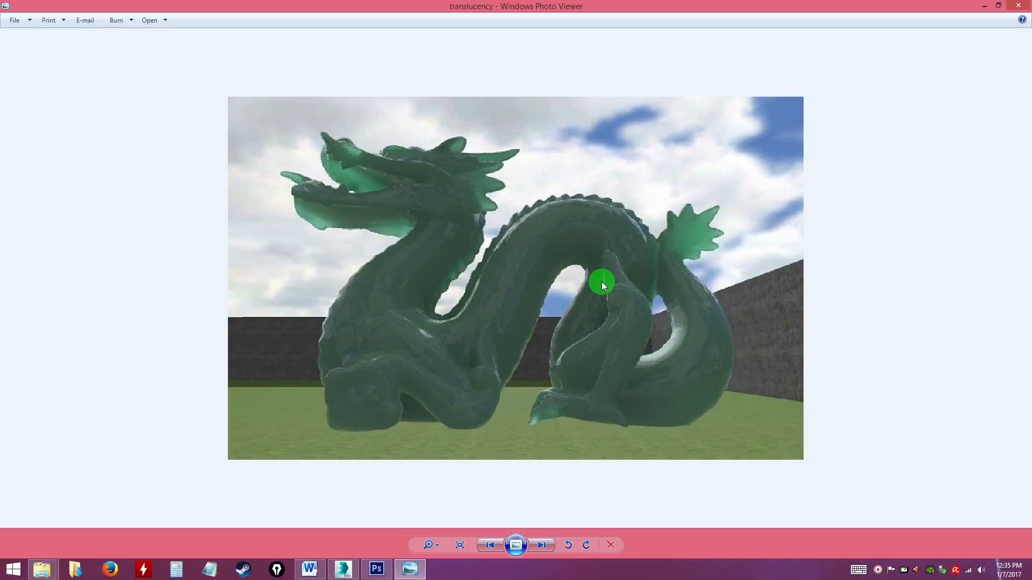
click(1018, 6)
click(549, 261)
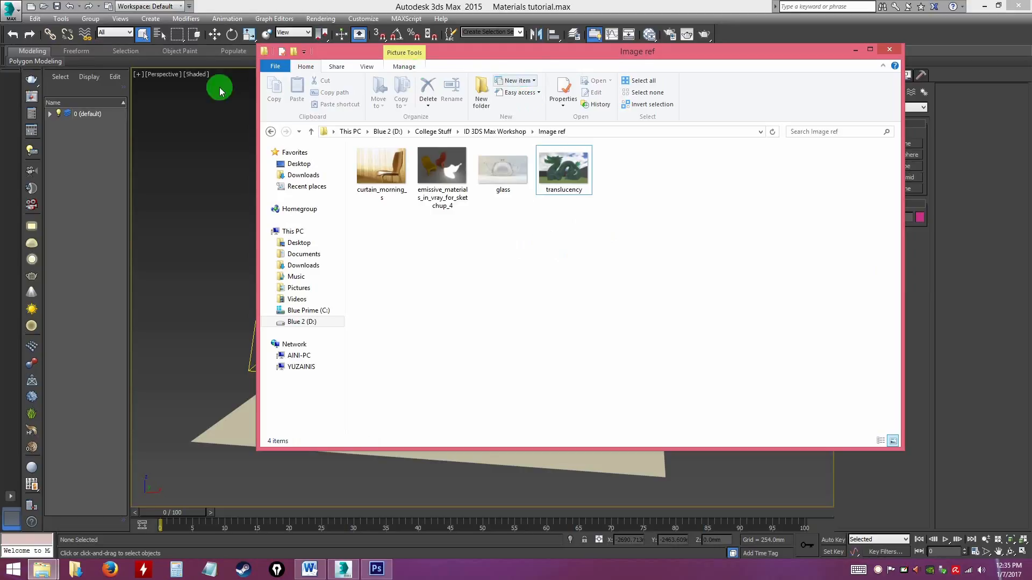
click(182, 260)
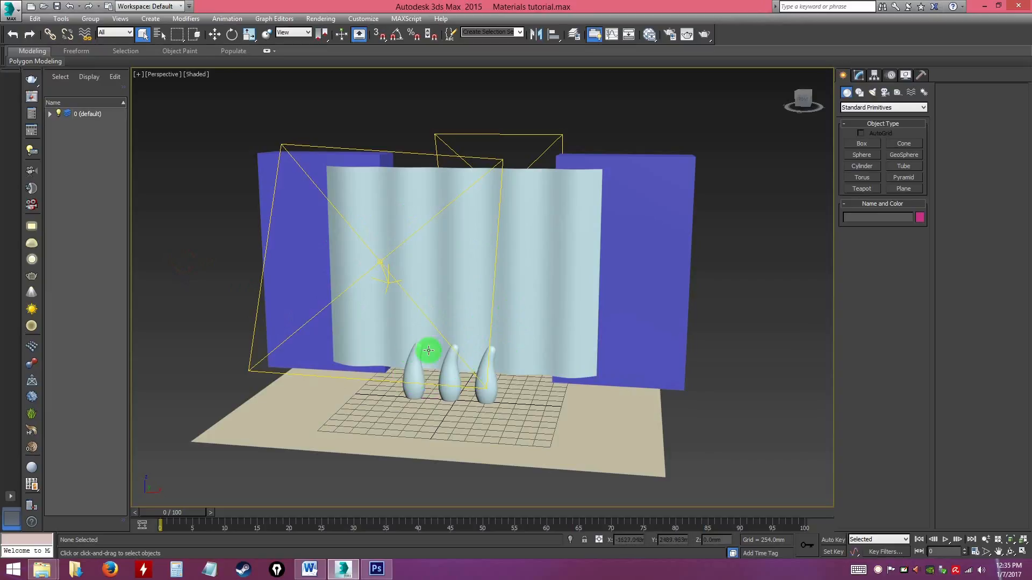
Examine the three horn-shaped objects on the floor, selecting each in turn, and clear the selection
alt+middle_drag(470, 353, 536, 297)
scroll(544, 299, down, 3)
scroll(544, 299, up, 3)
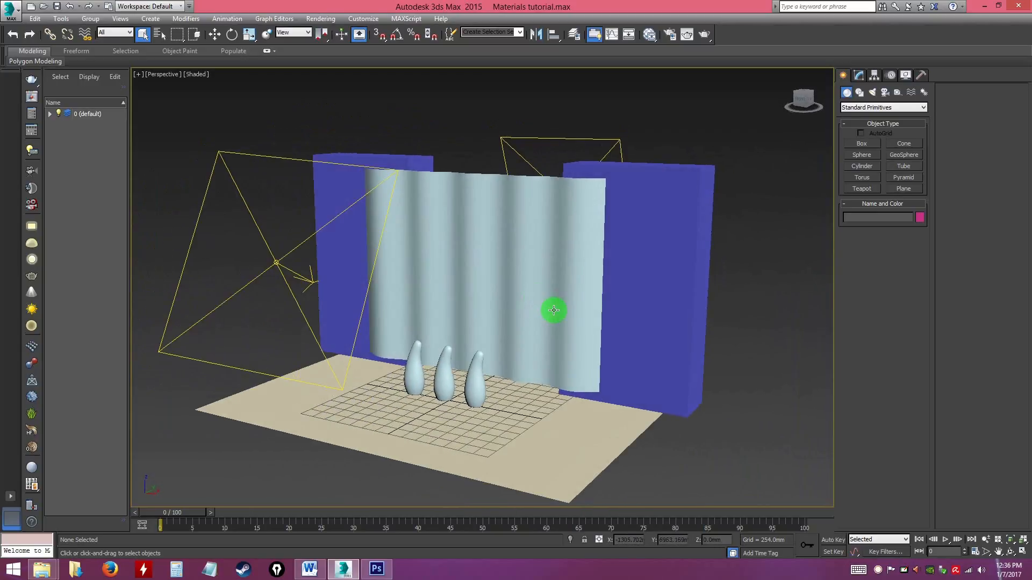
click(472, 379)
click(445, 383)
click(411, 376)
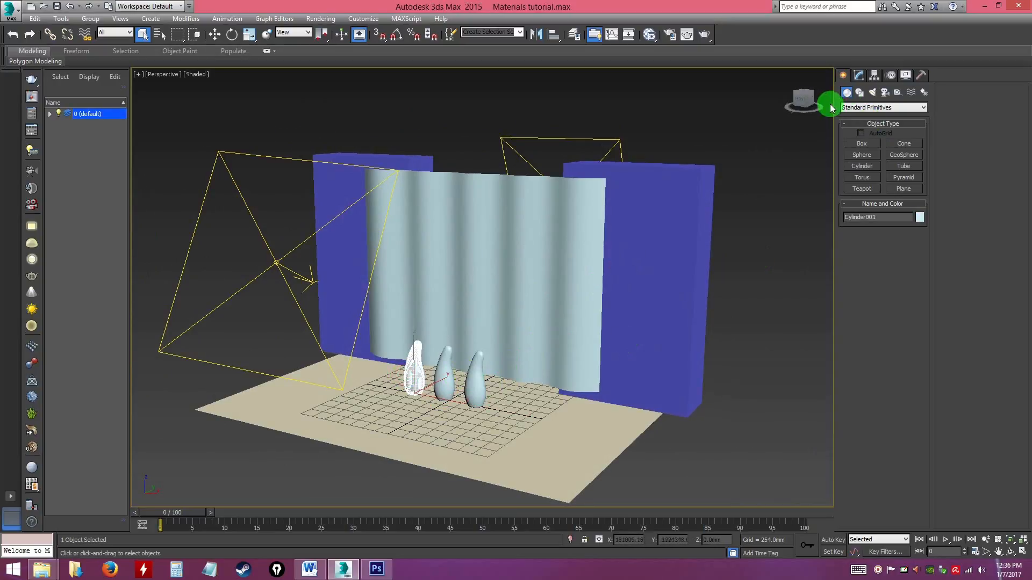
click(540, 436)
Examine the wavy curtain plane and the two blue wall boxes, selecting each in turn
alt+middle_drag(569, 420, 558, 323)
click(548, 225)
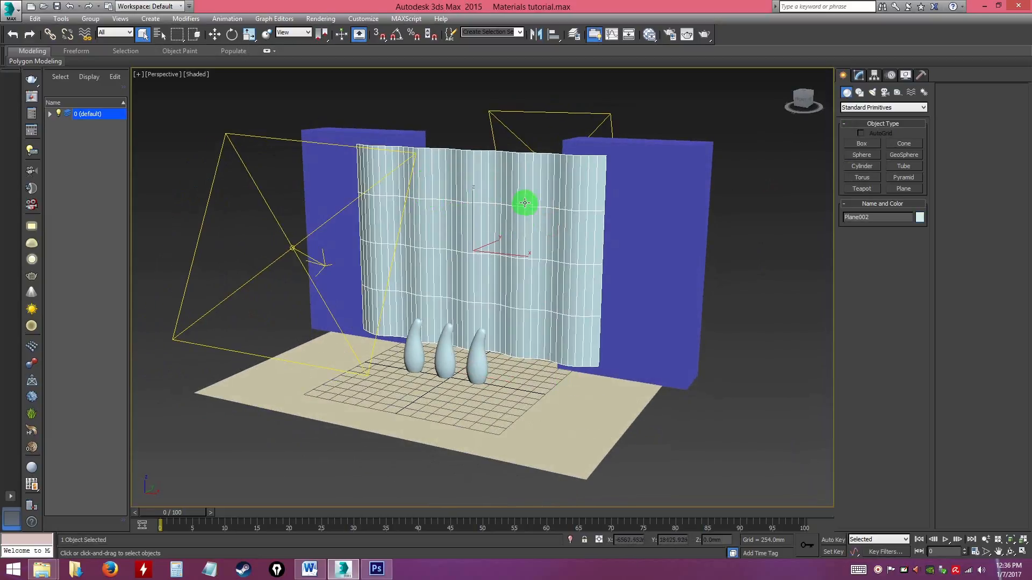
alt+middle_drag(548, 231, 481, 222)
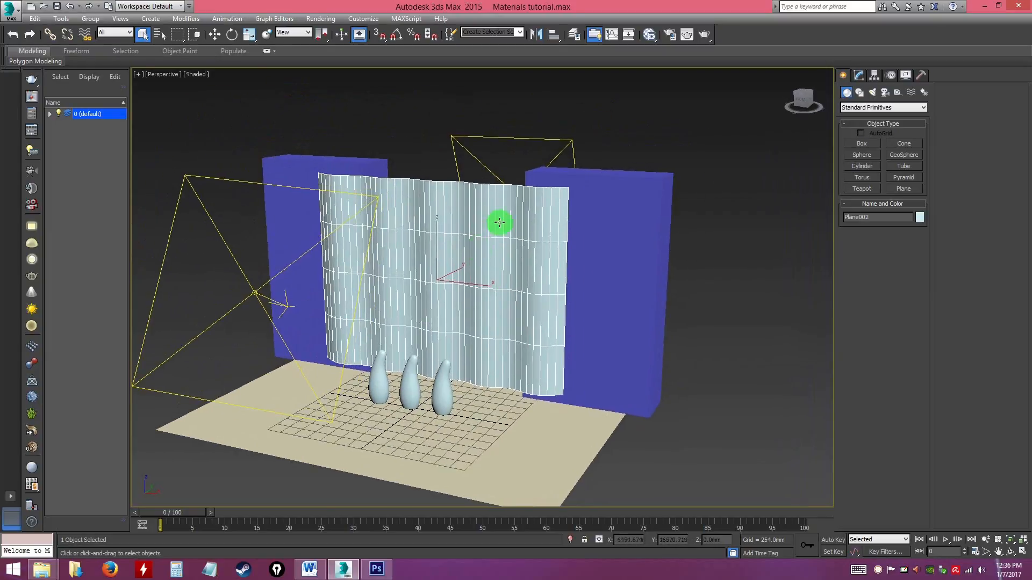
click(638, 259)
click(288, 169)
alt+middle_drag(528, 246, 528, 243)
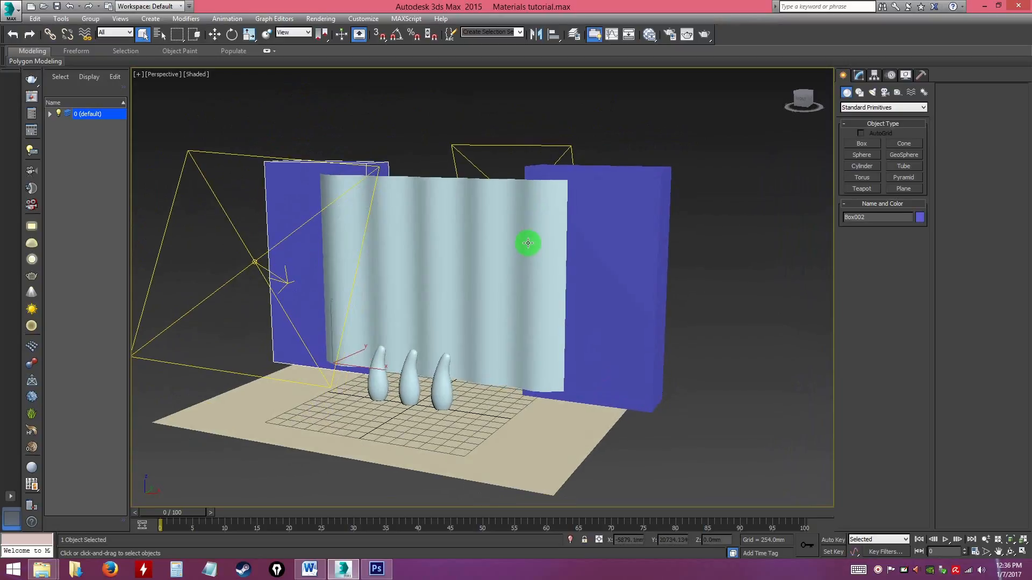
Examine the two V-Ray plane lights from the side, selecting the one behind the curtain and the one in front
alt+middle_drag(411, 311, 661, 161)
click(693, 220)
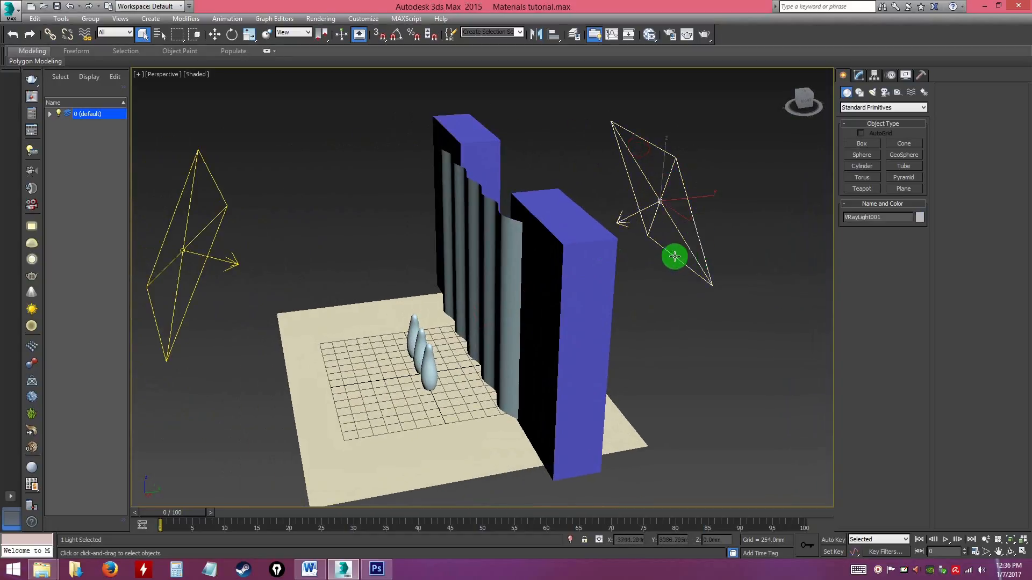
alt+middle_drag(686, 263, 668, 253)
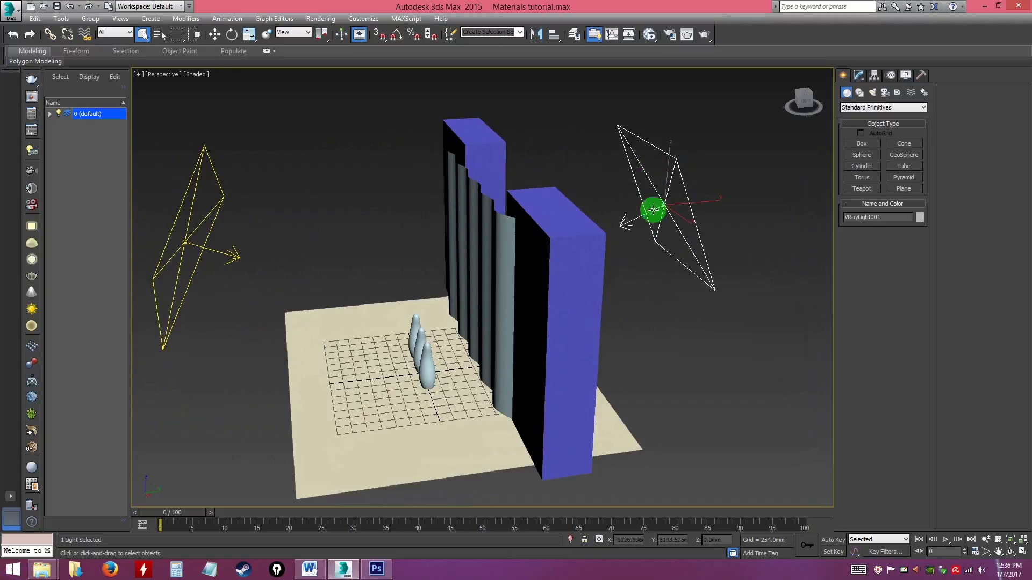
alt+middle_drag(656, 214, 449, 223)
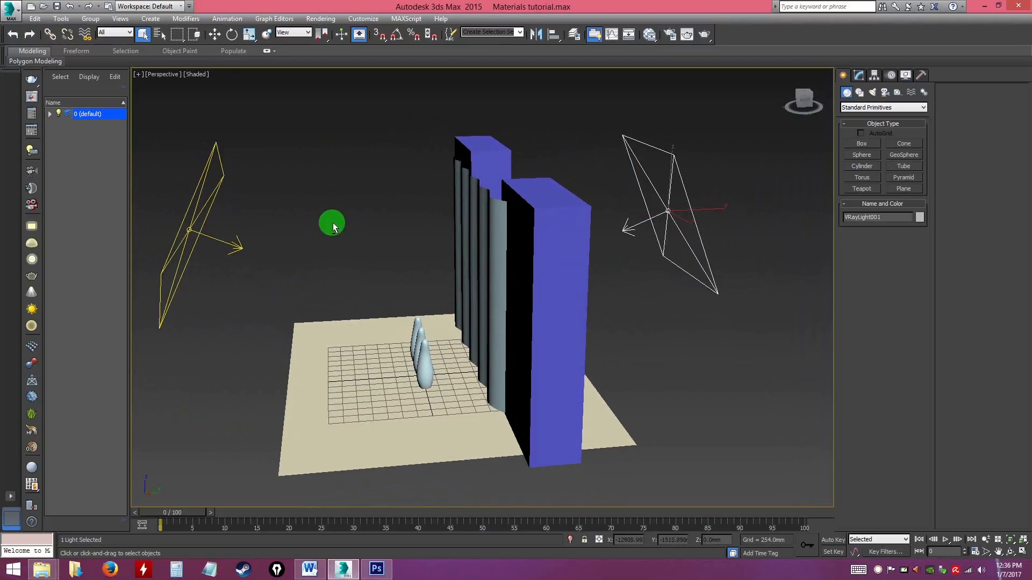
alt+middle_drag(333, 223, 269, 234)
click(328, 254)
alt+middle_drag(331, 256, 403, 249)
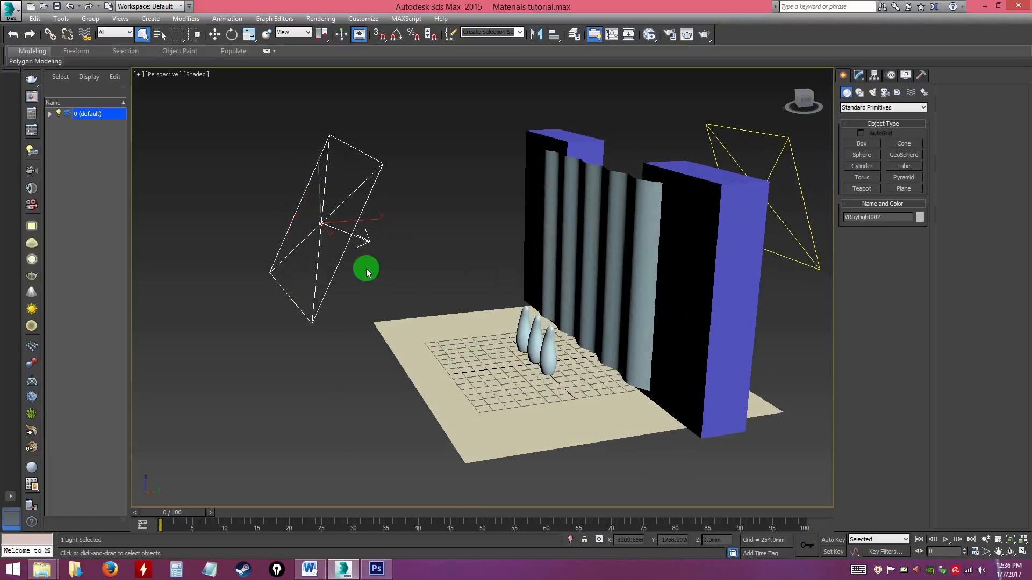
Frame the curtain and horn-shaped objects from the front, render the perspective view and close the frame buffer
alt+middle_drag(344, 271, 513, 286)
scroll(491, 279, up, 6)
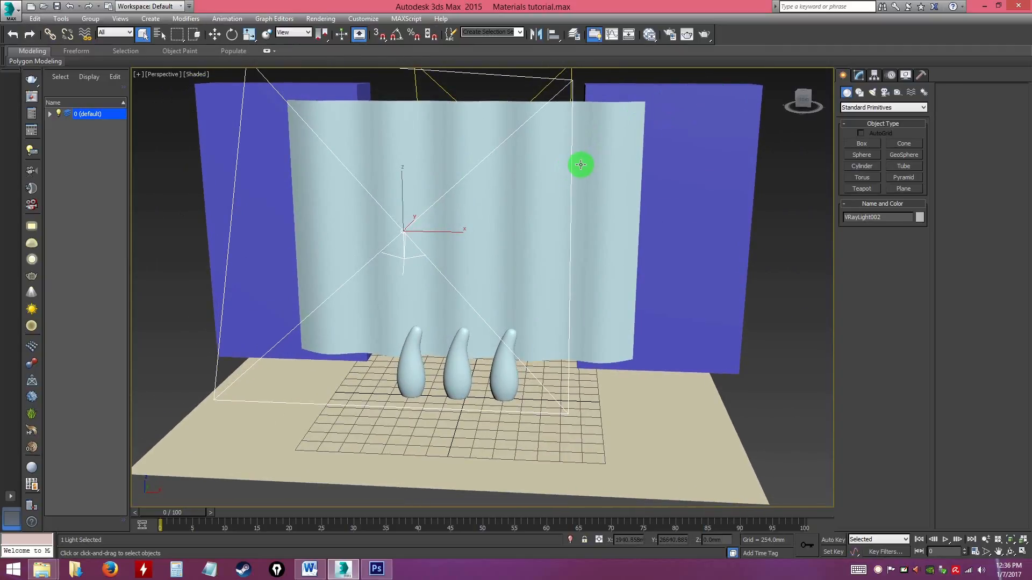
alt+middle_drag(583, 163, 530, 178)
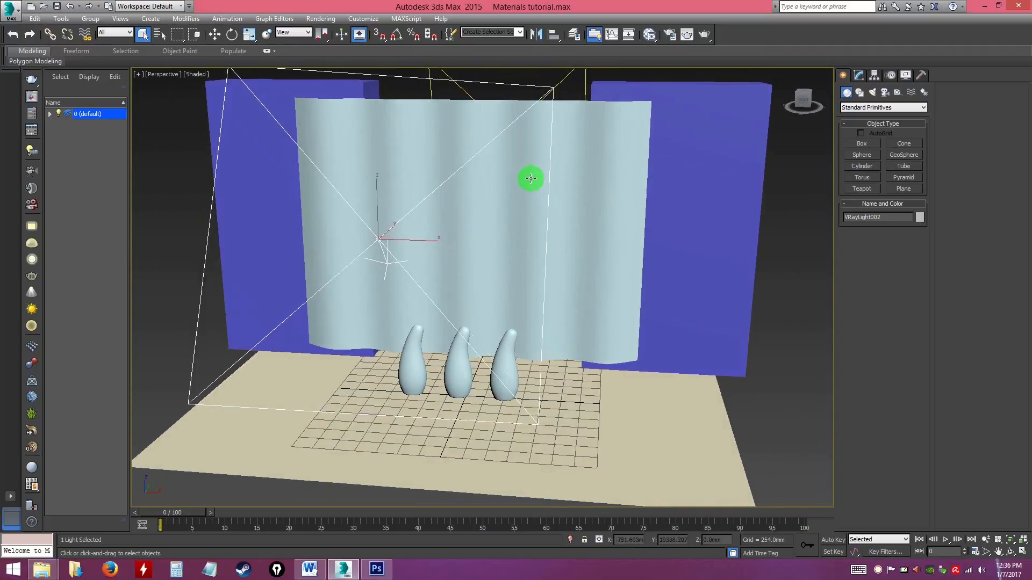
click(703, 36)
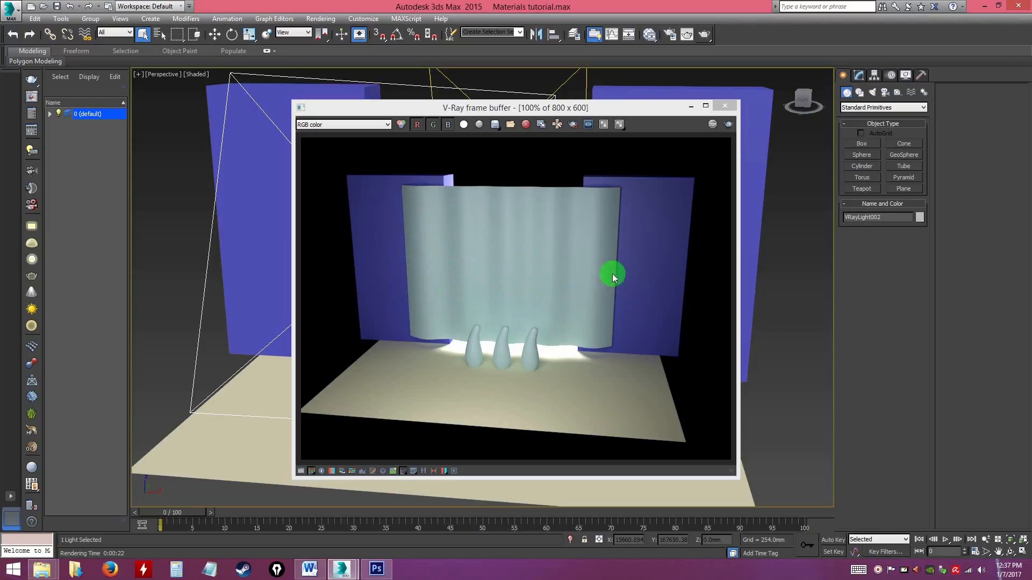
click(725, 106)
Select the V-Ray plane light behind the curtain from an angled side view of the scene
scroll(650, 253, up, 4)
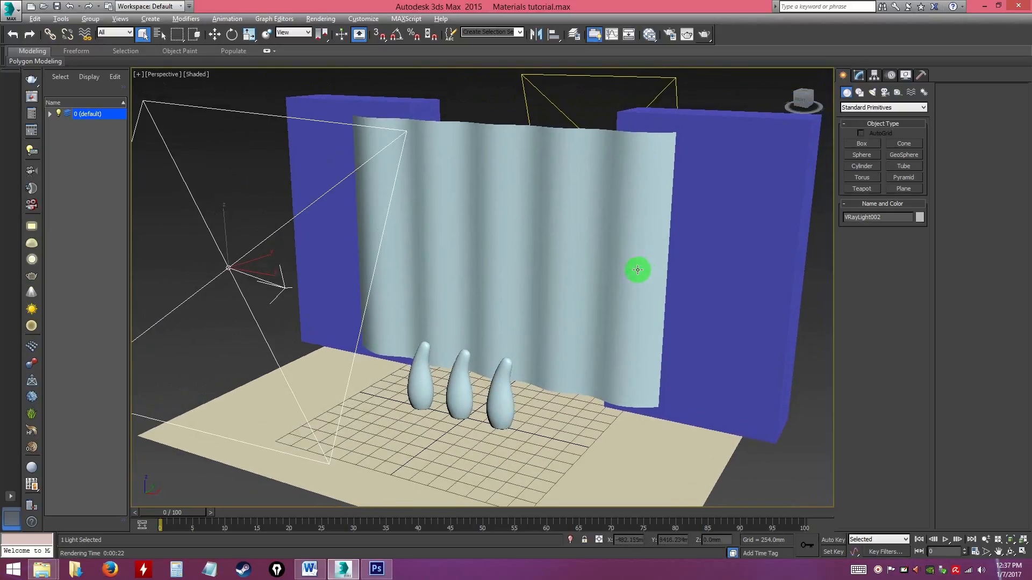
scroll(637, 269, down, 4)
scroll(617, 293, up, 2)
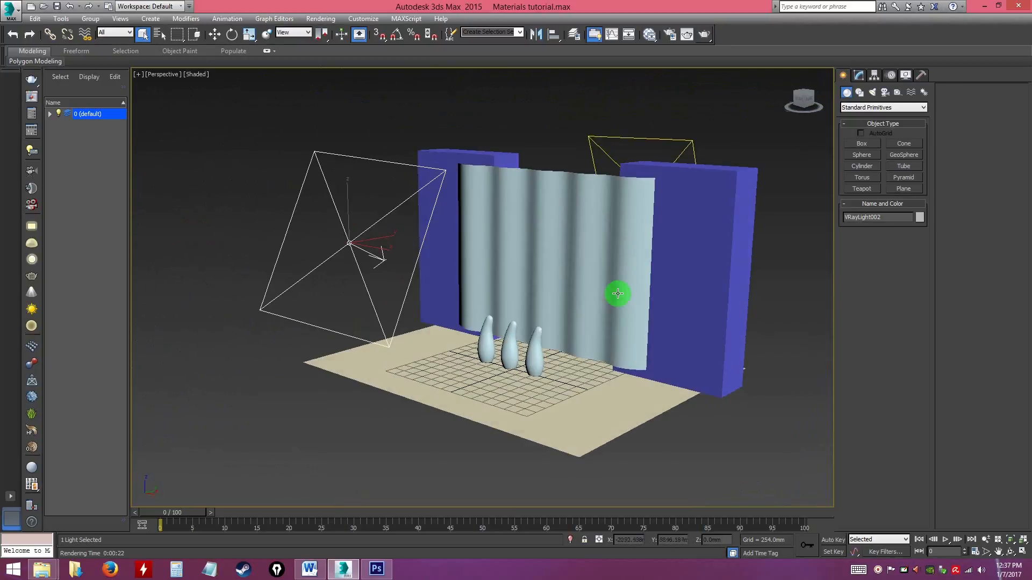
click(778, 305)
mouse_move(624, 290)
alt+middle_down()
mouse_move(638, 295)
mouse_move(630, 298)
alt+middle_up()
alt+middle_drag(528, 267, 658, 211)
click(729, 165)
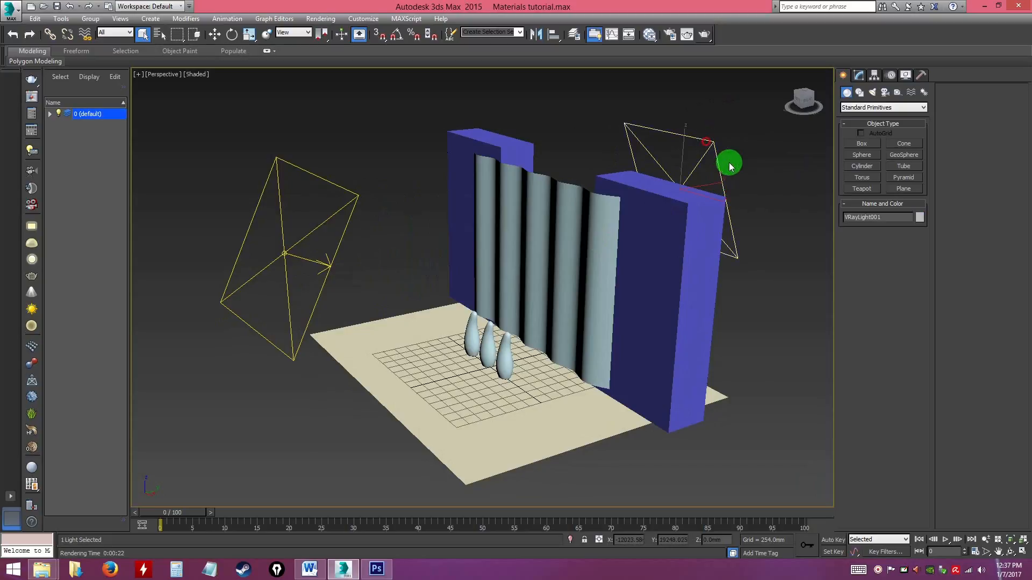
Show the VRay category of light creation tools and point out both existing plane lights
click(872, 92)
click(859, 111)
click(858, 133)
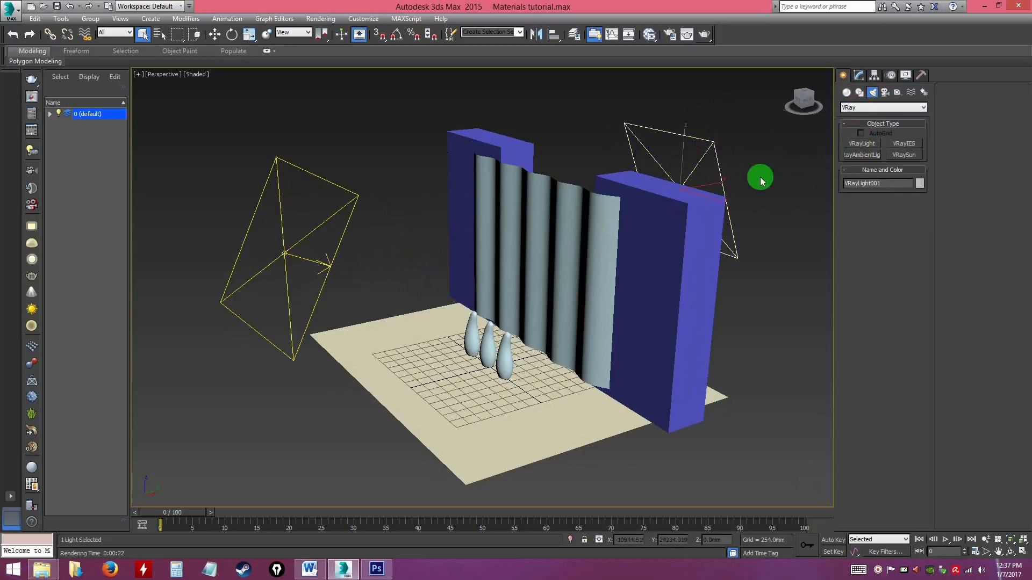
drag(314, 170, 361, 219)
drag(660, 126, 707, 163)
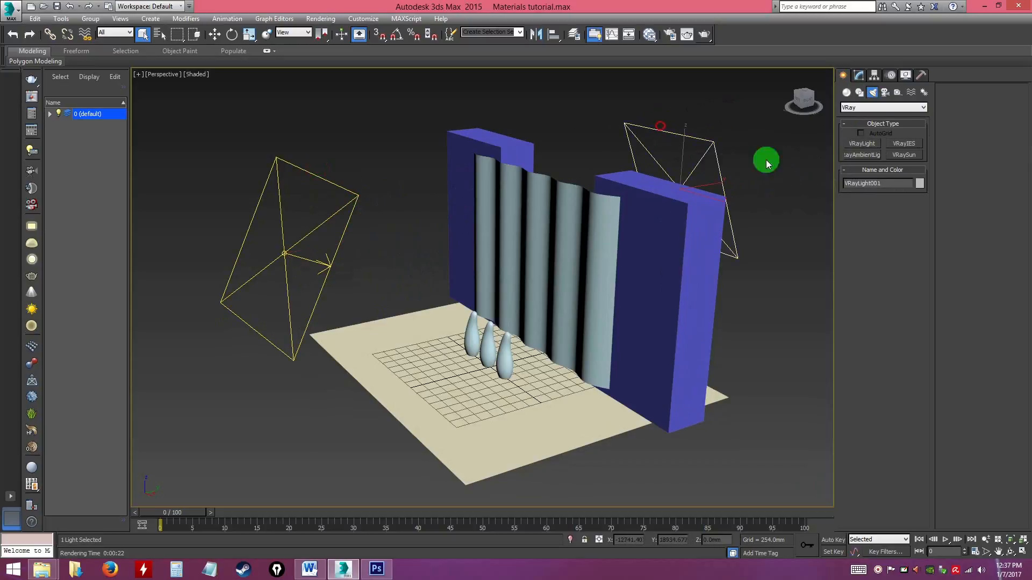
Examine the intensity multipliers of the back and front V-Ray lights, and clear the selection
click(858, 75)
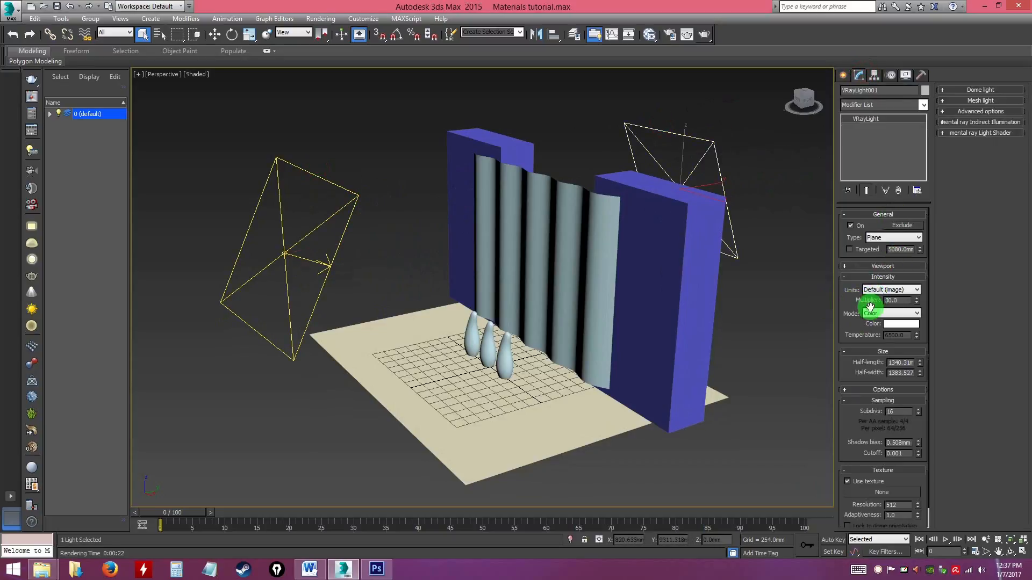
click(337, 242)
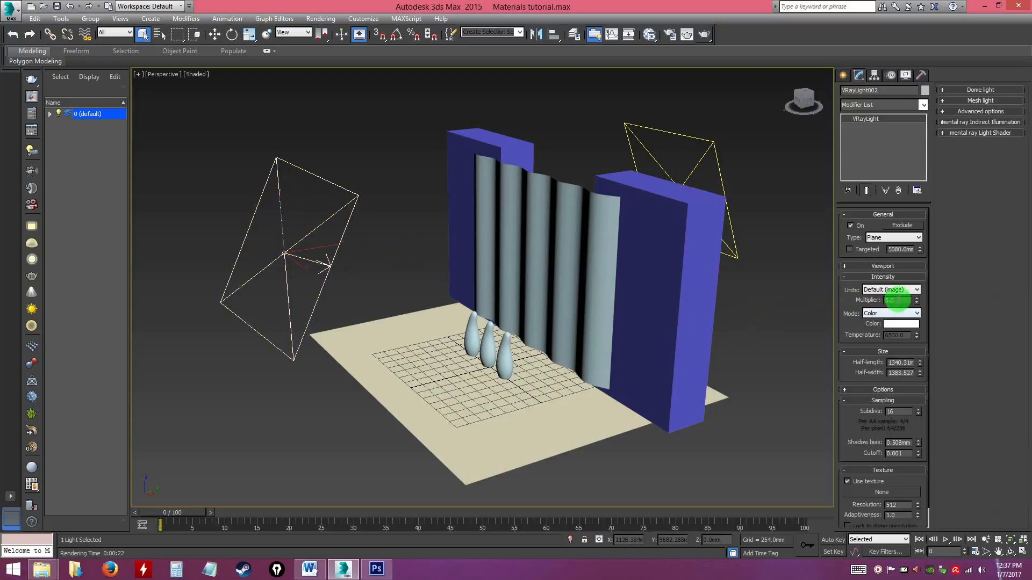
double_click(892, 301)
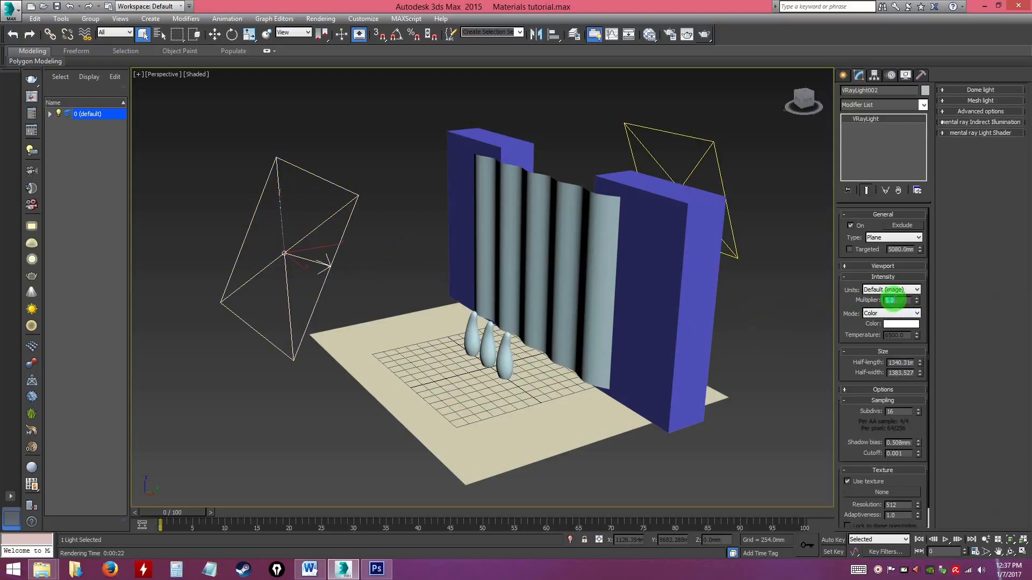
click(774, 343)
Open the render setup, move it clear of the side panel and show its global illumination settings
alt+middle_drag(674, 327, 624, 219)
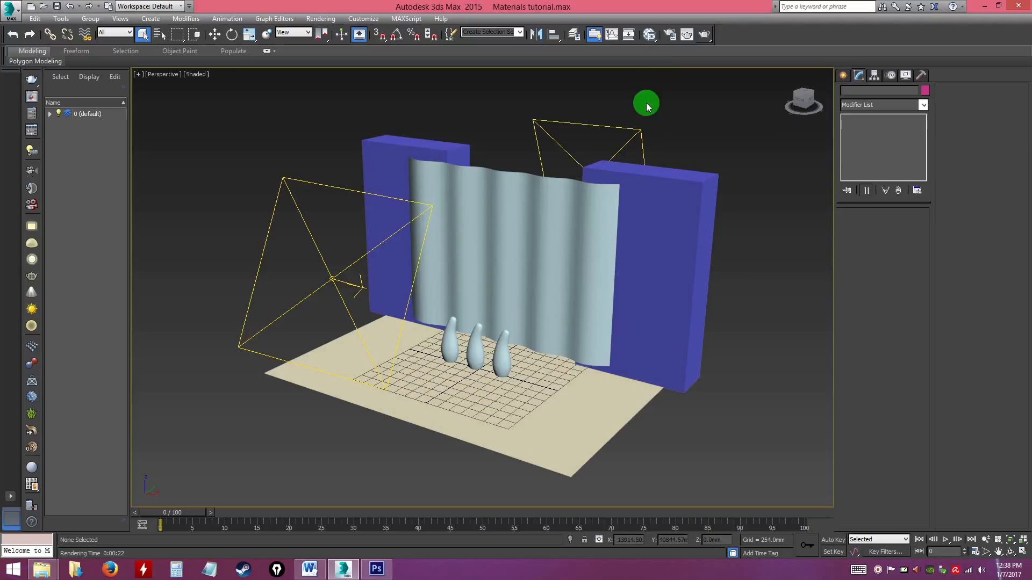
click(669, 35)
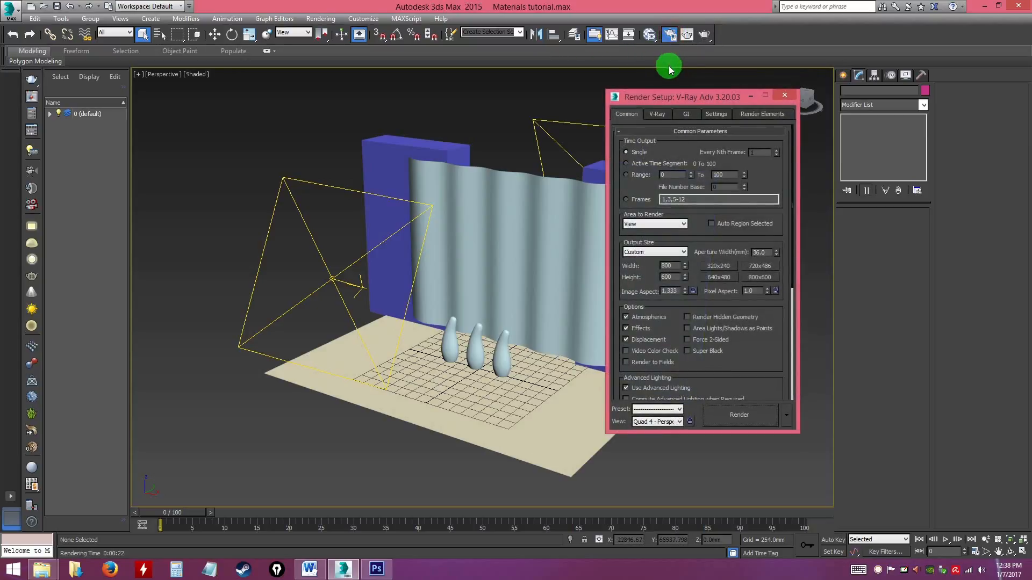
drag(697, 98, 605, 94)
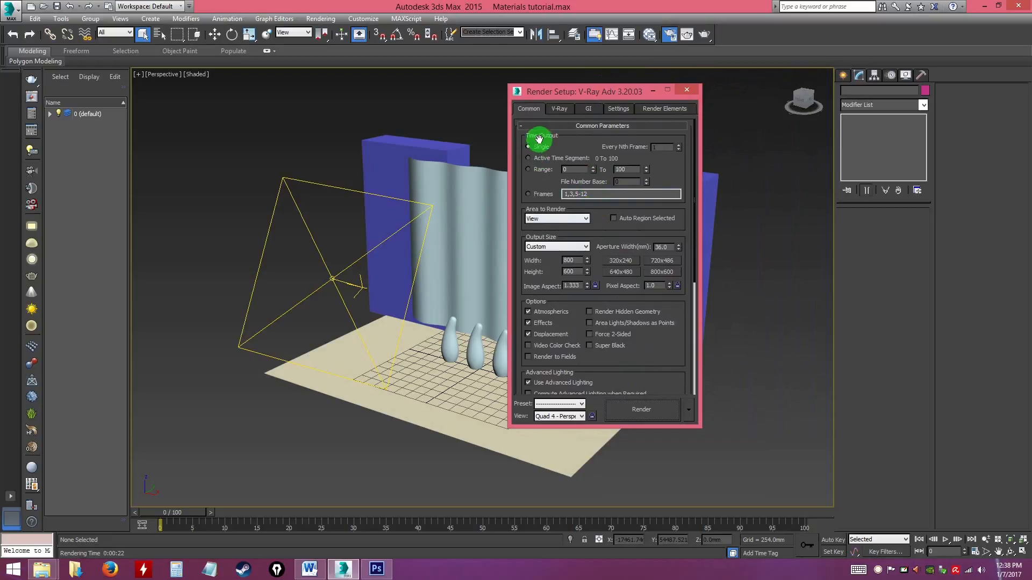
click(588, 107)
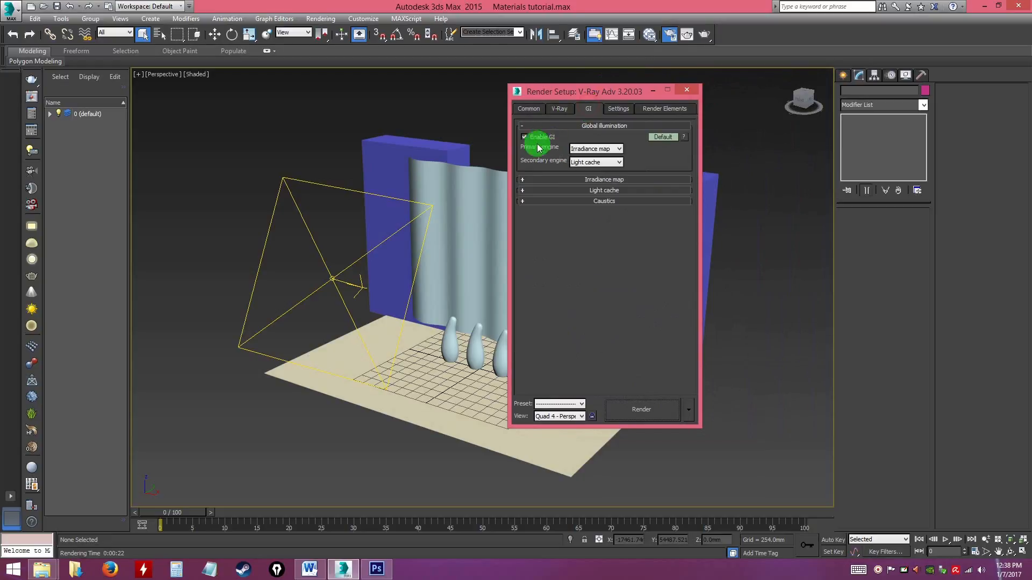
Review the global illumination engines, keeping Irradiance map as the primary engine and Light cache as the secondary engine
click(561, 111)
click(590, 111)
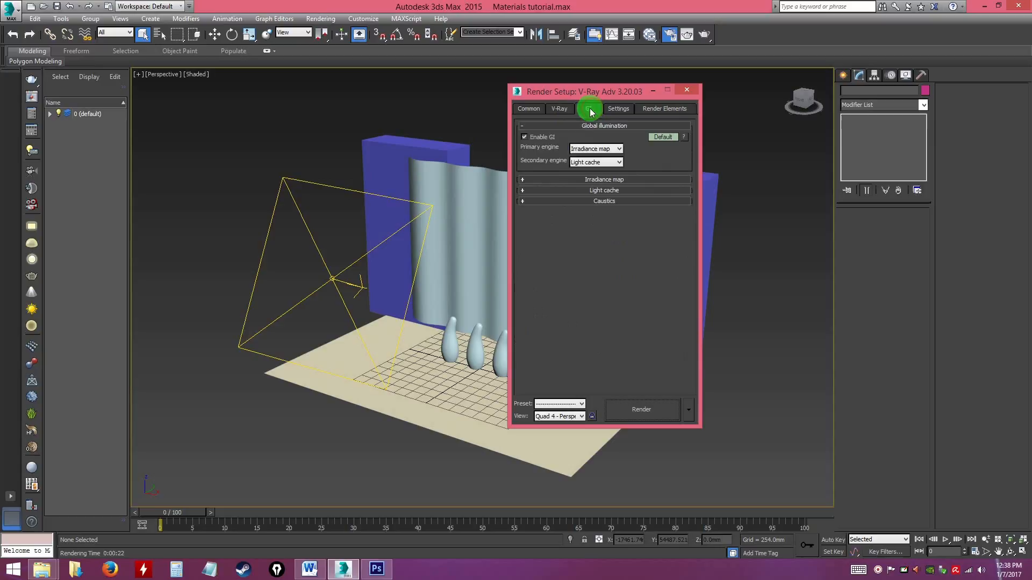
click(593, 149)
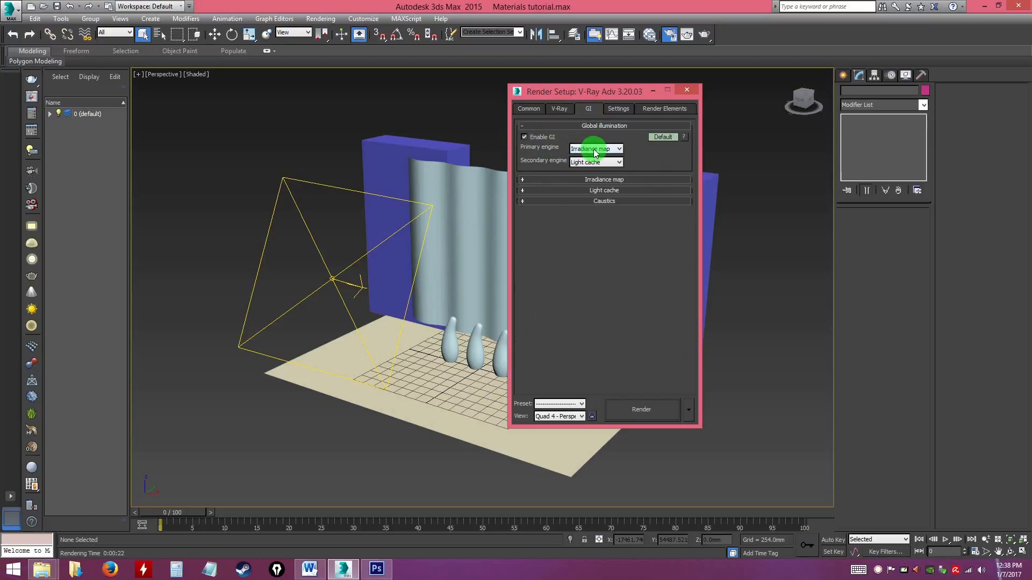
click(591, 159)
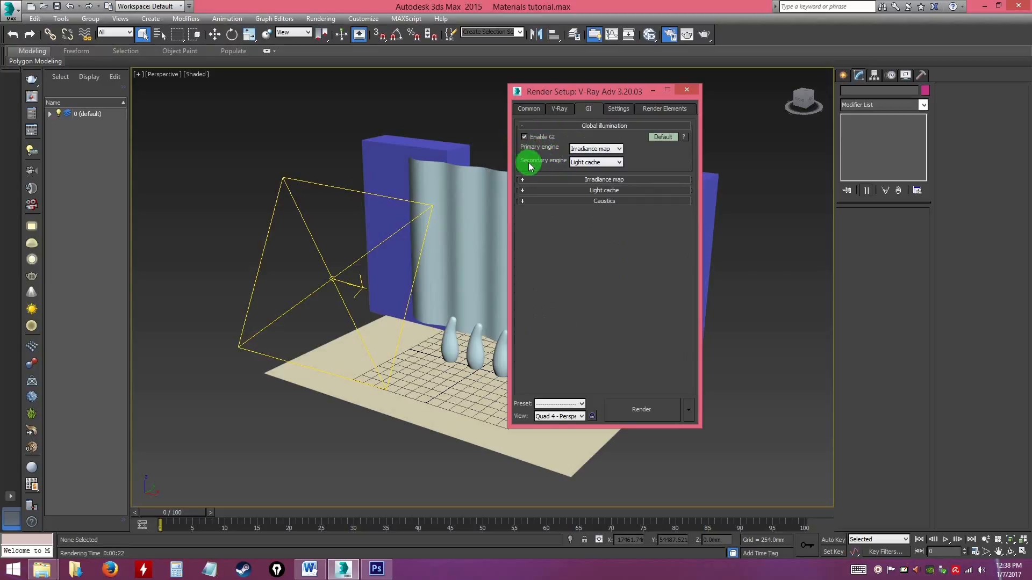
click(578, 161)
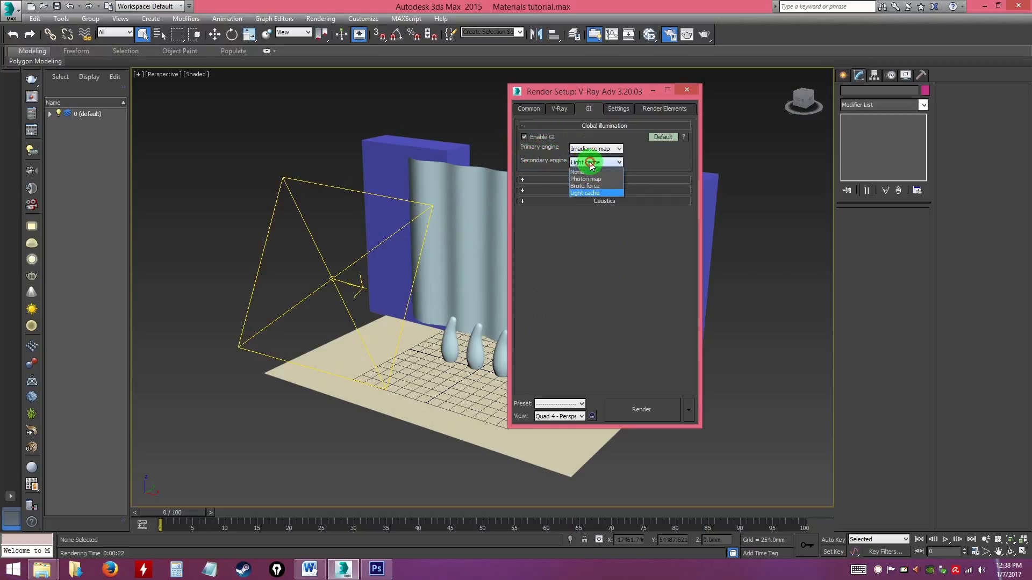
click(585, 193)
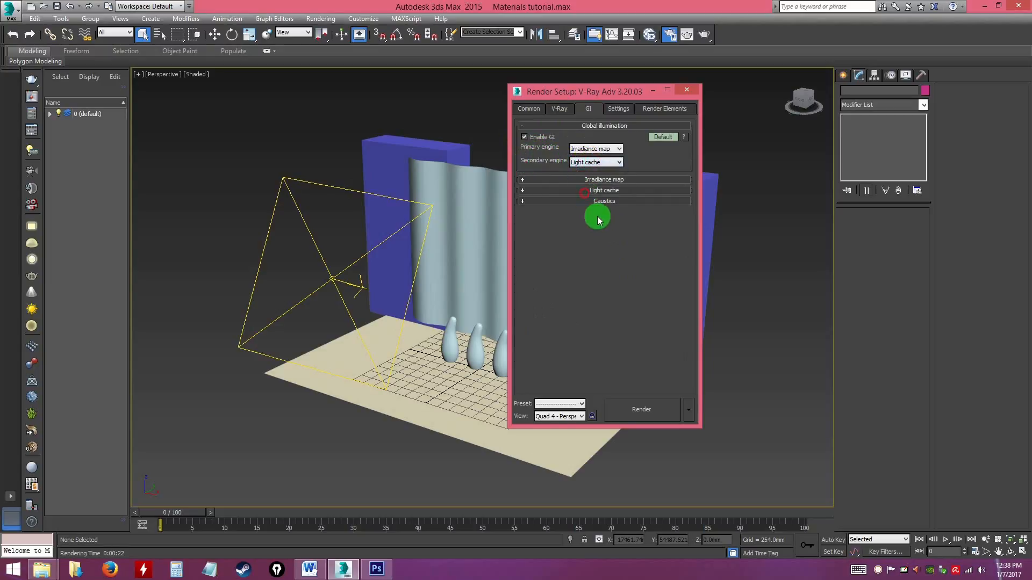
Examine the Light cache subdivisions and sample size, and collapse its settings again
click(524, 202)
click(523, 203)
click(524, 191)
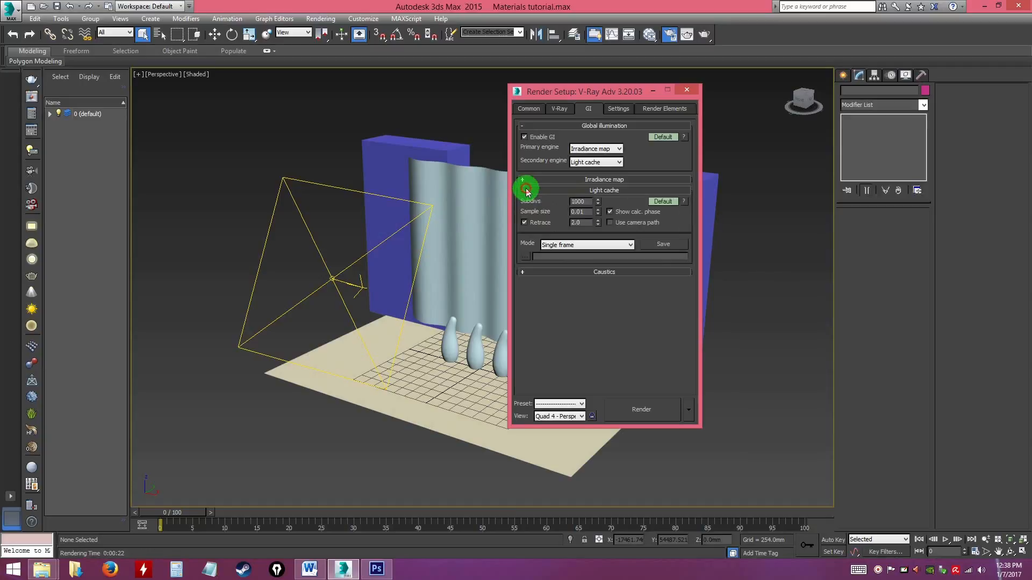
click(525, 192)
click(524, 191)
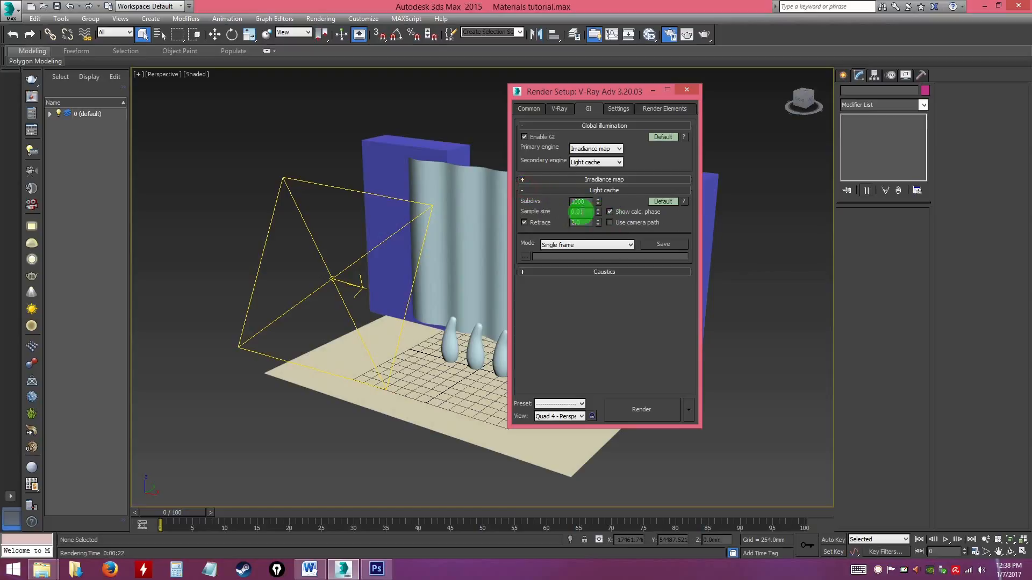
click(526, 190)
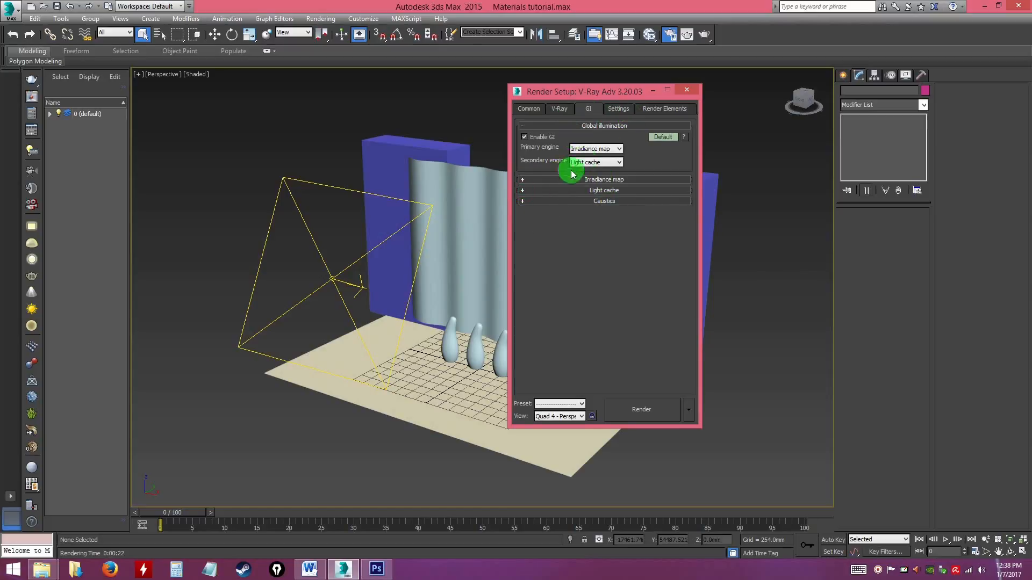
Review the V-Ray antialiasing settings, including the min and max subdivs, keeping Adaptive as the image sampler type
click(564, 108)
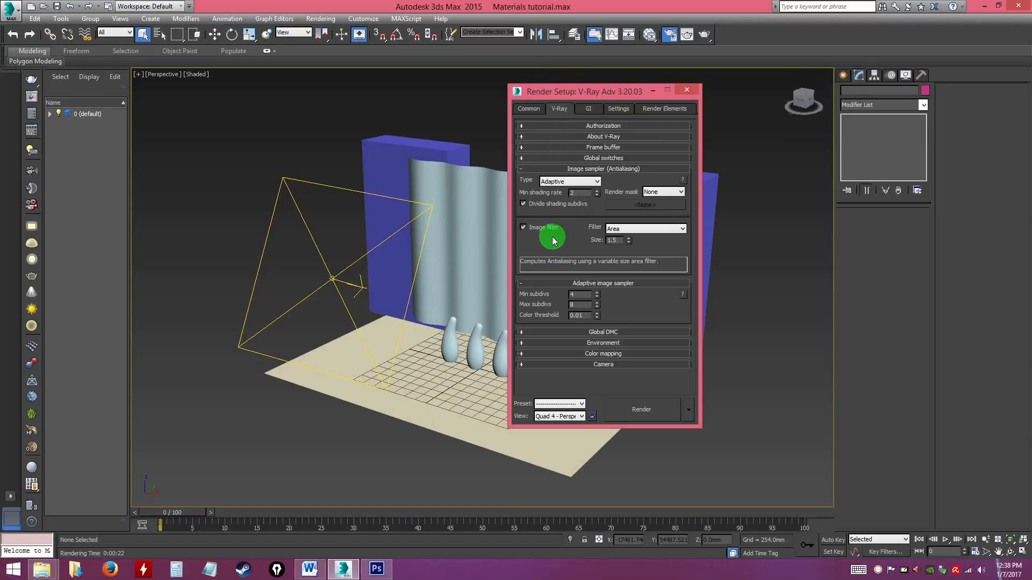
double_click(578, 294)
click(537, 306)
double_click(579, 305)
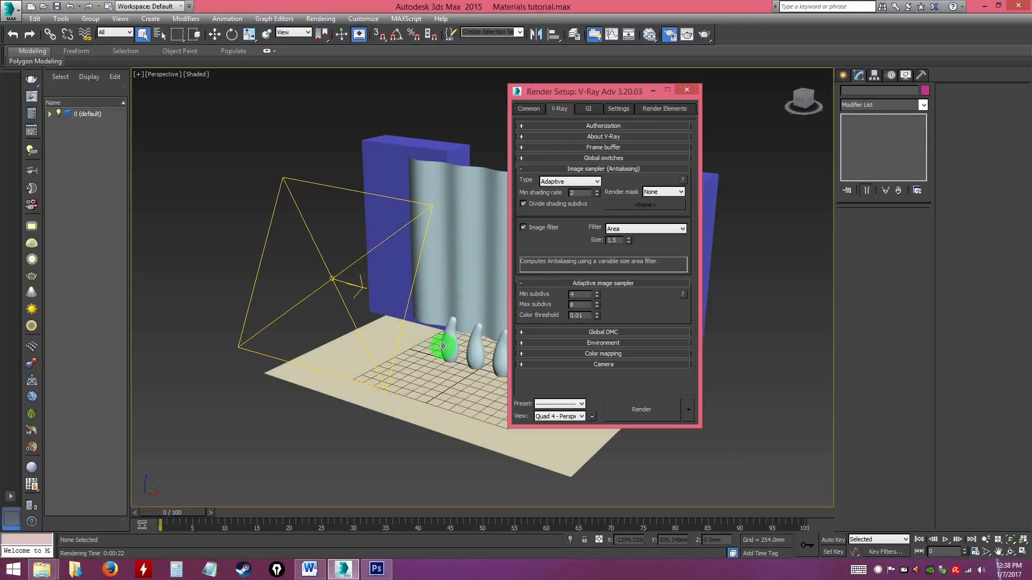
click(554, 182)
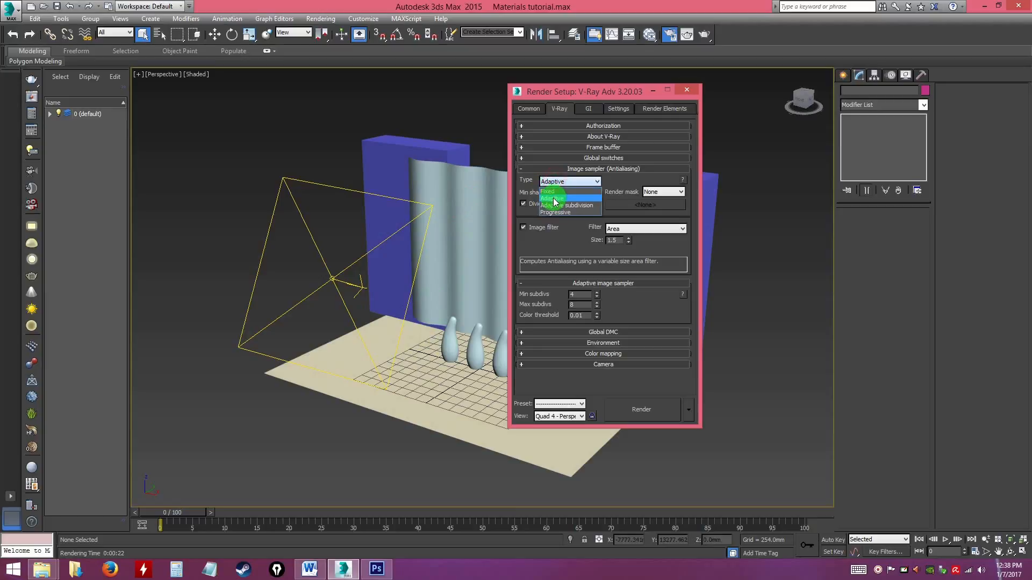
click(553, 199)
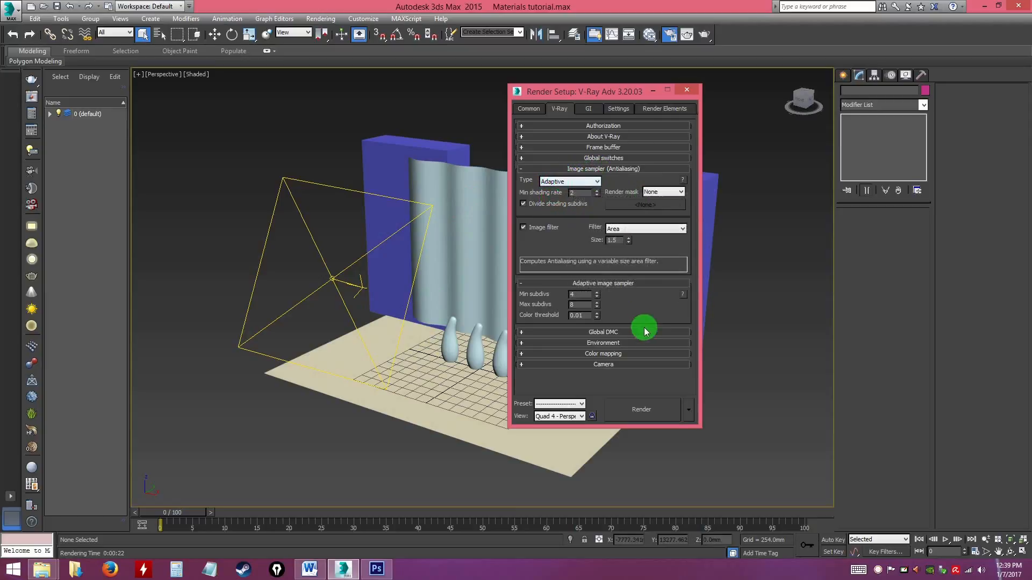
Close the render setup and frame the curtain and the three figures more closely in the perspective view
click(691, 92)
alt+middle_drag(625, 247, 656, 230)
scroll(642, 235, up, 3)
middle_drag(657, 230, 661, 229)
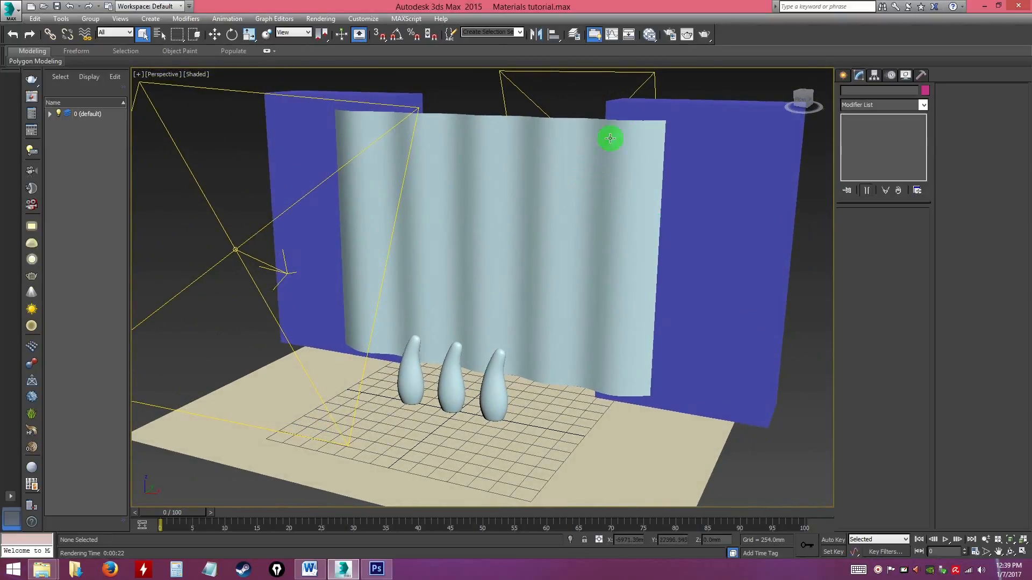
Demonstrate opening the Slate Material Editor twice, closing it each time to return to the scene
click(649, 34)
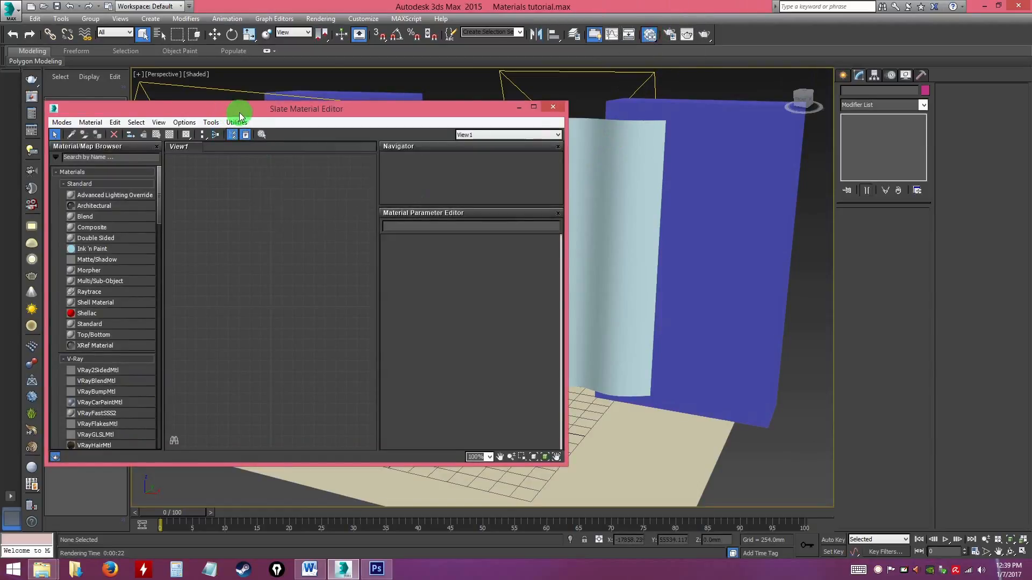
drag(240, 112, 291, 136)
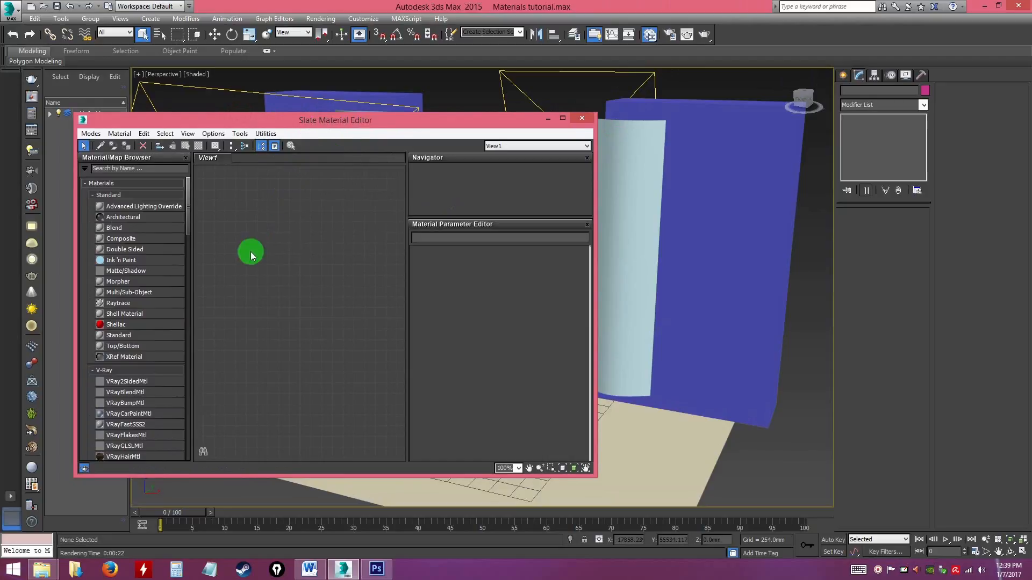
drag(285, 121, 278, 124)
click(573, 120)
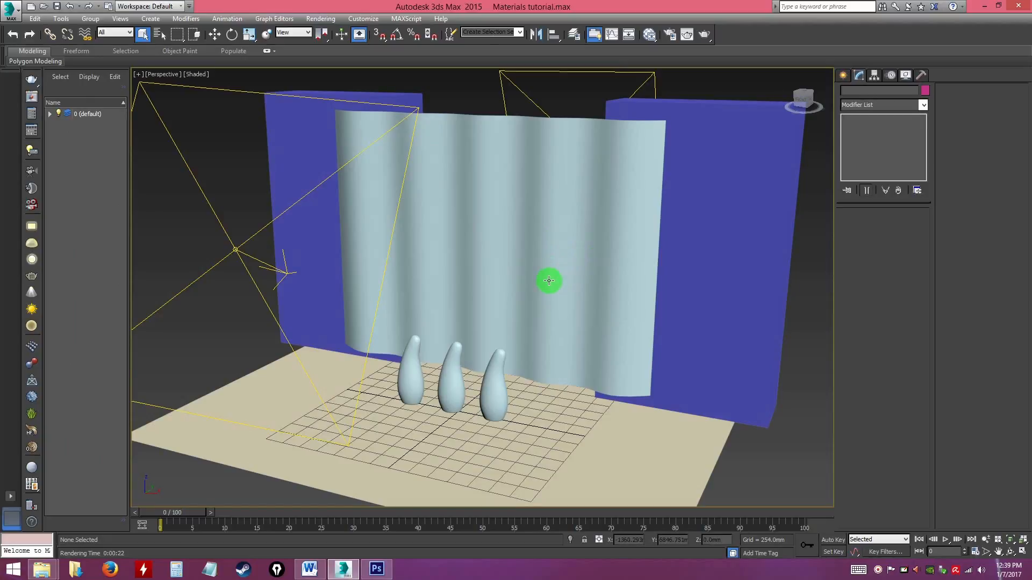
key(m)
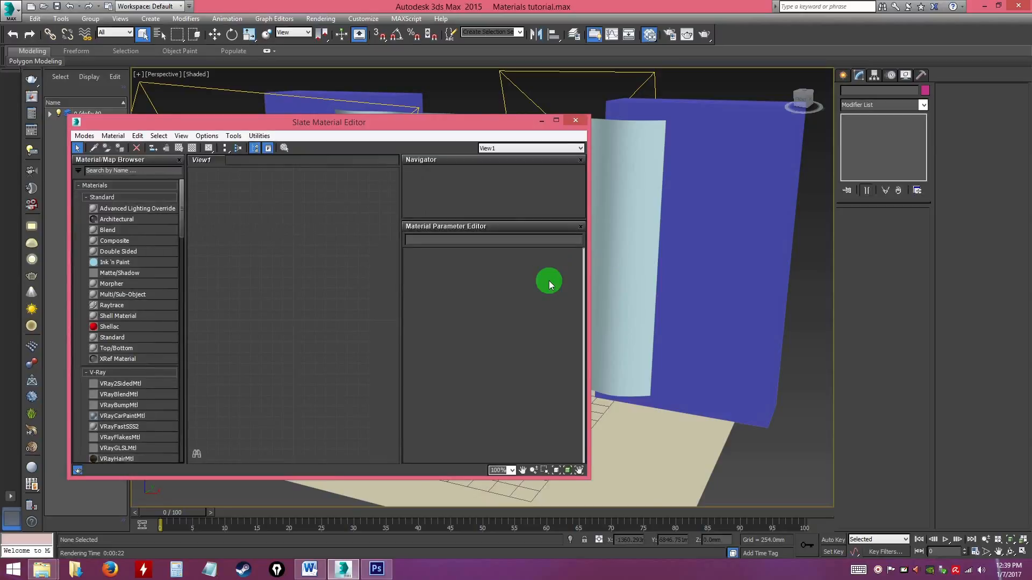
click(576, 121)
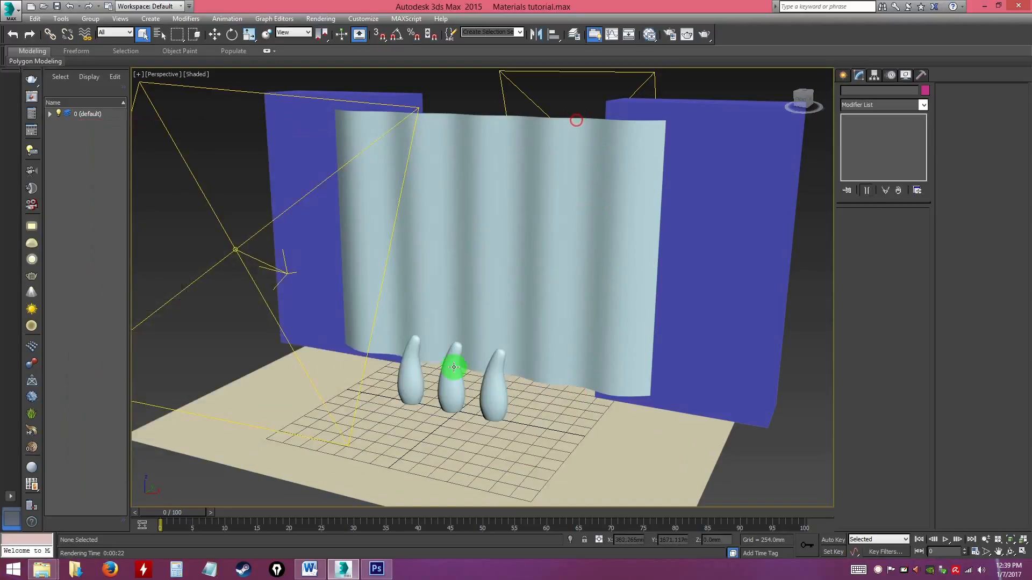
key(super)
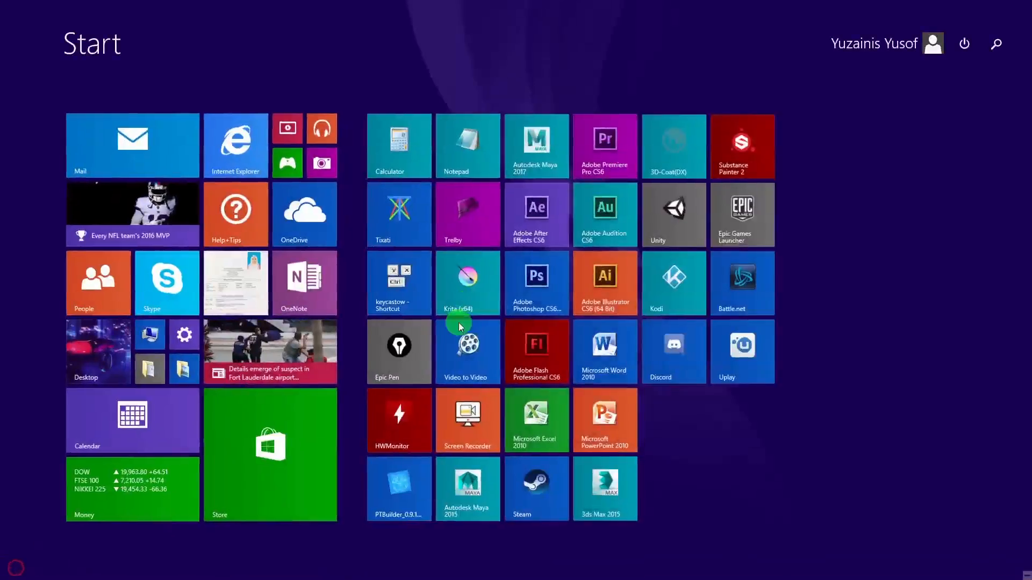
key(super)
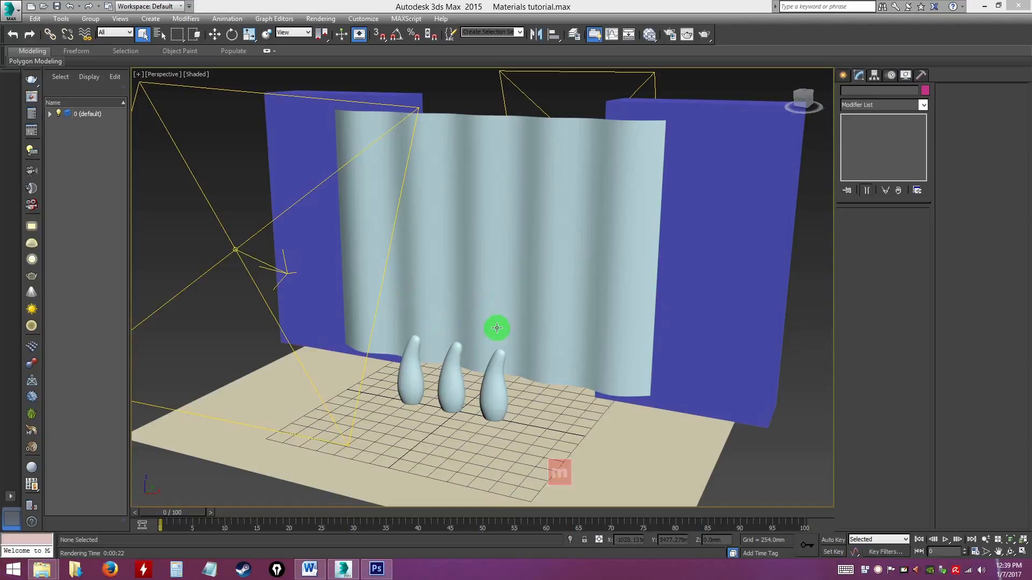
Open the Slate Material Editor, place it over the blue walls and look over its material list
alt+middle_drag(500, 349, 501, 349)
key(m)
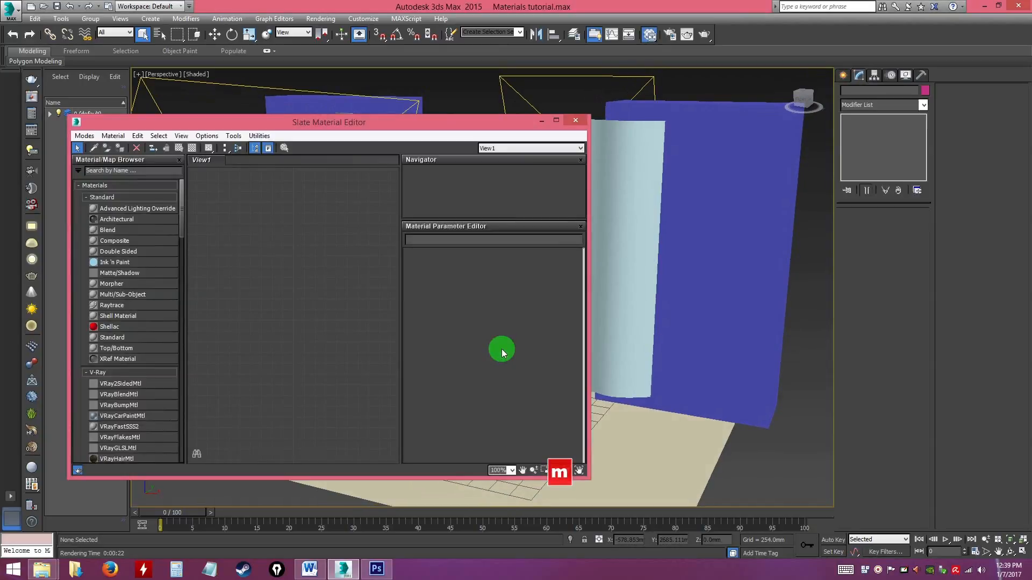
drag(278, 131, 306, 144)
mouse_move(394, 161)
mouse_down()
mouse_move(368, 134)
mouse_move(475, 146)
mouse_move(532, 130)
mouse_move(525, 124)
mouse_up()
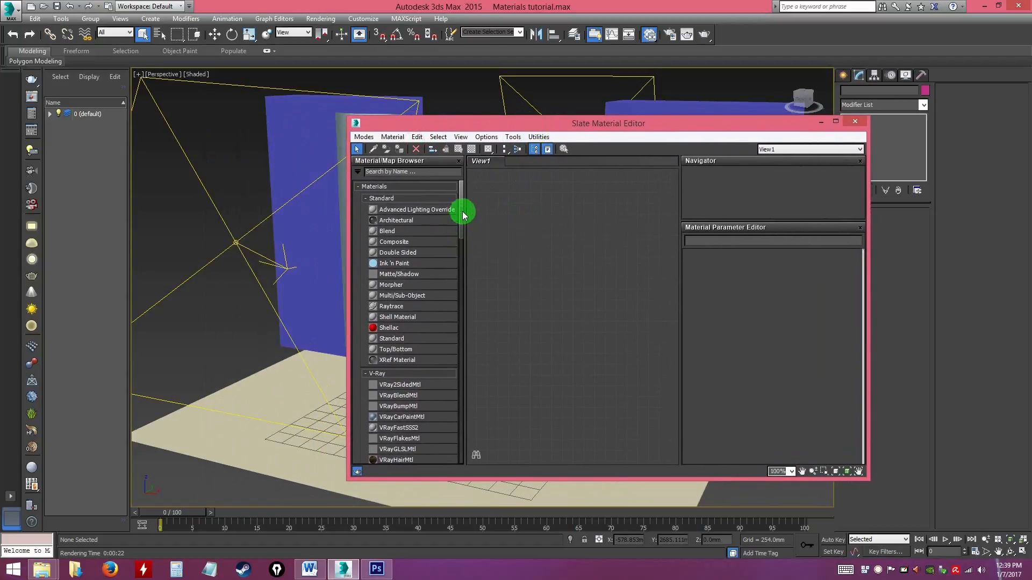
mouse_move(462, 200)
mouse_down()
mouse_move(460, 323)
mouse_move(675, 260)
mouse_move(461, 187)
mouse_move(460, 195)
mouse_up()
drag(507, 124, 489, 121)
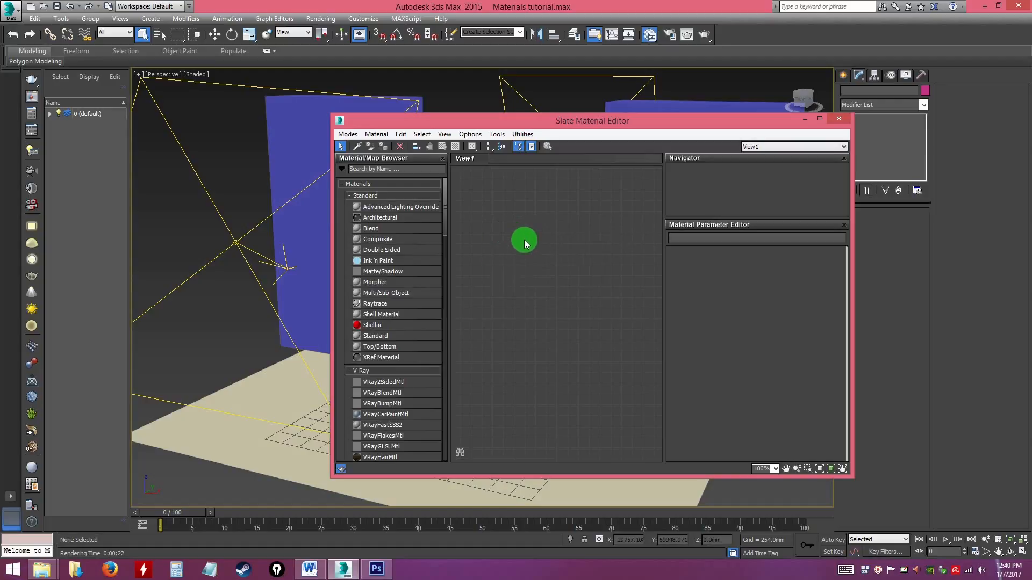
drag(540, 119, 557, 122)
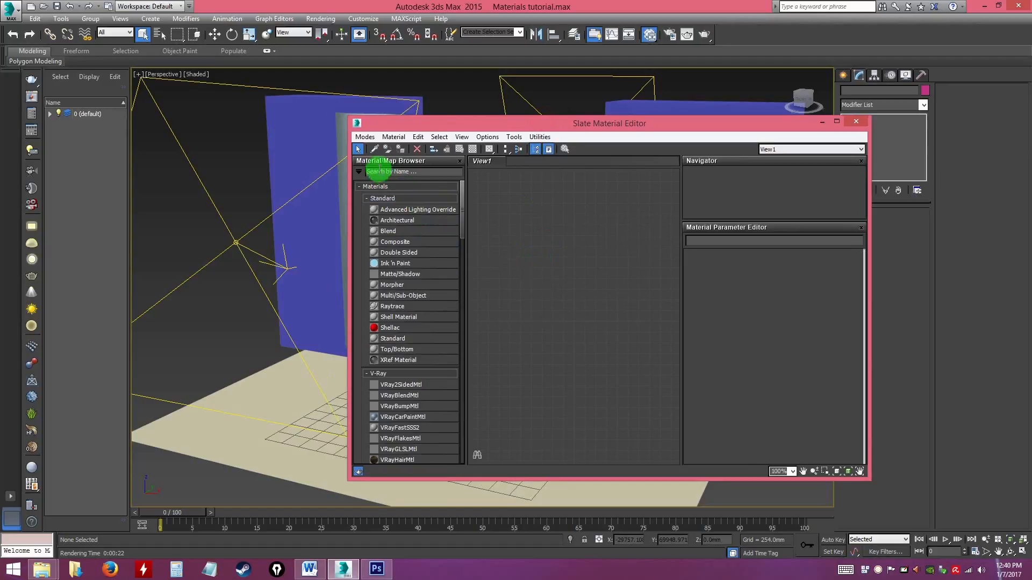
Switch to the Compact Material Editor and place its window beside the curtain, clear of the scene object list
click(365, 137)
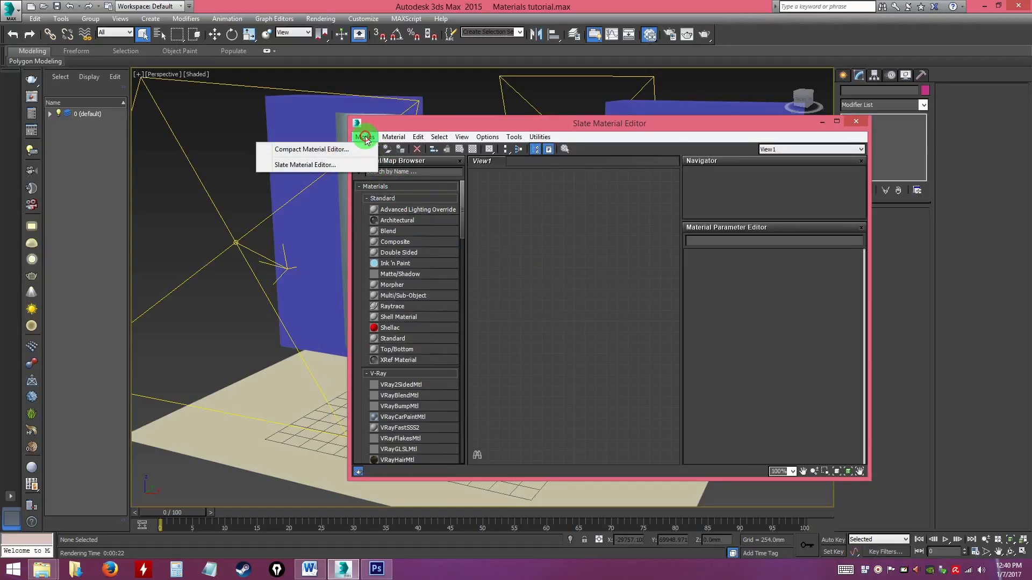
click(316, 153)
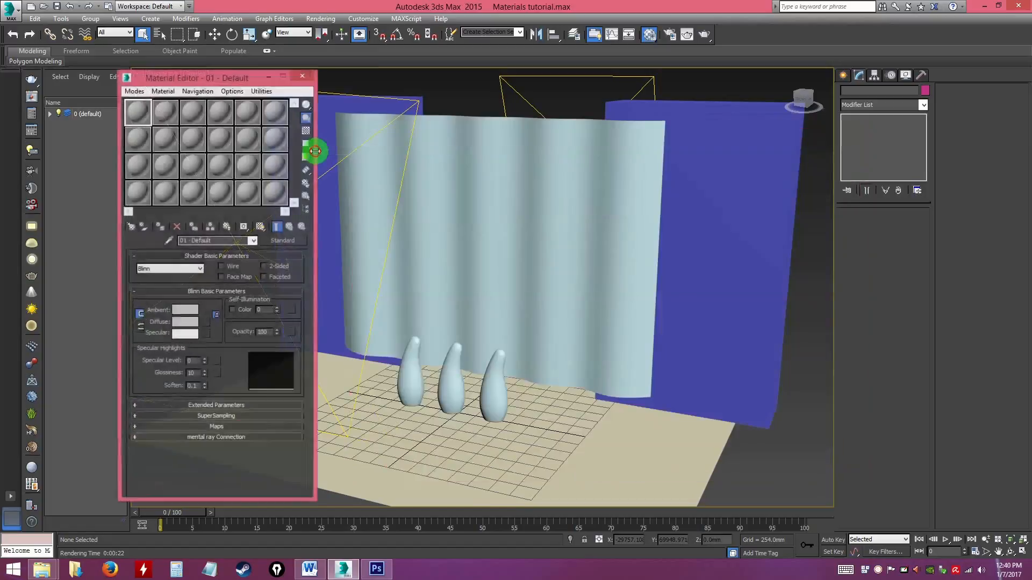
drag(212, 76, 287, 74)
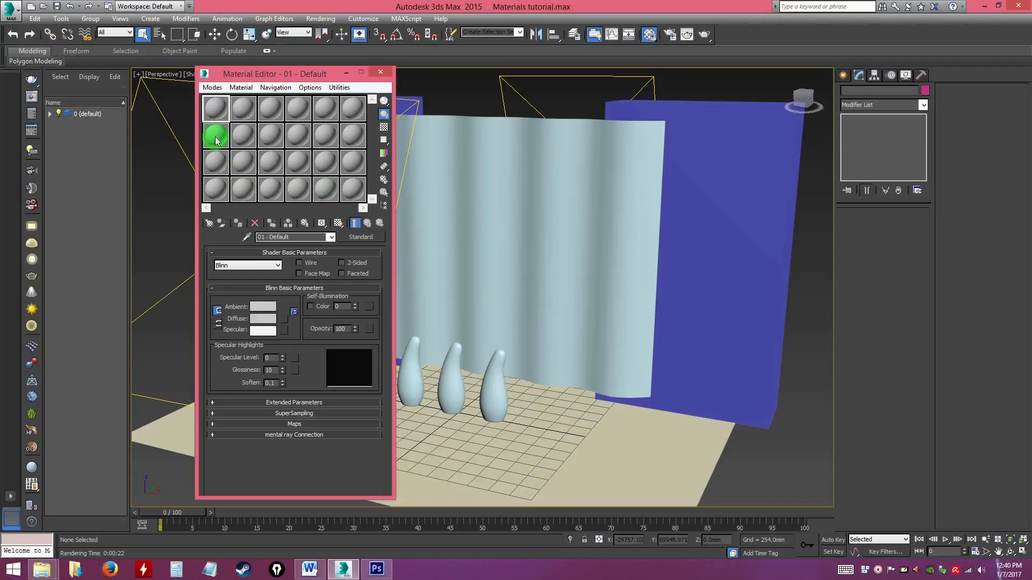
Enlarge the material sample slots to the 3 X 2 Sample Windows layout and try scrolling through them
click(245, 111)
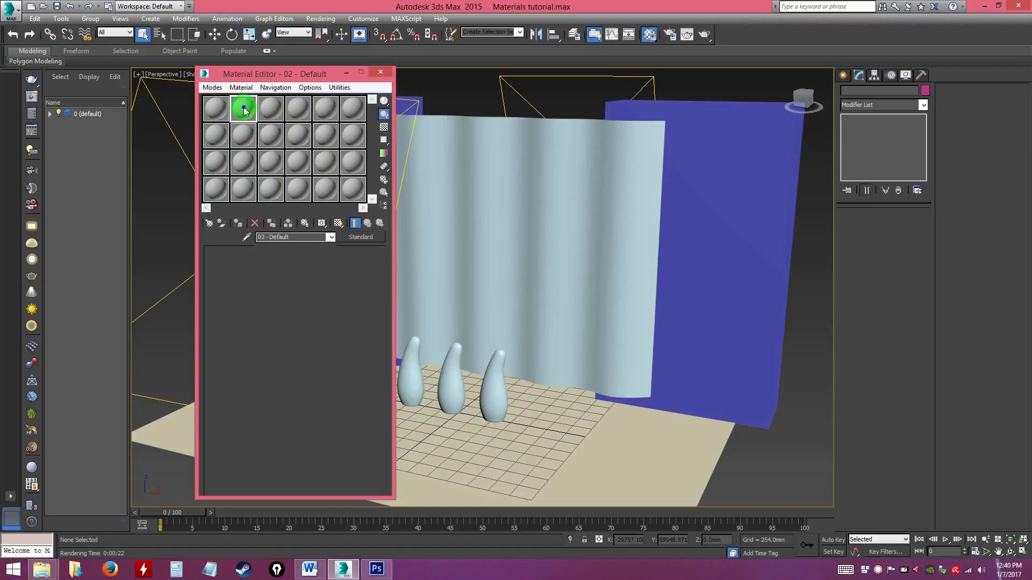
right_click(244, 110)
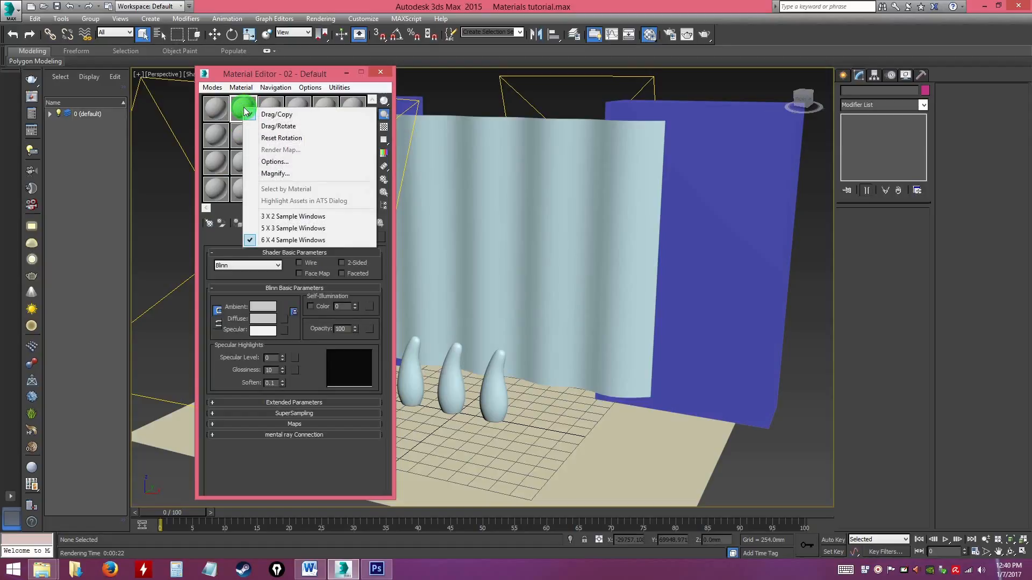
click(296, 217)
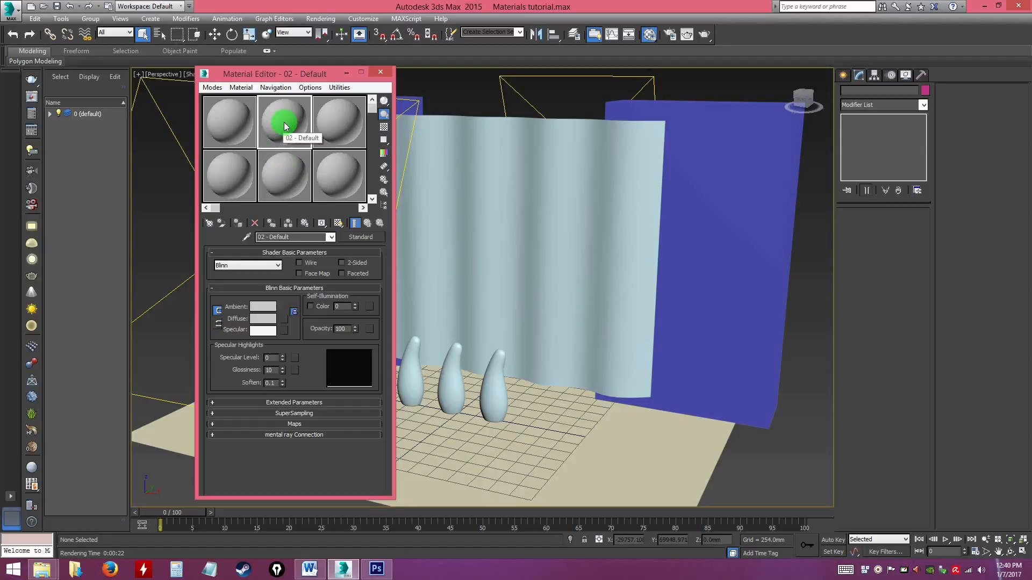
mouse_move(372, 106)
mouse_down()
mouse_move(369, 192)
mouse_move(371, 104)
mouse_up()
mouse_move(221, 209)
mouse_down()
mouse_move(357, 208)
mouse_move(219, 206)
mouse_up()
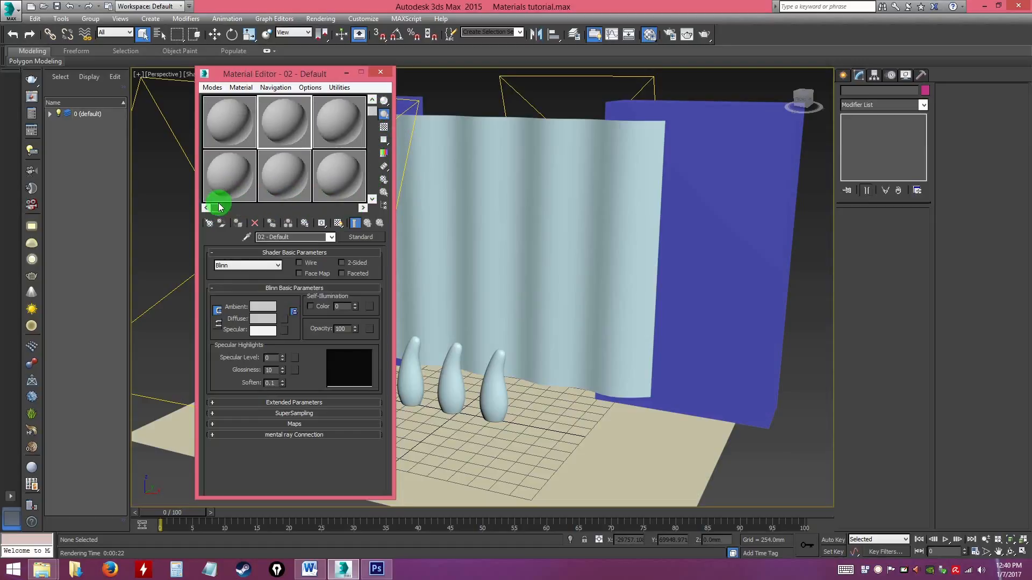
Set the sample slots to 6 X 4 Sample Windows and select the first material slot
right_click(284, 125)
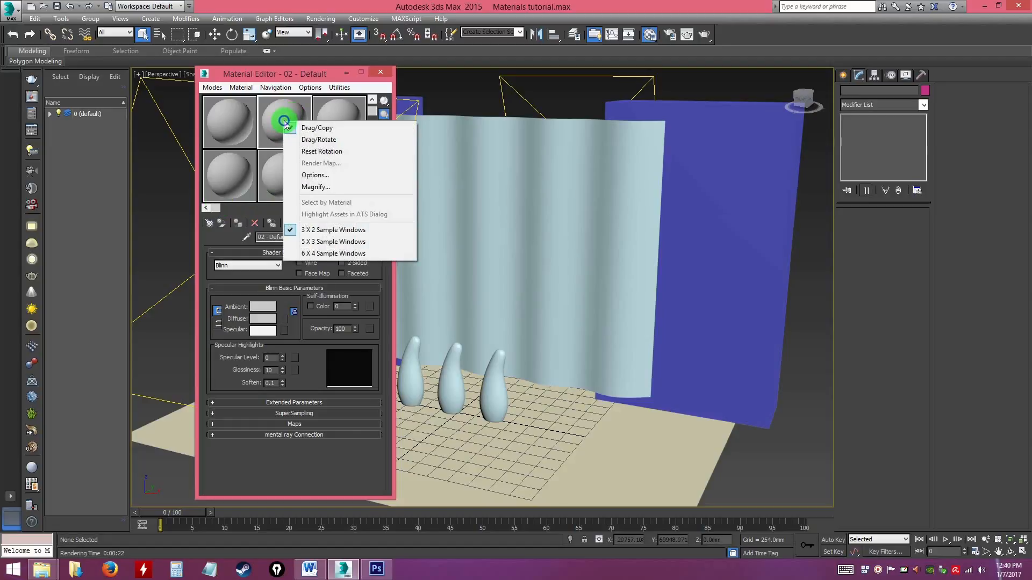
click(309, 254)
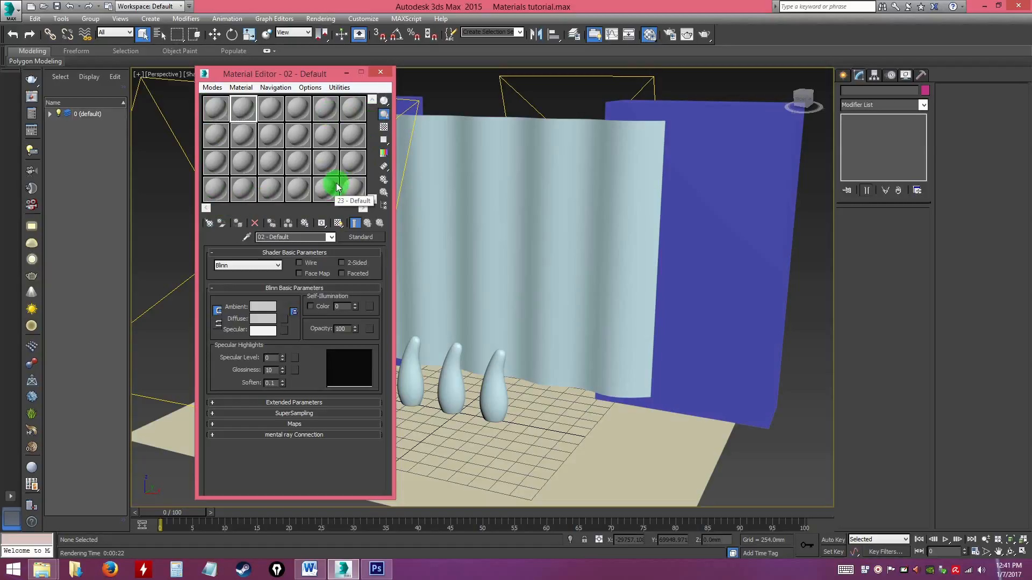
click(219, 113)
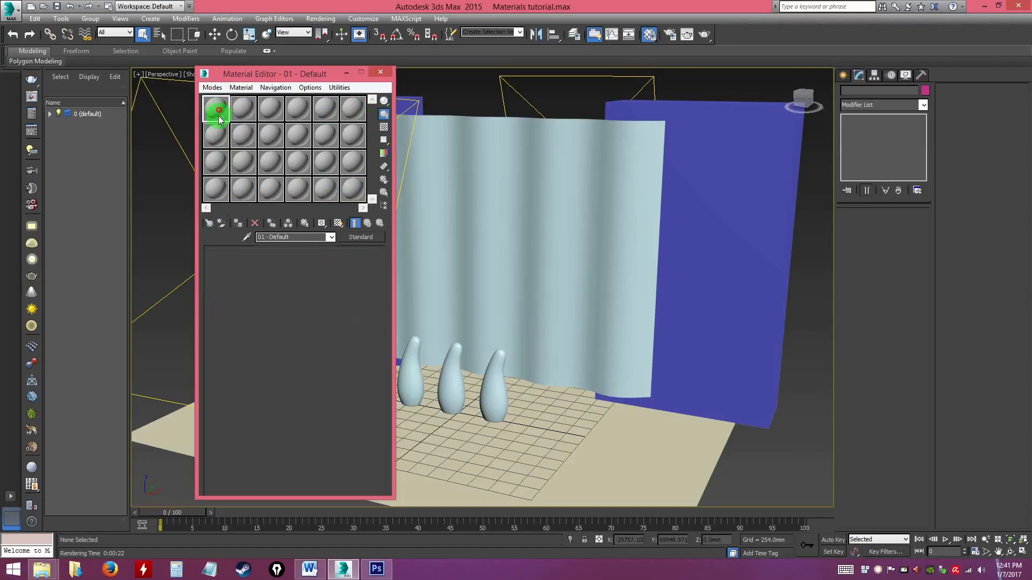
click(242, 110)
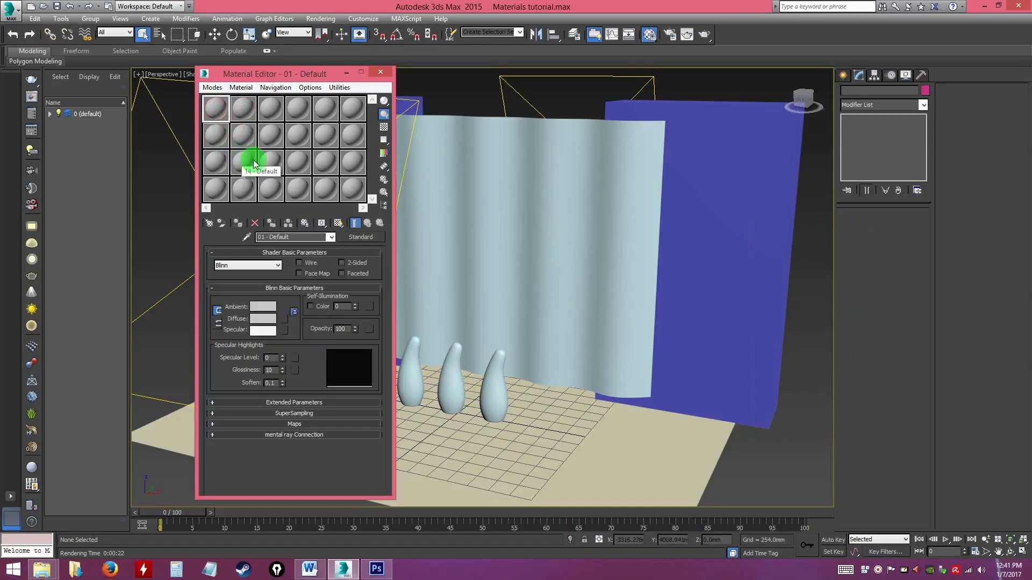
Reselect the first material slot, move the Material Editor clear of the three vase-shaped objects and select the rightmost one
click(238, 133)
click(262, 167)
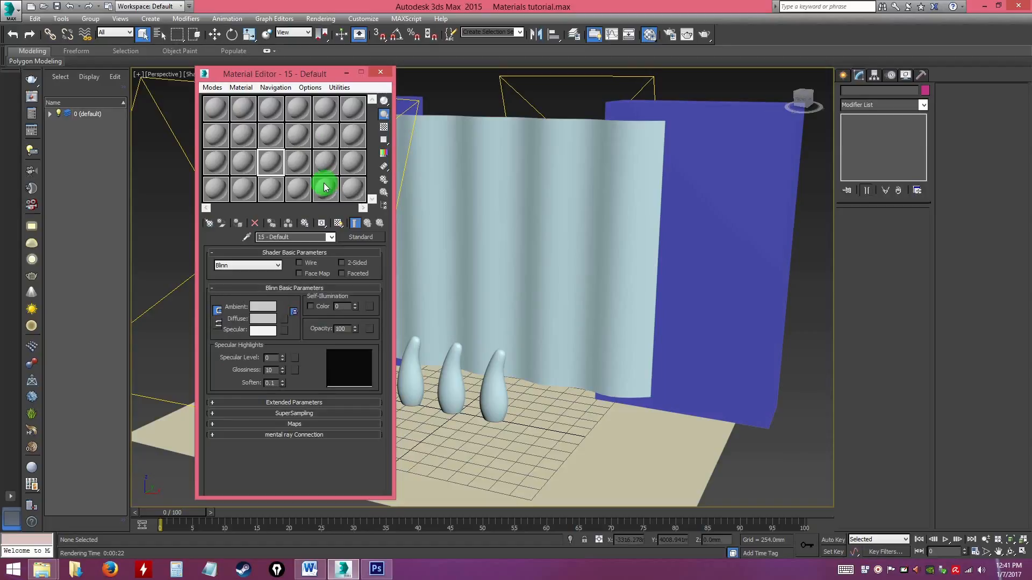
click(215, 110)
drag(245, 71, 610, 83)
alt+middle_drag(407, 286, 397, 245)
scroll(424, 281, down, 3)
scroll(423, 281, up, 5)
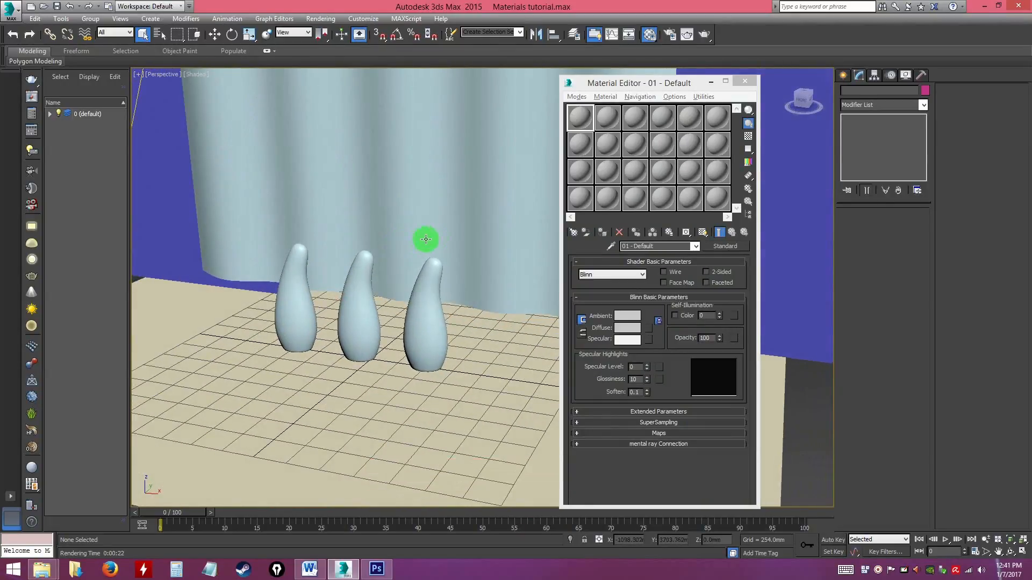
click(423, 312)
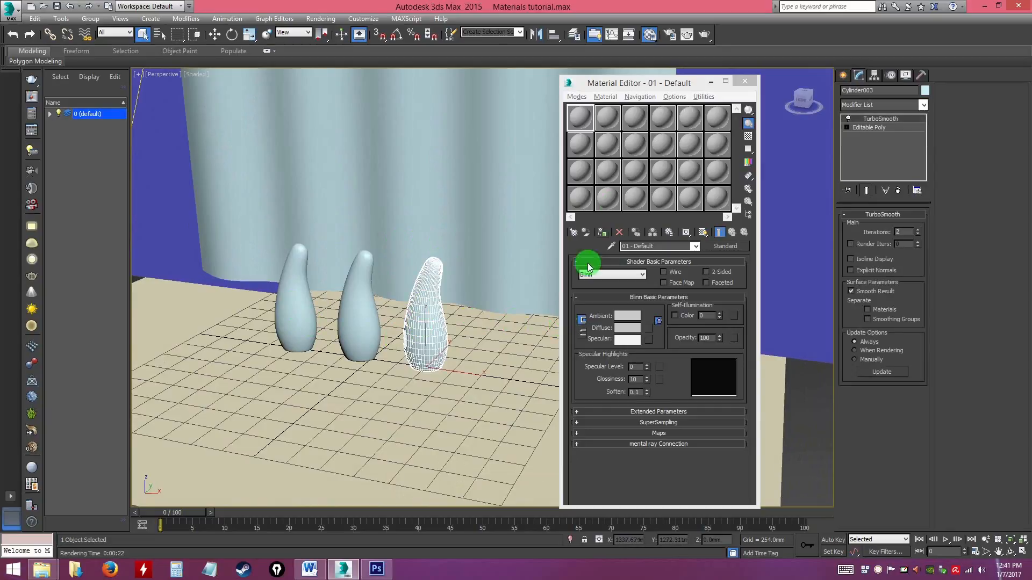
click(593, 85)
click(584, 113)
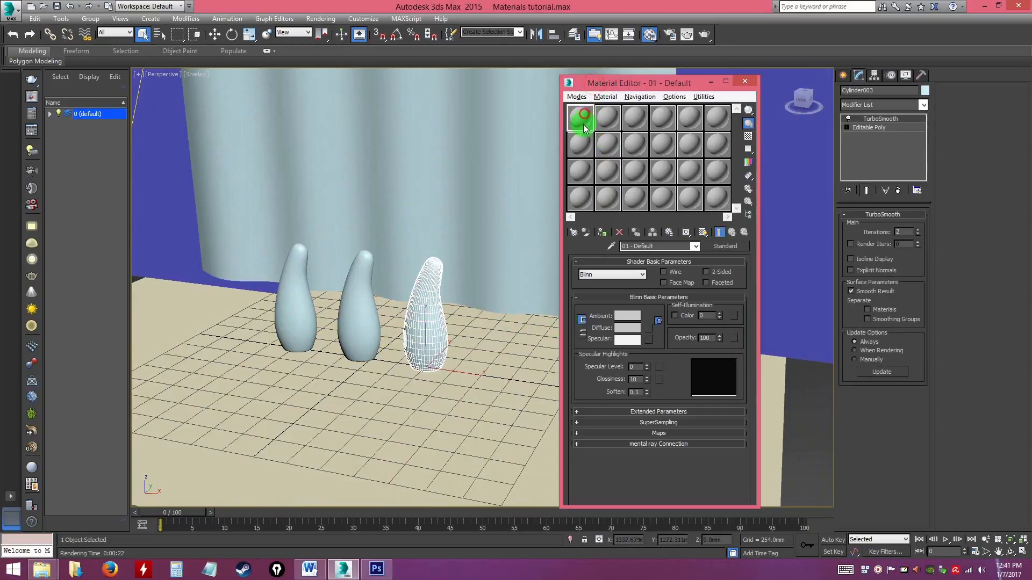
click(583, 140)
click(586, 116)
click(584, 143)
click(585, 115)
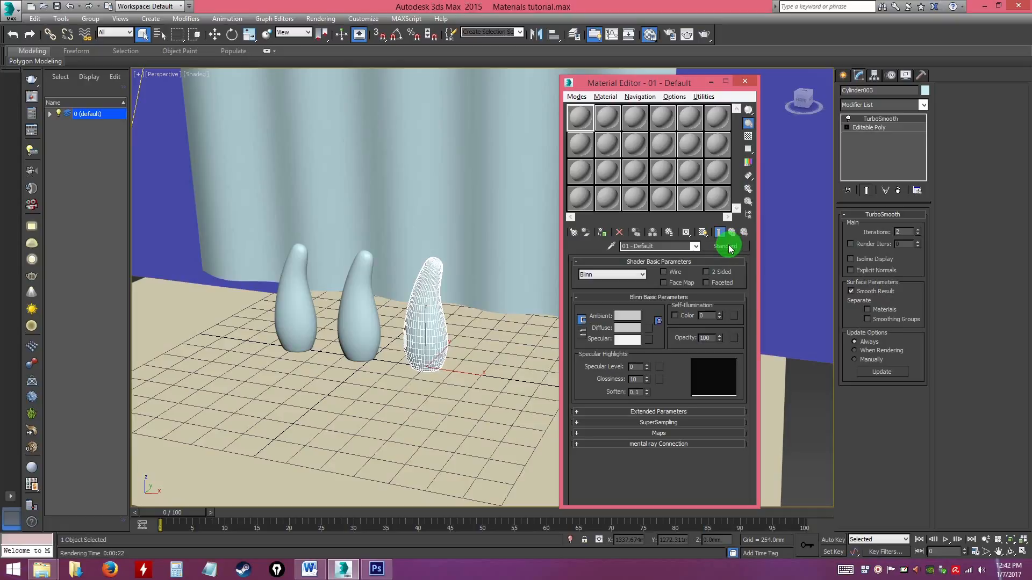
Change the first slot's material type from Standard to VRayMtl in the V-Ray group of the Material/Map Browser
click(730, 249)
drag(484, 97, 677, 79)
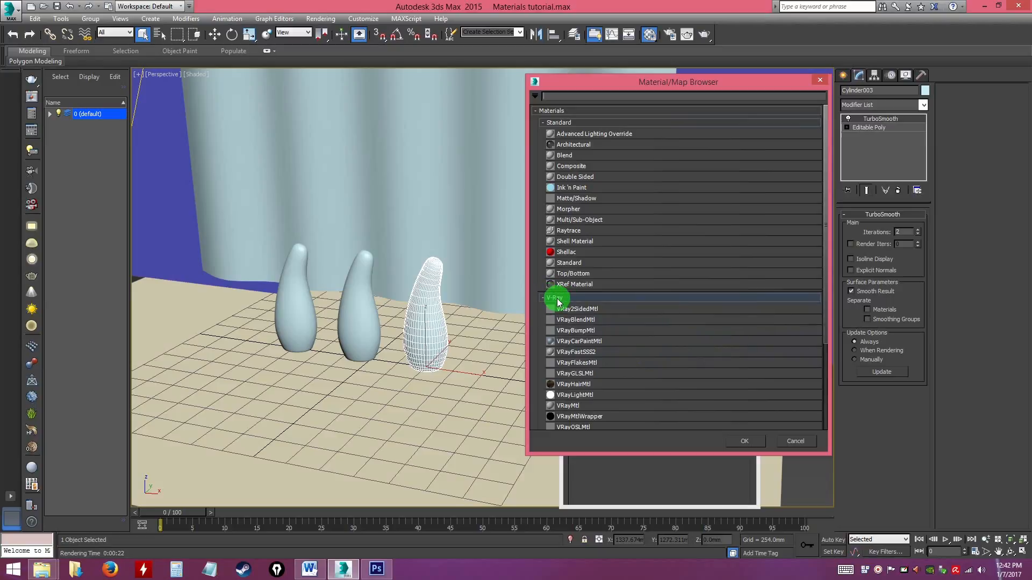
key(ctrl)
key(ctrl)
key(ctrl)
key(ctrl)
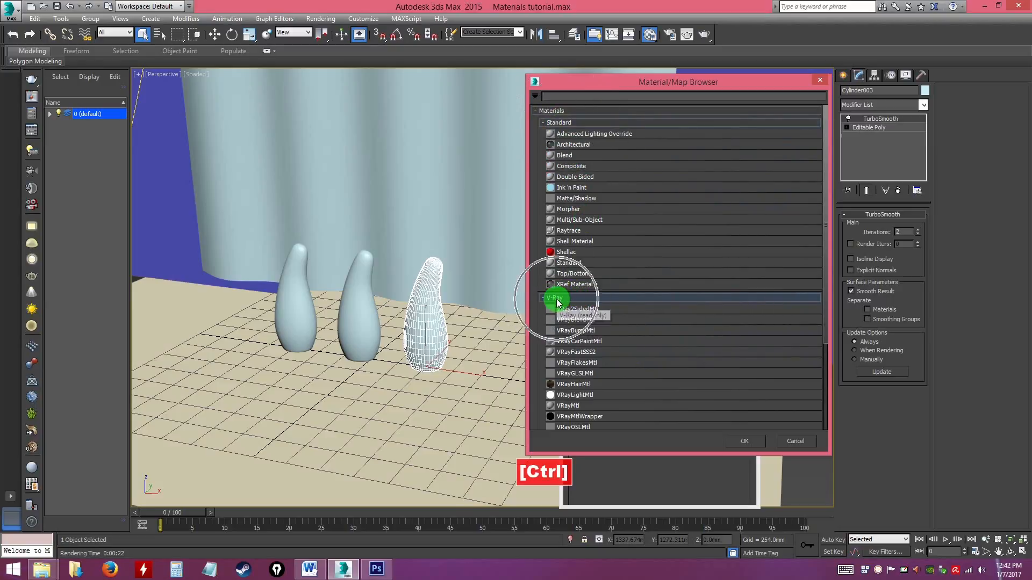
key(ctrl)
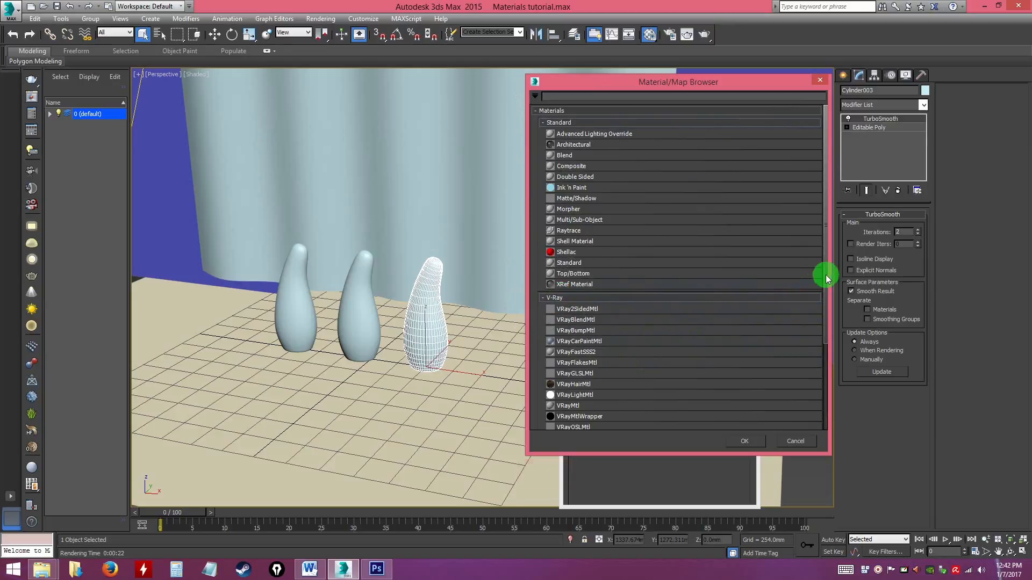
drag(826, 271, 815, 358)
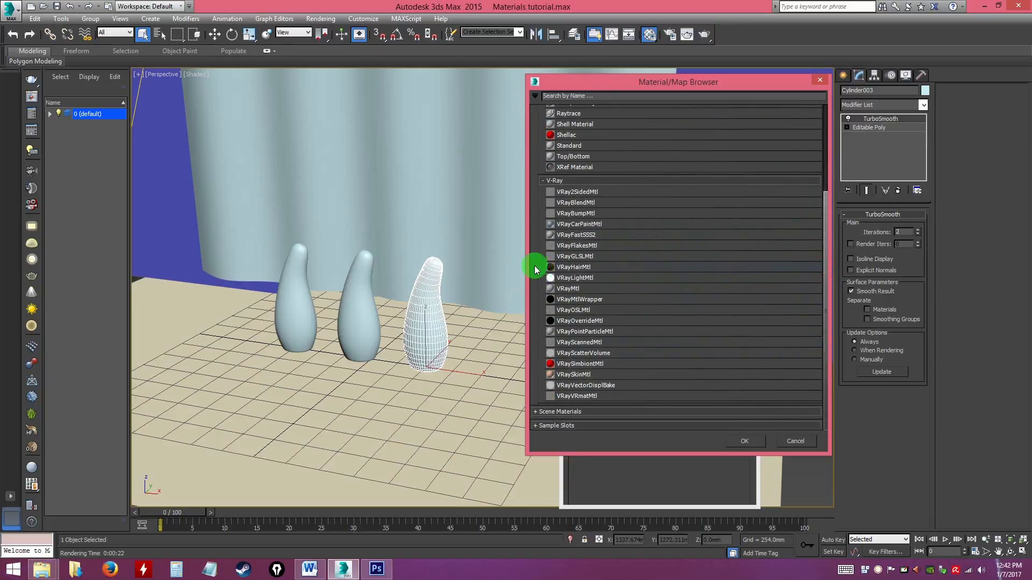
key(ctrl)
click(567, 290)
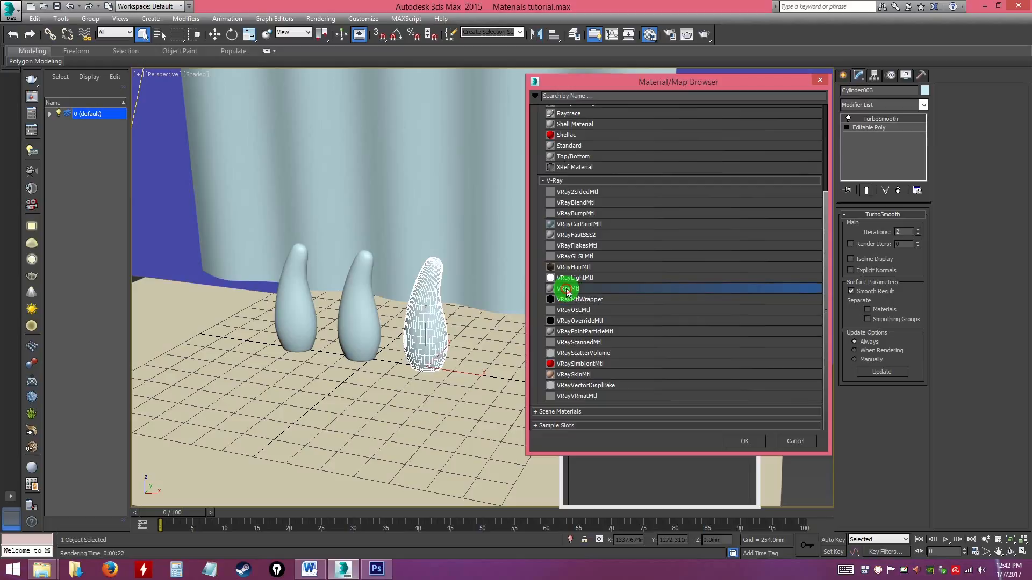
click(745, 441)
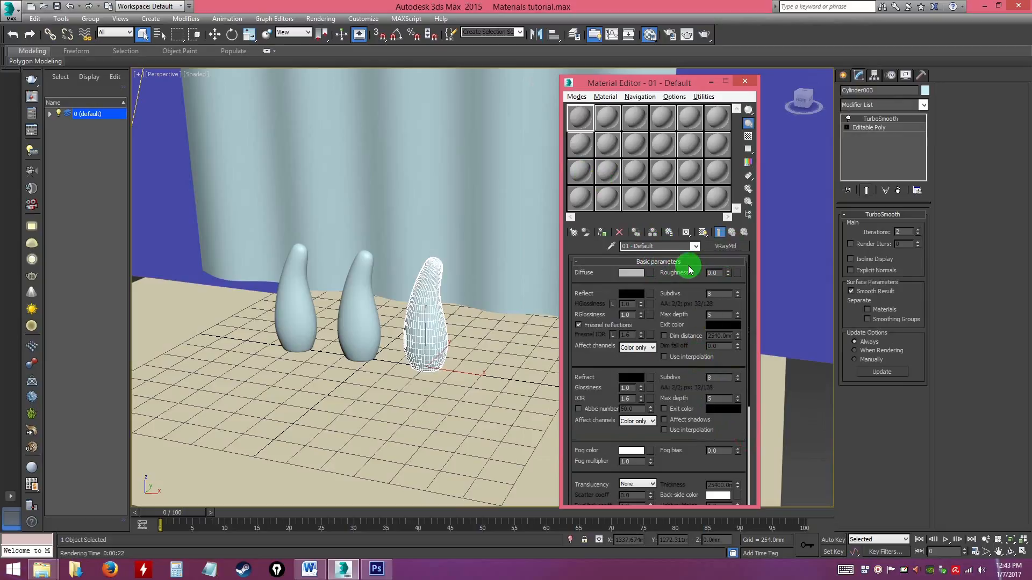
ctrl+click(725, 249)
key(ctrl)
key(ctrl)
drag(748, 397, 754, 353)
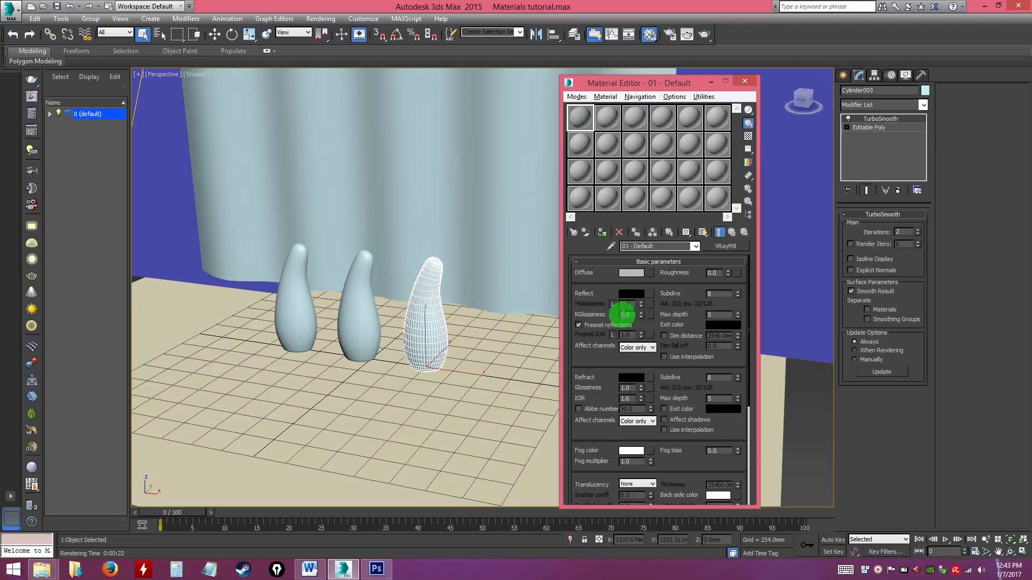
drag(599, 375, 598, 372)
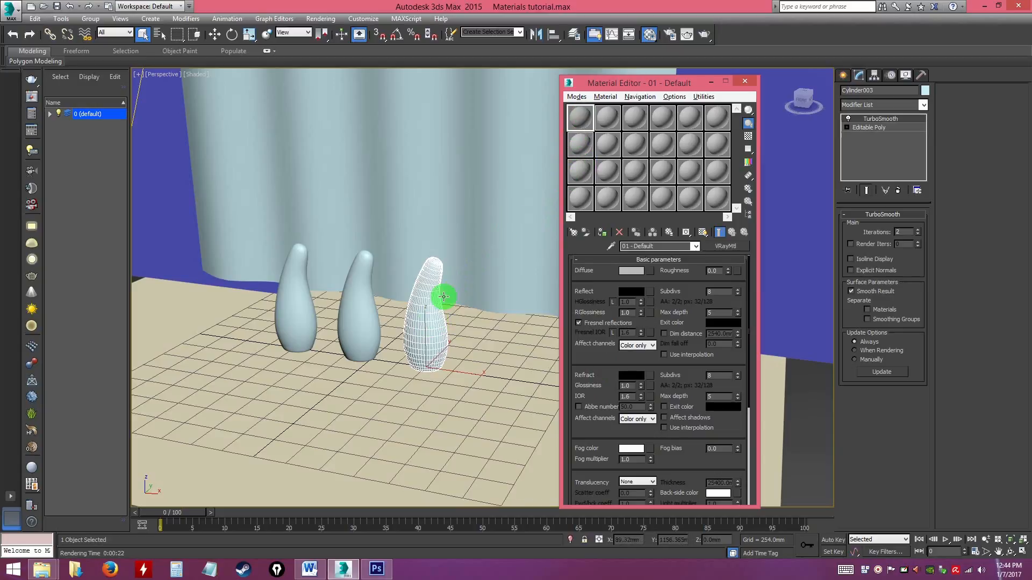
Clear the object selection and try assigning the first slot's VRayMtl material directly to the rightmost vase-shaped object
click(492, 349)
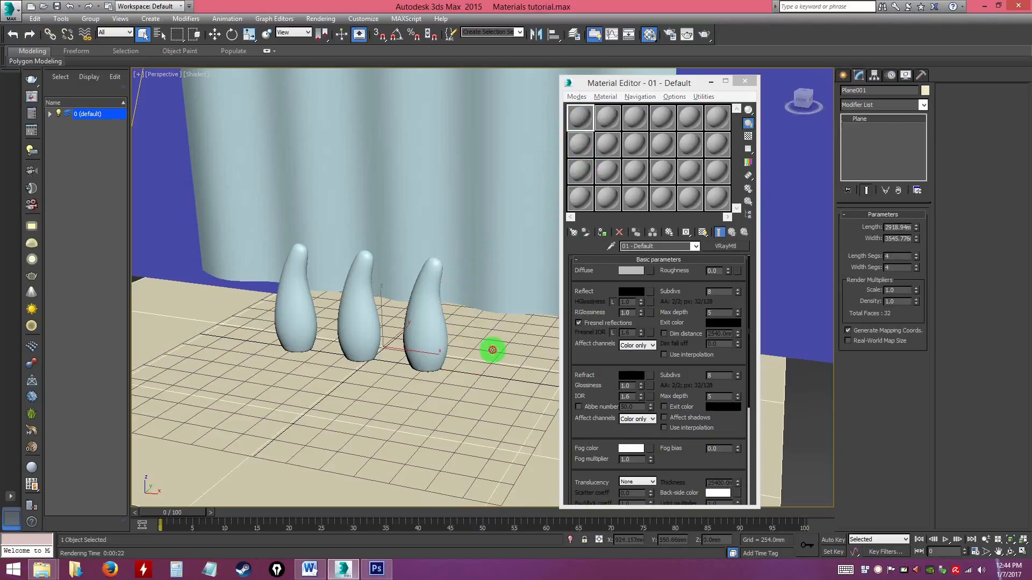
click(811, 412)
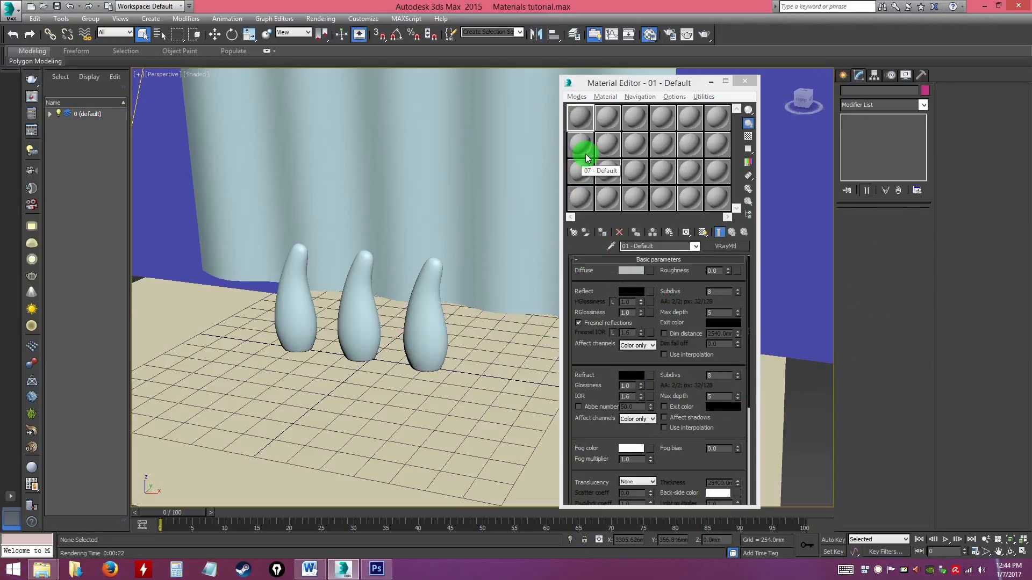
click(579, 120)
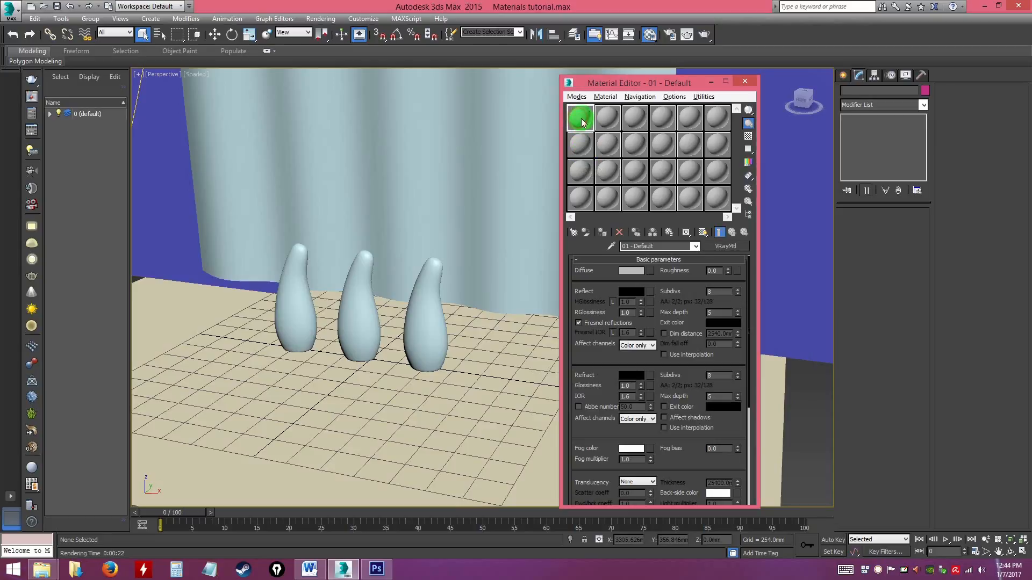
click(579, 134)
click(579, 119)
click(580, 117)
drag(581, 121, 555, 133)
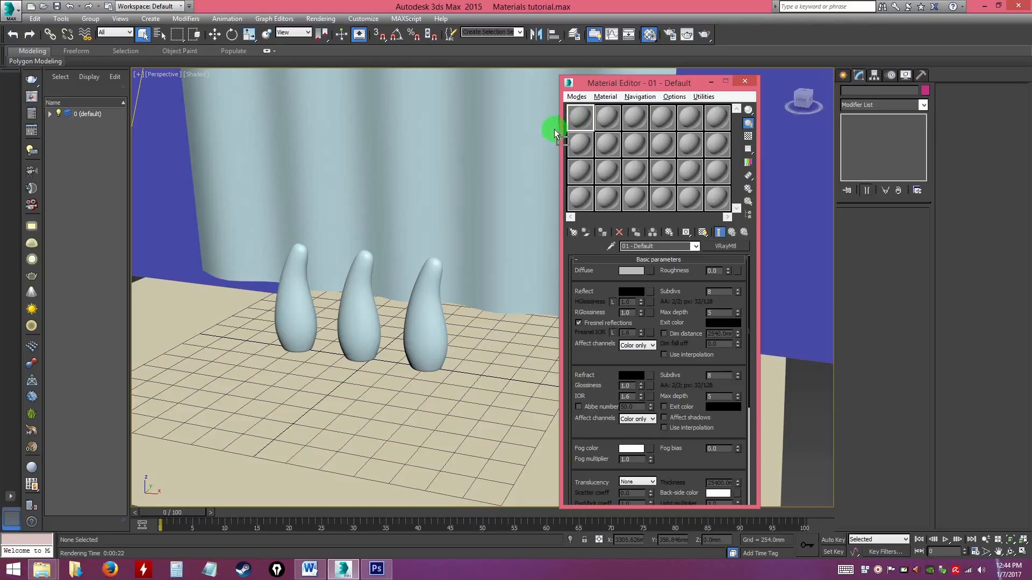
drag(494, 180, 568, 124)
drag(424, 328, 424, 328)
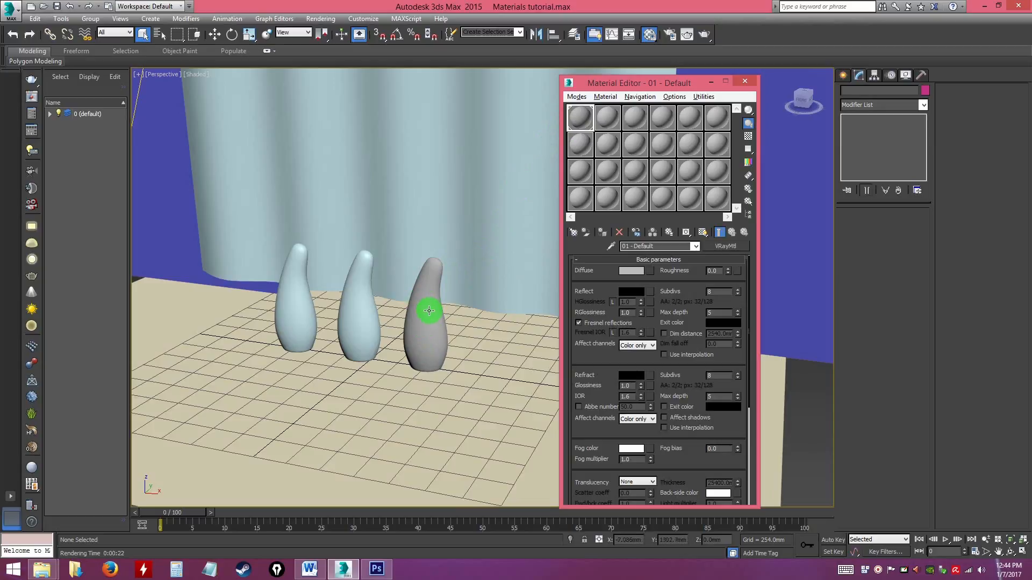
key(ctrl+z)
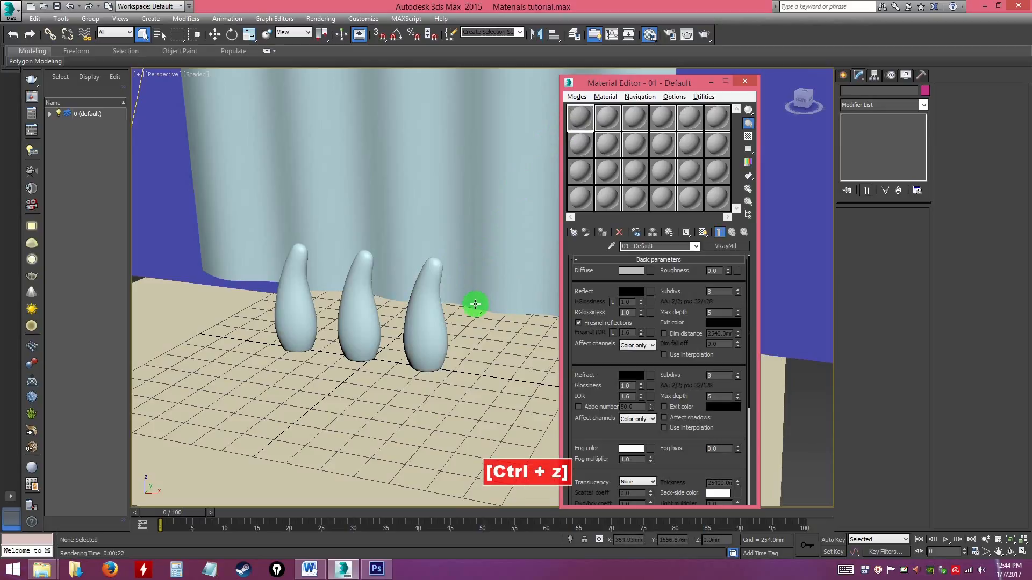
click(582, 143)
click(586, 121)
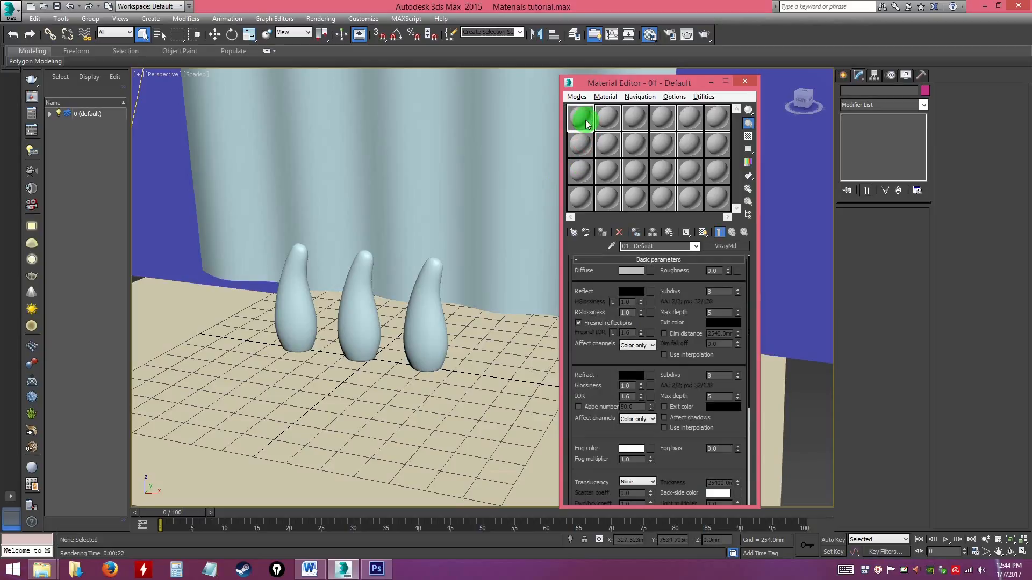
drag(582, 118, 436, 289)
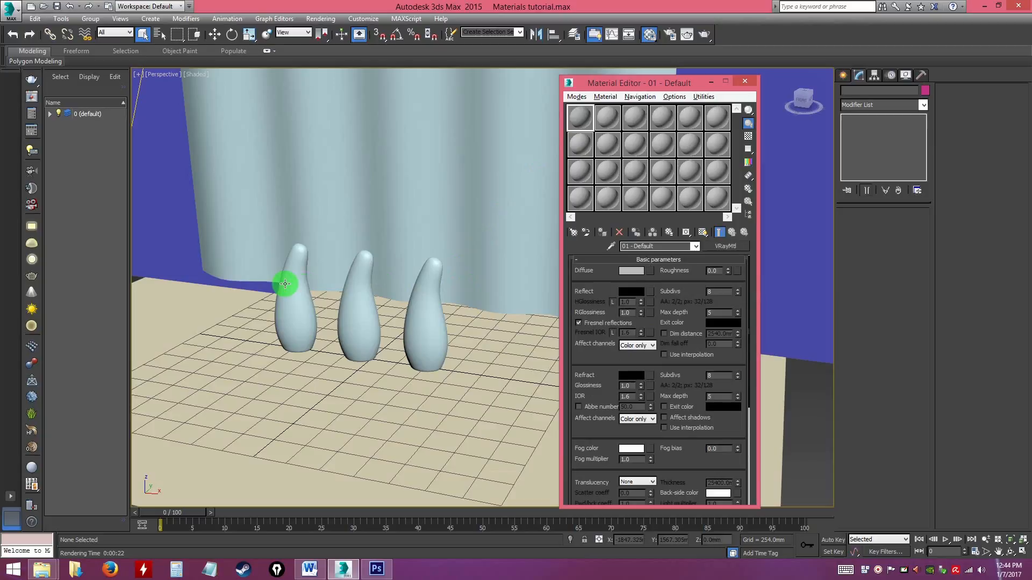
Select the middle and rightmost vase-shaped objects together and assign the first slot's material to the selection
click(429, 327)
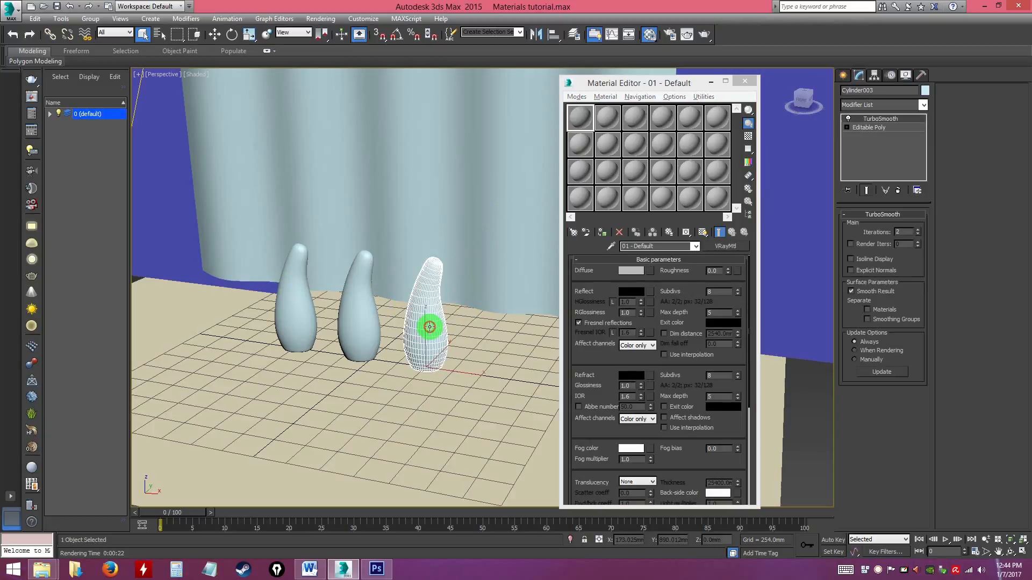
ctrl+click(358, 310)
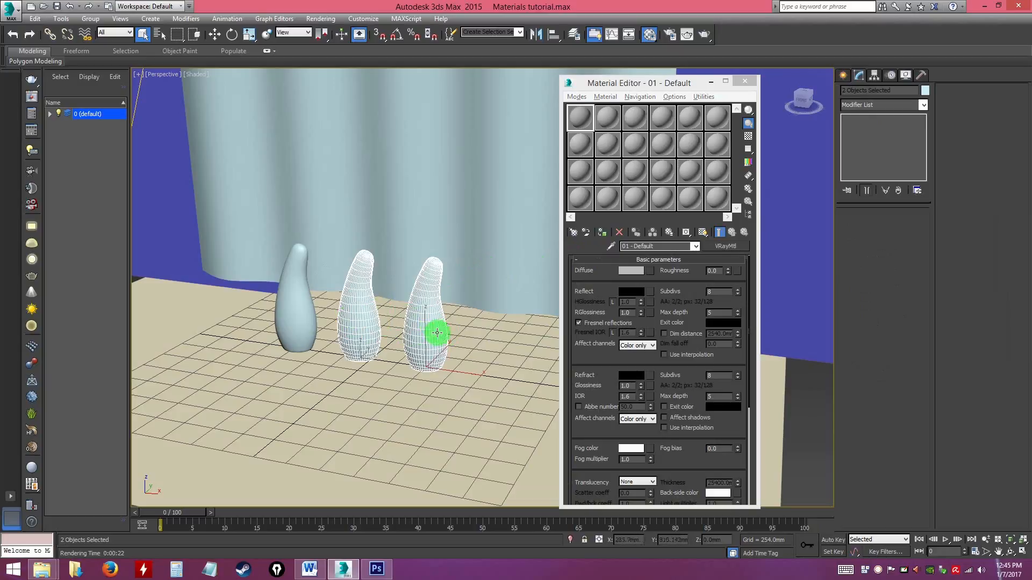
click(581, 118)
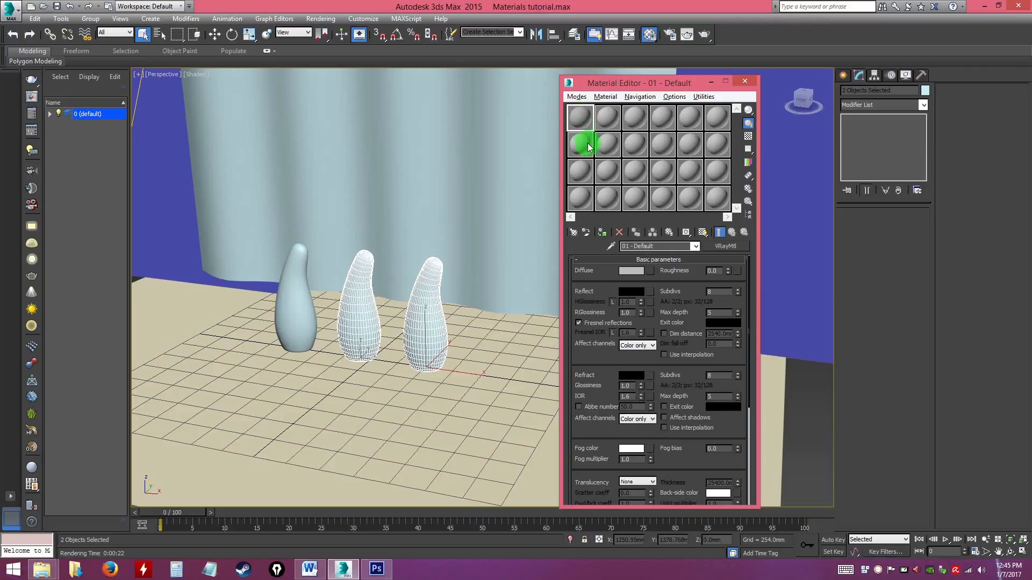
click(603, 233)
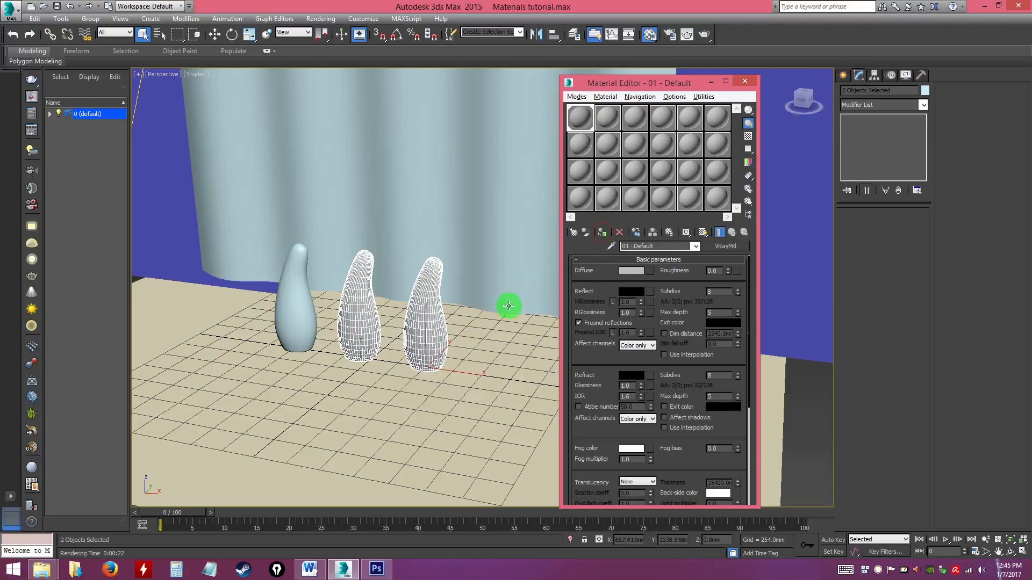
click(491, 345)
click(358, 309)
click(432, 311)
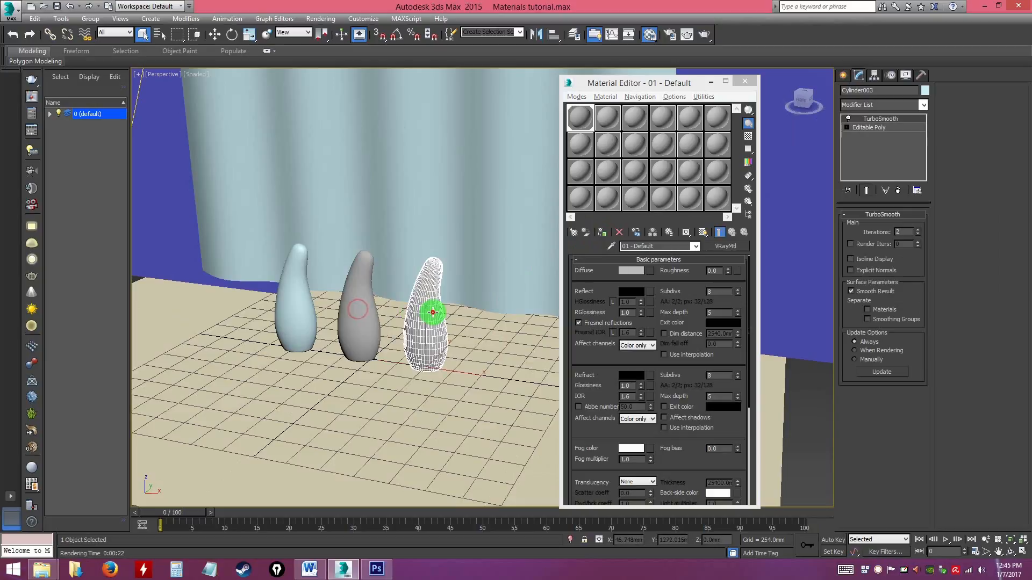
click(492, 319)
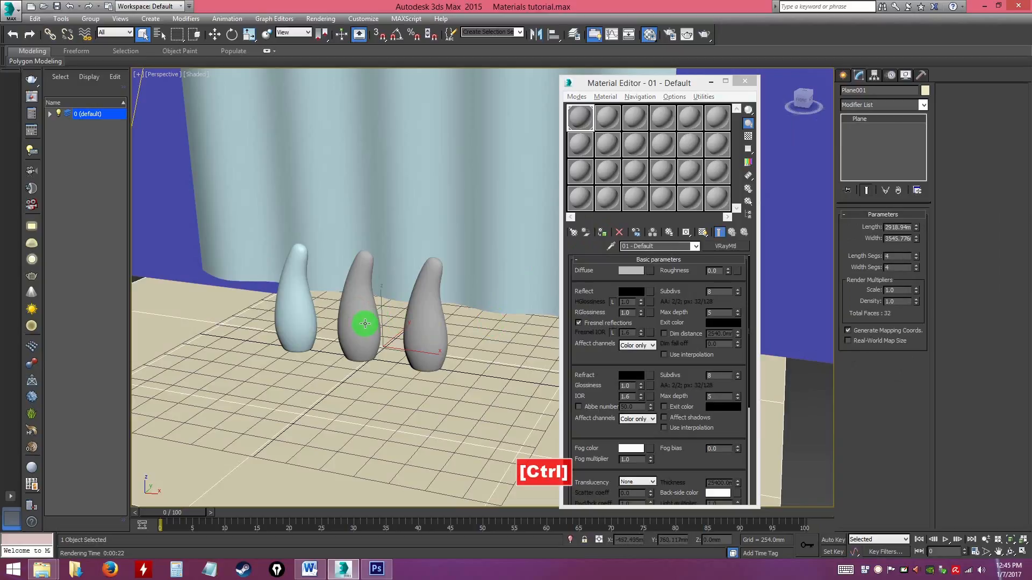
Undo the material assignment on the middle and rightmost vase-shaped objects and select the floor plane
key(ctrl+z)
key(ctrl+z)
key(ctrl+z)
key(ctrl+z)
click(485, 348)
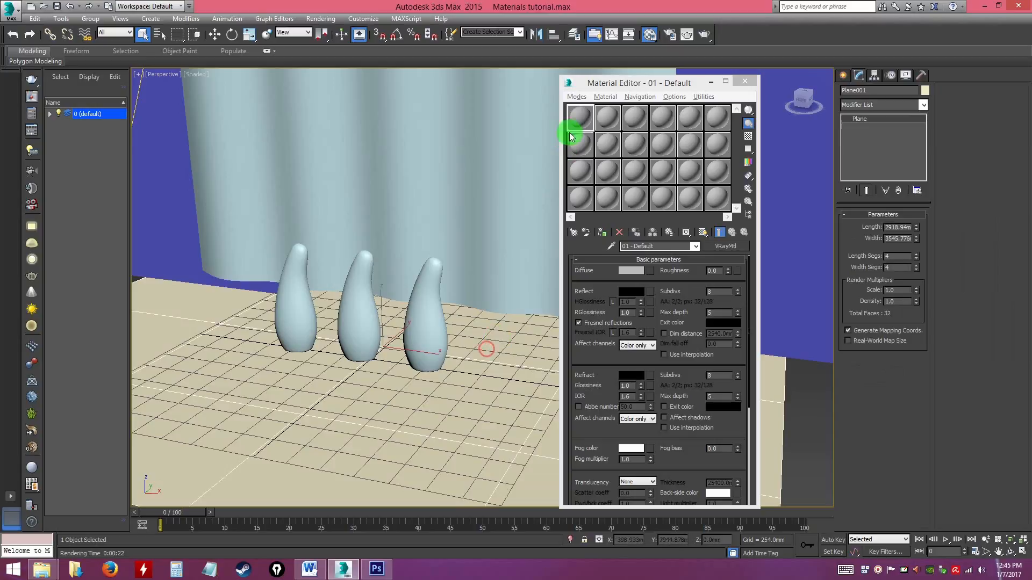
Assign the first slot's VRayMtl material to the leftmost vase-shaped object
click(581, 116)
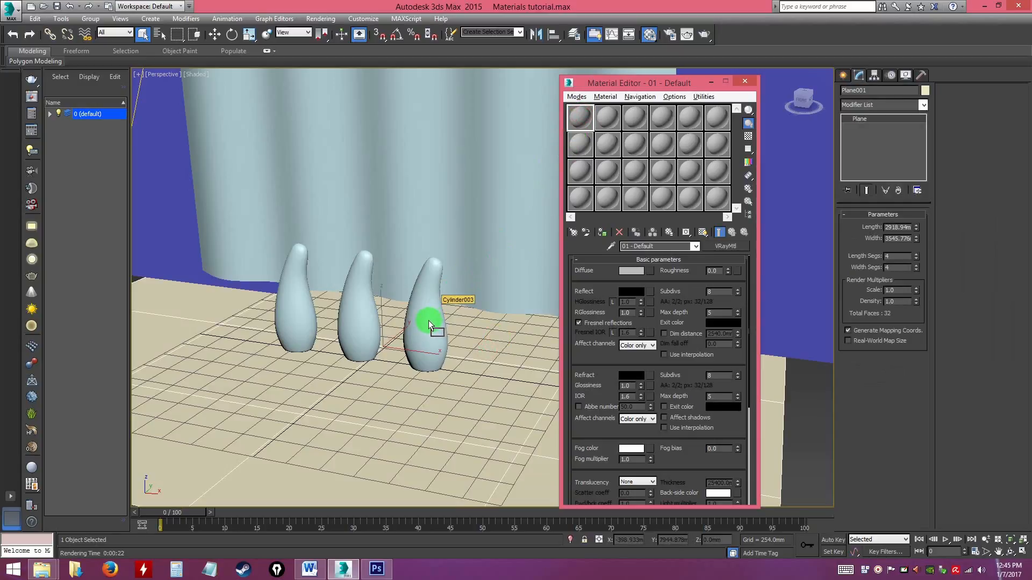
drag(424, 317, 294, 309)
alt+middle_drag(341, 320, 560, 306)
middle_drag(348, 307, 411, 289)
Rename the first slot's VRayMtl material to "standard"
click(582, 115)
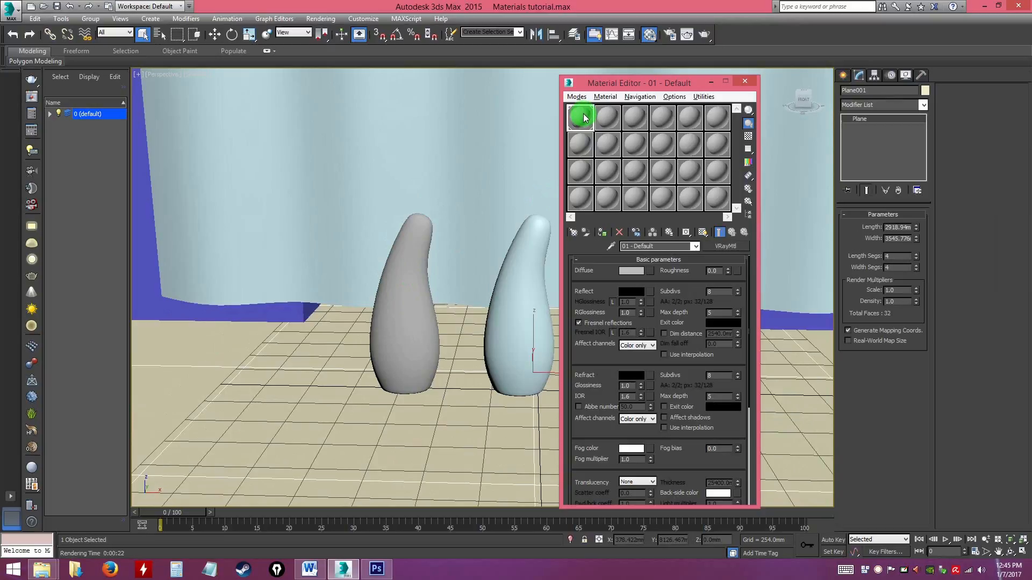
click(581, 113)
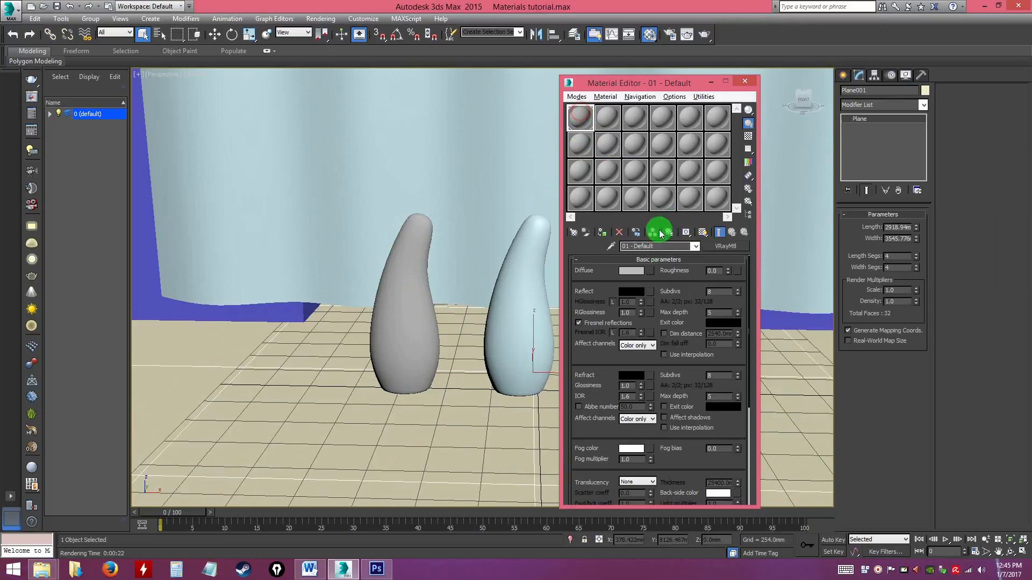
key(ctrl)
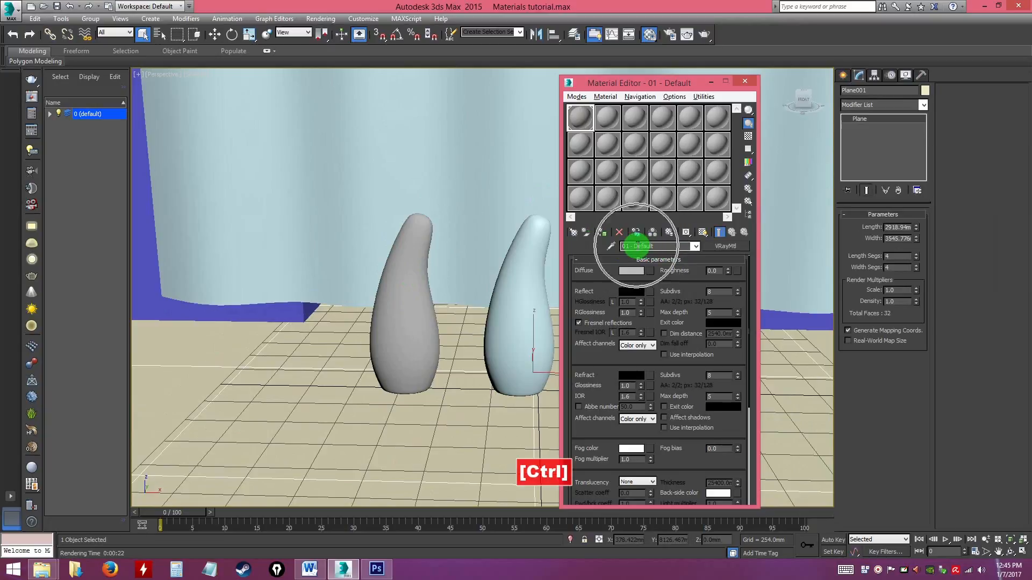
click(695, 247)
click(695, 247)
click(655, 246)
drag(667, 246, 554, 243)
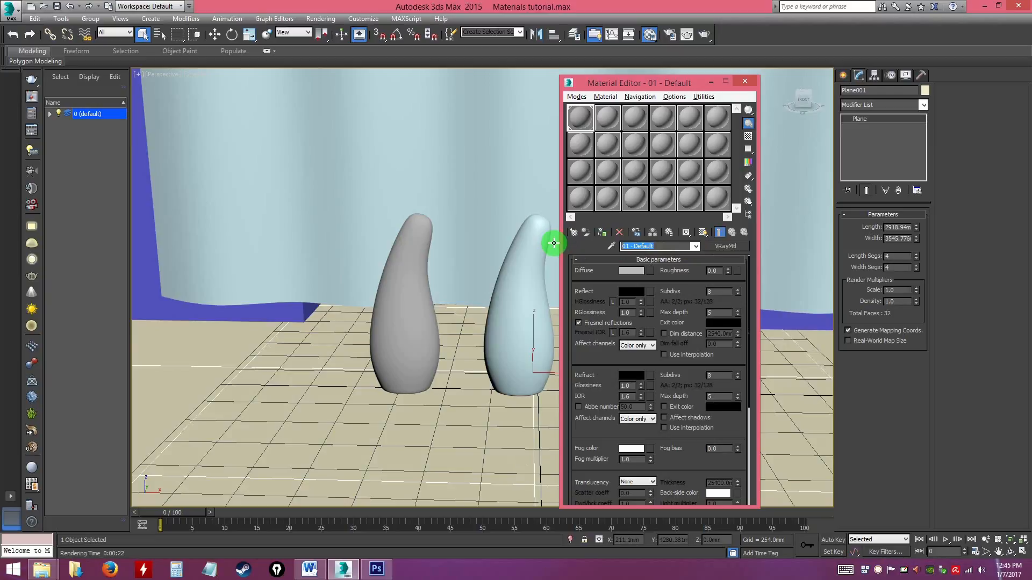
text(st)
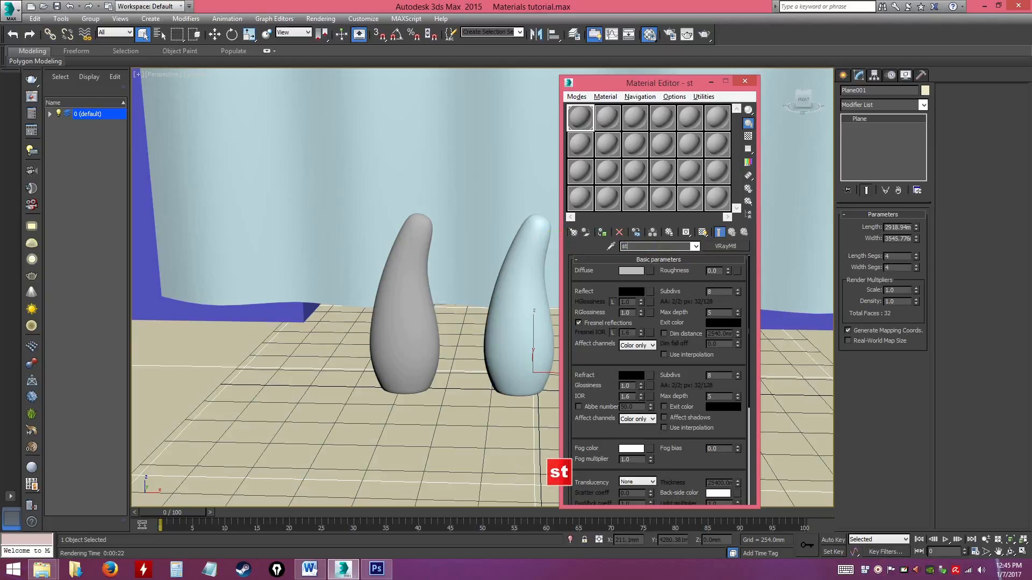
text(andard)
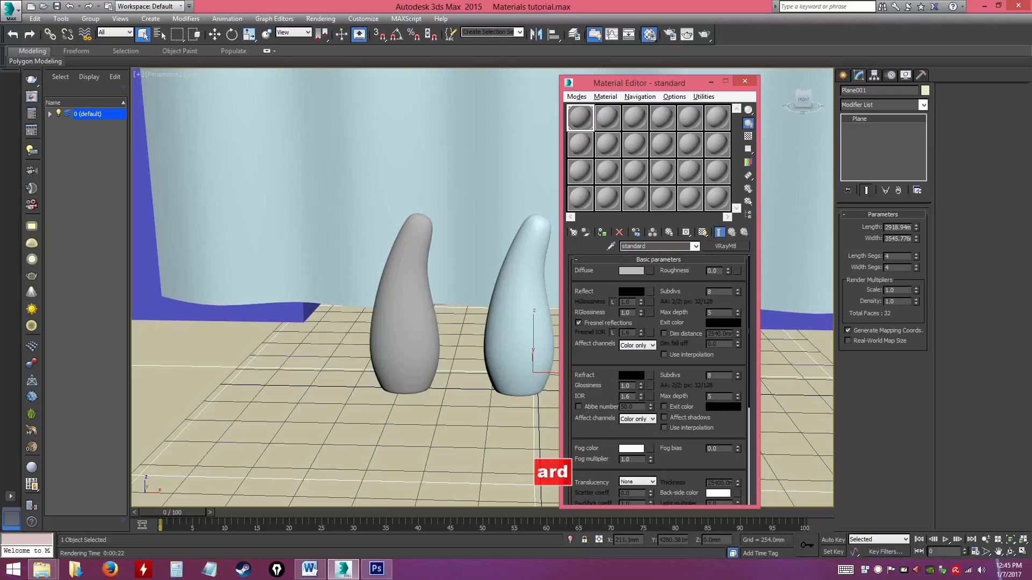
Complete the first slot's VRayMtl material name as "standard mat"
text( mat)
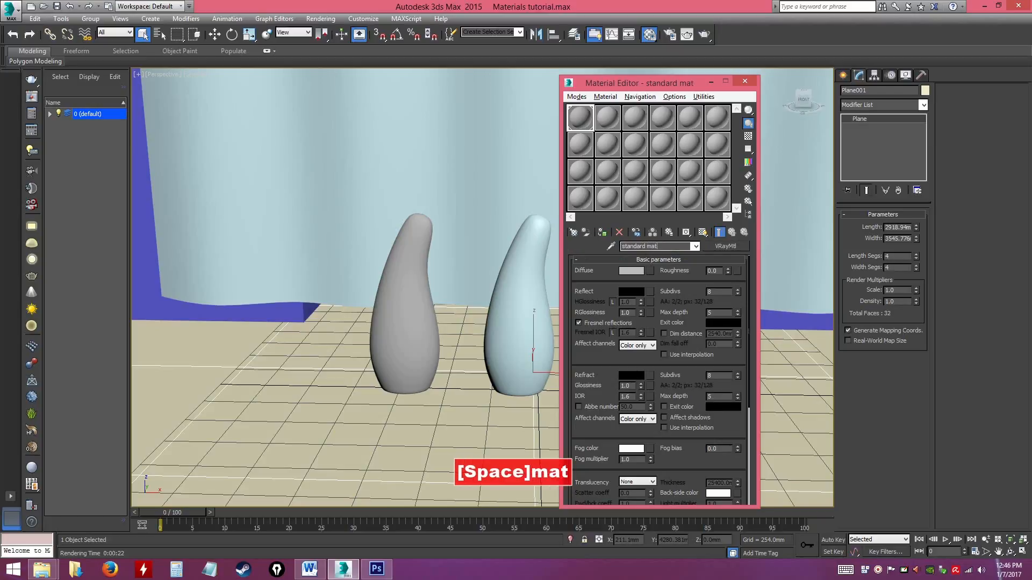
key(Return)
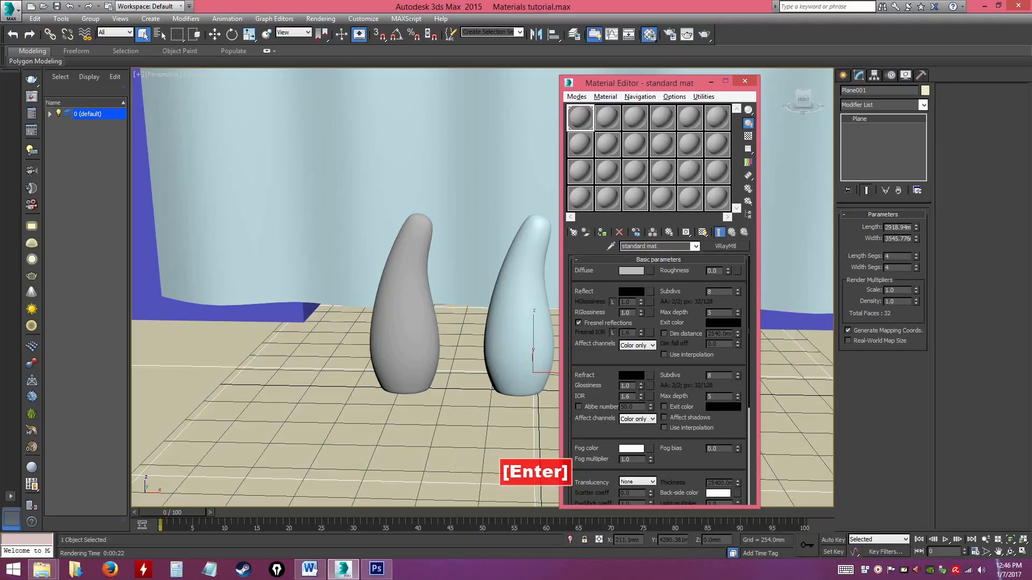
click(579, 114)
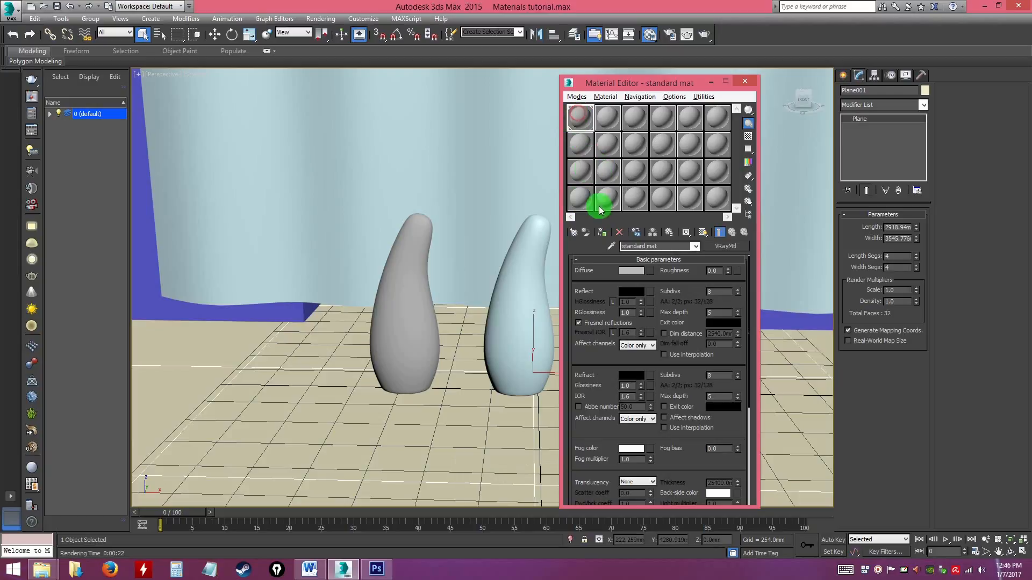
Examine the "standard mat" parameters from the diffuse and reflection settings down to the BRDF section
alt+middle_drag(460, 306, 568, 201)
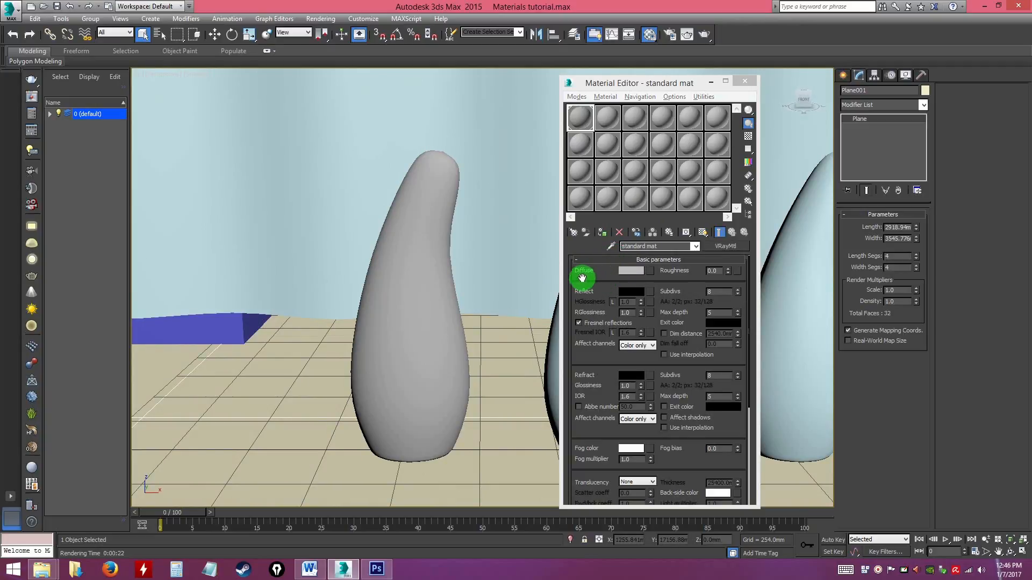
drag(594, 279, 597, 292)
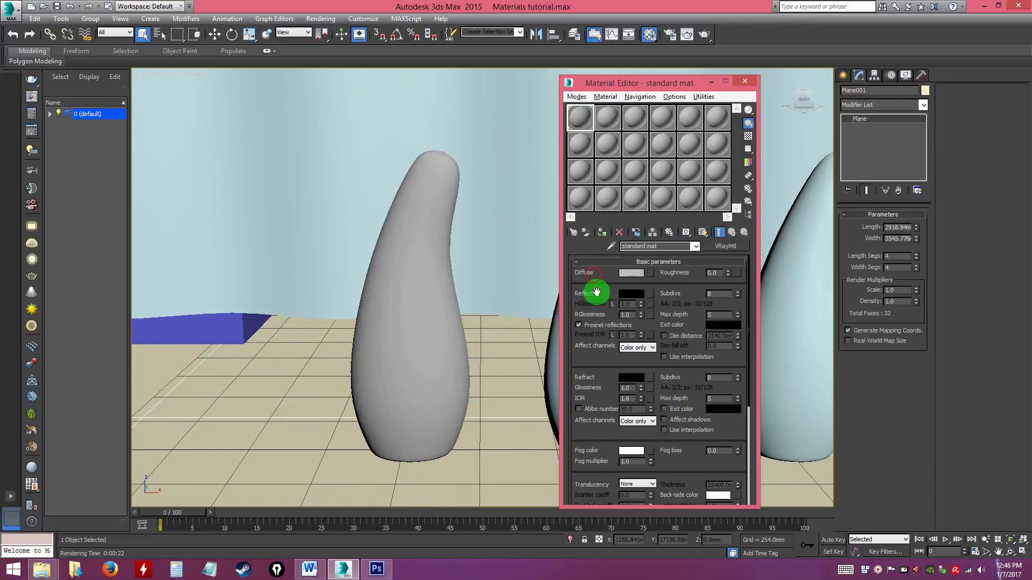
drag(591, 438, 594, 274)
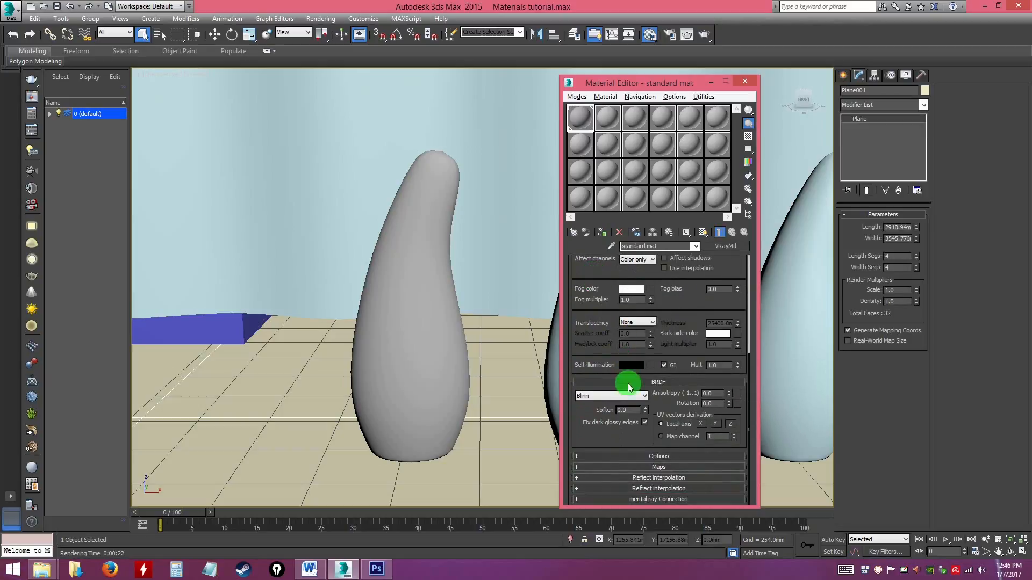
drag(589, 322, 594, 442)
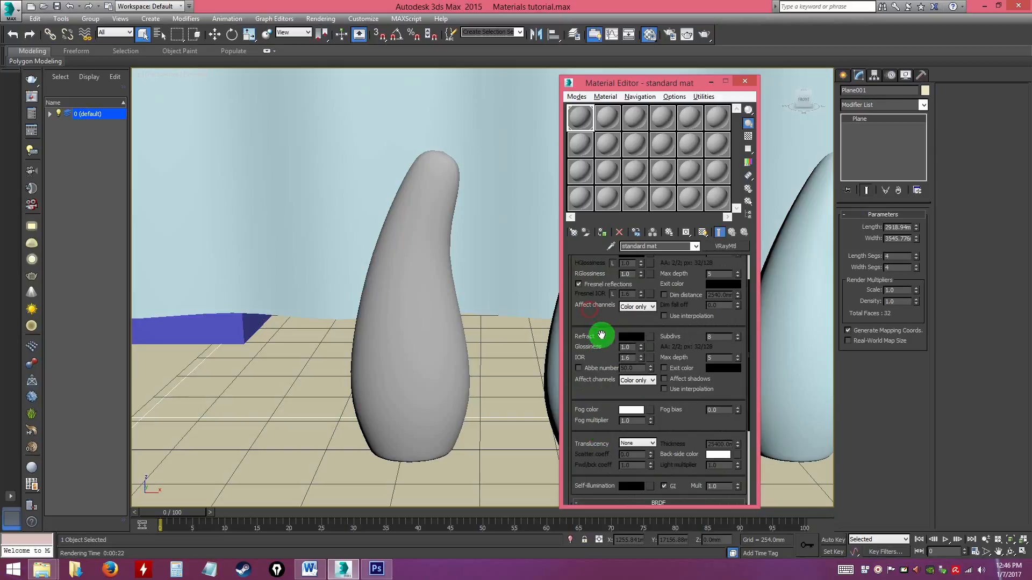
drag(595, 323, 599, 384)
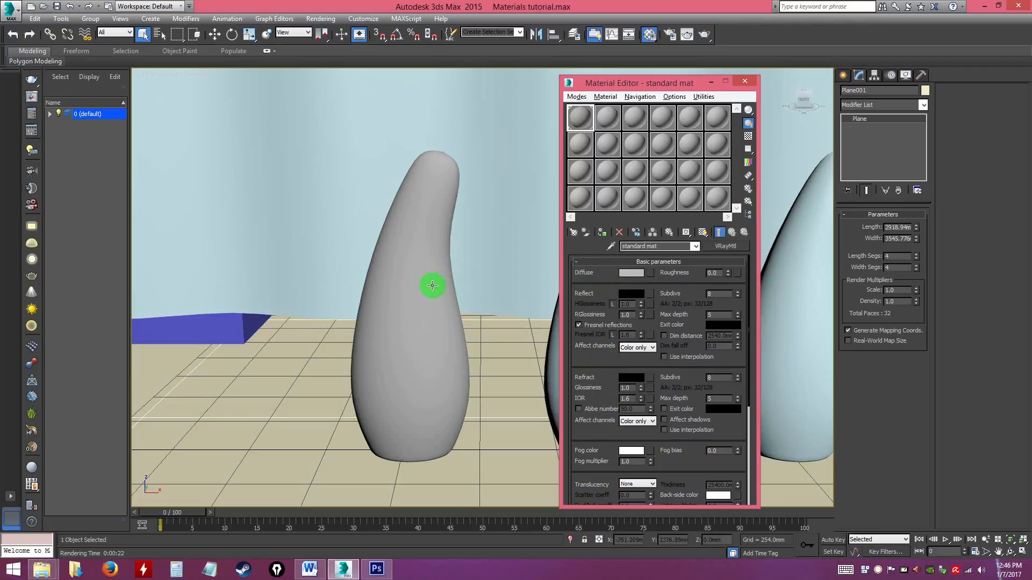
Set the diffuse color of "standard mat" to purple with Red 71, Green 27 and Blue 78
click(631, 274)
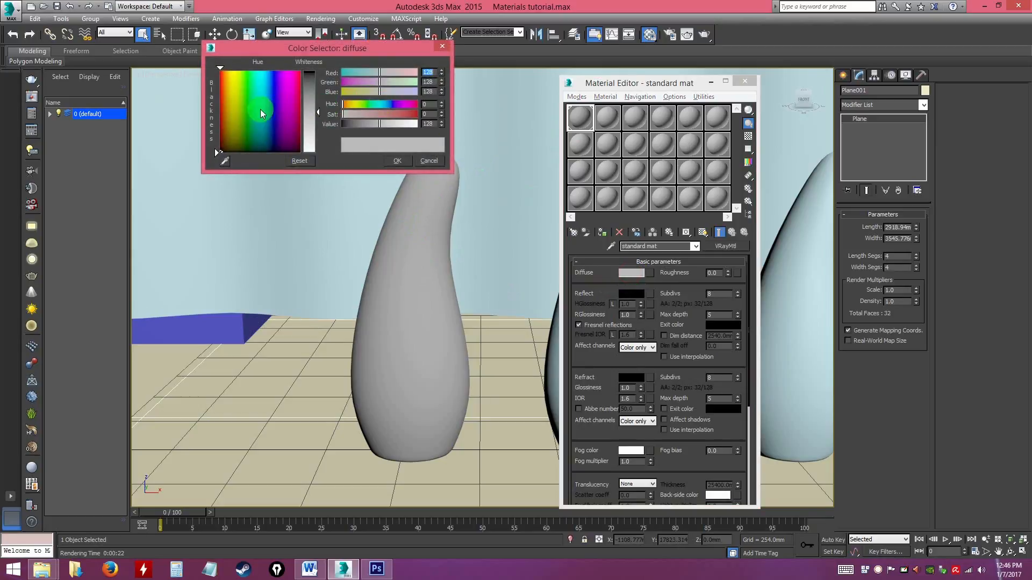
drag(278, 51, 306, 102)
drag(285, 171, 292, 169)
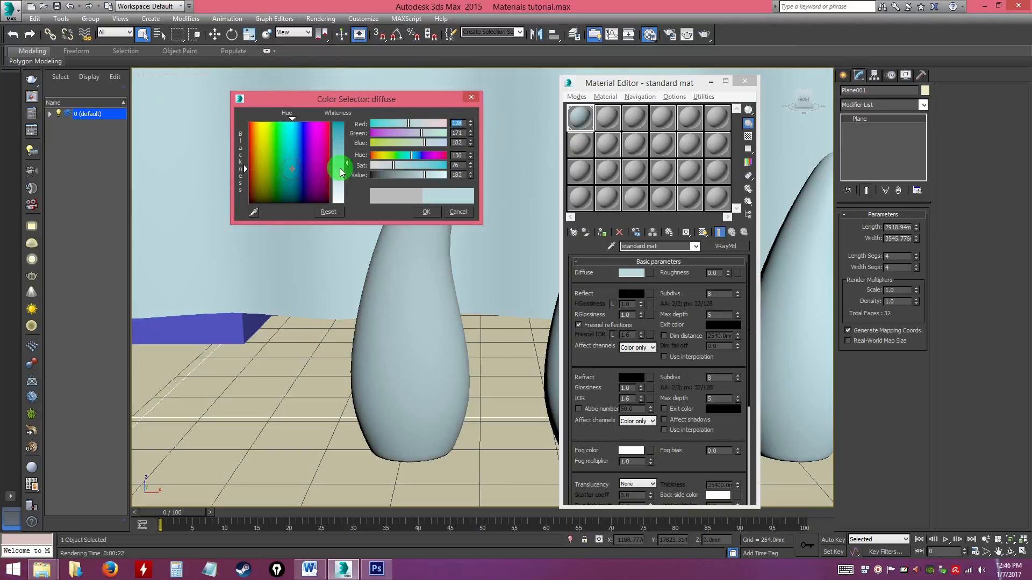
mouse_move(349, 164)
mouse_down()
mouse_move(349, 141)
mouse_move(349, 160)
mouse_move(257, 150)
mouse_move(307, 143)
mouse_move(322, 161)
mouse_move(313, 192)
mouse_move(311, 174)
mouse_move(286, 185)
mouse_move(314, 185)
mouse_move(351, 150)
mouse_move(346, 133)
mouse_up()
click(294, 166)
drag(418, 99, 342, 78)
drag(274, 121, 274, 121)
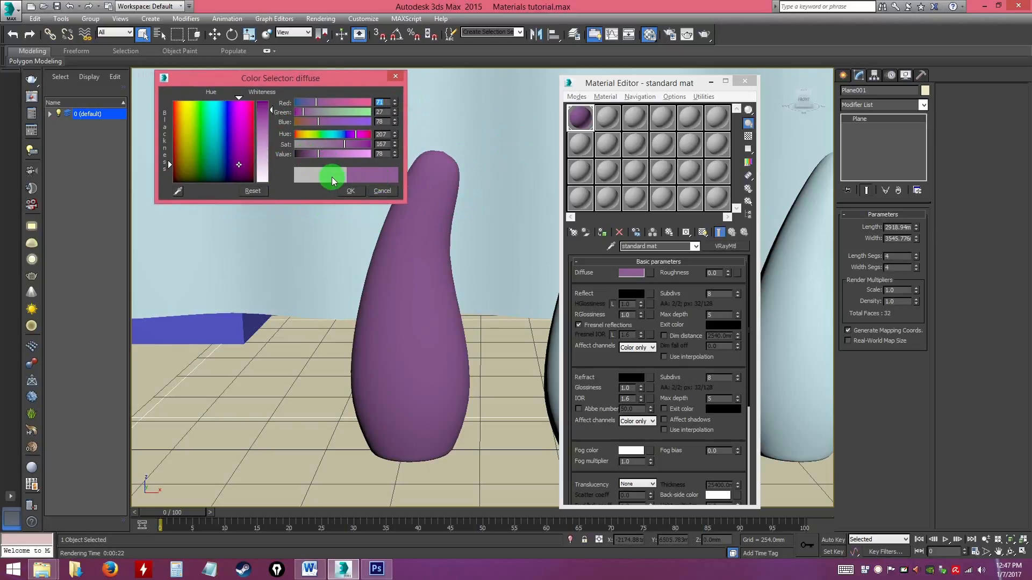
key(ctrl)
key(ctrl)
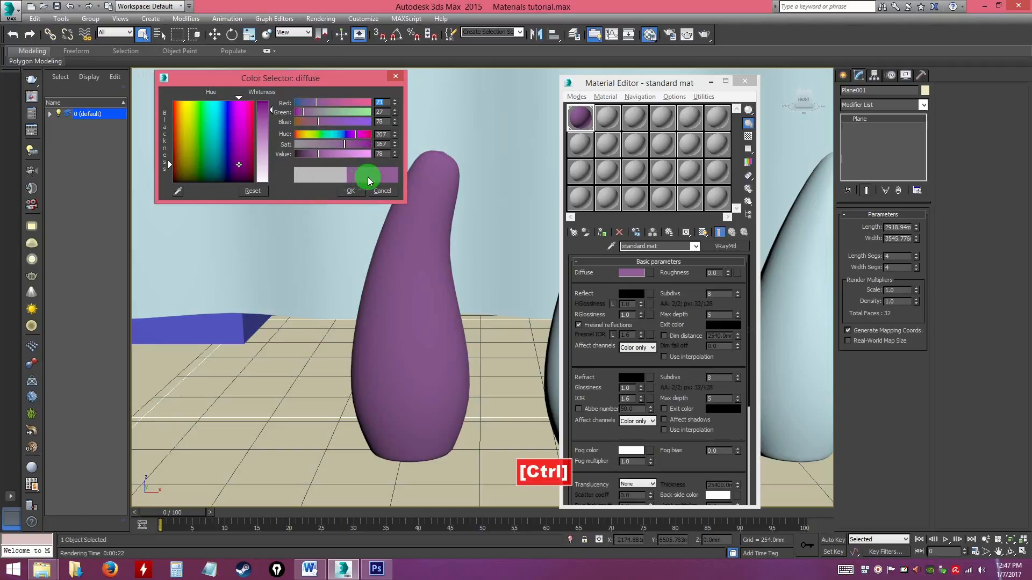
key(ctrl)
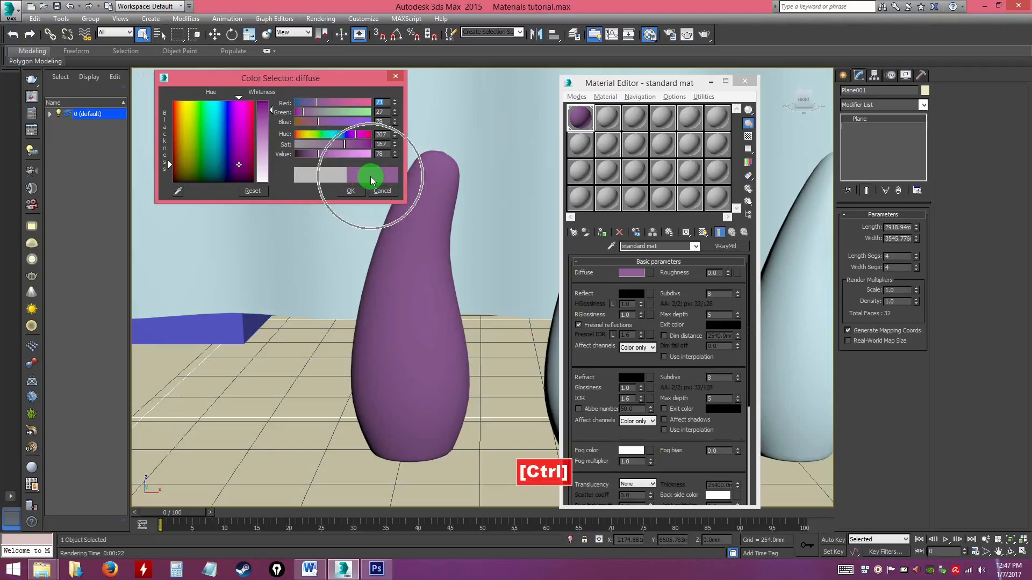
key(ctrl)
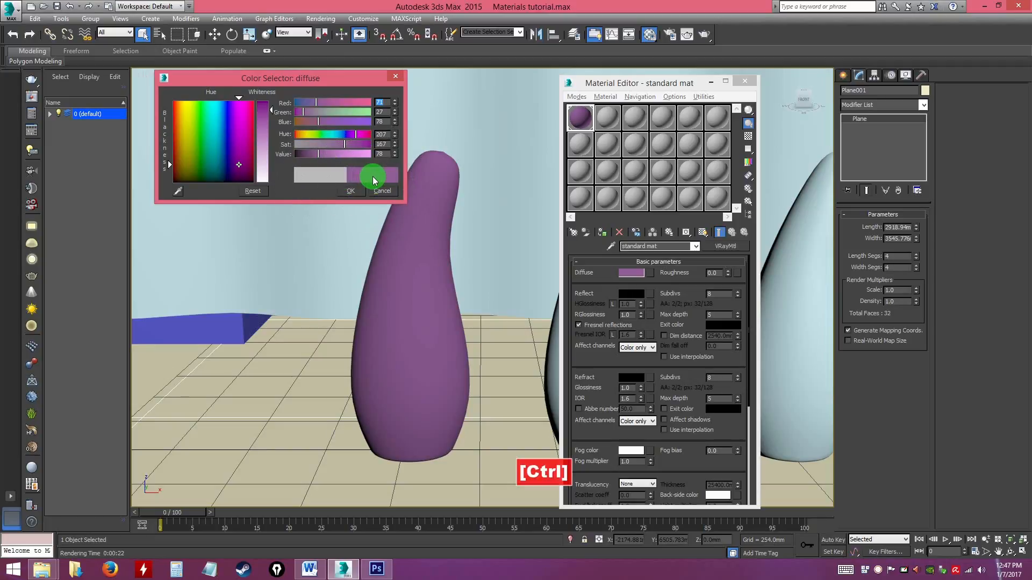
click(350, 193)
Render the perspective view to check the purple material on the leftmost vase-shaped object, and close the frame buffer
alt+middle_drag(423, 322, 483, 280)
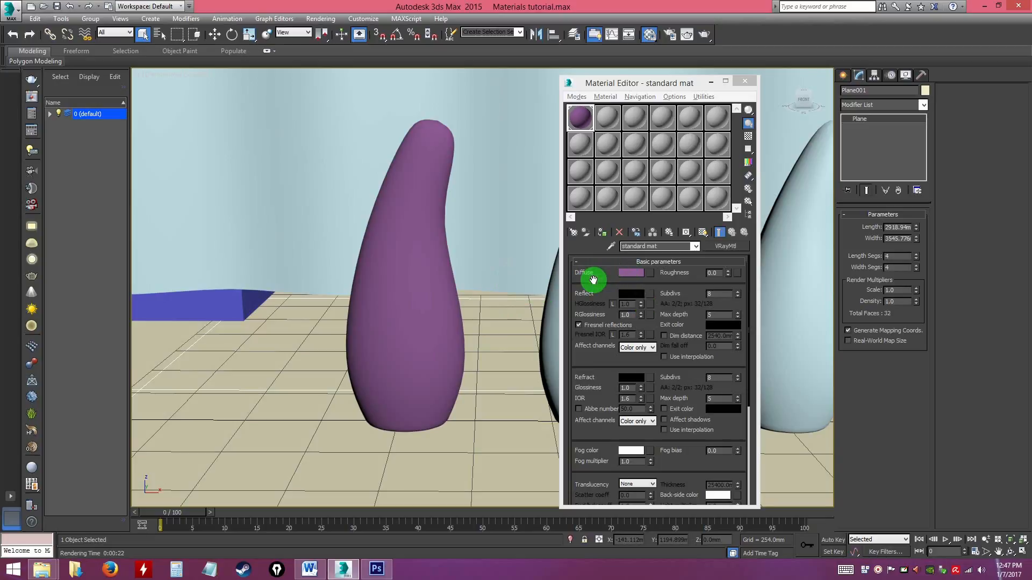
key(alt)
alt+middle_drag(463, 312, 604, 168)
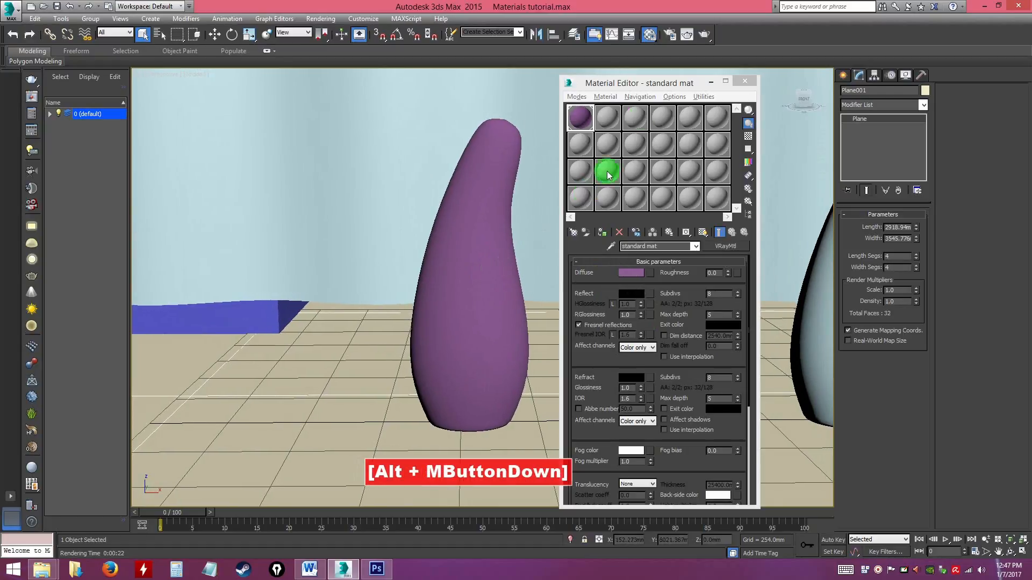
click(705, 34)
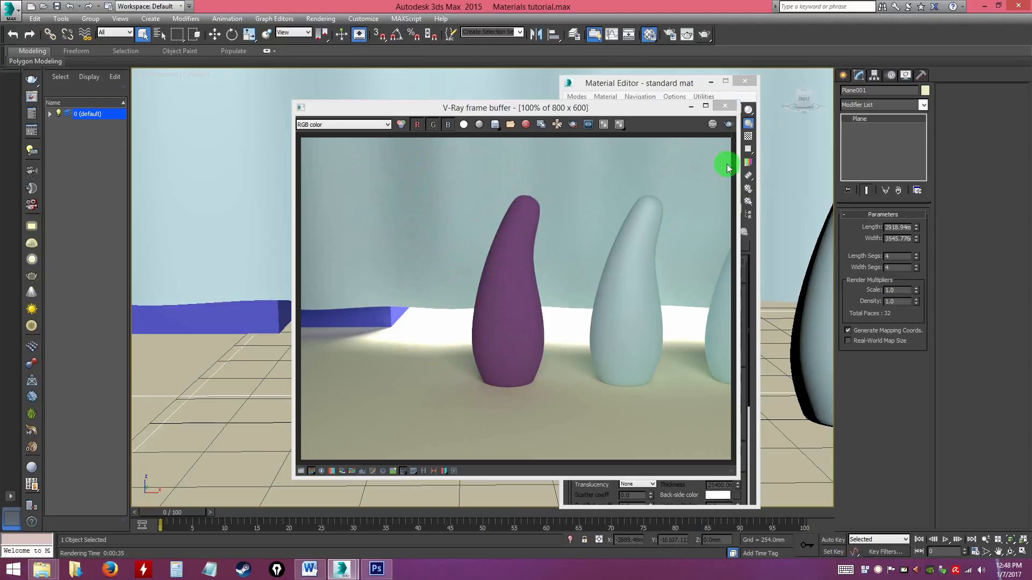
click(726, 106)
Show the safe frame in the perspective viewport and briefly start a render of the framed view
alt+middle_drag(499, 309, 502, 309)
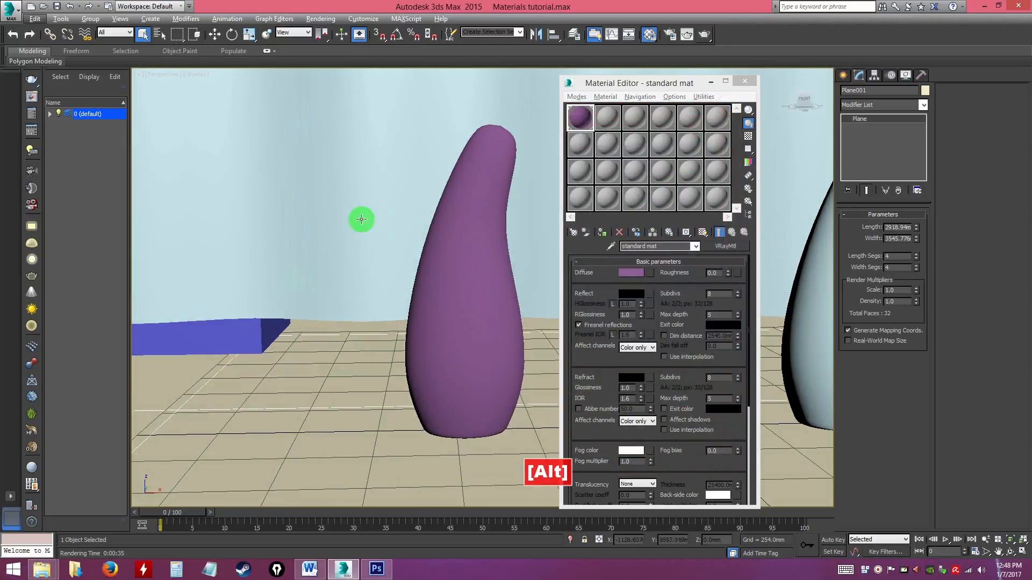
alt+middle_drag(435, 265, 434, 269)
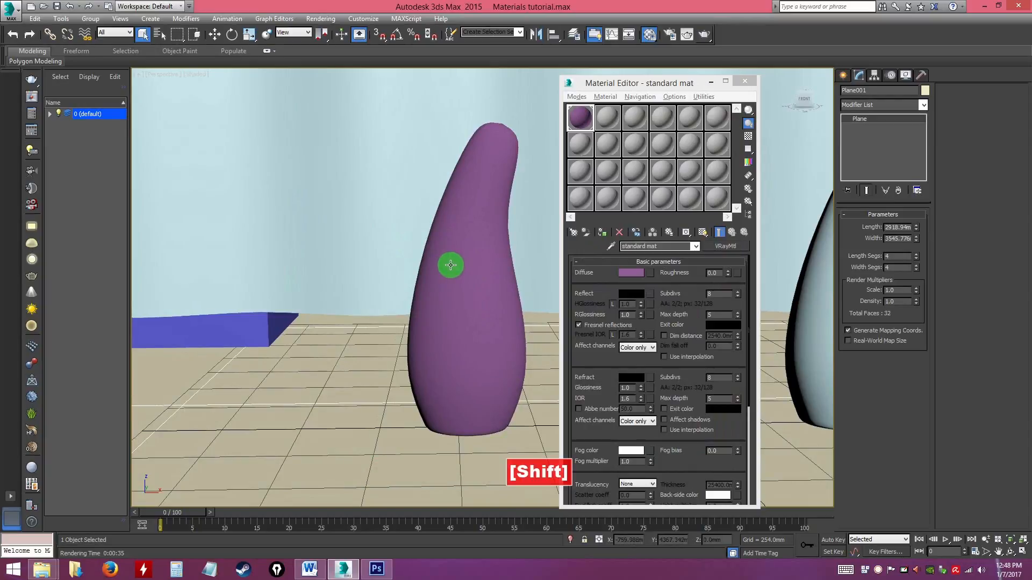
key(shift+f)
alt+middle_drag(440, 290, 440, 302)
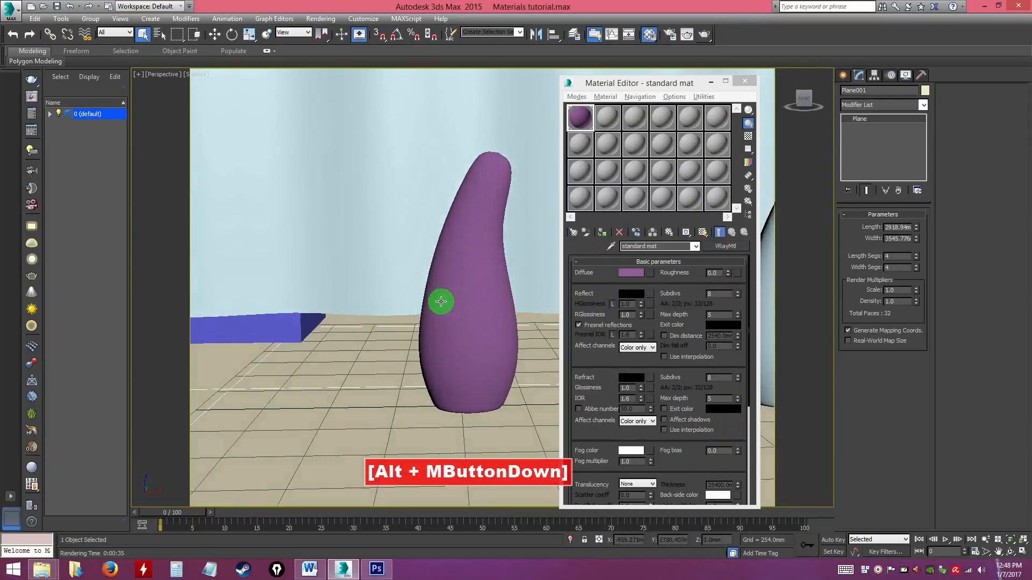
click(705, 34)
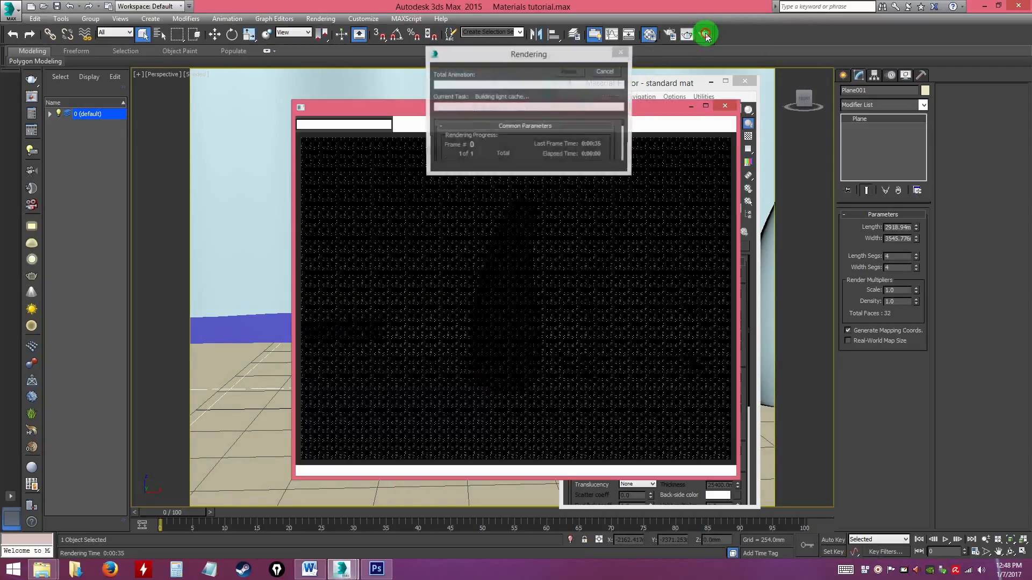
click(724, 109)
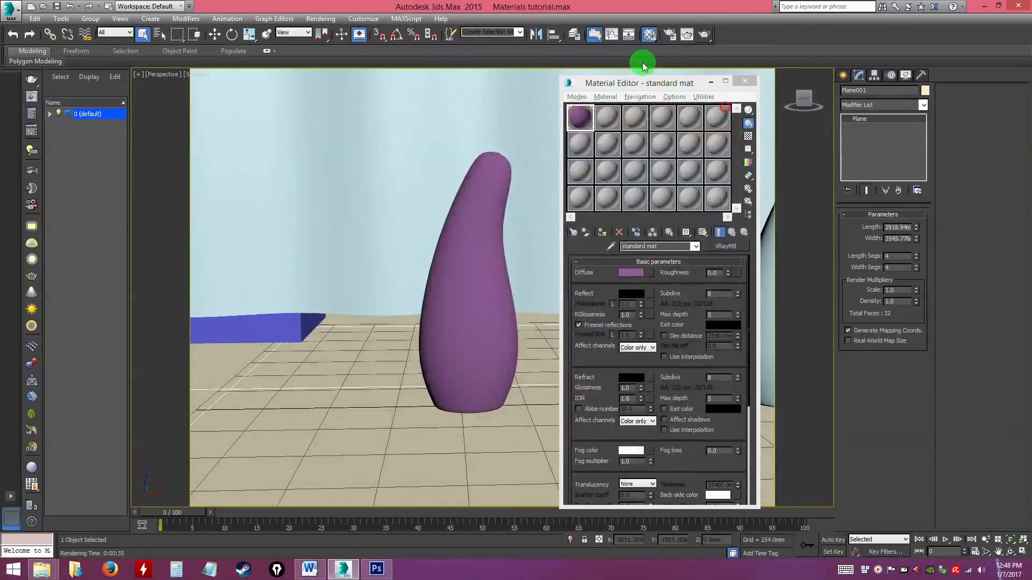
Set the custom render output size to 640 × 480 in Render Setup
click(672, 35)
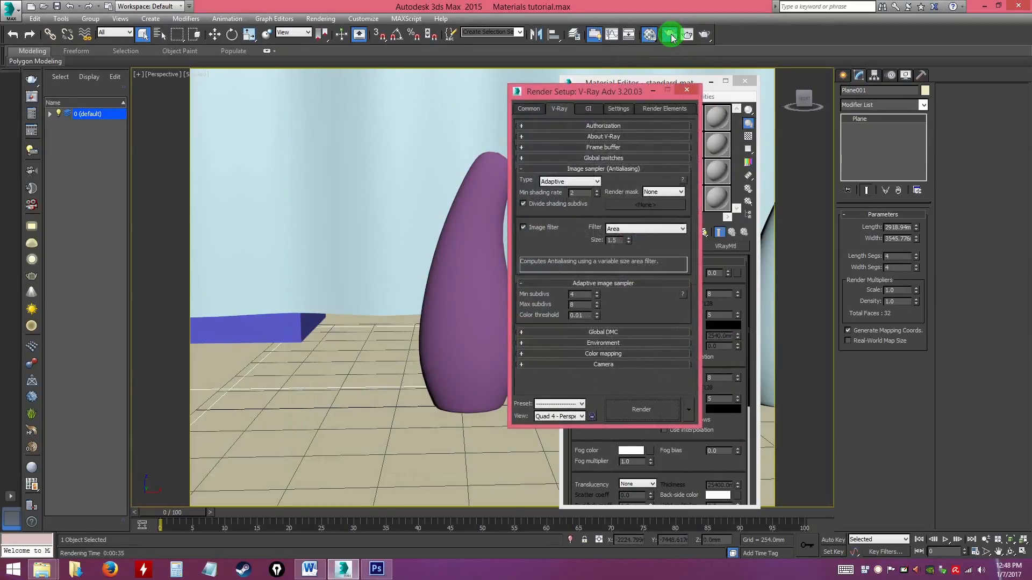
drag(651, 91, 639, 93)
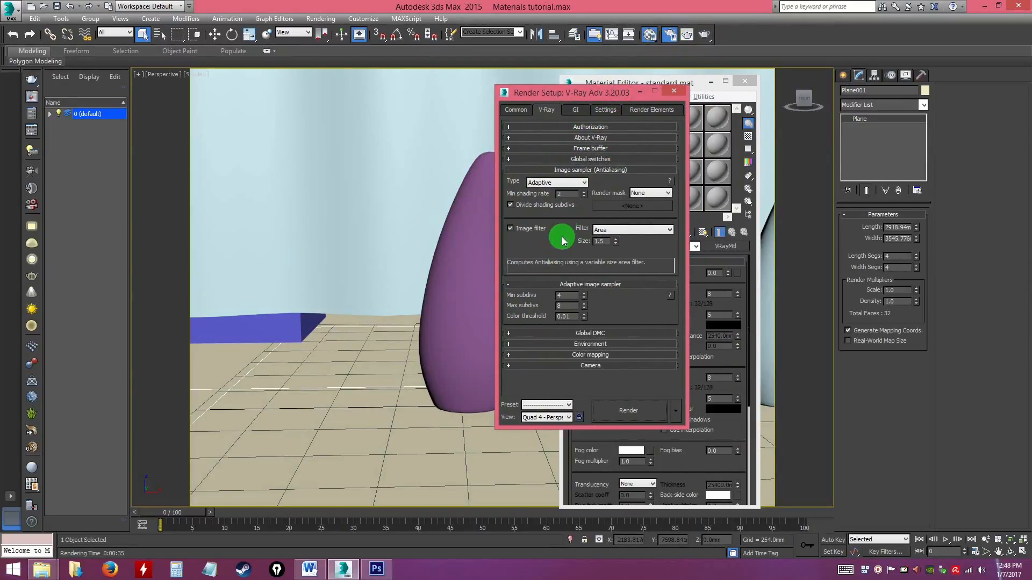
click(513, 110)
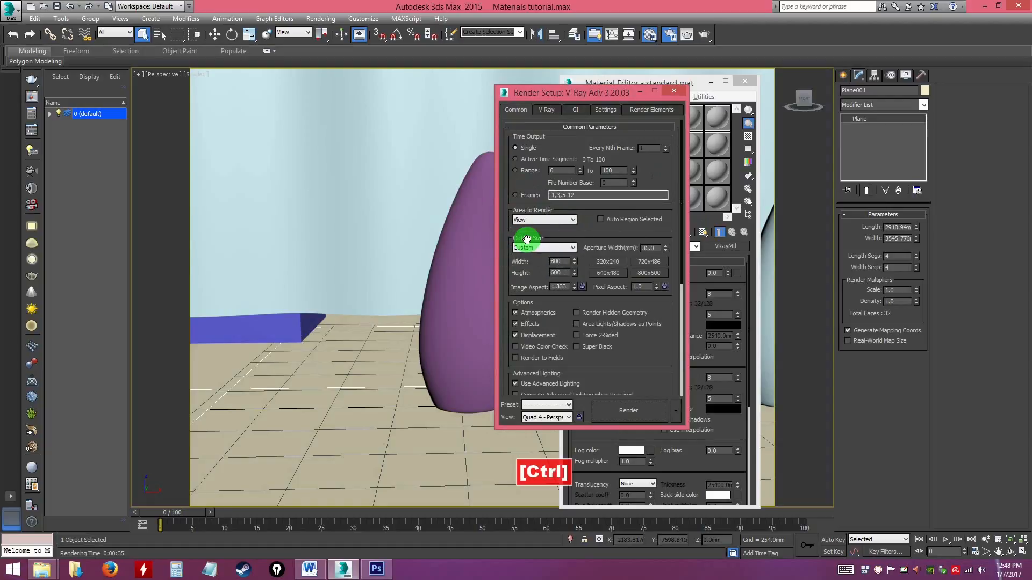
drag(563, 262, 535, 273)
text(600)
click(518, 274)
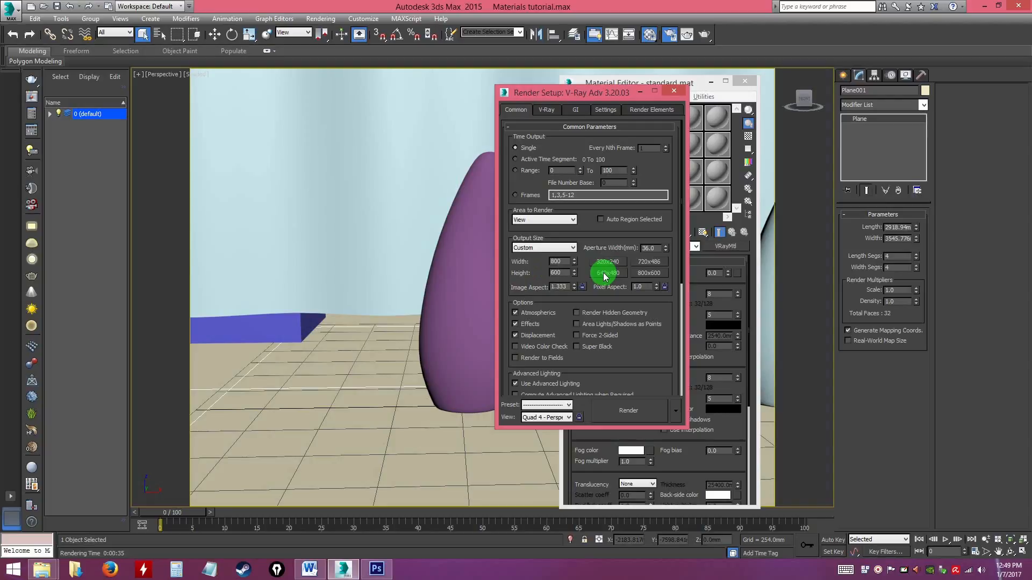
click(543, 259)
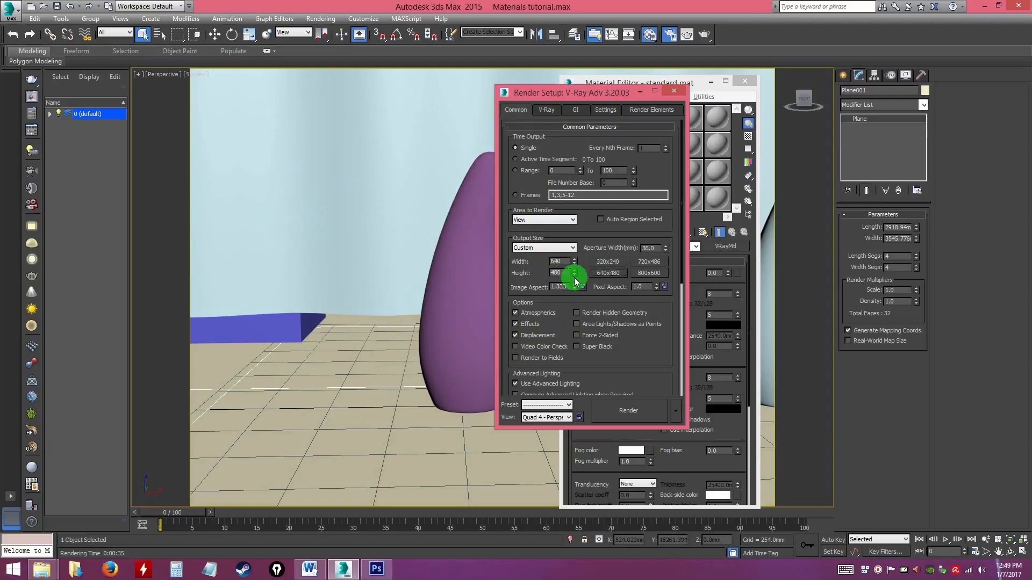
click(570, 250)
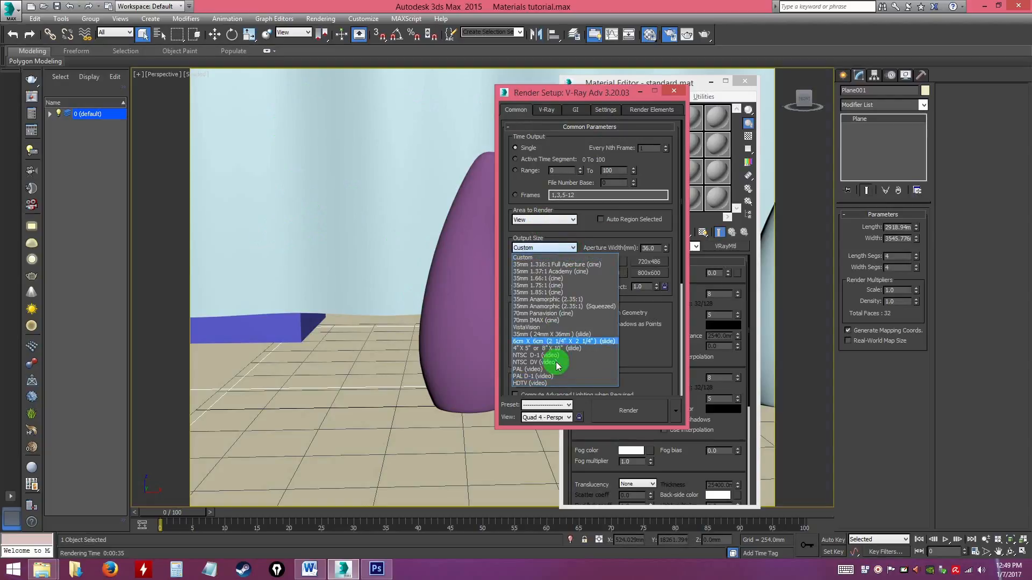
click(505, 249)
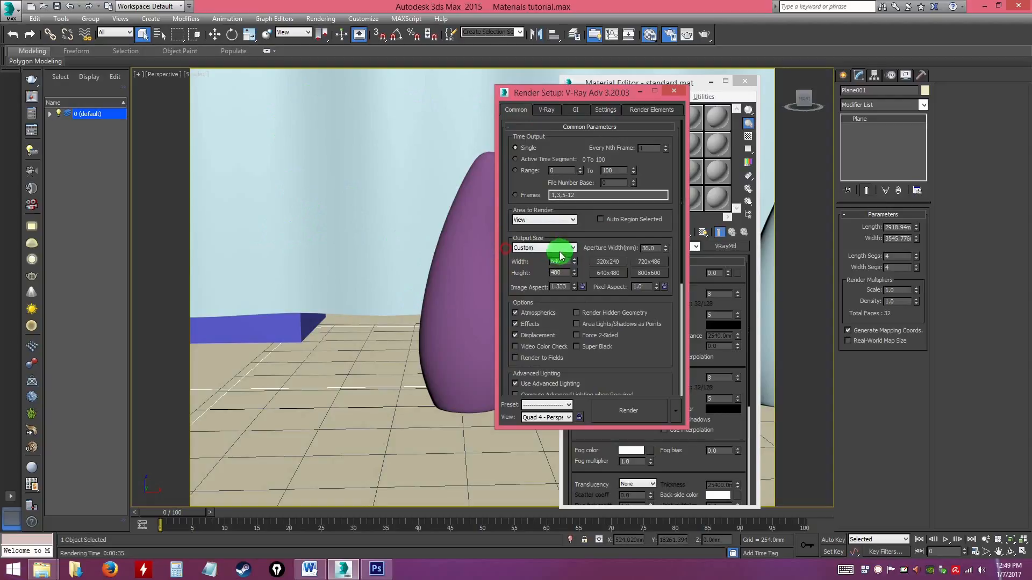
click(557, 272)
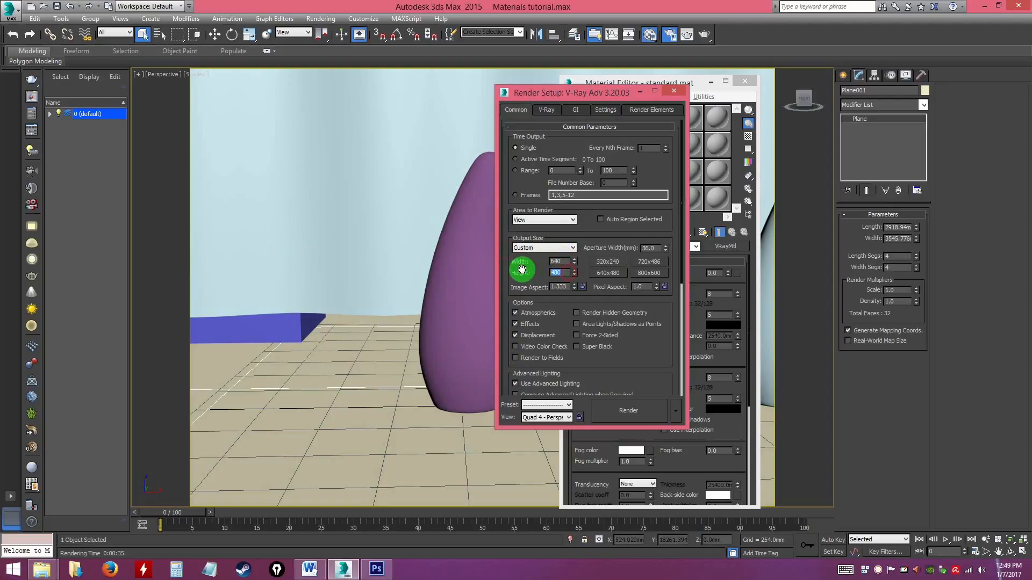
click(676, 93)
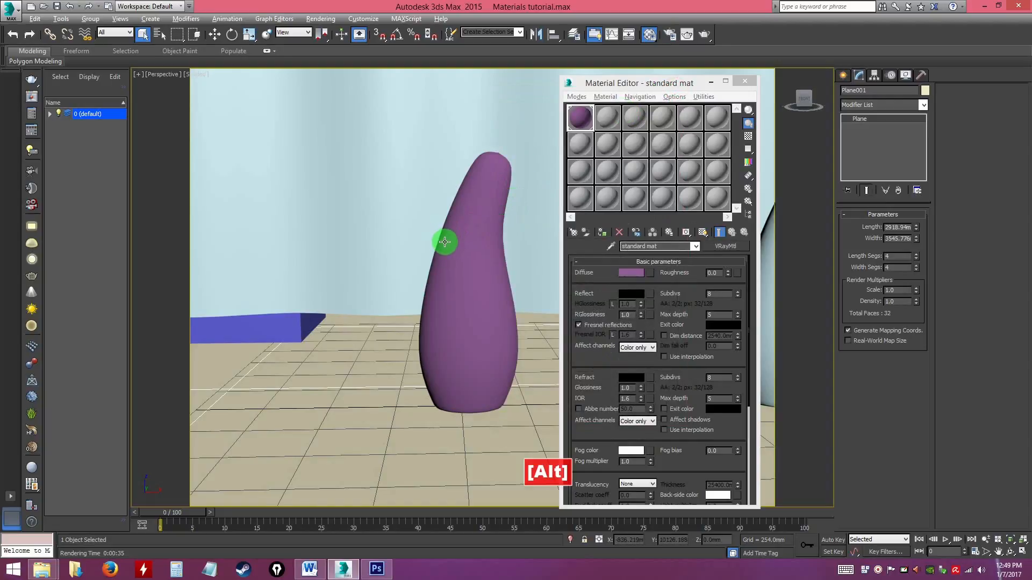
Toggle the perspective viewport's safe frame off and back on
alt+middle_drag(444, 240, 443, 241)
key(shift+f)
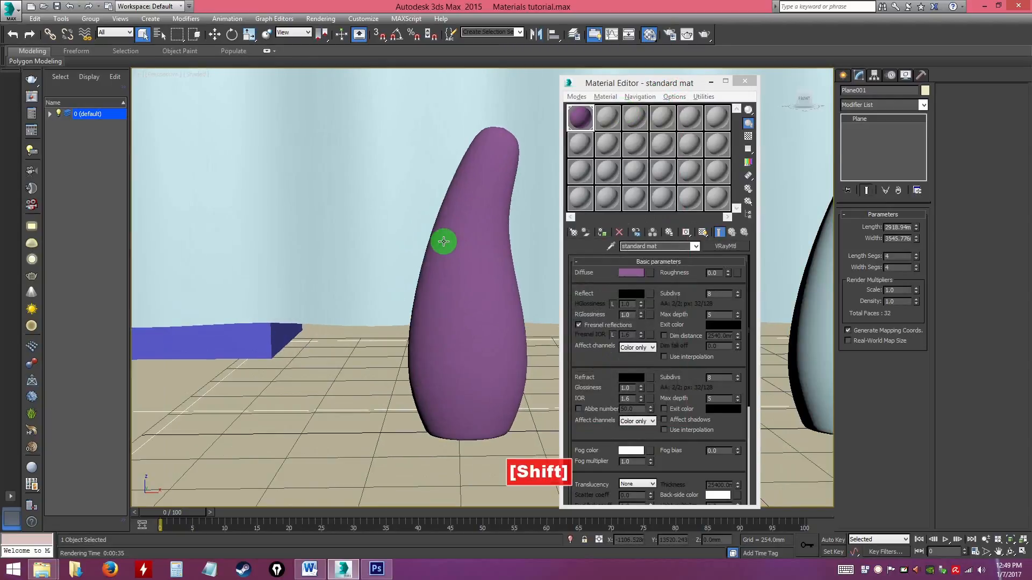
key(shift+f)
Minimize and restore the Material Editor, and move it clear of the purple vase-shaped object
click(709, 81)
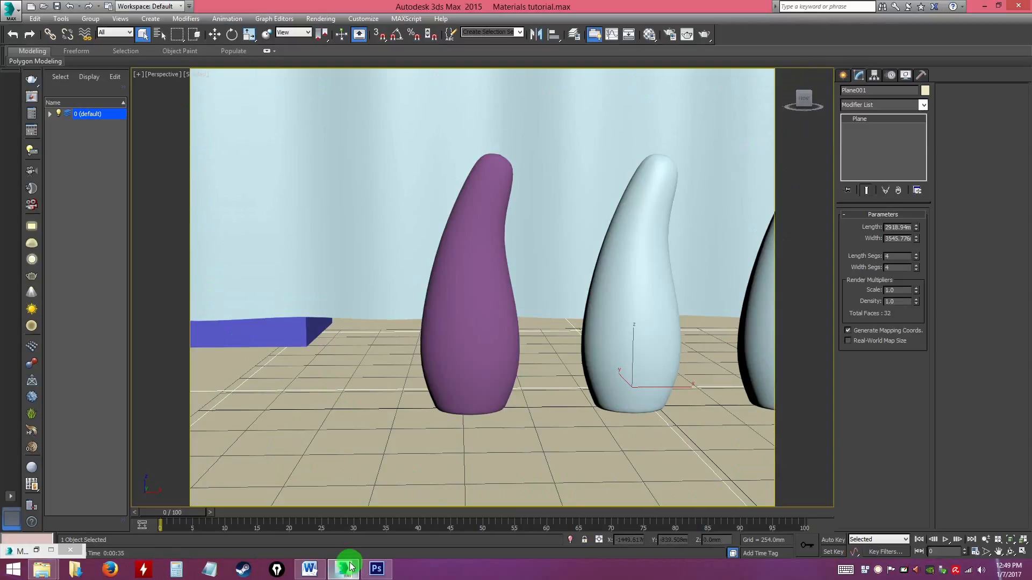
click(36, 549)
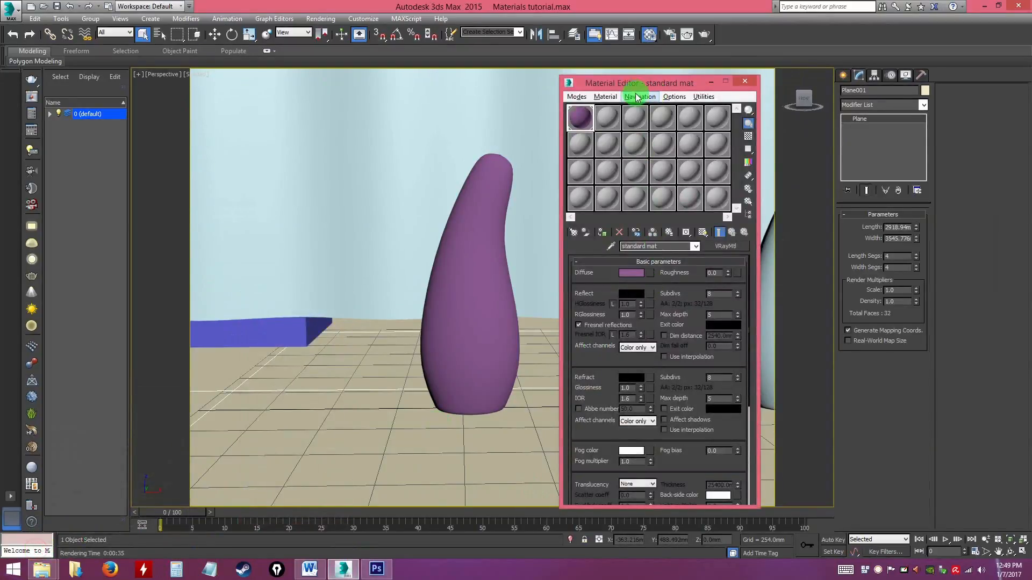
drag(641, 83, 724, 67)
alt+middle_drag(434, 320, 431, 295)
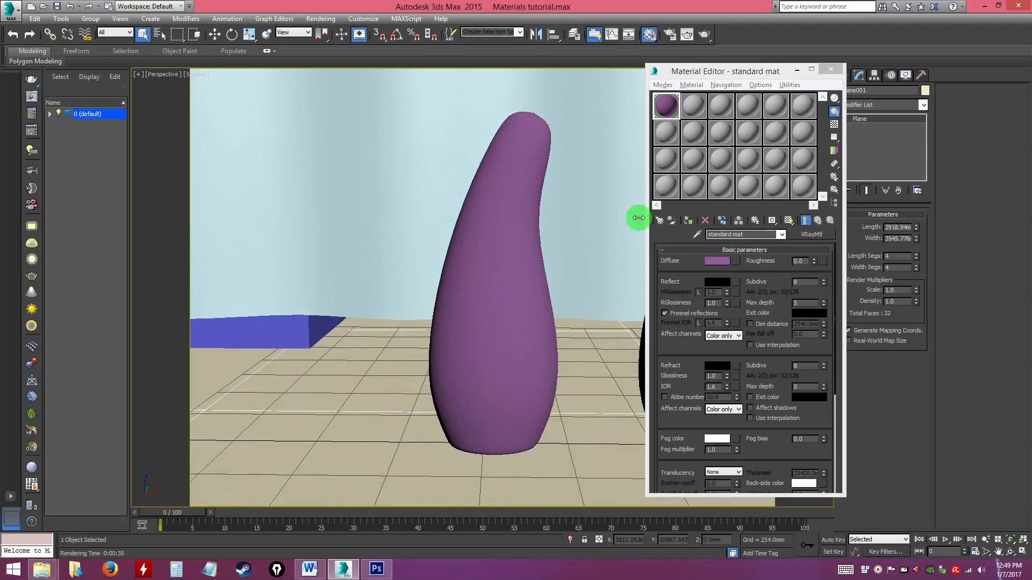
Render the perspective view at 640 × 480 and move the frame buffer clear of the Material Editor
click(705, 35)
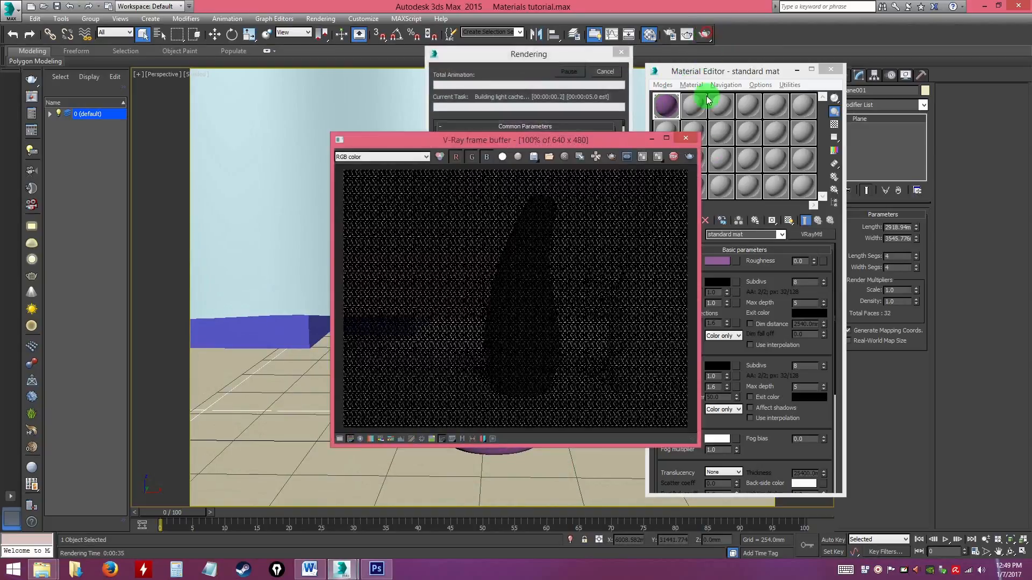
key(ctrl)
key(ctrl)
key(ctrl)
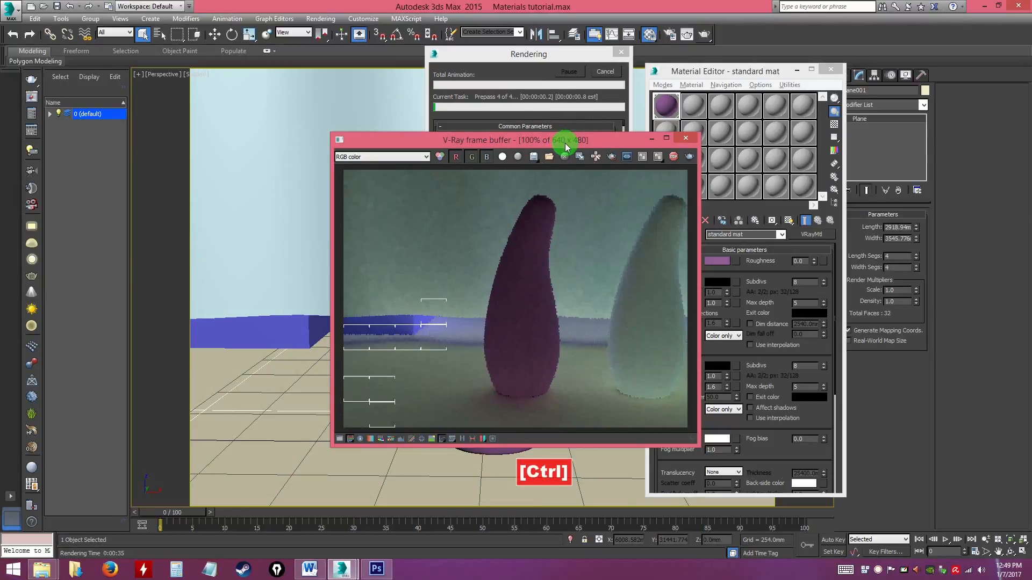
key(ctrl)
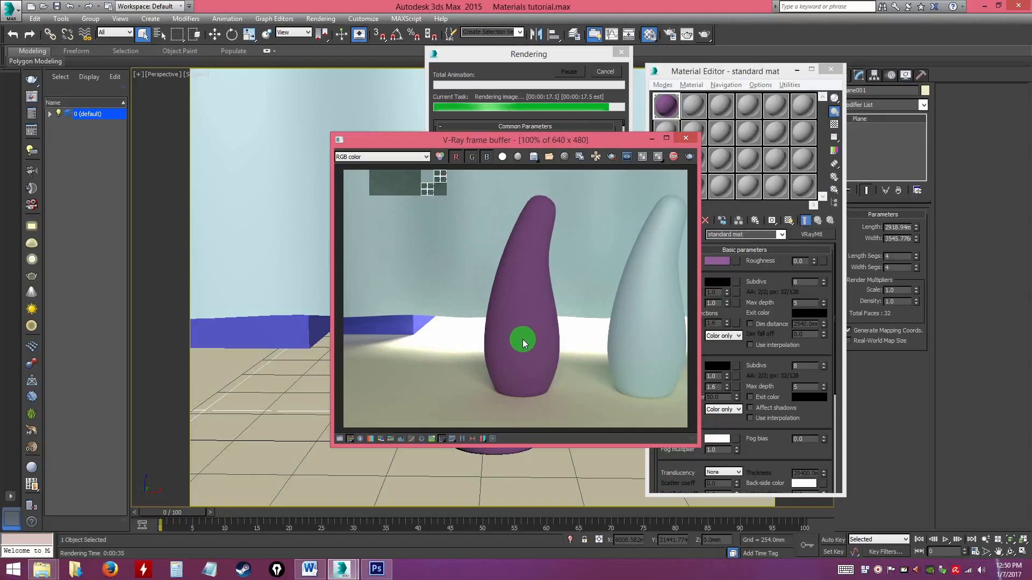
drag(539, 134, 436, 112)
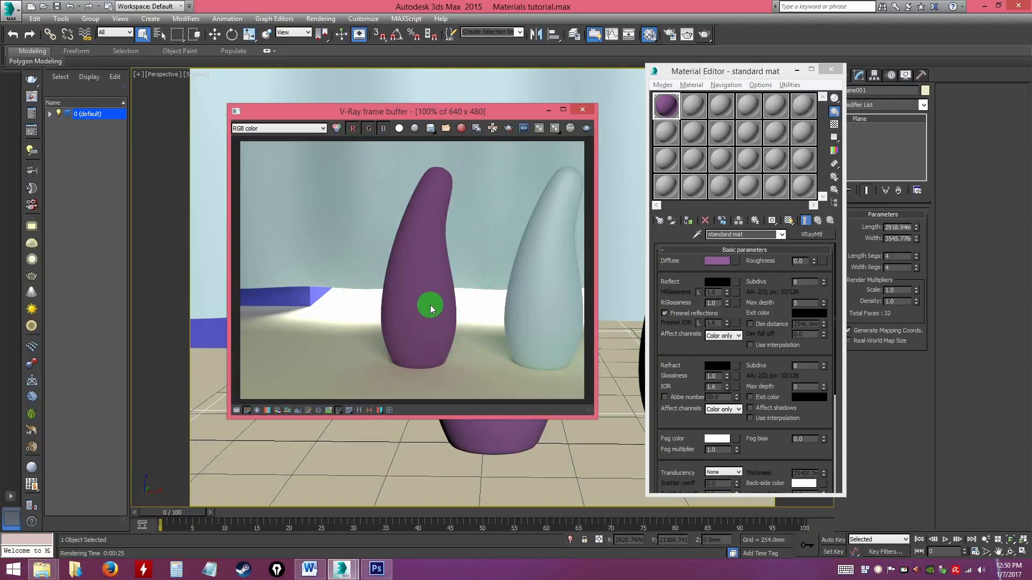
mouse_move(479, 109)
mouse_down()
mouse_move(559, 341)
mouse_move(487, 167)
mouse_move(492, 112)
mouse_up()
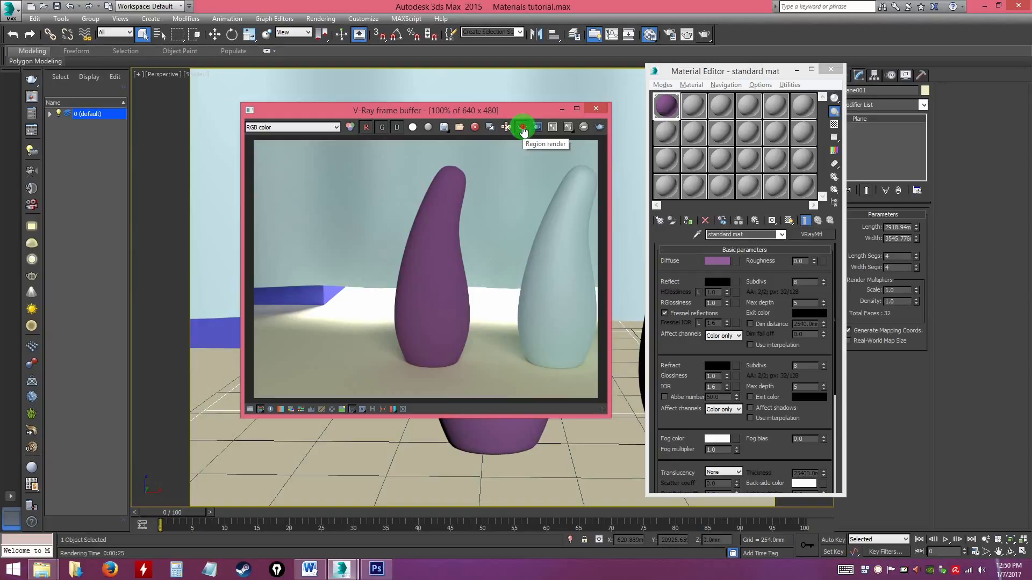
Draw a render region around the purple object, render only that region, and move the frame buffer further from the Material Editor
drag(373, 150, 439, 293)
drag(476, 372, 497, 384)
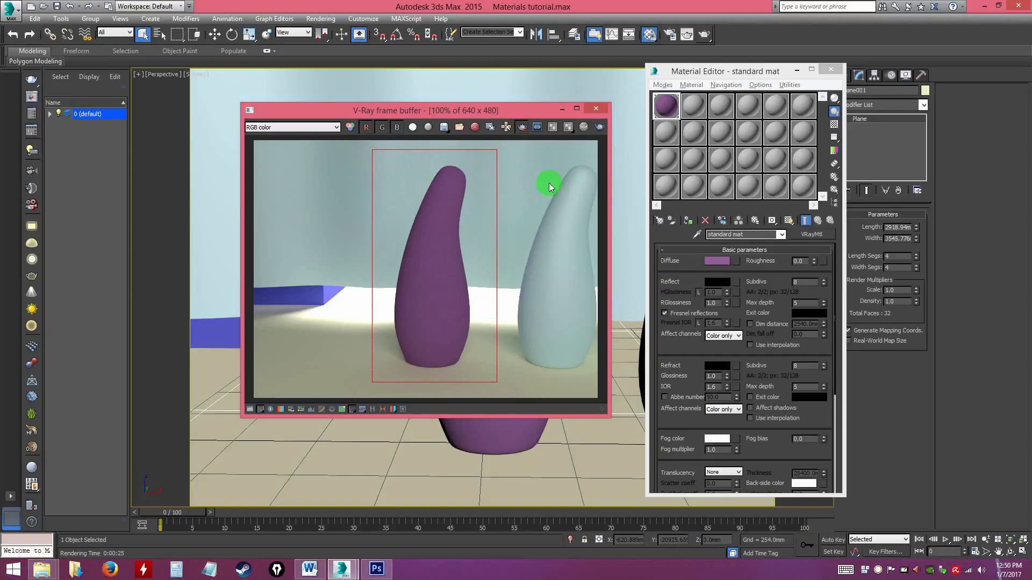
key(ctrl)
click(600, 128)
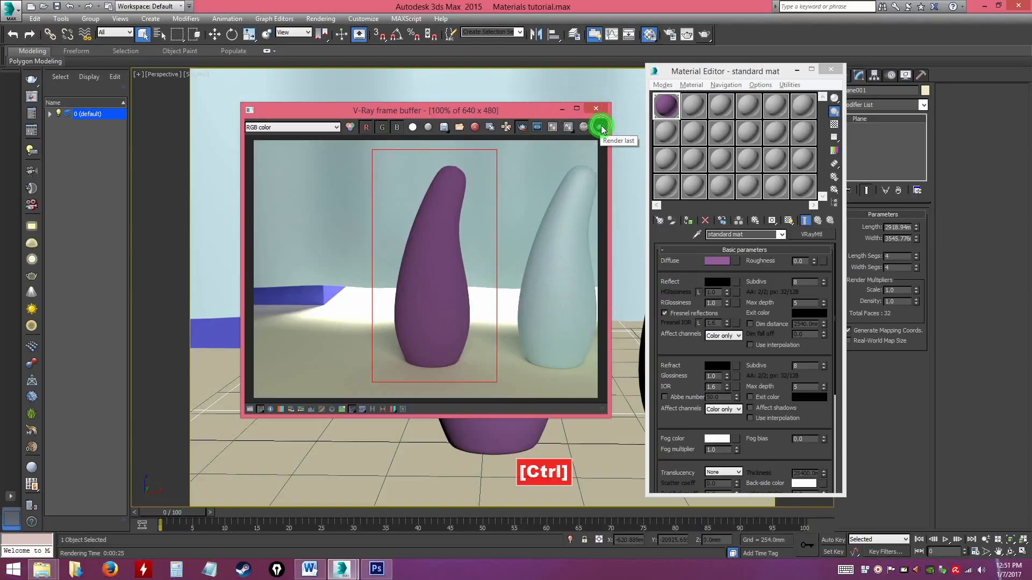
ctrl+click(704, 35)
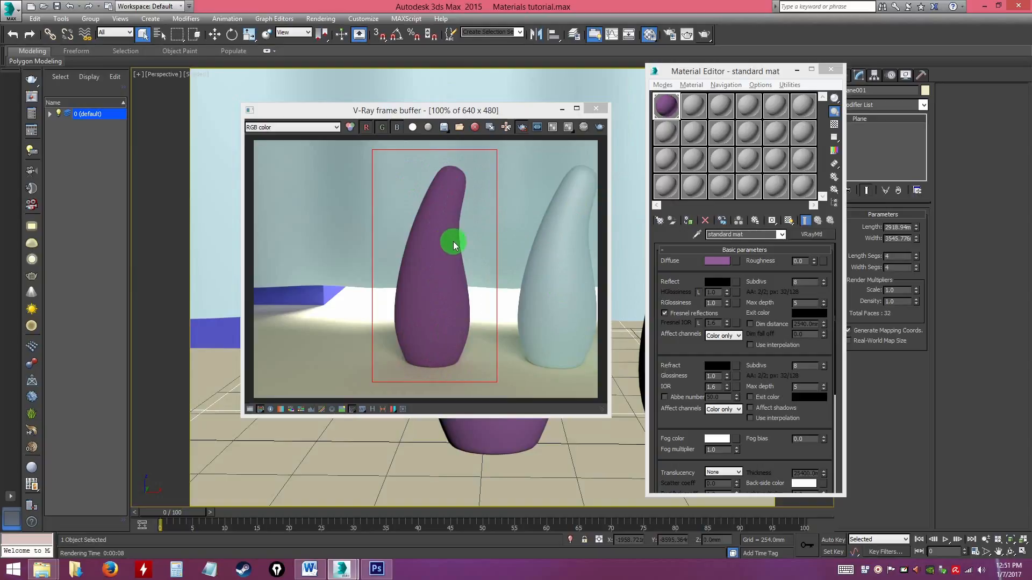
drag(490, 110, 326, 102)
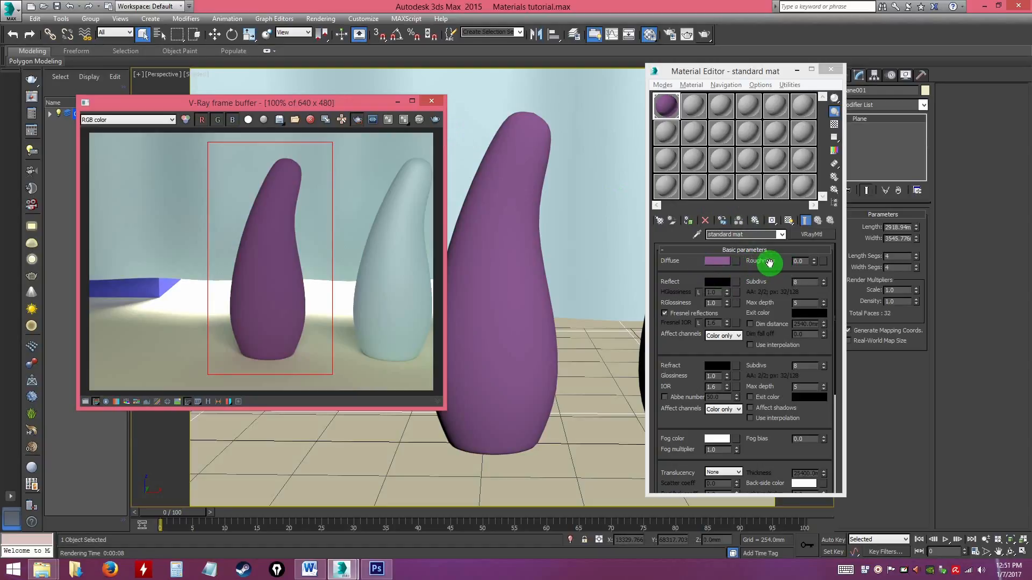
Set the roughness of "standard mat" to 1.0 and open its magnified sample preview as a smaller window beside the Material Editor
drag(807, 262, 784, 262)
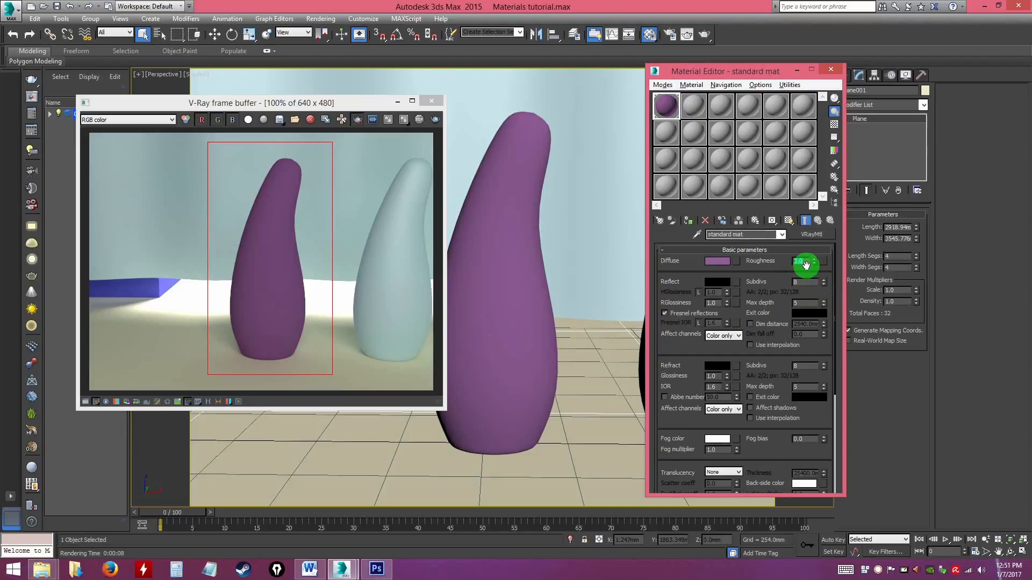
click(668, 105)
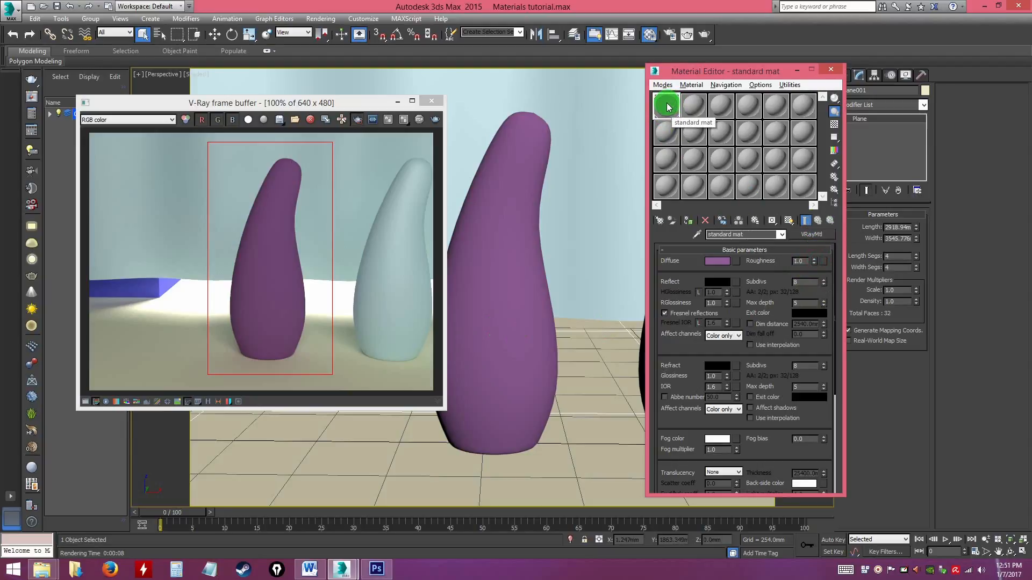
double_click(671, 106)
drag(788, 121, 864, 144)
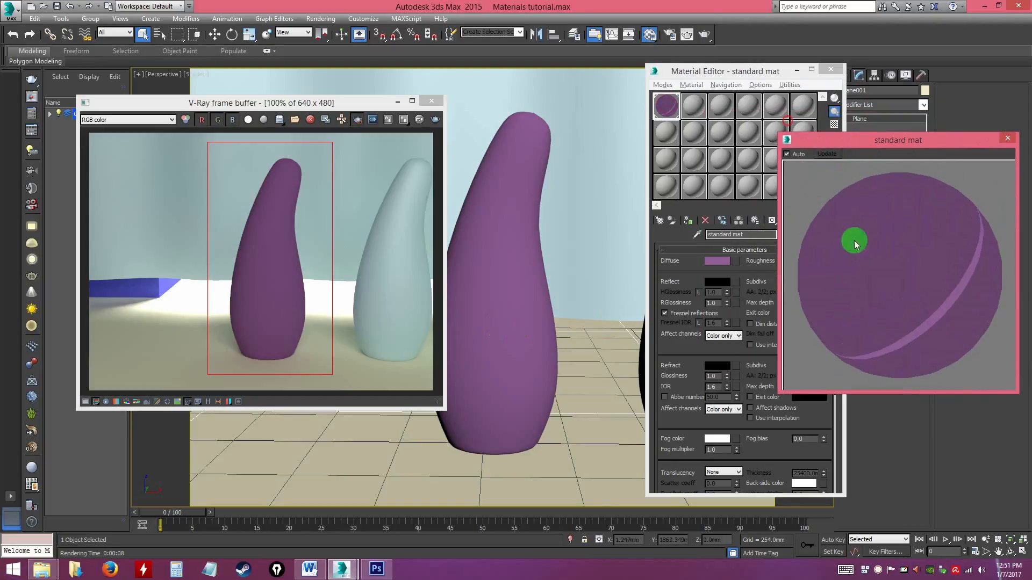
drag(780, 394, 906, 316)
drag(970, 141, 925, 139)
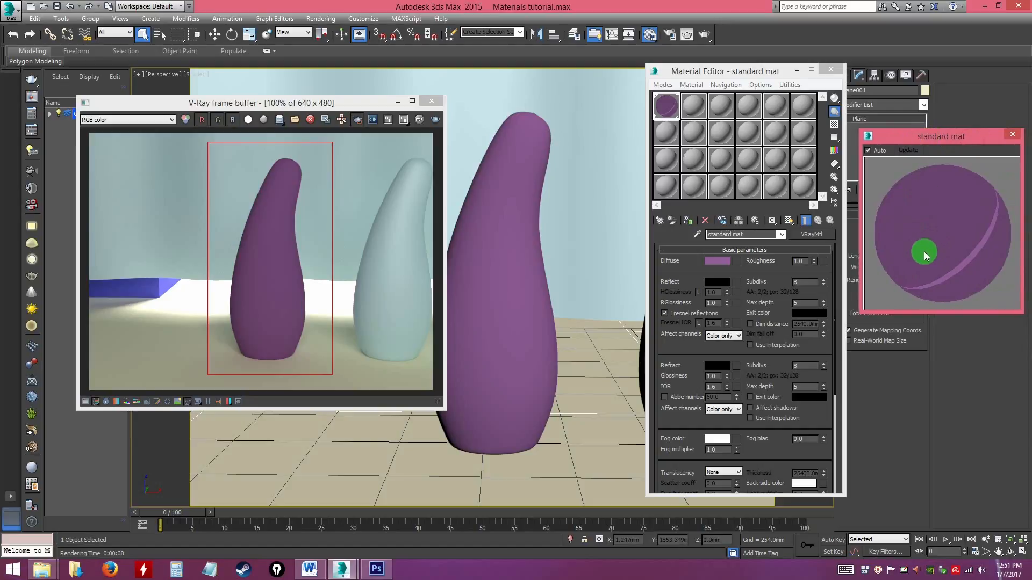
Try roughness values of 0 and 0.8 on "standard mat" to compare the shading in the preview
double_click(806, 262)
text(0)
key(Return)
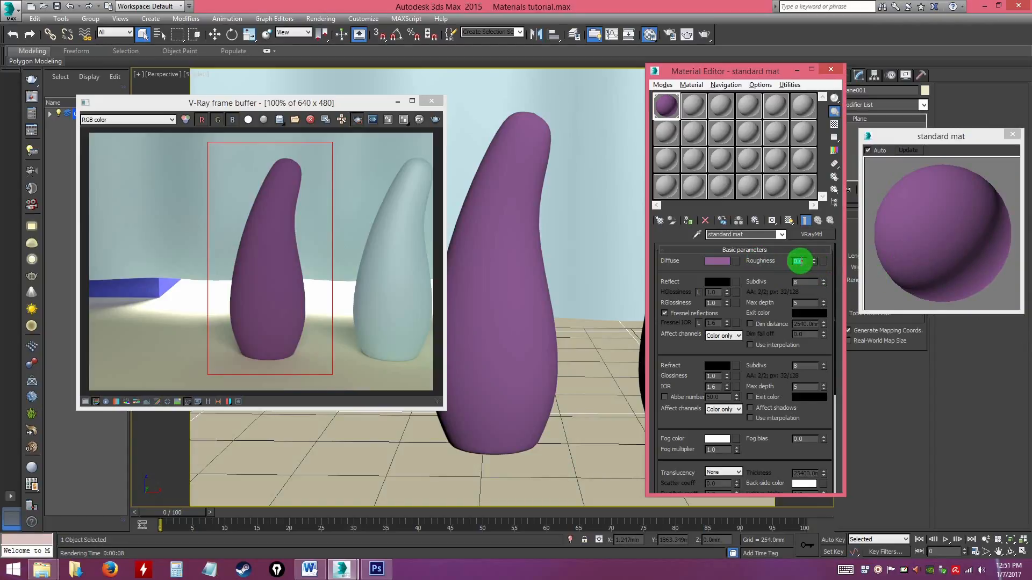
drag(801, 261, 757, 260)
text(0.8)
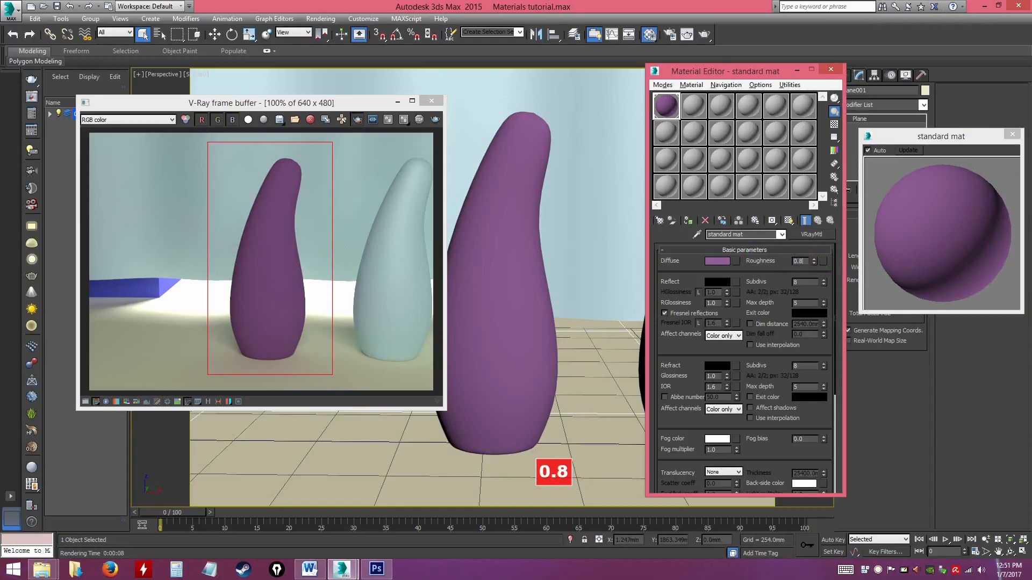
key(Return)
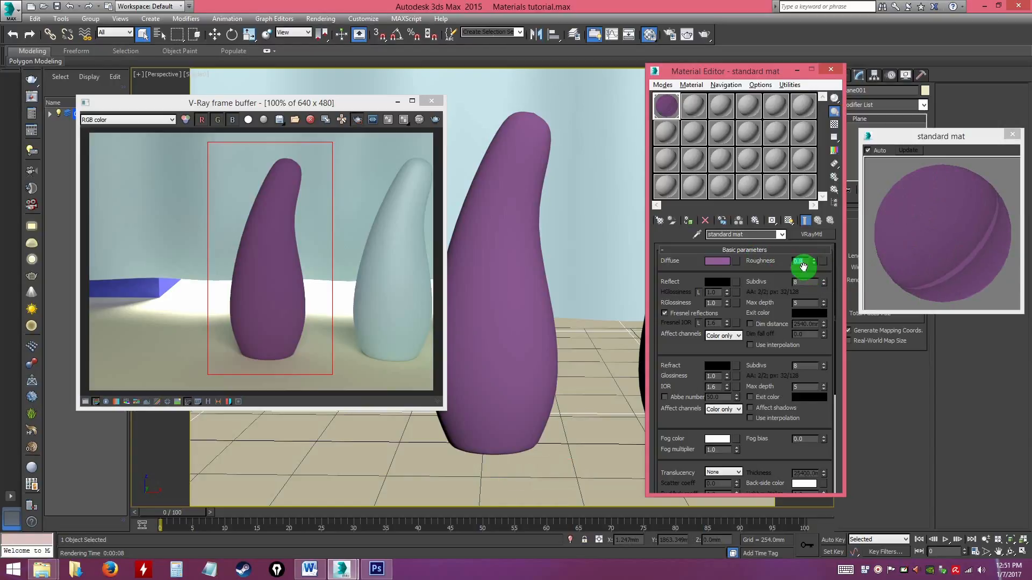
Try a roughness of 0.6 on "standard mat" and re-render the region around the purple object
drag(804, 261, 785, 263)
drag(804, 261, 768, 260)
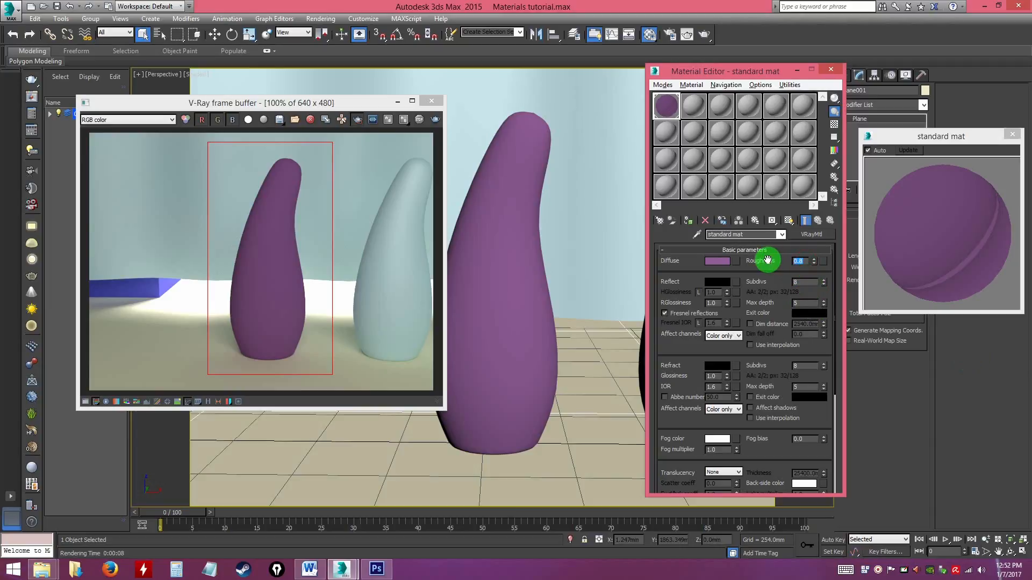
text(0.6)
key(Return)
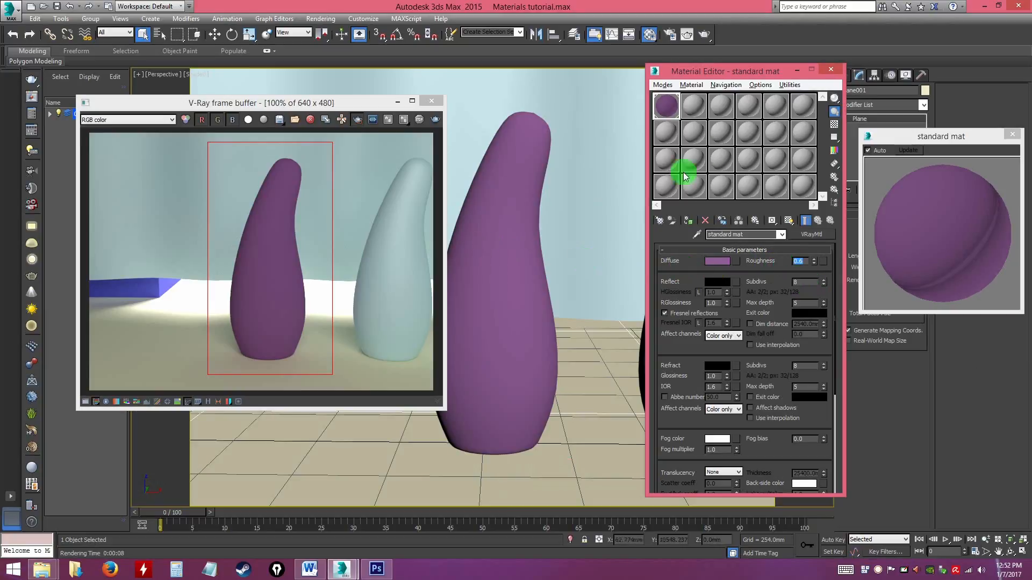
click(434, 120)
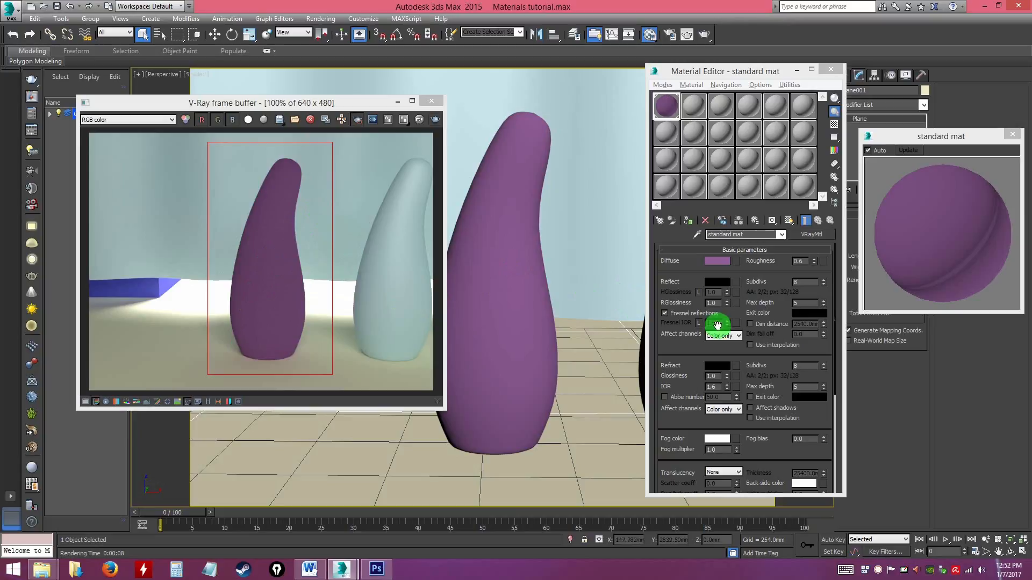
Set the roughness of "standard mat" to 0
drag(808, 261, 771, 260)
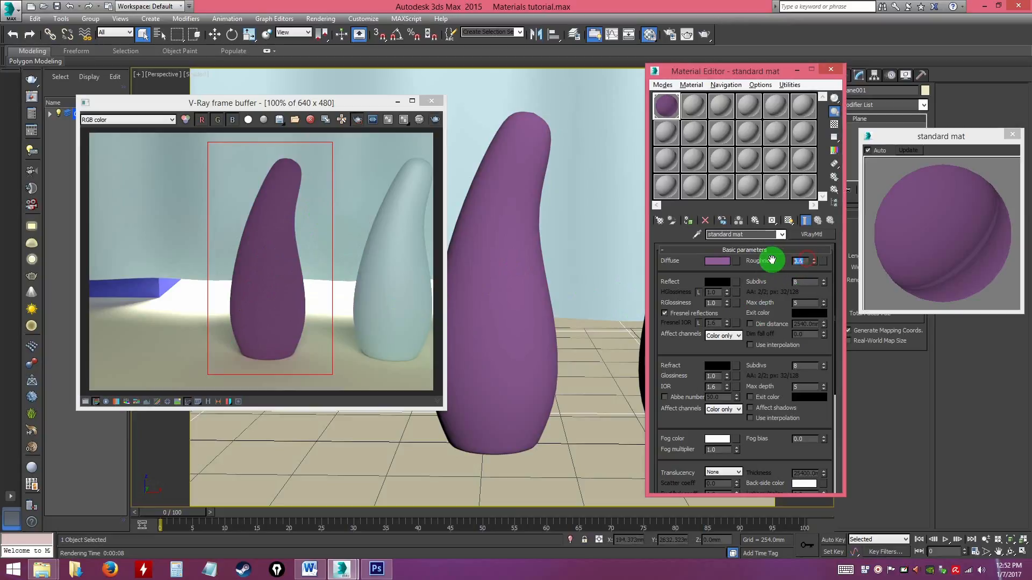
text(0)
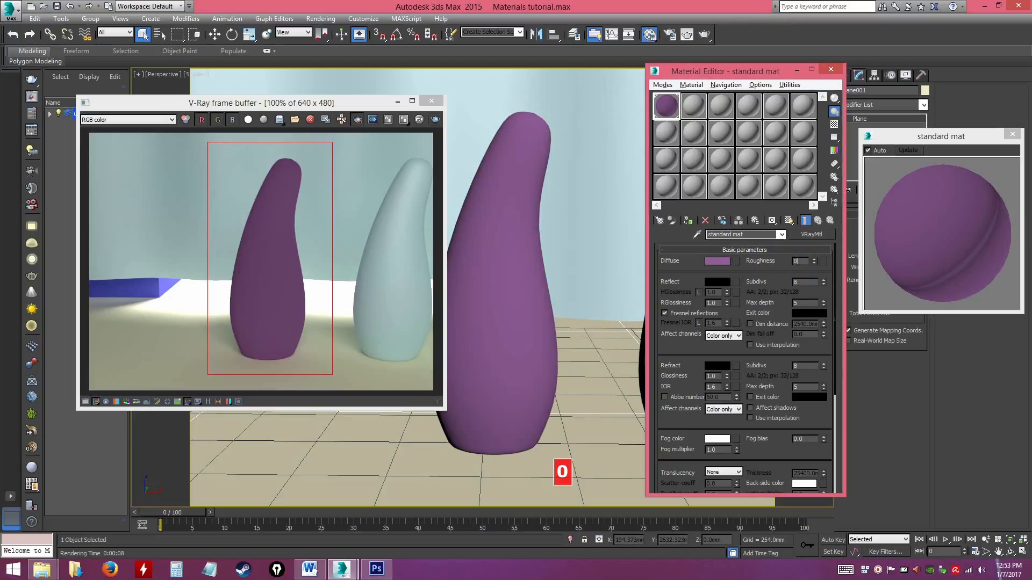
key(Return)
drag(666, 281, 663, 286)
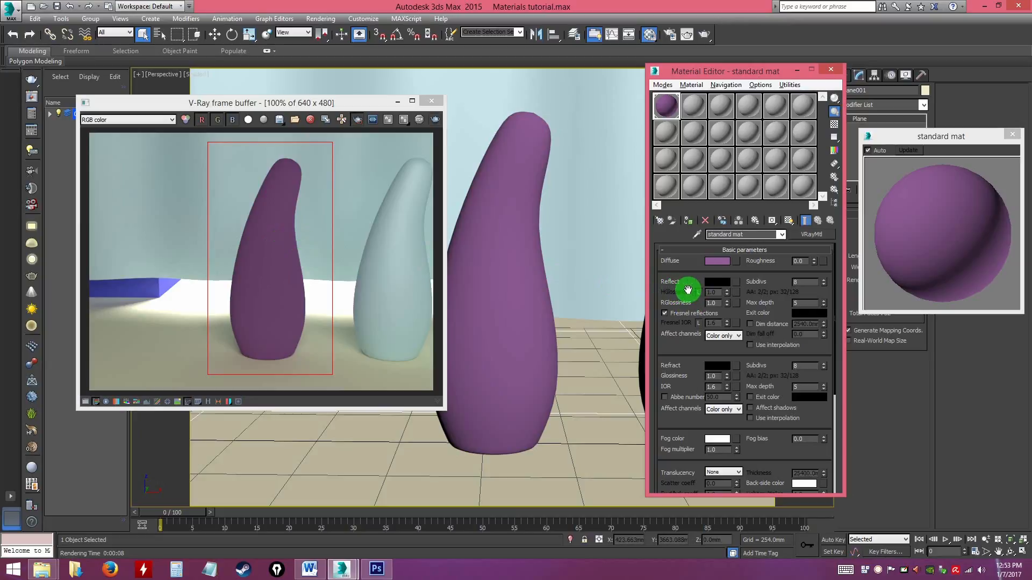
Set the reflection color of "standard mat" to a neutral gray with a value of 156
click(721, 283)
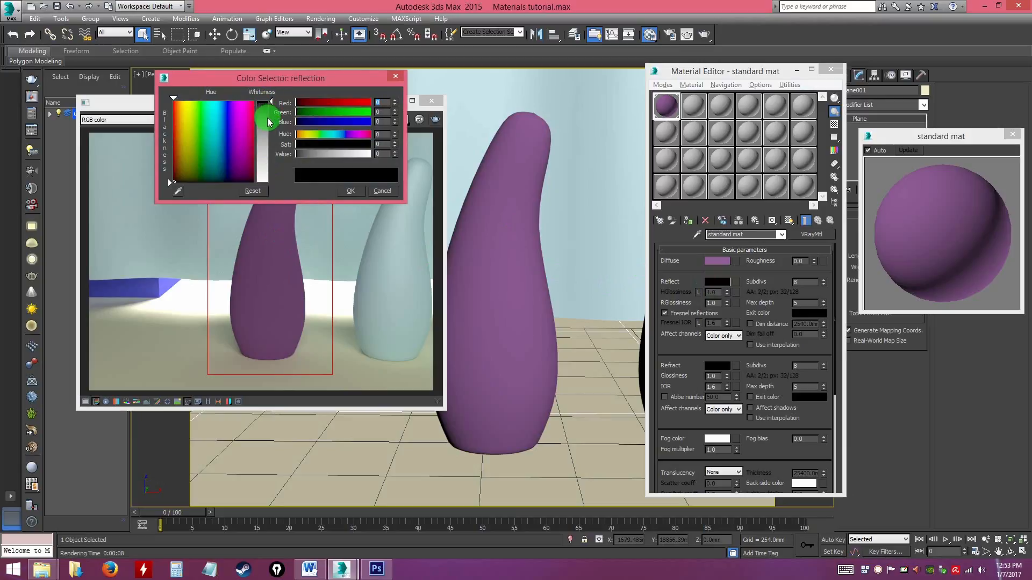
drag(271, 102, 276, 161)
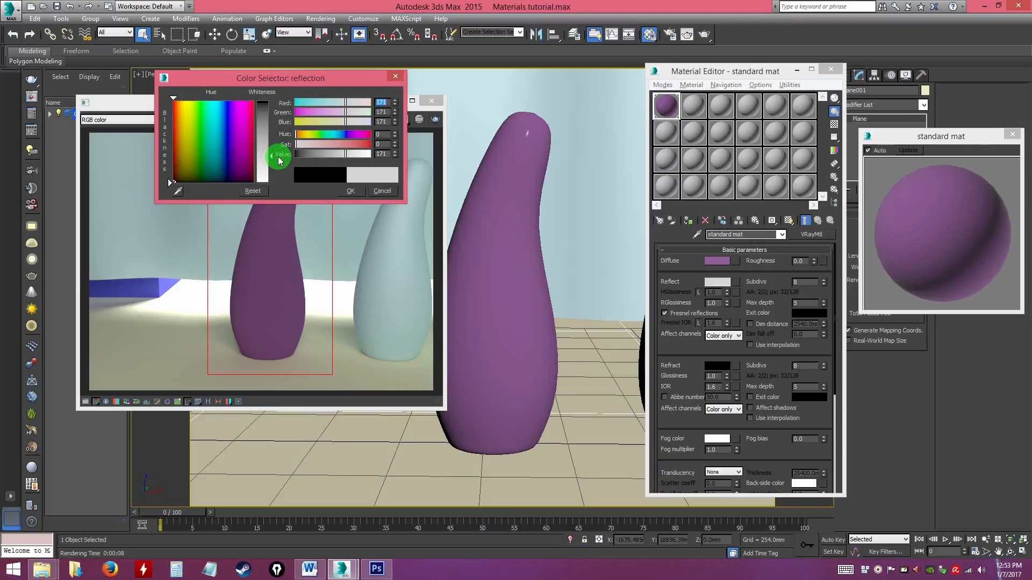
drag(271, 156, 268, 151)
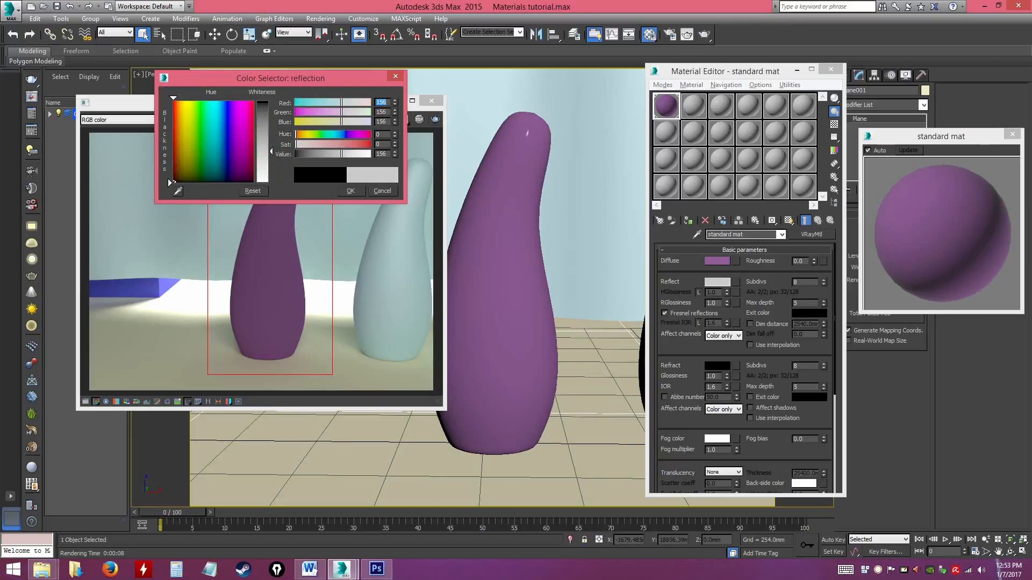
click(351, 191)
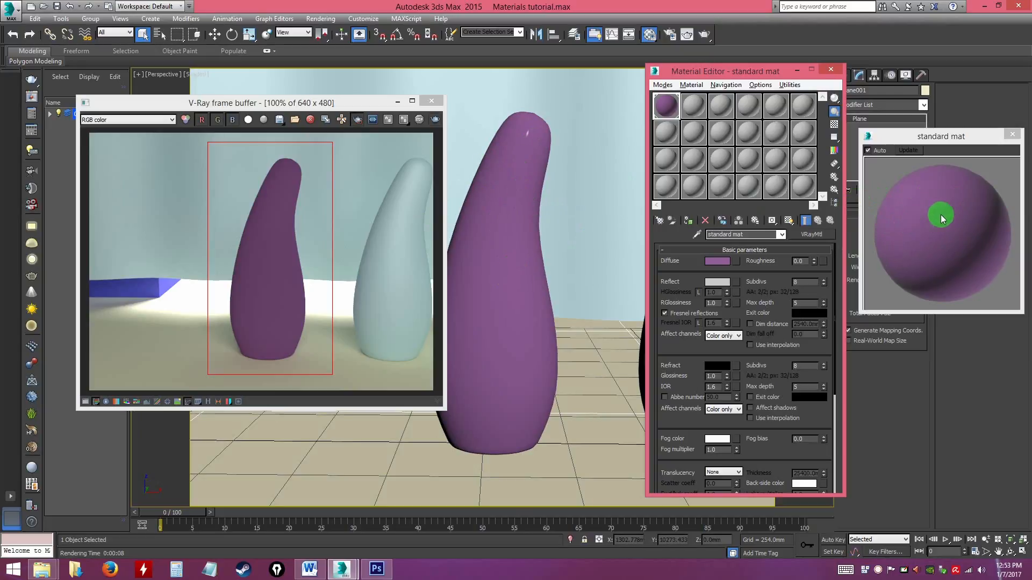
Enable the checkered background for the "standard mat" sample and re-render the region around the purple object
drag(921, 139, 917, 148)
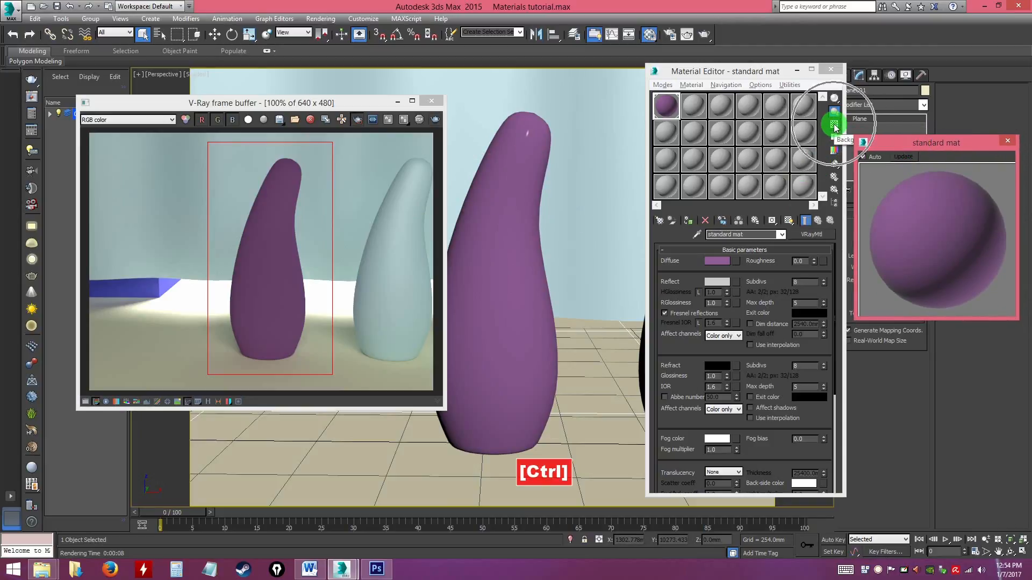
drag(876, 144, 881, 169)
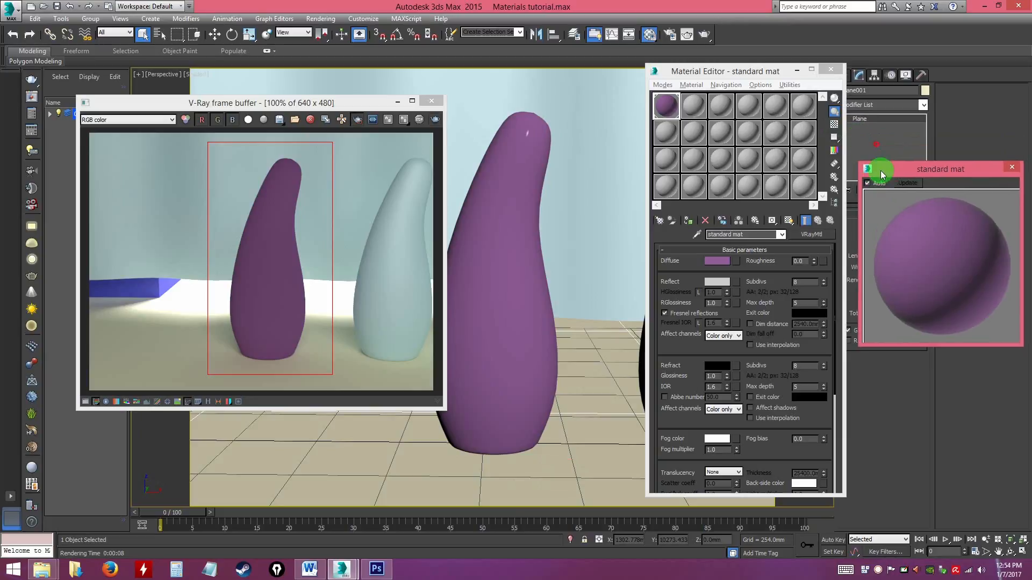
click(834, 127)
drag(907, 165, 903, 138)
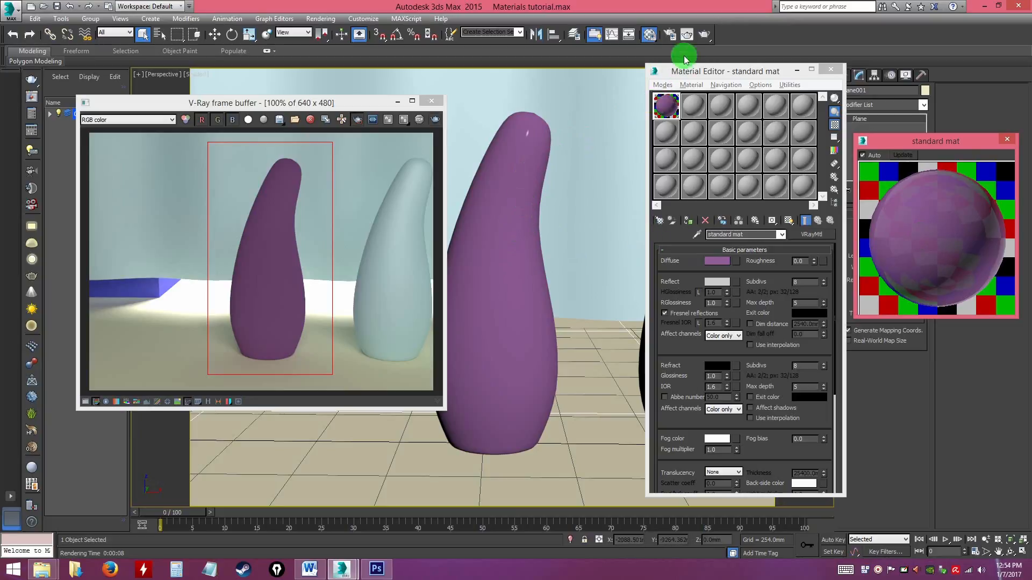
click(704, 34)
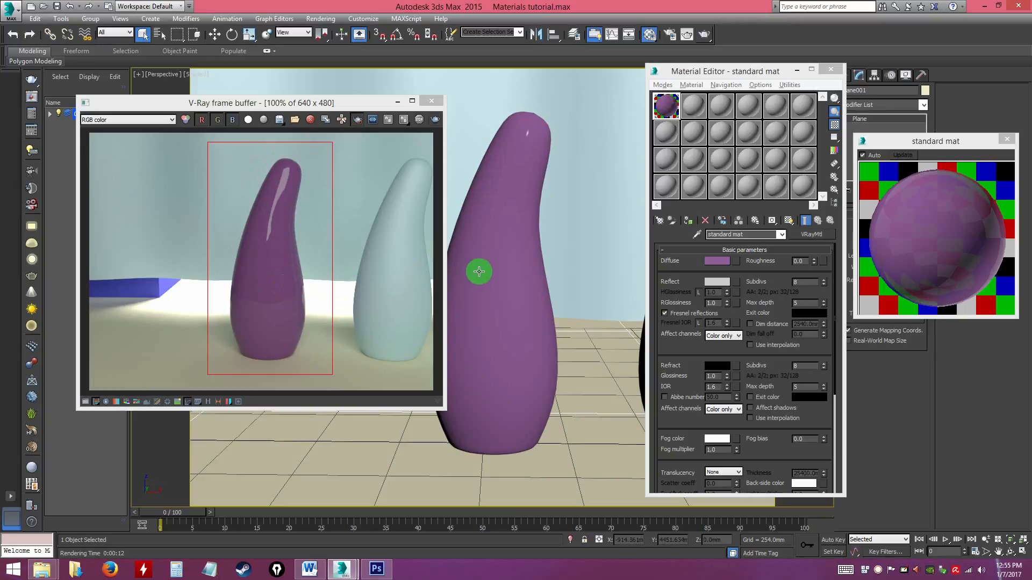
Set the reflection color of "standard mat" to pure white, value 255, and re-render the region
click(717, 281)
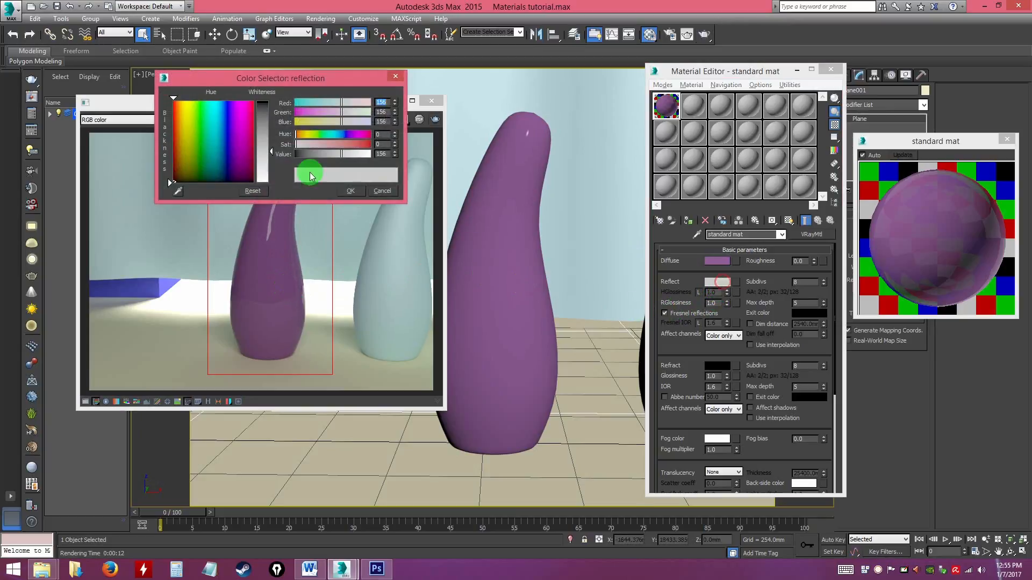
drag(270, 155, 270, 183)
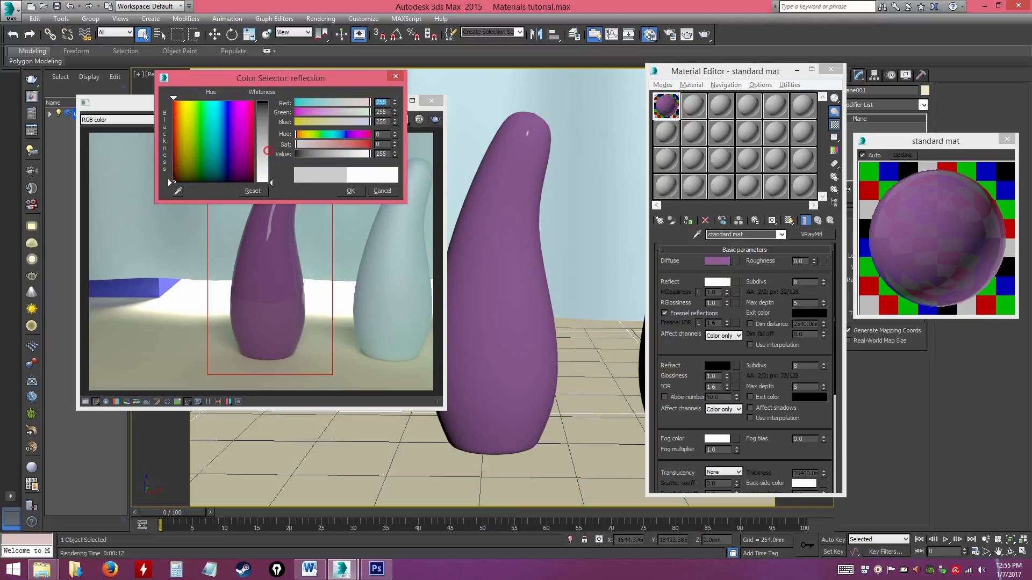
click(350, 191)
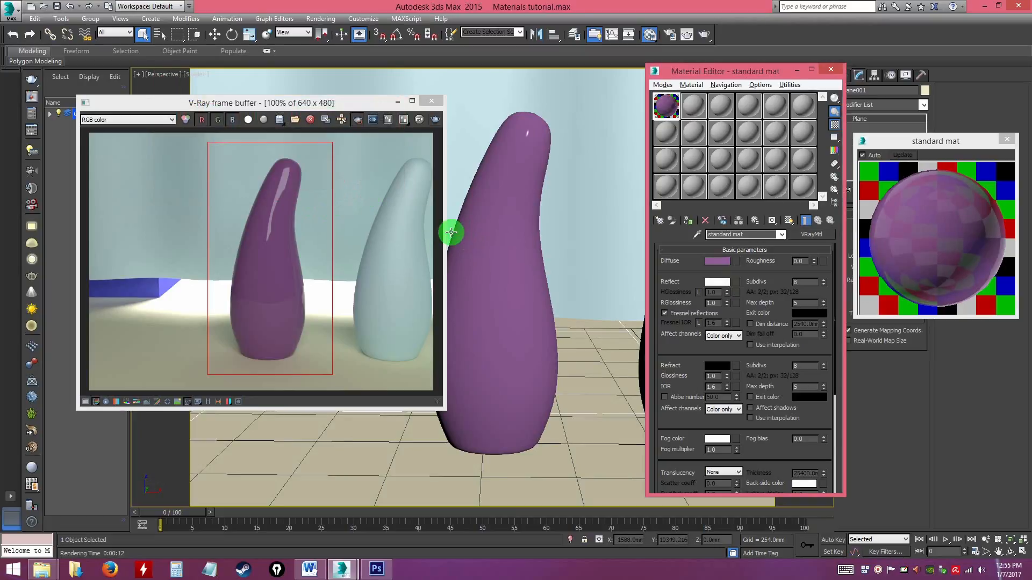
click(435, 119)
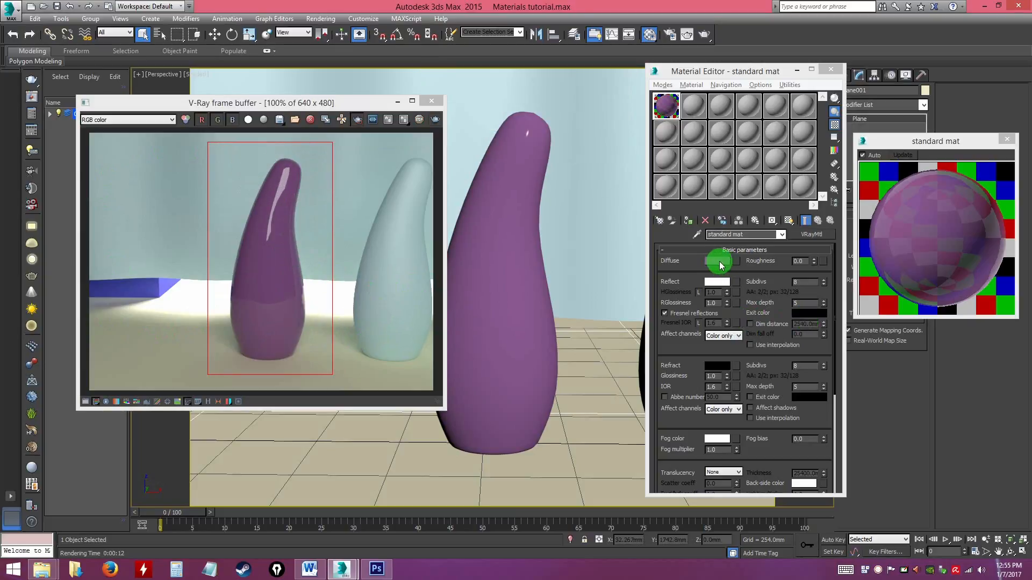
mouse_move(720, 264)
mouse_down()
mouse_move(272, 238)
mouse_move(253, 272)
mouse_move(288, 324)
mouse_up()
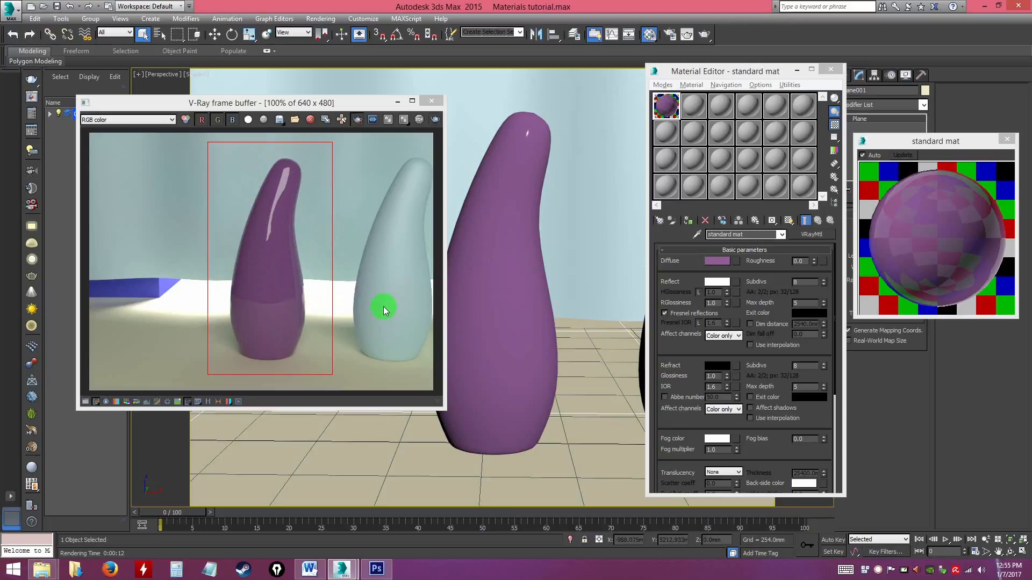
drag(383, 307, 543, 149)
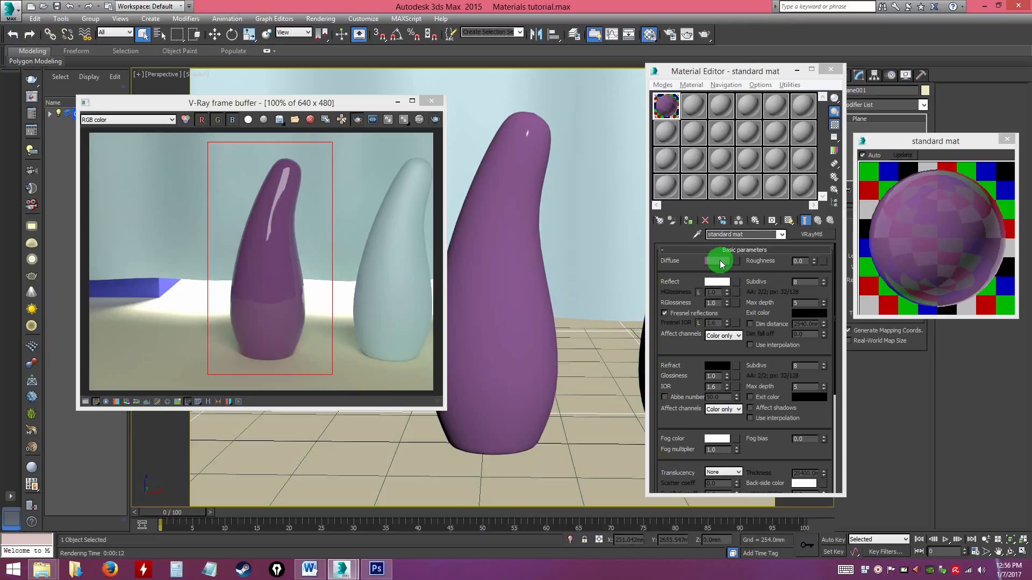
drag(720, 263, 500, 257)
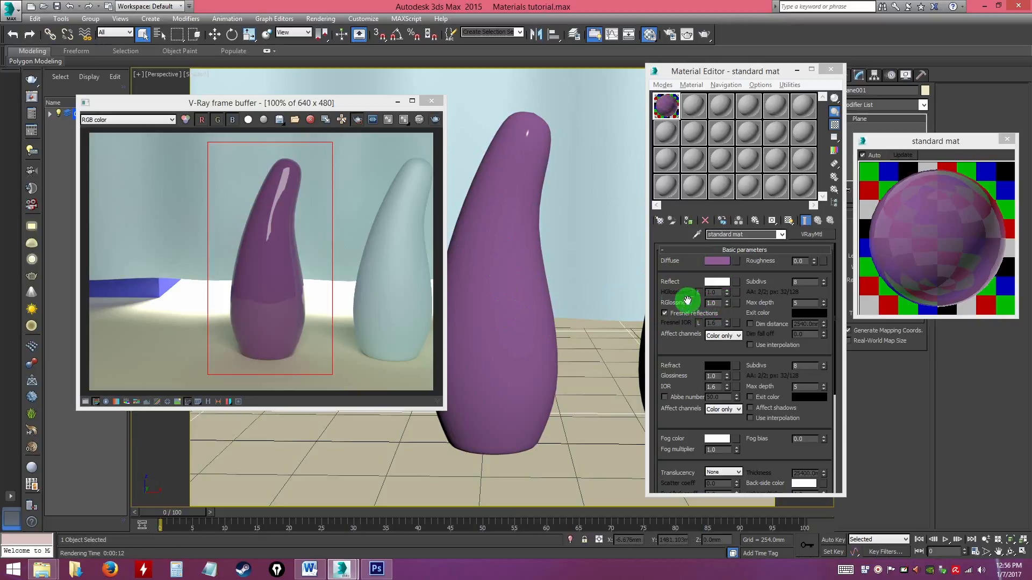
Compare the "standard mat" sample with Fresnel reflections on and off, leave them off, and re-render the region around the object
click(665, 313)
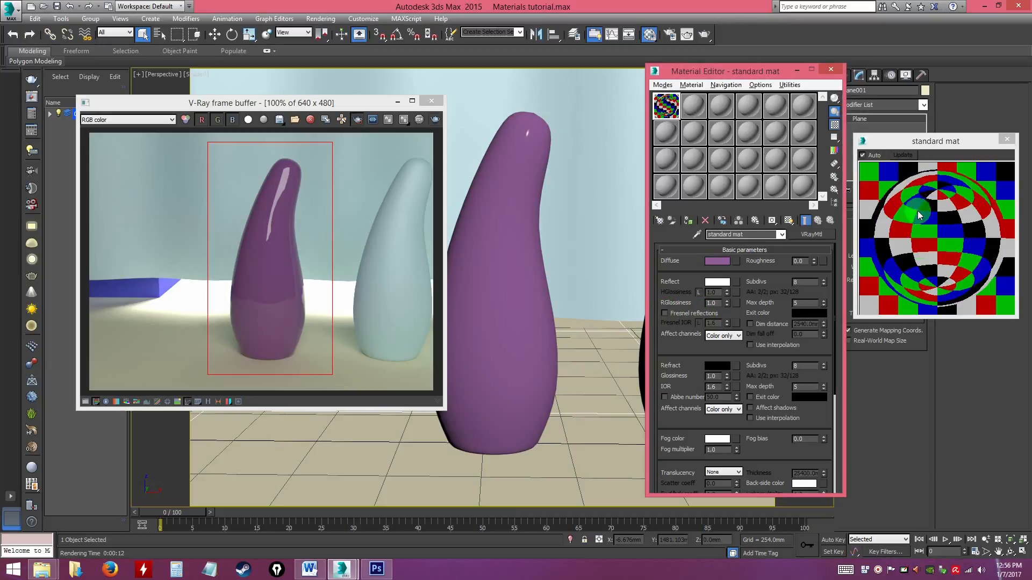
click(664, 314)
click(931, 226)
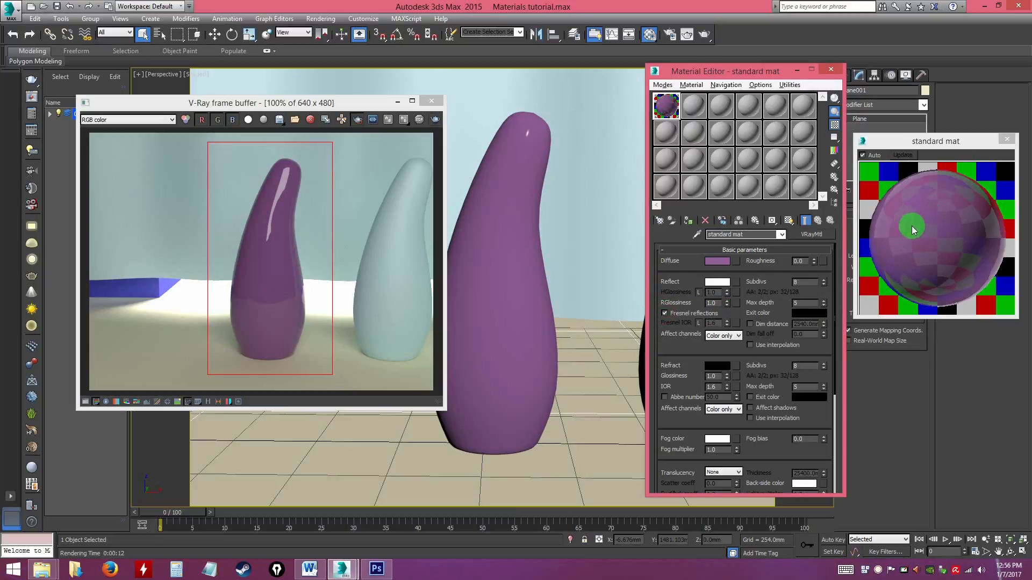
click(665, 312)
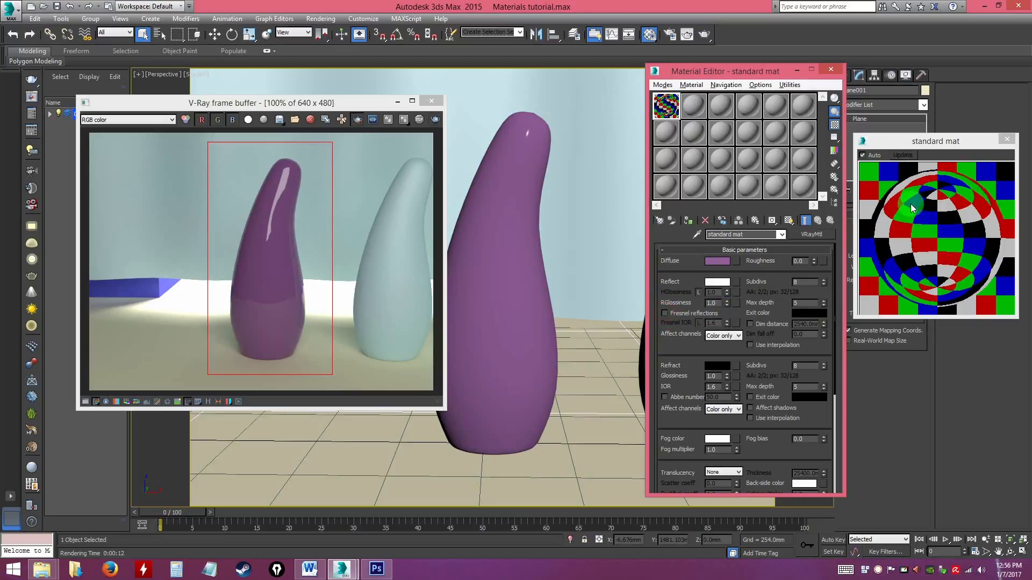
click(664, 314)
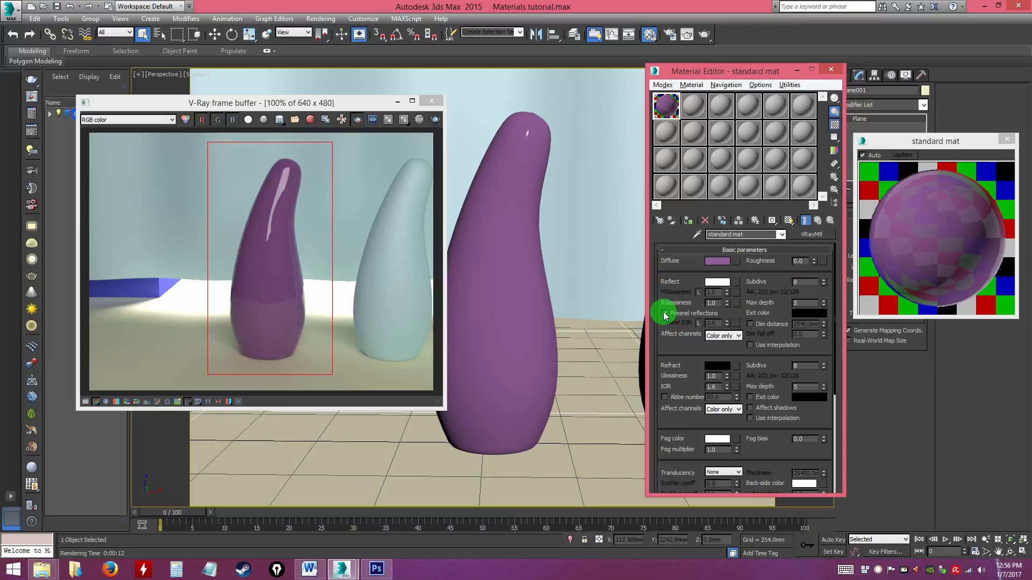
click(665, 314)
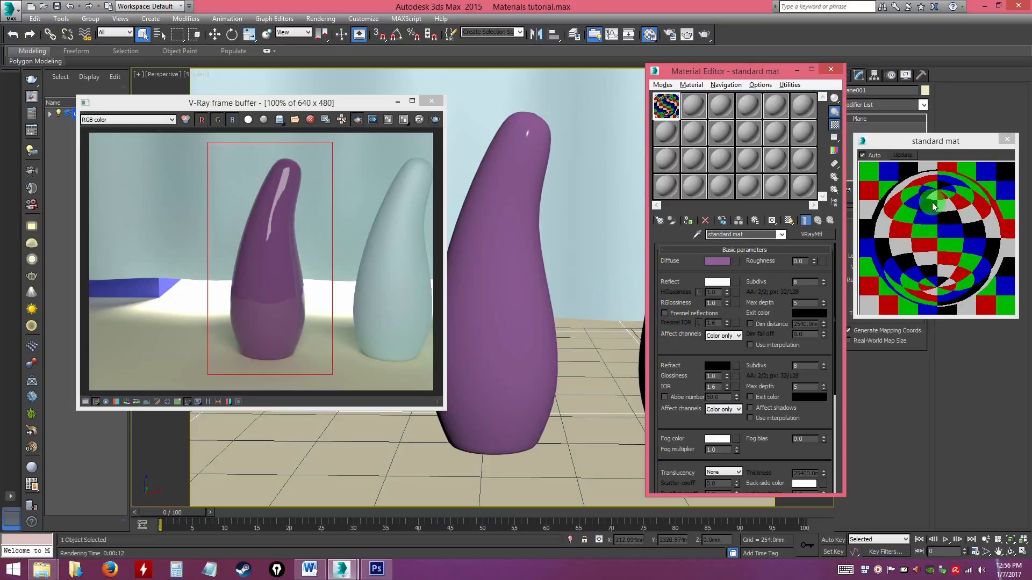
click(704, 34)
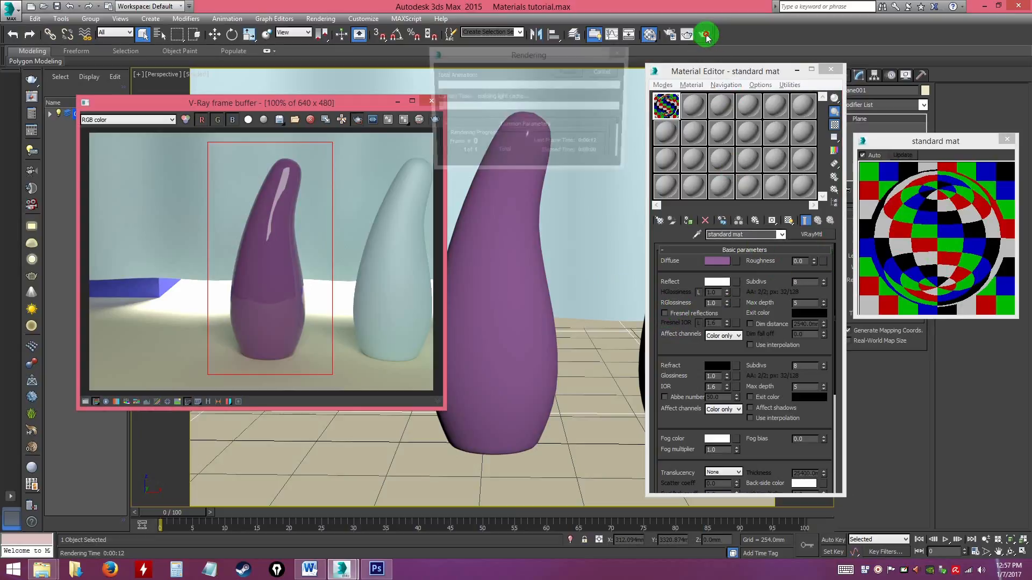
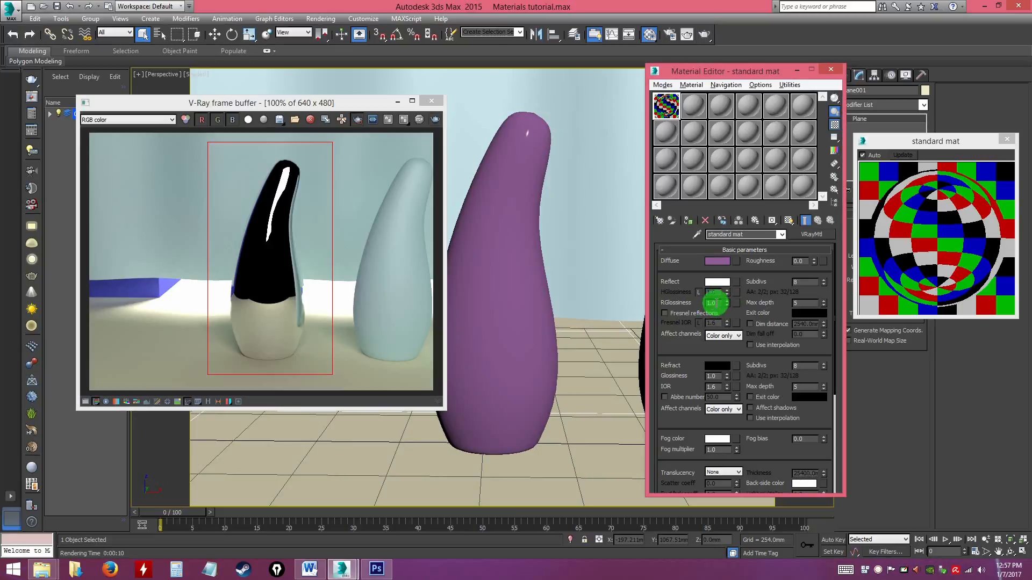
Try a reflection glossiness of 0.5 on "standard mat", change it to 0.8, and re-render the region
click(714, 303)
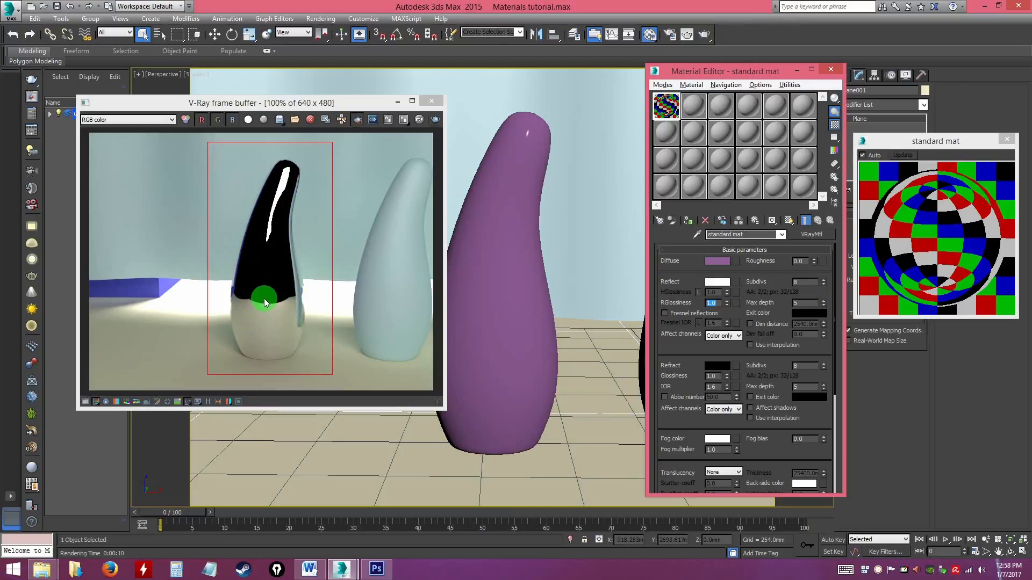
double_click(715, 303)
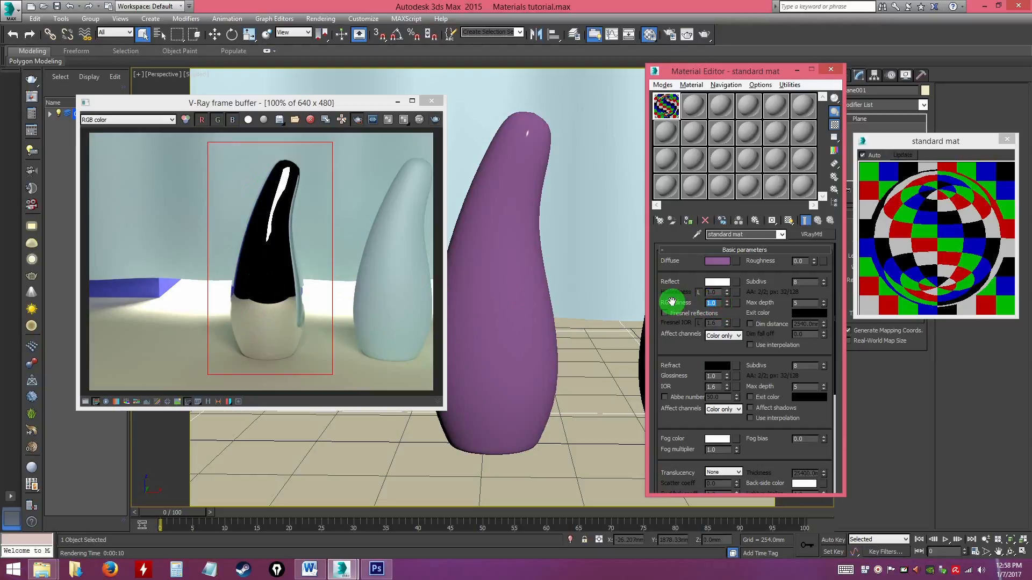
text(0.5)
key(Return)
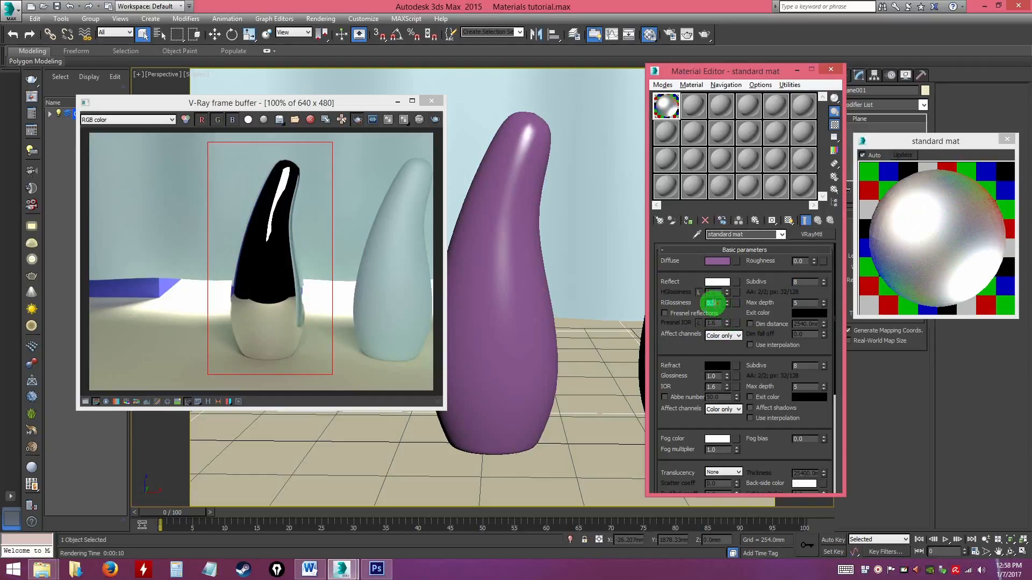
text(0.8)
key(Return)
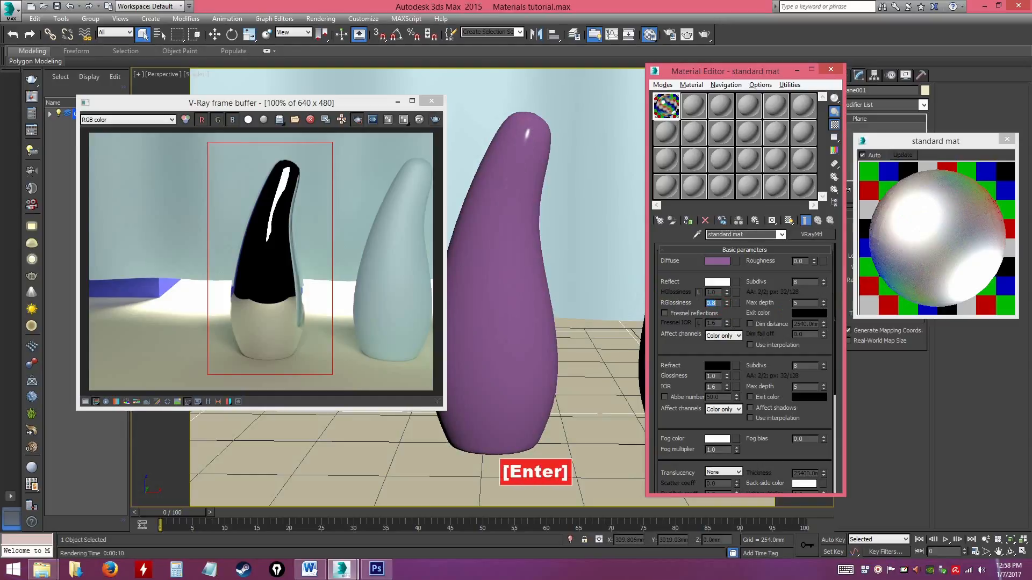
click(706, 35)
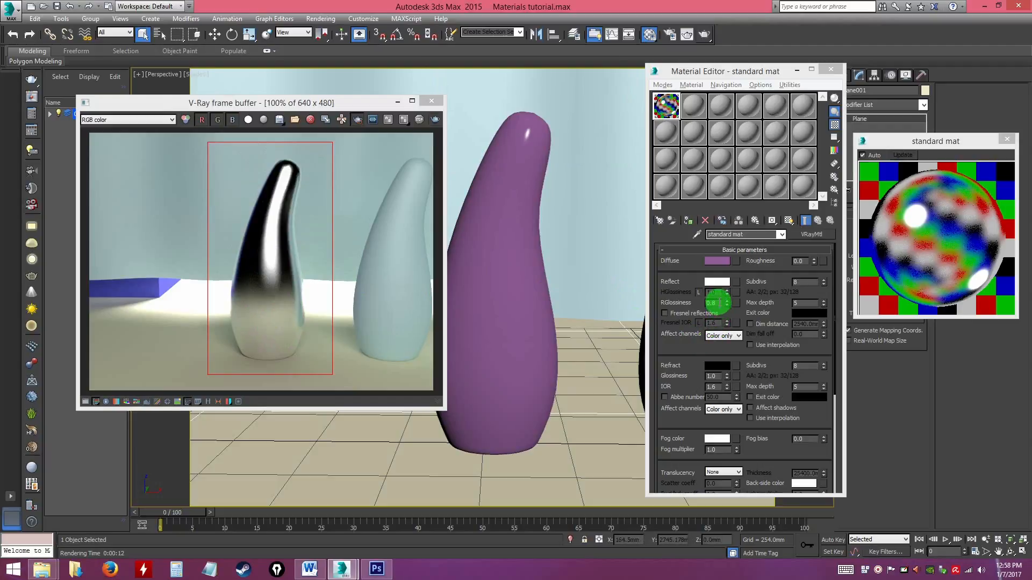
Set the reflection glossiness of "standard mat" to 0.2 and re-render the region
click(714, 302)
text(0.2)
key(Return)
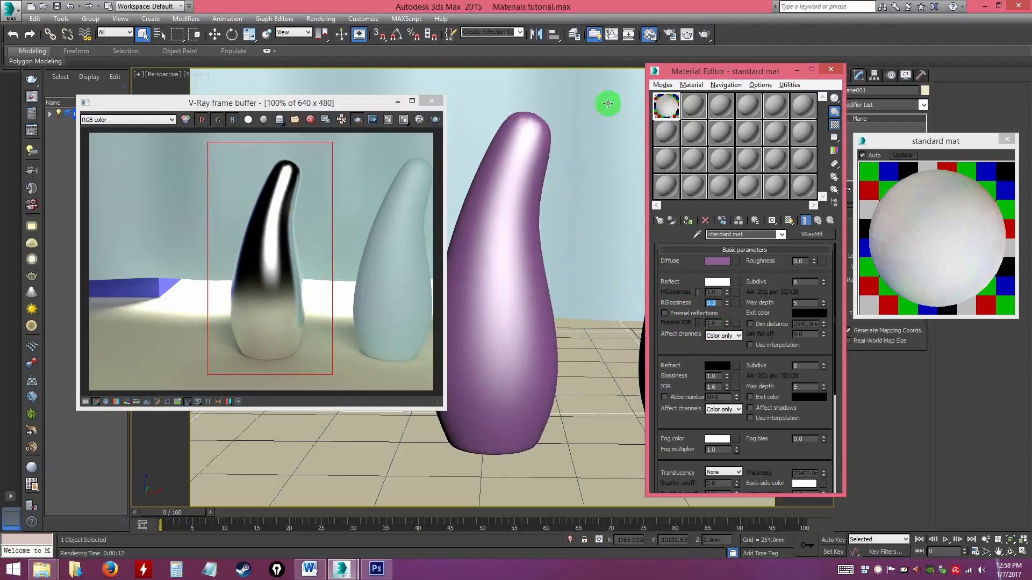
click(705, 33)
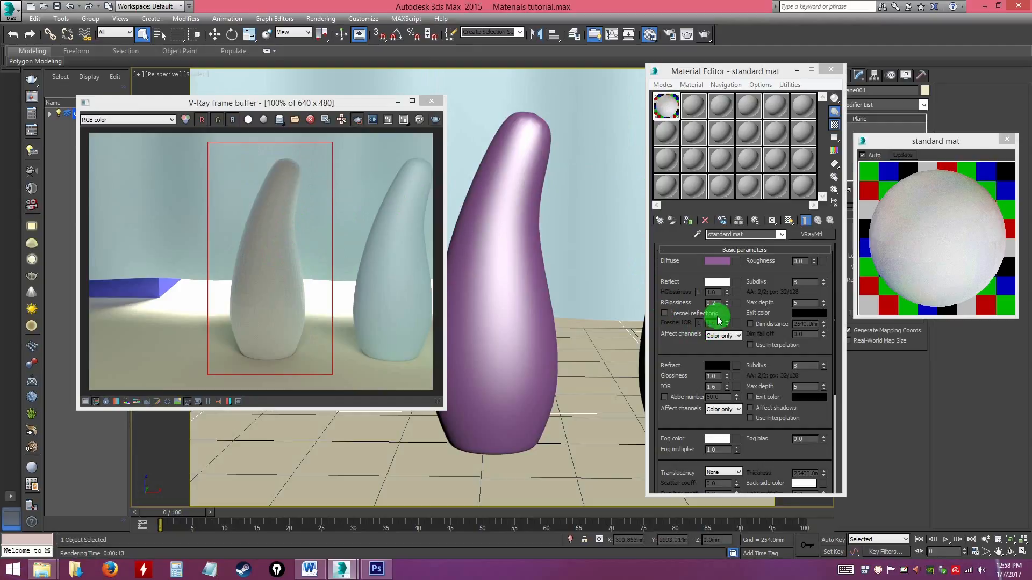
Turn Fresnel reflections back on for "standard mat" and re-render the region
click(666, 314)
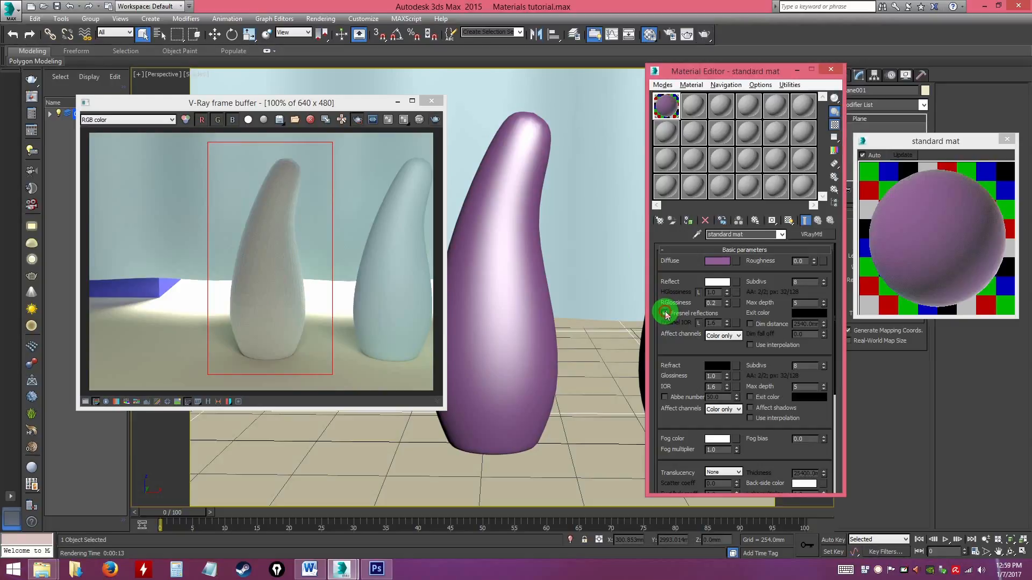
click(705, 32)
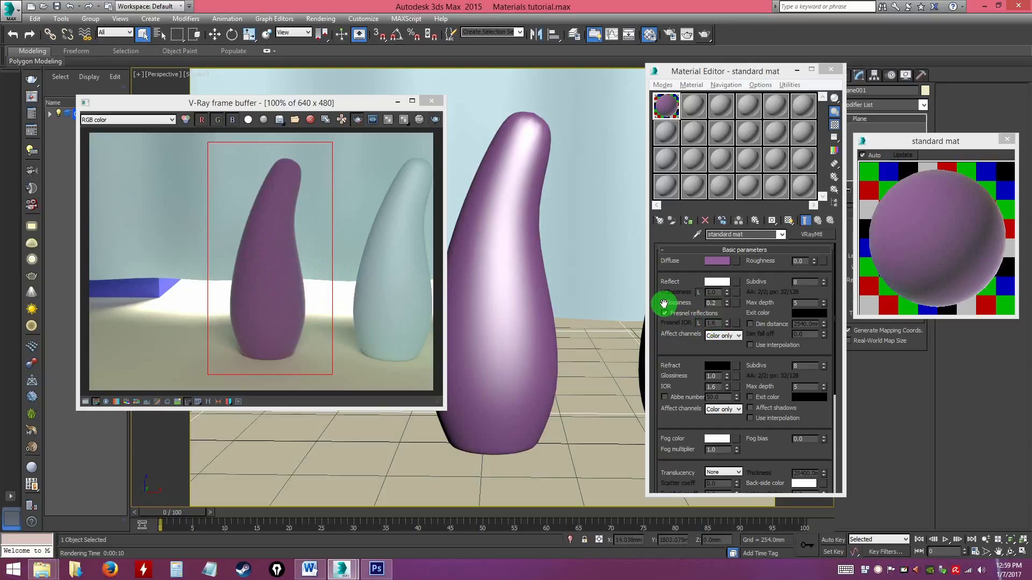
With Fresnel reflections on, set the reflection glossiness of "standard mat" to 0.8 and re-render the region
click(719, 303)
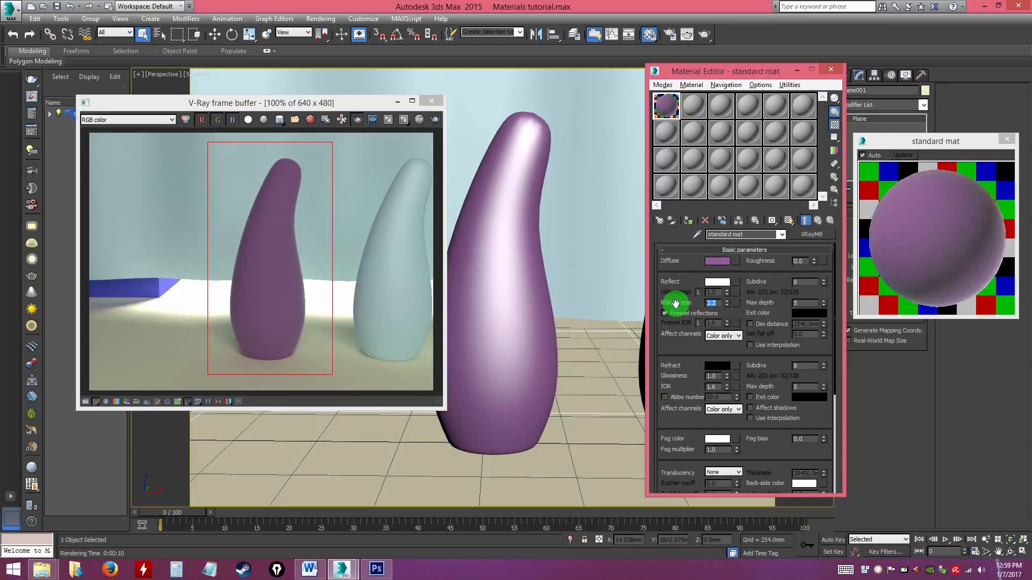
text(0.8)
key(Return)
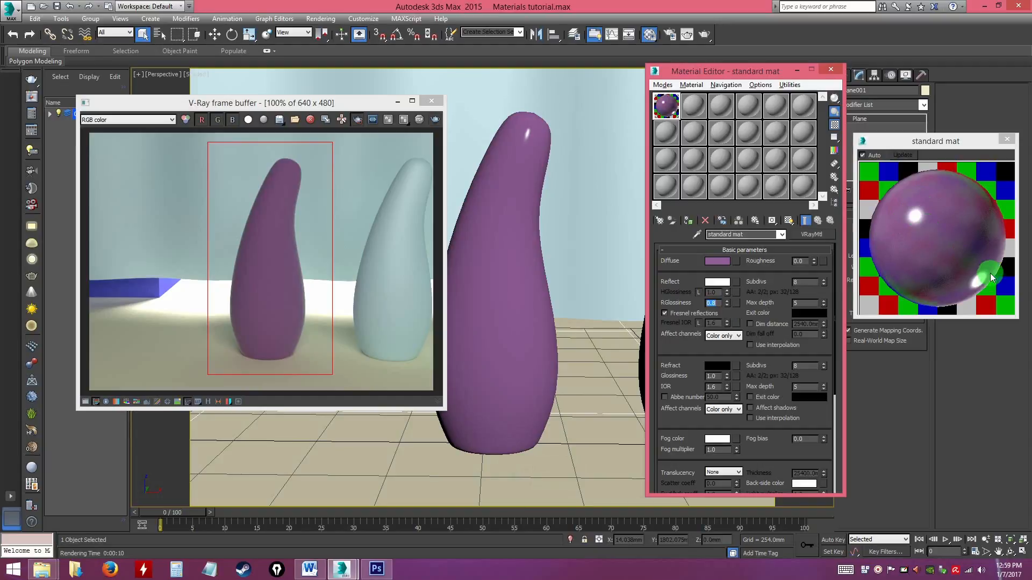
click(706, 34)
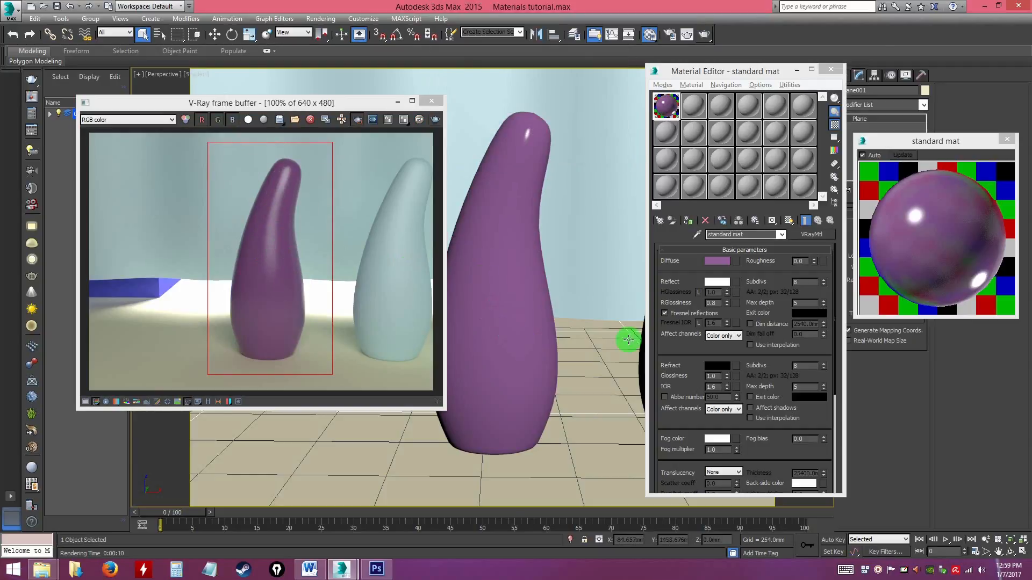
Set the reflection glossiness of "standard mat" to 0.6 and re-render the region
double_click(713, 303)
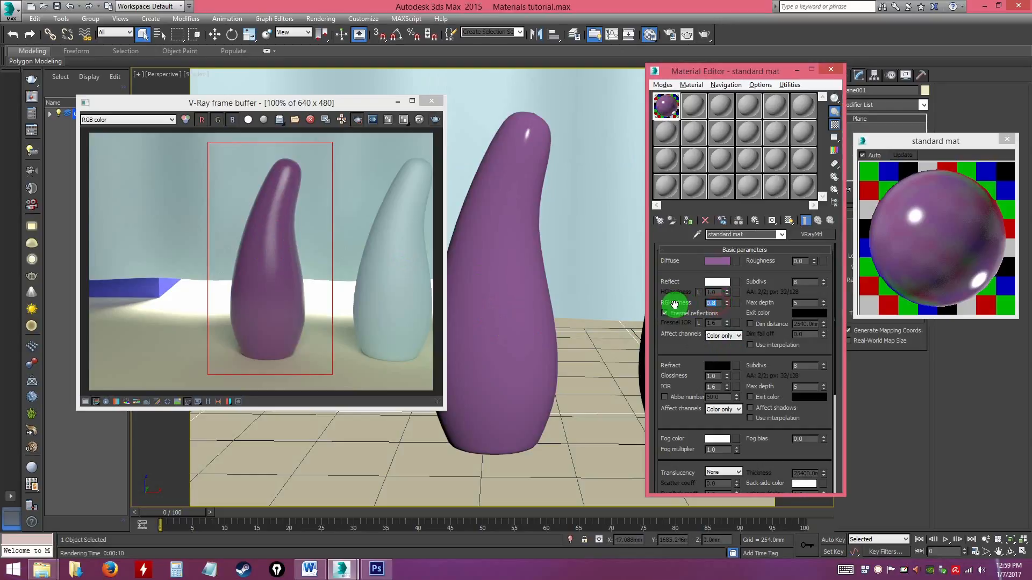
text(0.6)
key(Return)
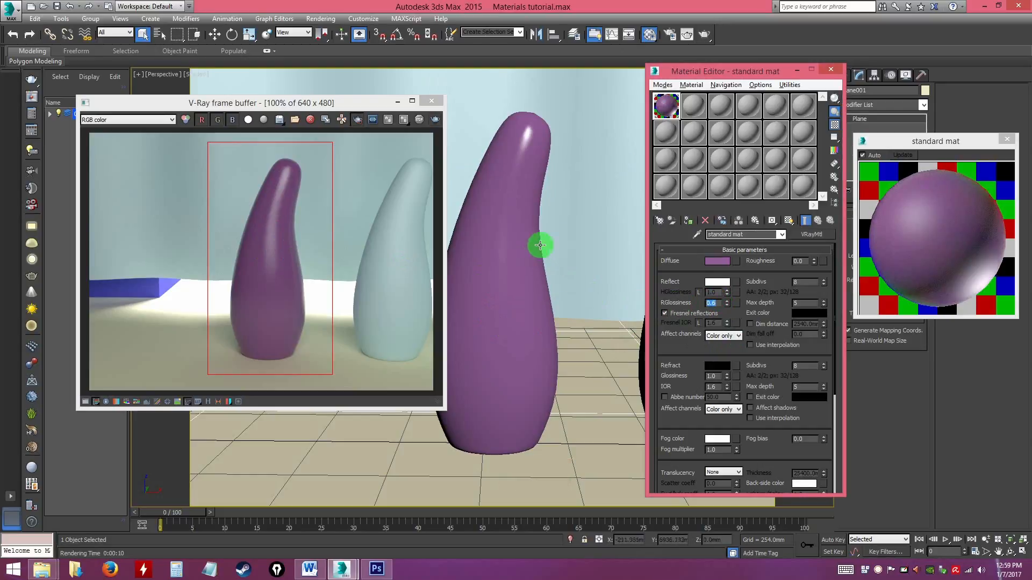
click(703, 34)
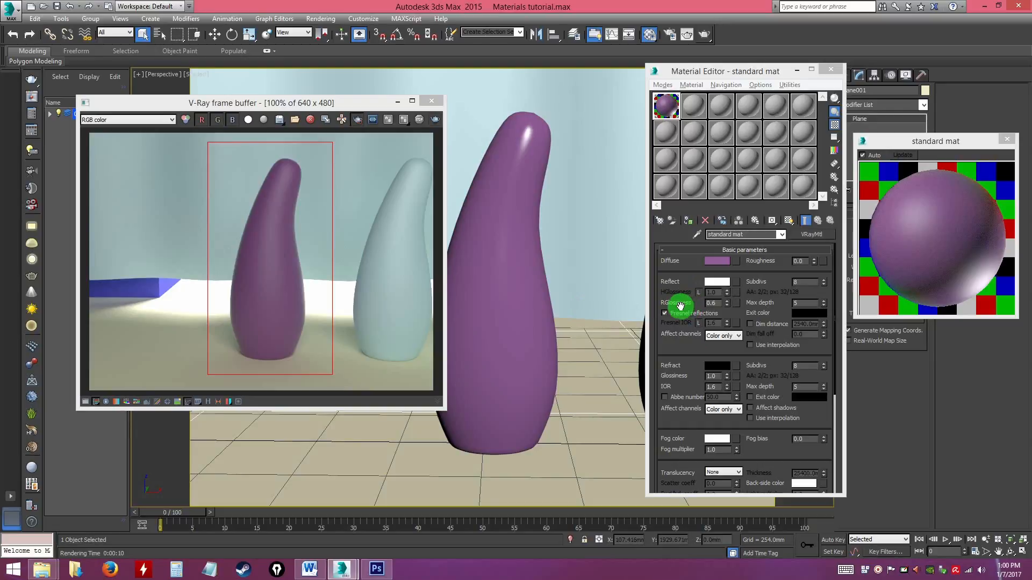
Unlock the highlight glossiness of "standard mat" from the reflection glossiness and set the reflection glossiness to 1.0
click(714, 302)
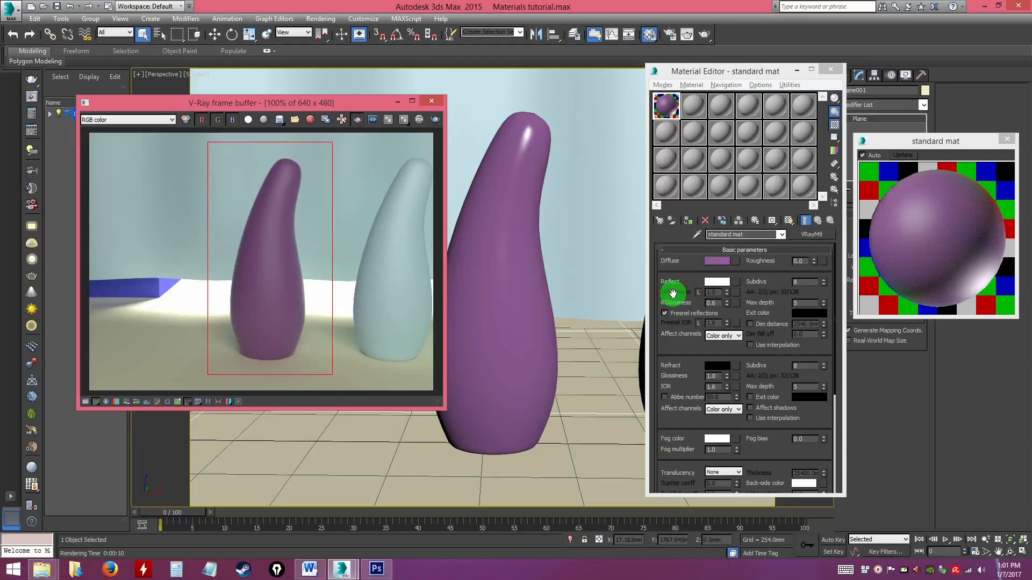
click(726, 294)
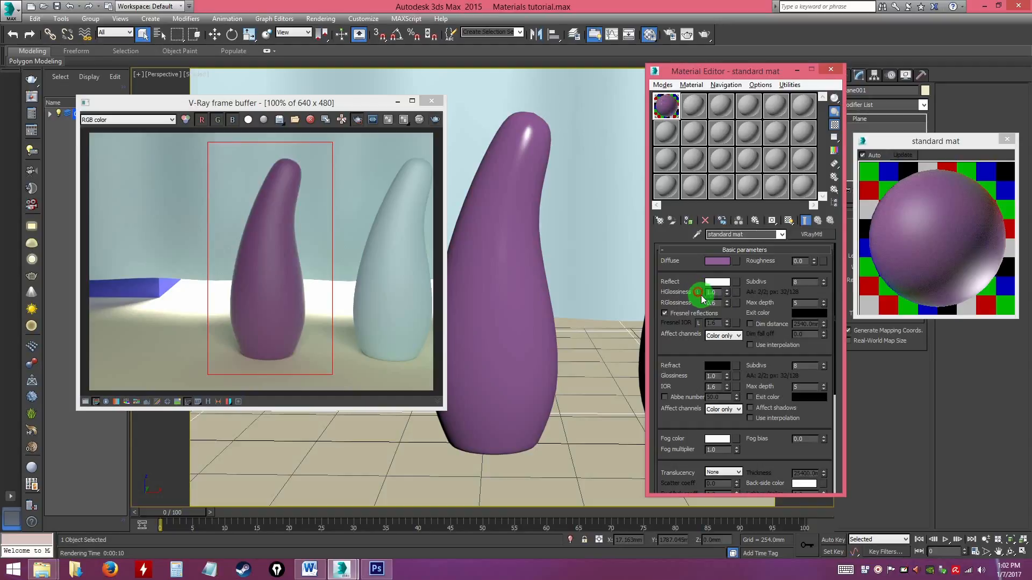
click(698, 292)
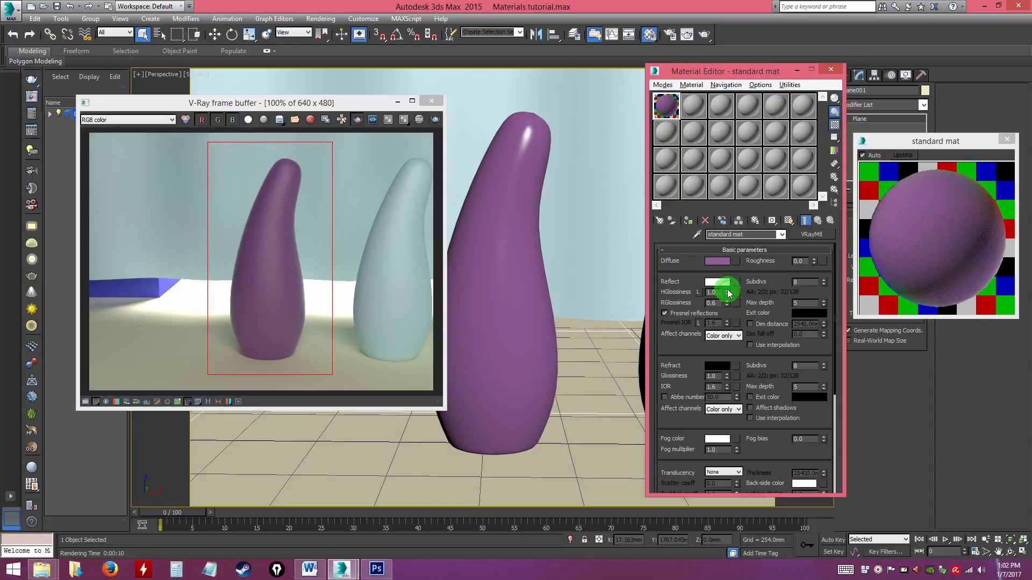
drag(726, 307, 728, 263)
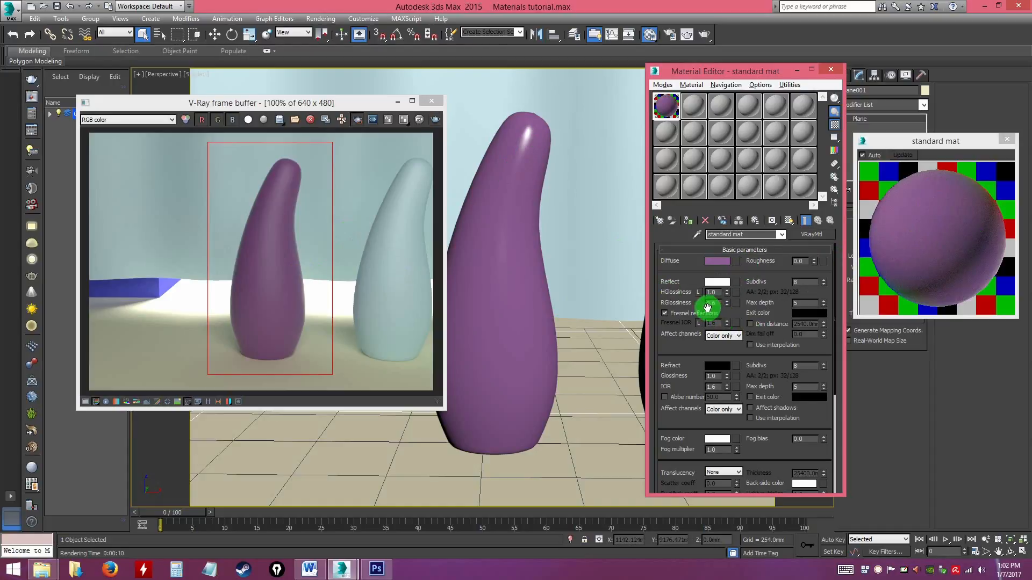
drag(719, 303, 684, 306)
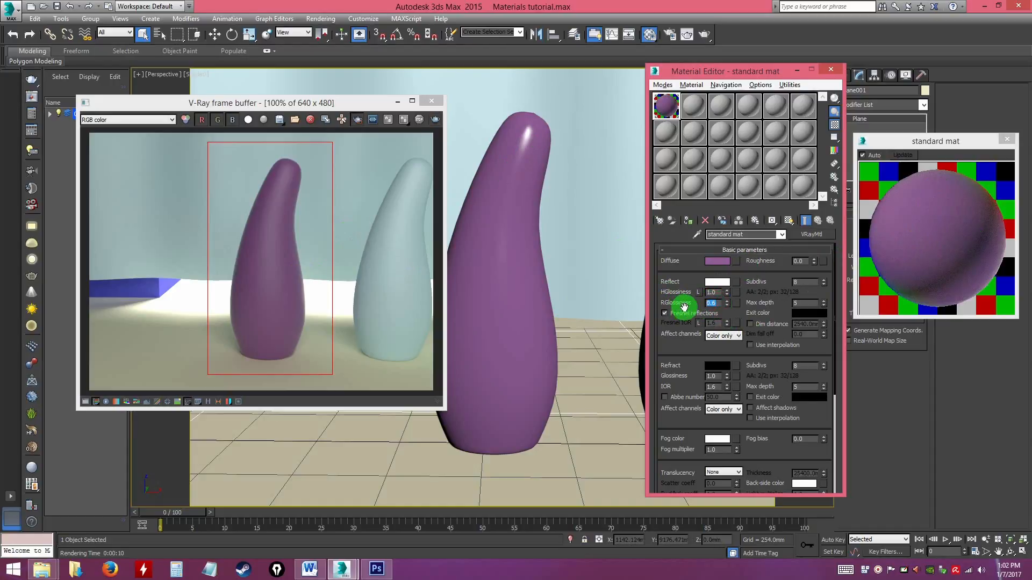
text(1)
key(Return)
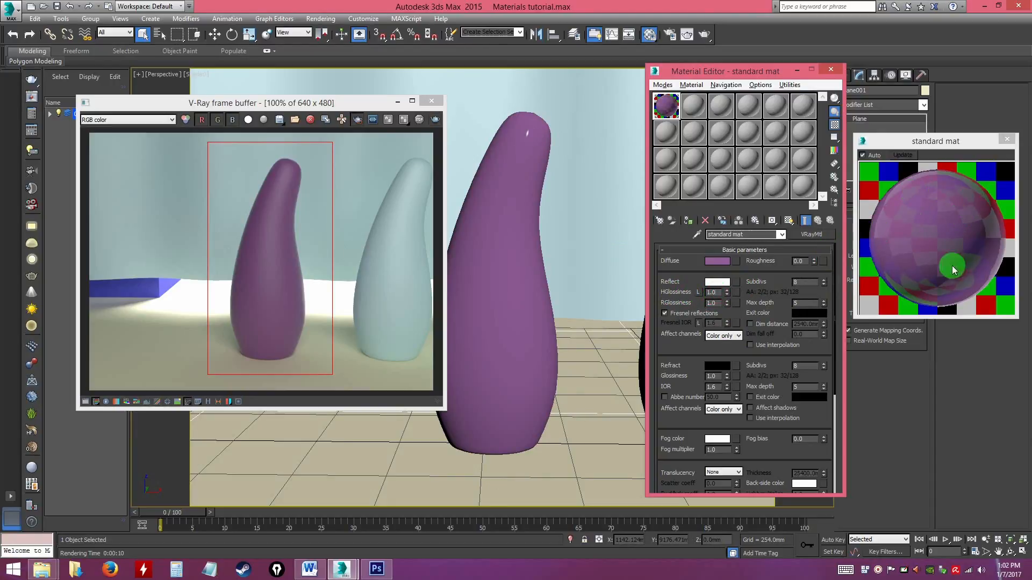
Set the highlight glossiness of "standard mat" to 0.8
drag(717, 291, 679, 292)
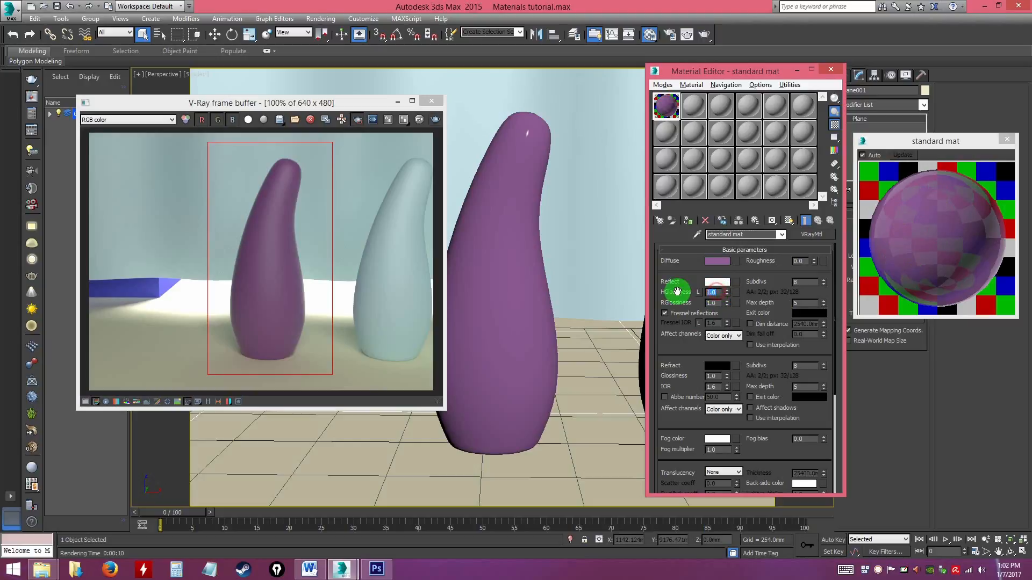
text(0.8)
key(Return)
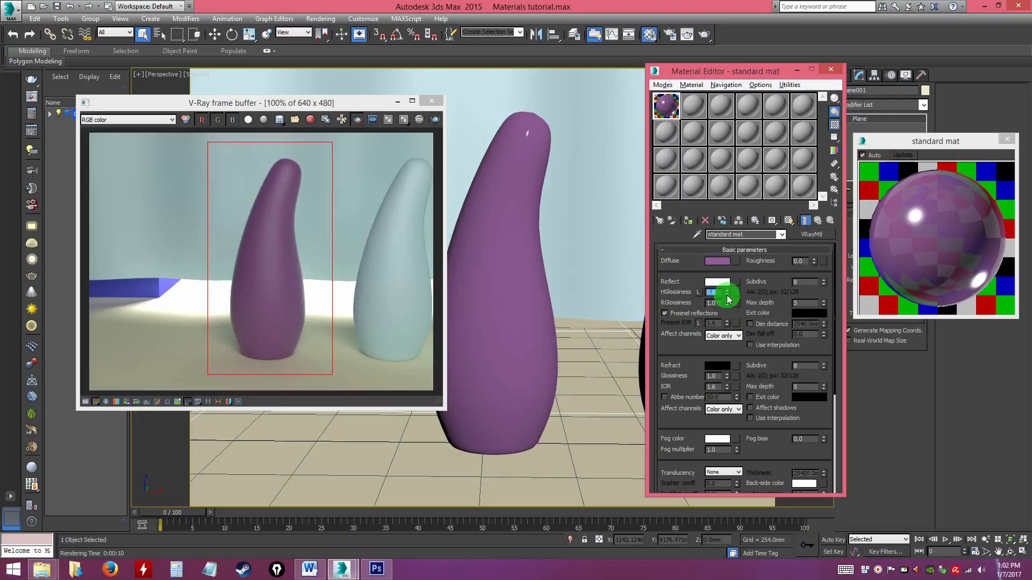
Lower the highlight glossiness of "standard mat" to 0.6 and re-render the region
drag(728, 297, 728, 297)
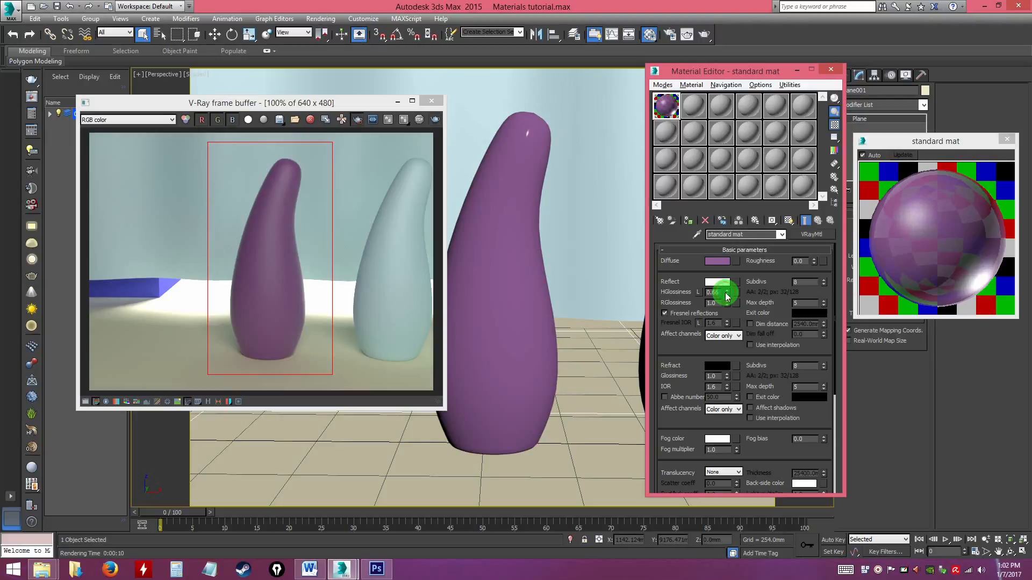
drag(726, 296, 720, 292)
click(681, 292)
text(0.6)
key(Return)
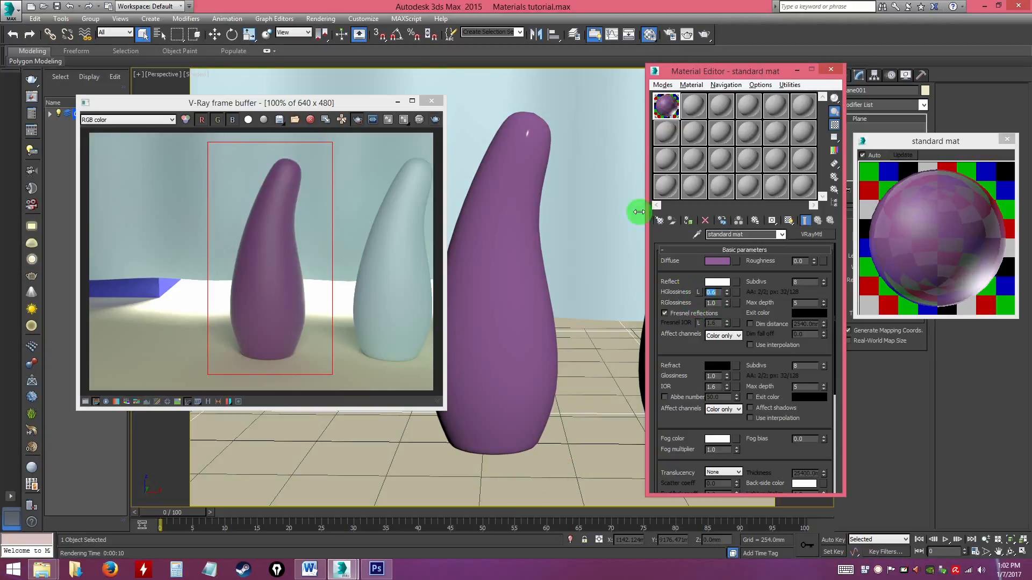
click(704, 34)
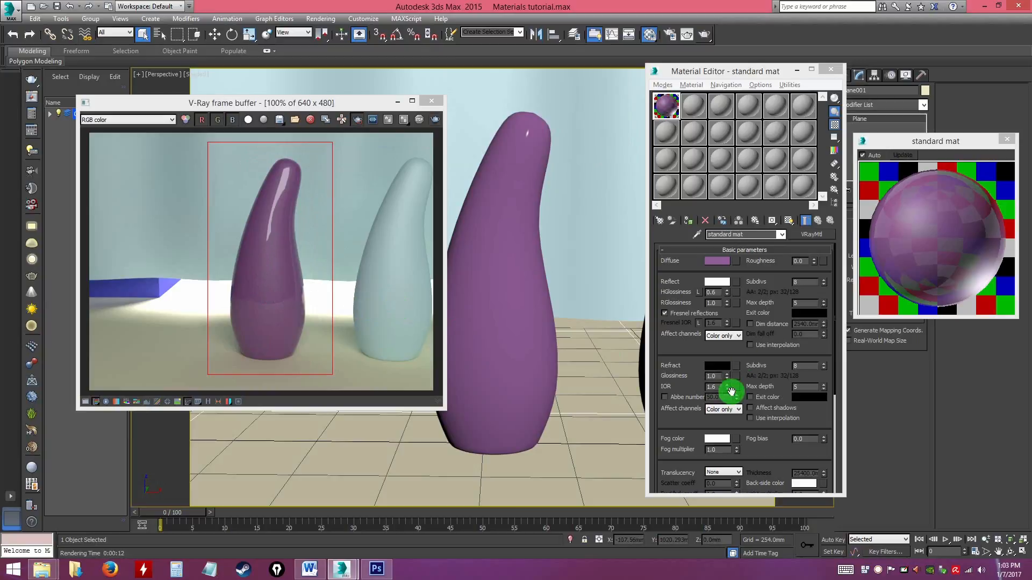
Set the highlight glossiness of "standard mat" to 0.8 and re-render the region
click(728, 291)
click(727, 291)
click(728, 291)
click(727, 290)
click(728, 291)
click(727, 291)
drag(721, 292, 663, 288)
text(0.8)
key(Return)
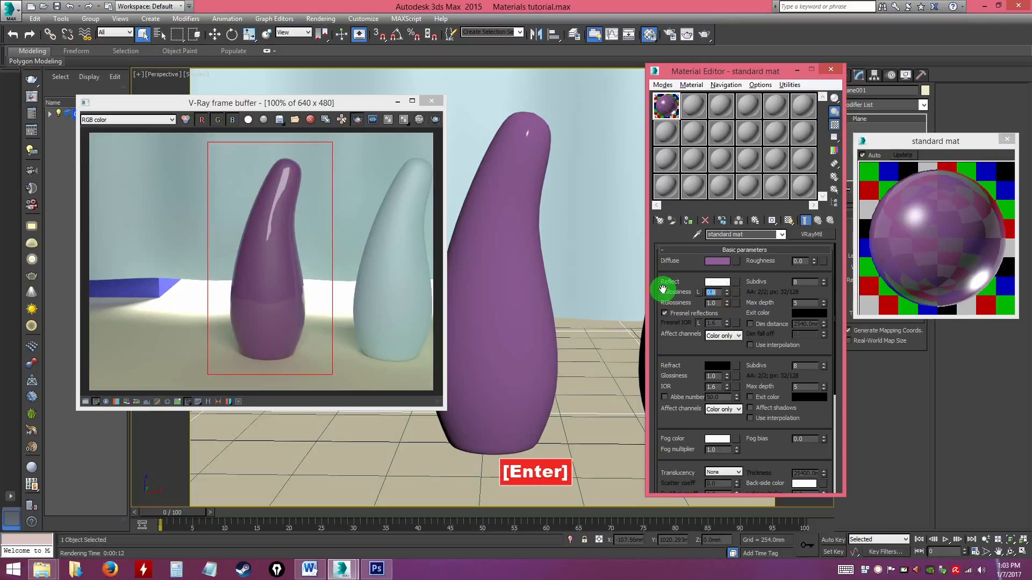
click(704, 34)
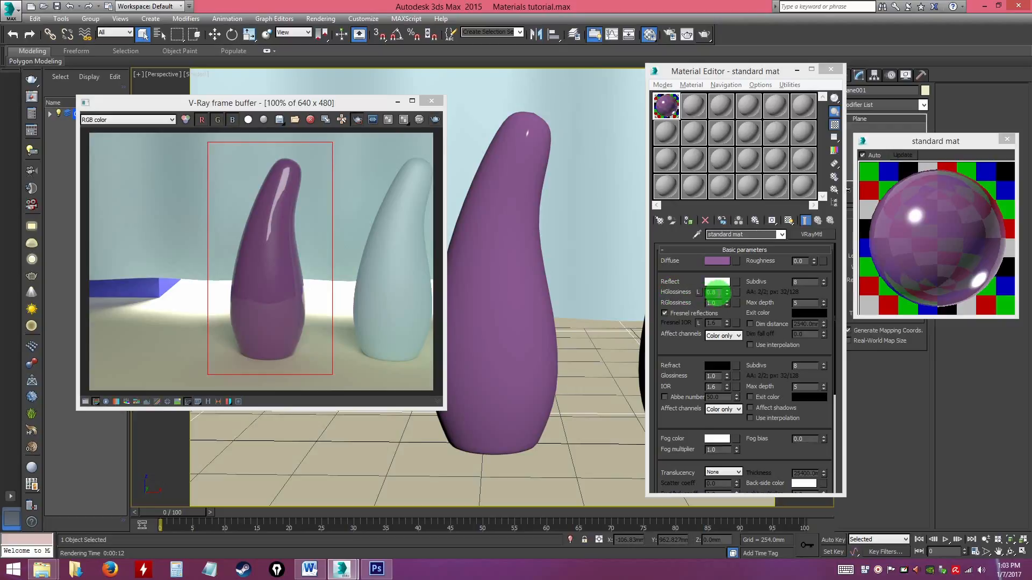
Restore the highlight glossiness of "standard mat" to 1.0, lock it to the reflection glossiness again, and bring the reflection glossiness back to 1.0
text(1)
key(Return)
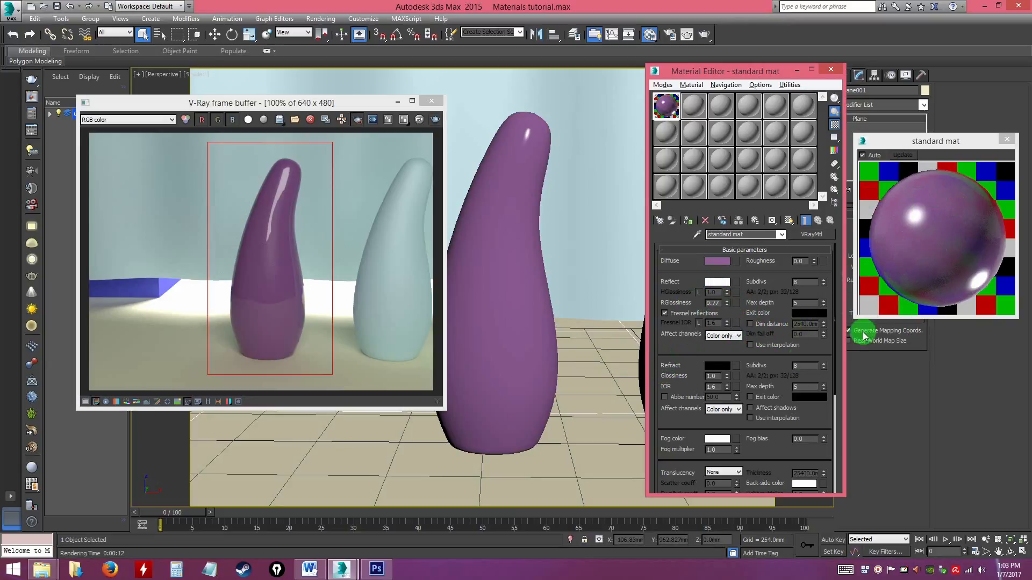
drag(726, 302, 732, 281)
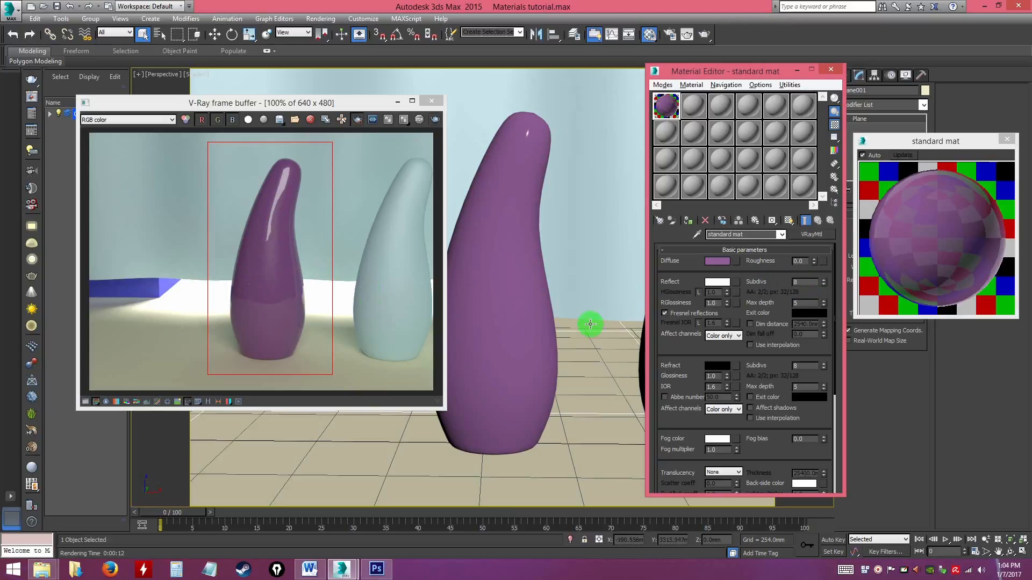
Set the reflection subdivisions of "standard mat" to 16 and re-render the region
double_click(806, 281)
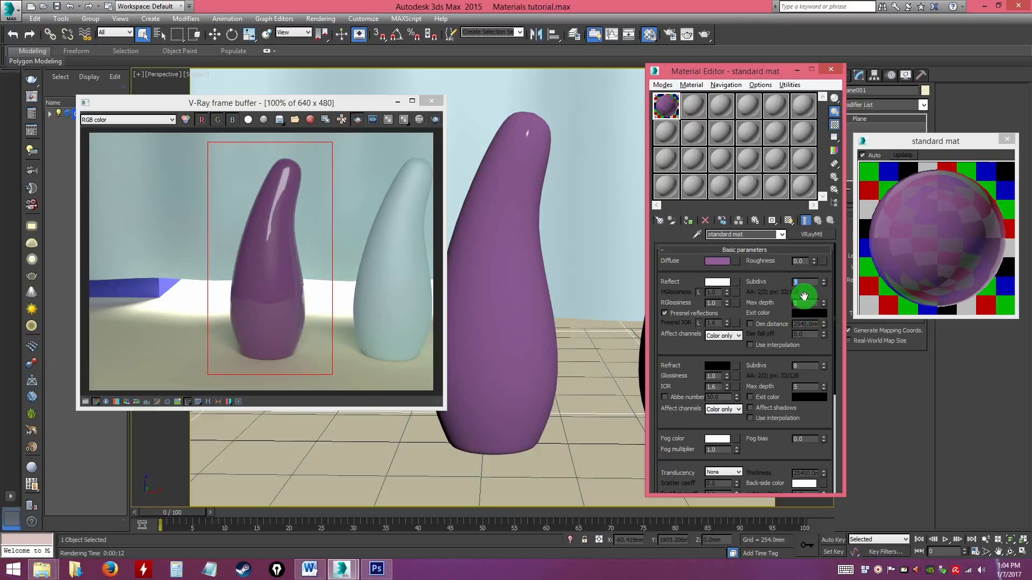
drag(807, 281, 771, 282)
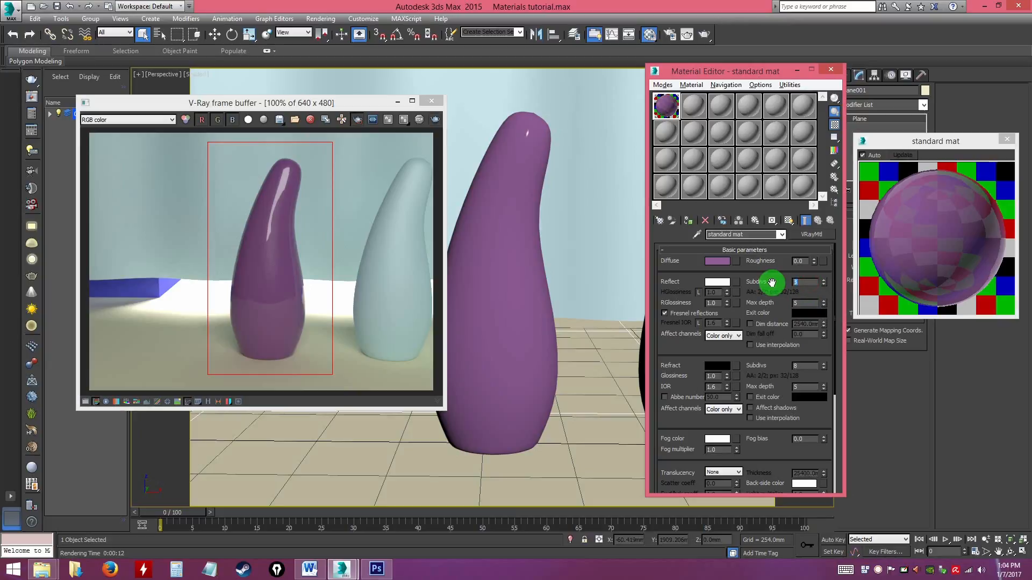
drag(805, 281, 765, 280)
text(16)
key(Return)
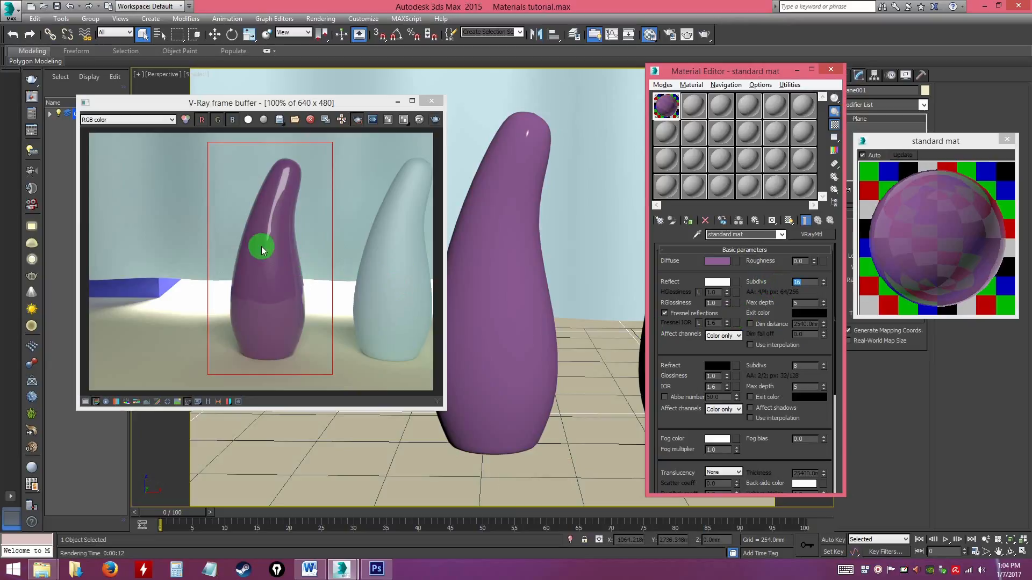
click(703, 33)
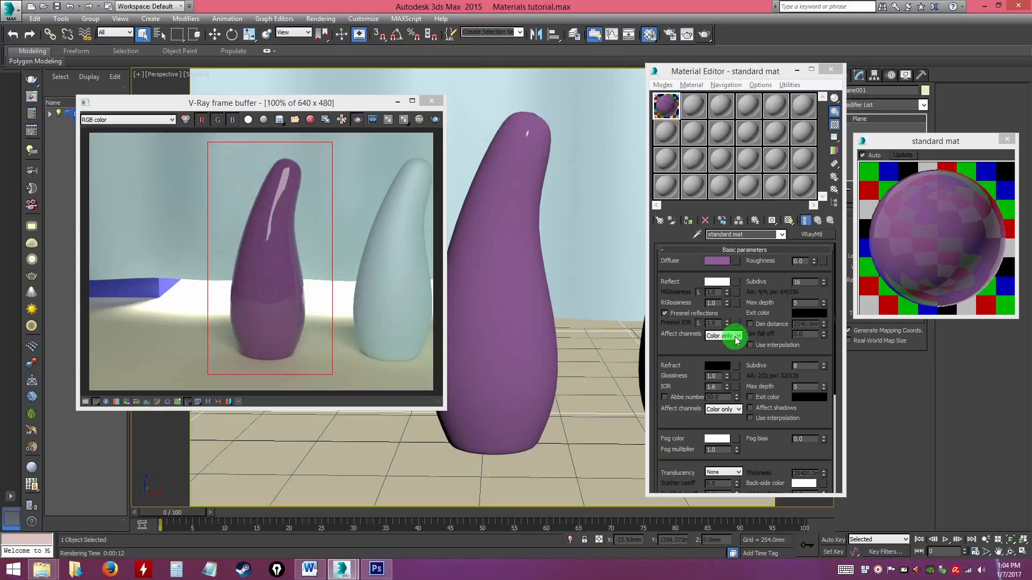
double_click(807, 282)
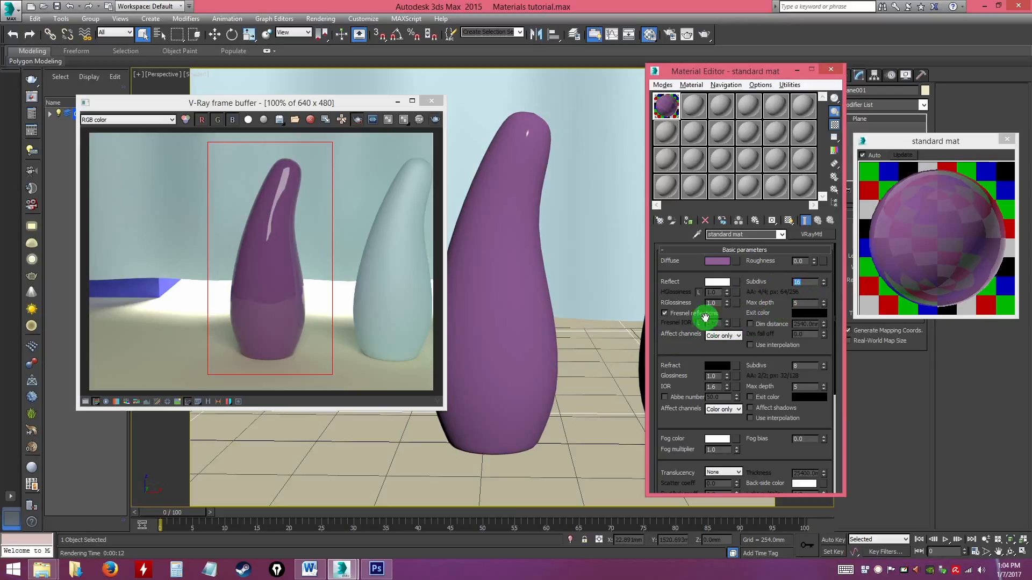
mouse_move(676, 347)
mouse_down()
mouse_move(675, 330)
mouse_move(679, 371)
mouse_move(672, 353)
mouse_move(663, 362)
mouse_move(680, 351)
mouse_move(679, 310)
mouse_move(679, 352)
mouse_up()
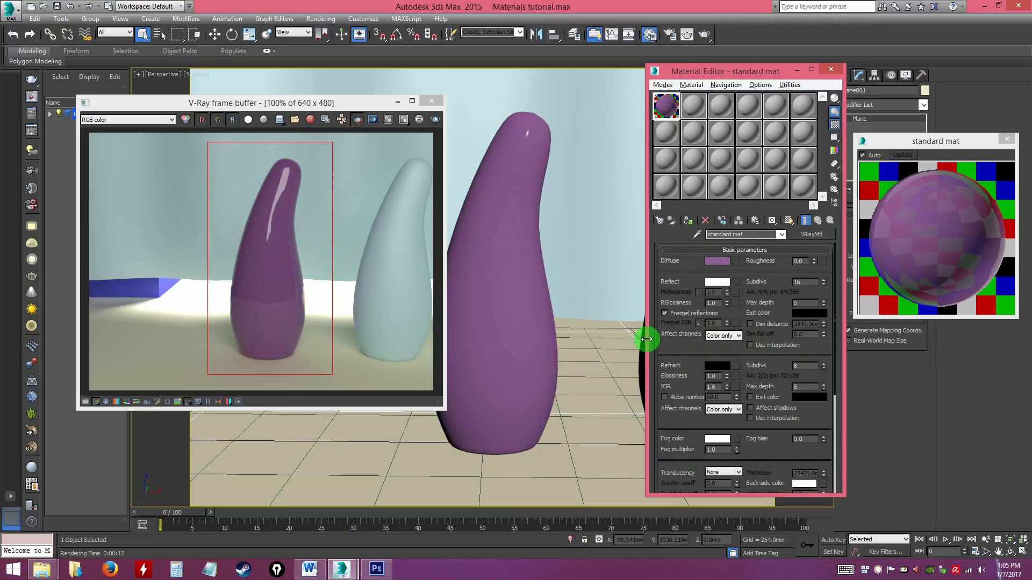
scroll(671, 348, down, 1)
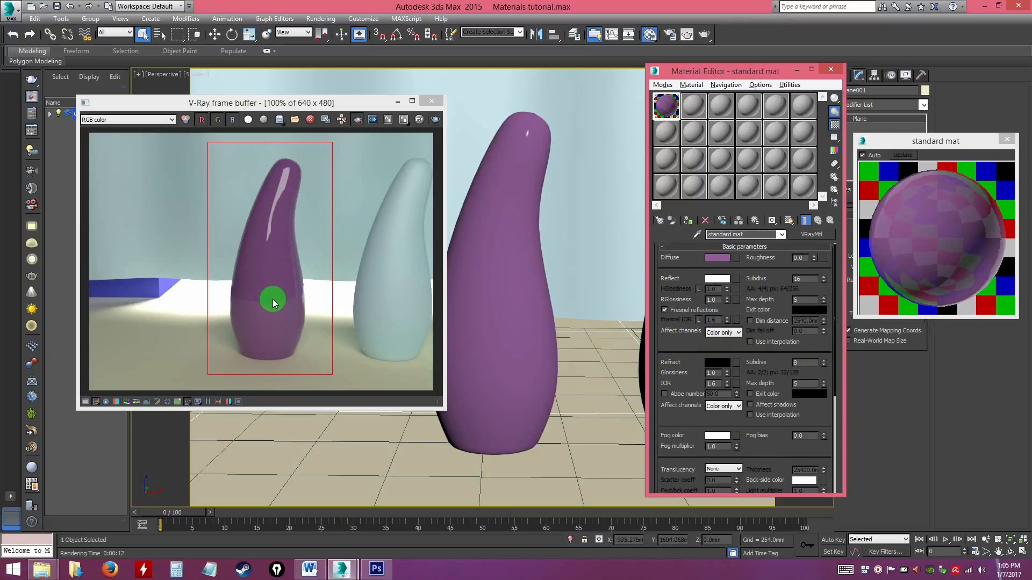
drag(668, 348, 677, 336)
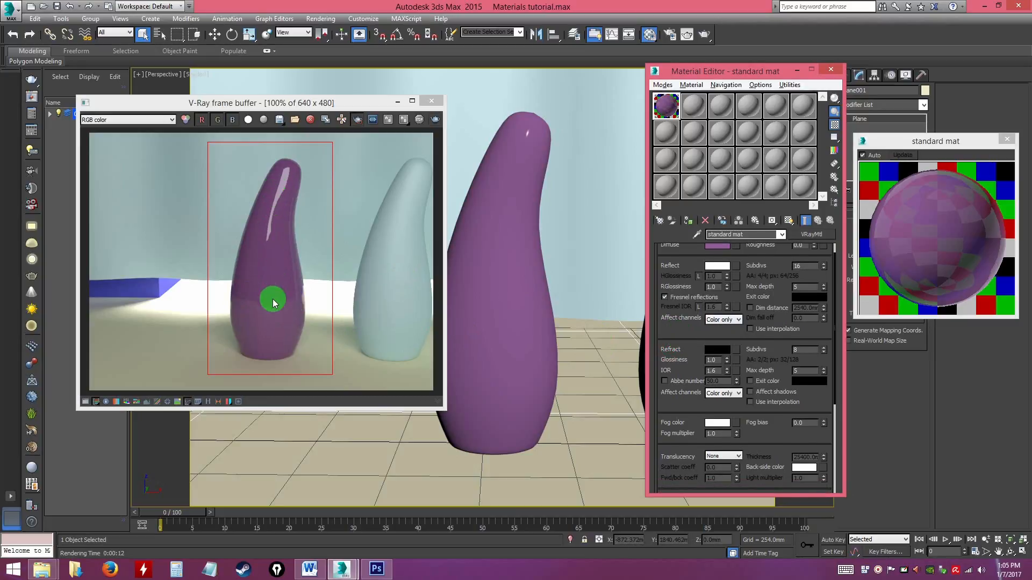
drag(680, 337, 680, 330)
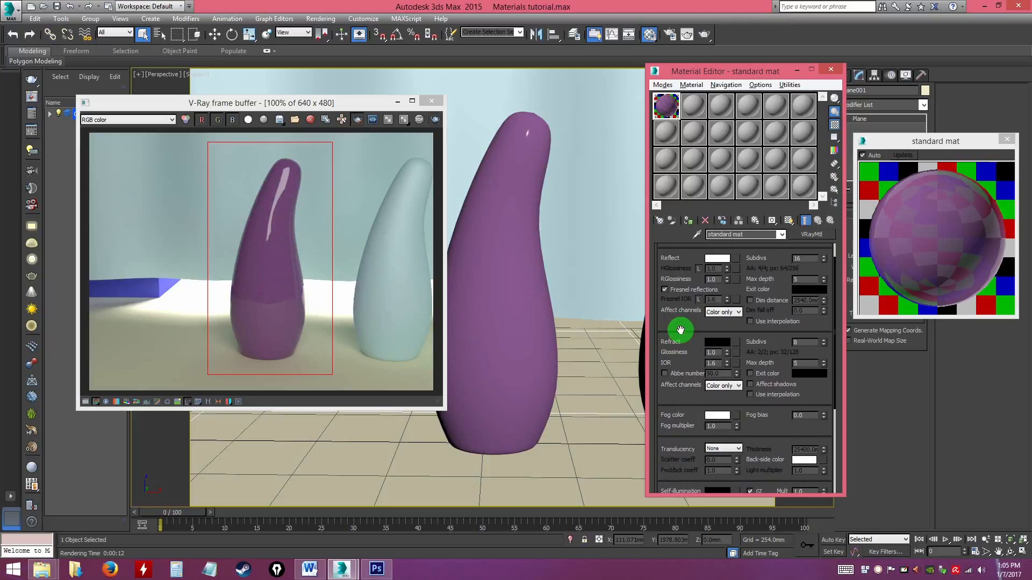
drag(680, 330, 681, 347)
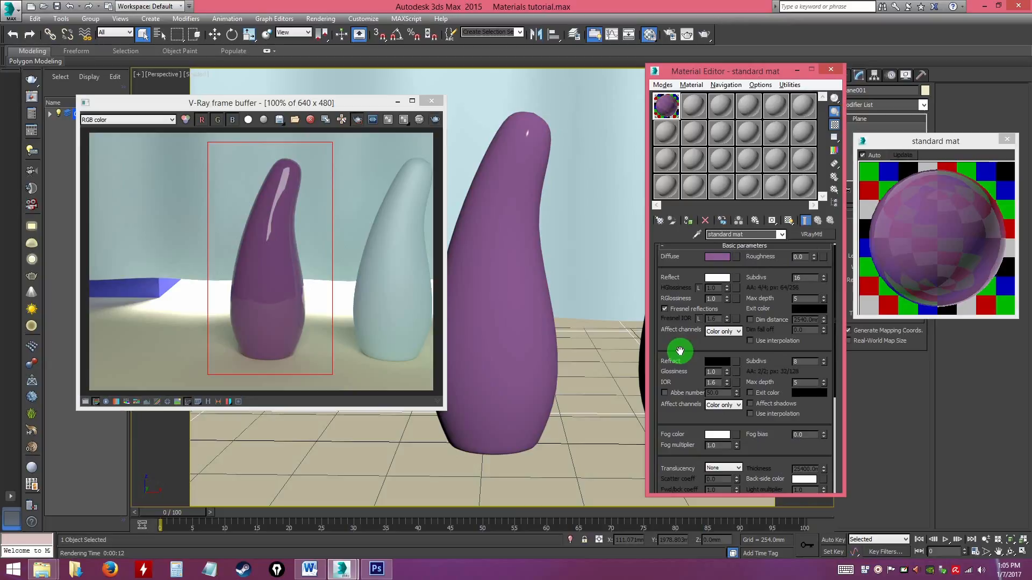
View the "glass" reference picture from the "Image ref" folder, and return to 3ds Max with the picture and folder windows minimized
click(42, 569)
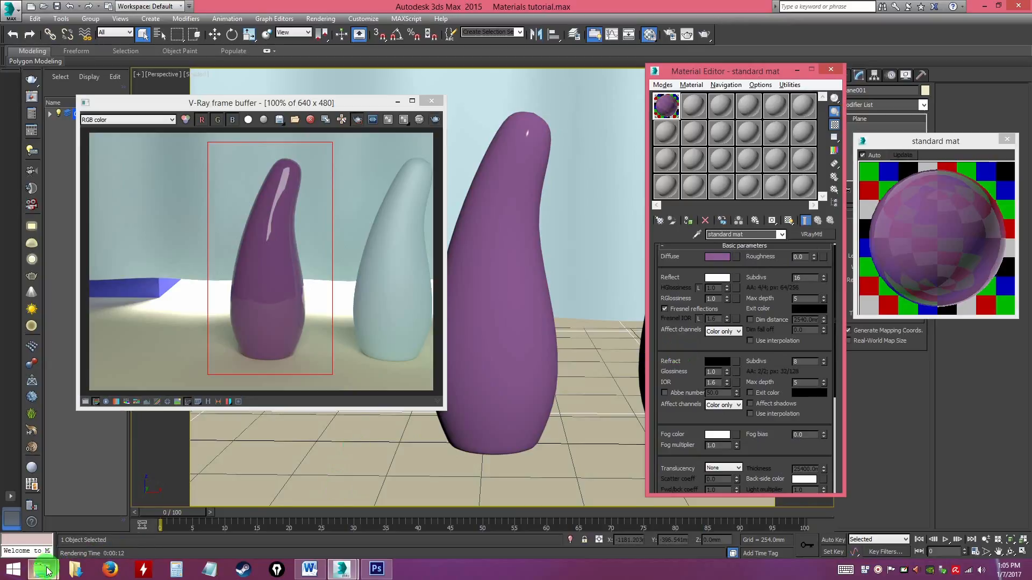
click(188, 515)
click(42, 568)
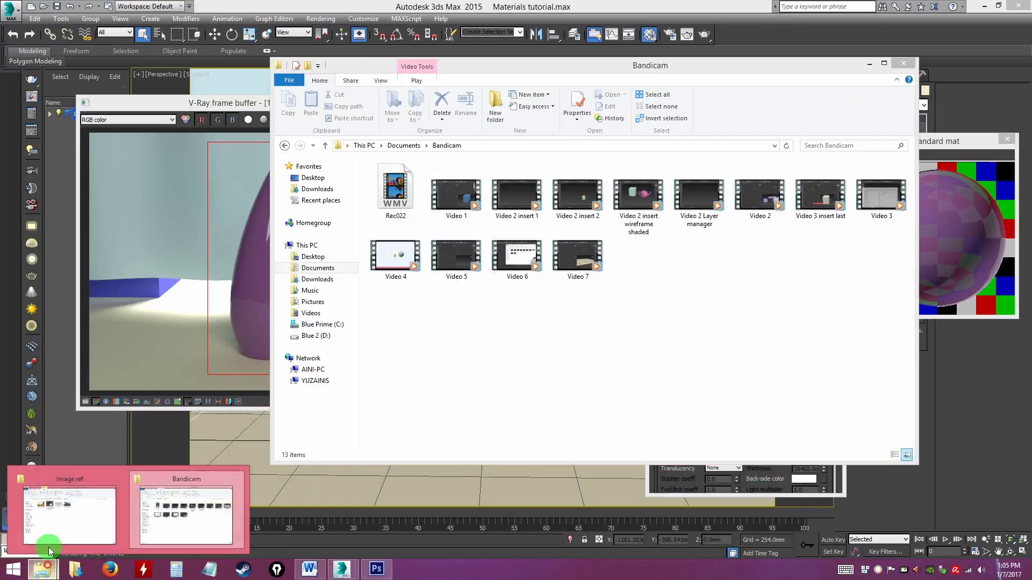
click(69, 515)
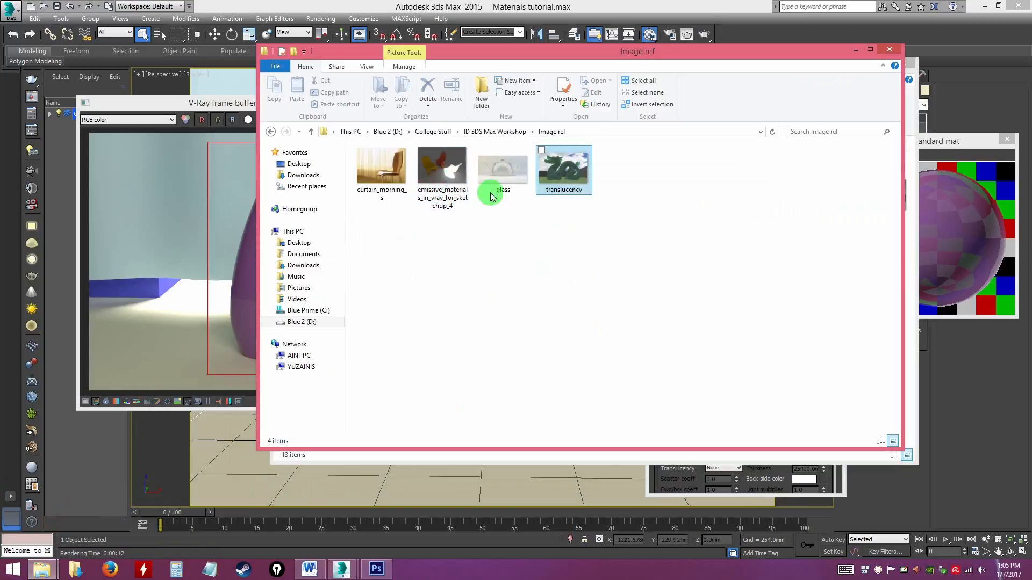
double_click(502, 173)
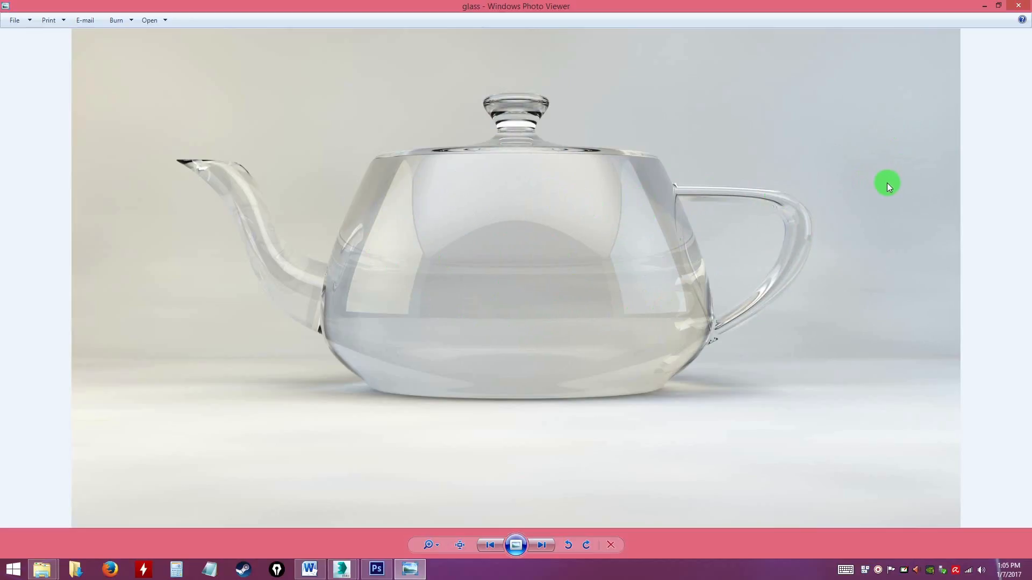
click(985, 9)
click(857, 51)
click(869, 64)
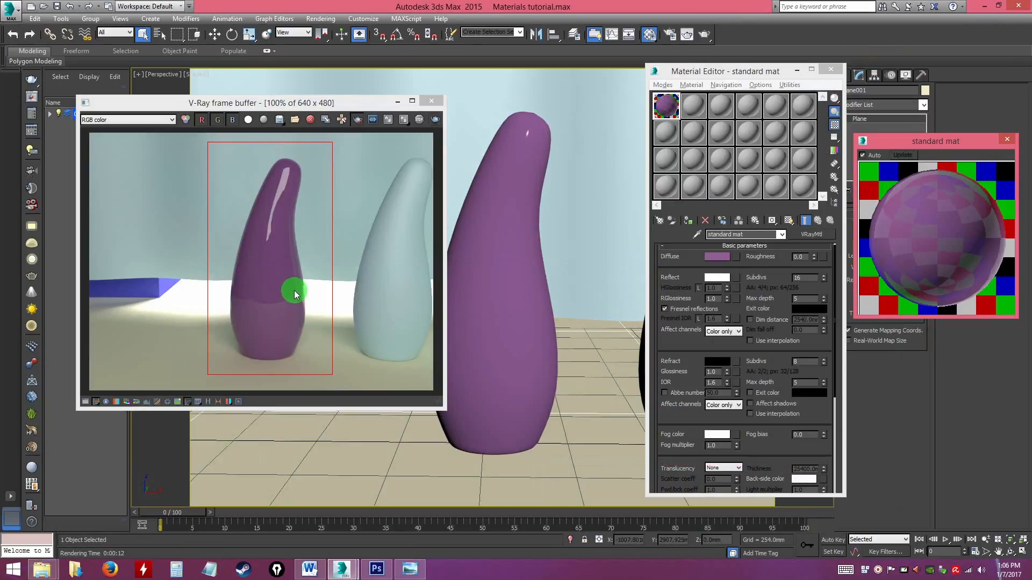
Set the refraction color of "standard mat" to pure white (value 255) and re-render the region
click(670, 341)
drag(670, 341, 676, 314)
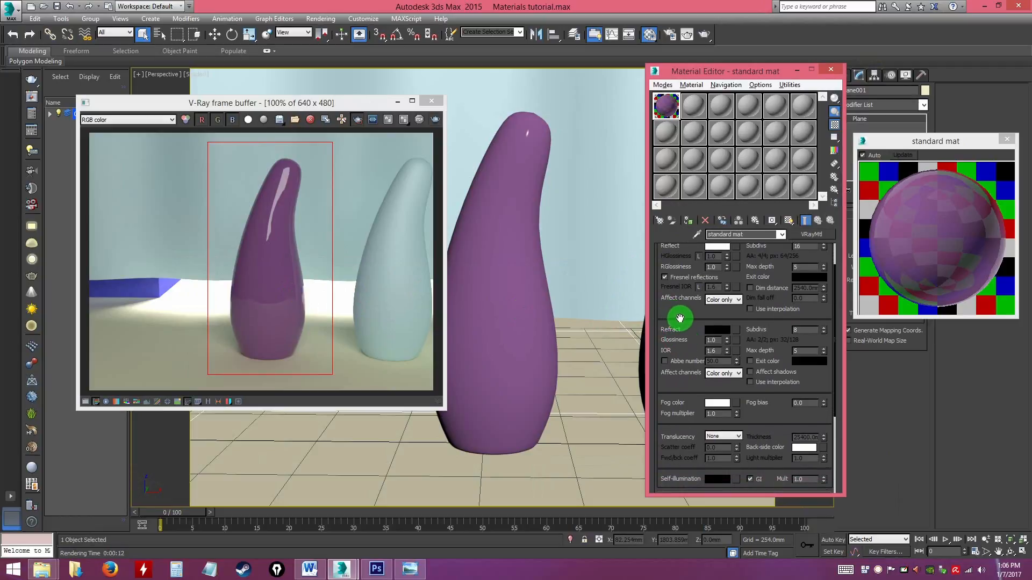
scroll(676, 318, down, 1)
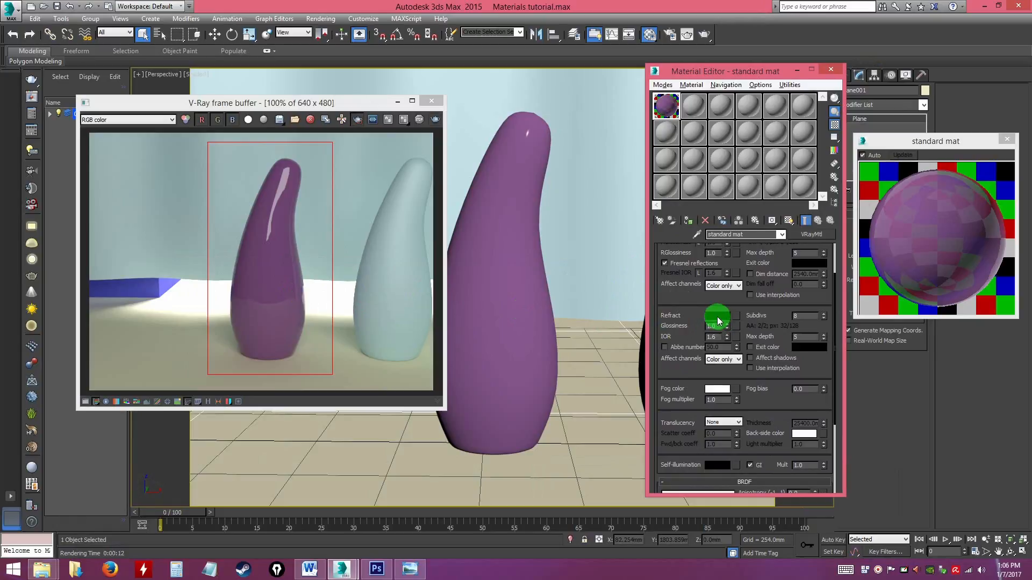
click(719, 317)
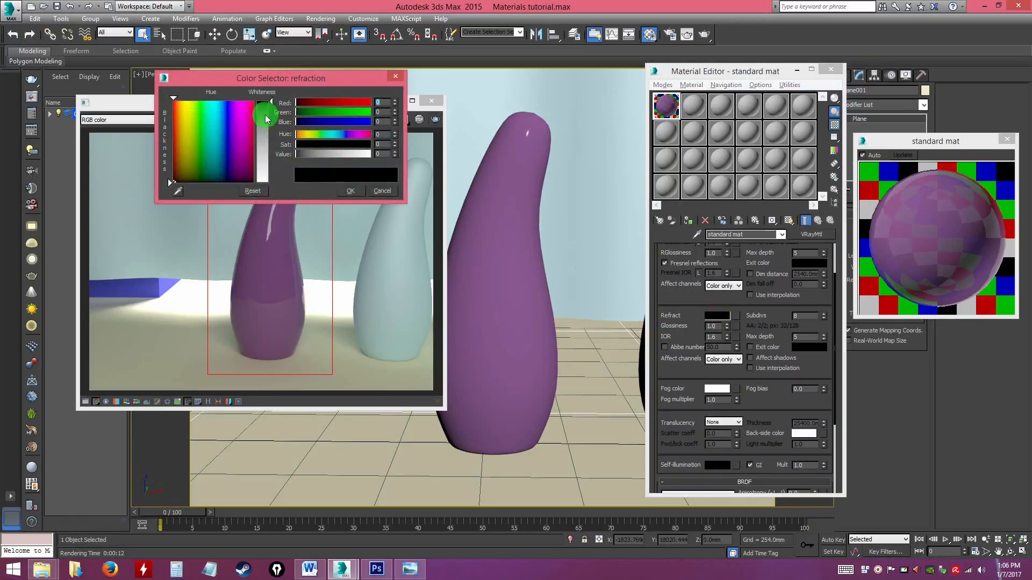
drag(269, 103, 270, 138)
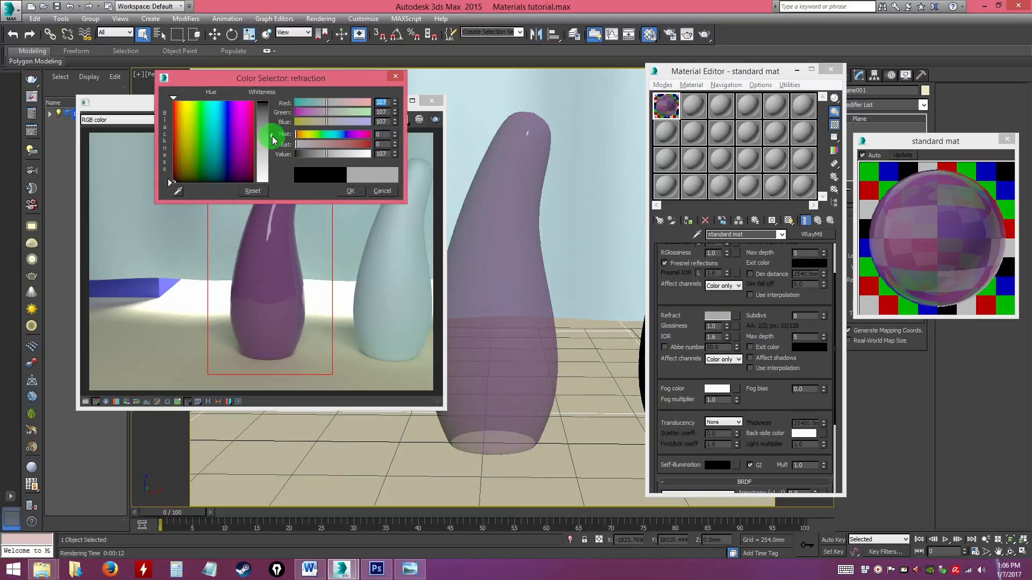
drag(270, 138, 258, 184)
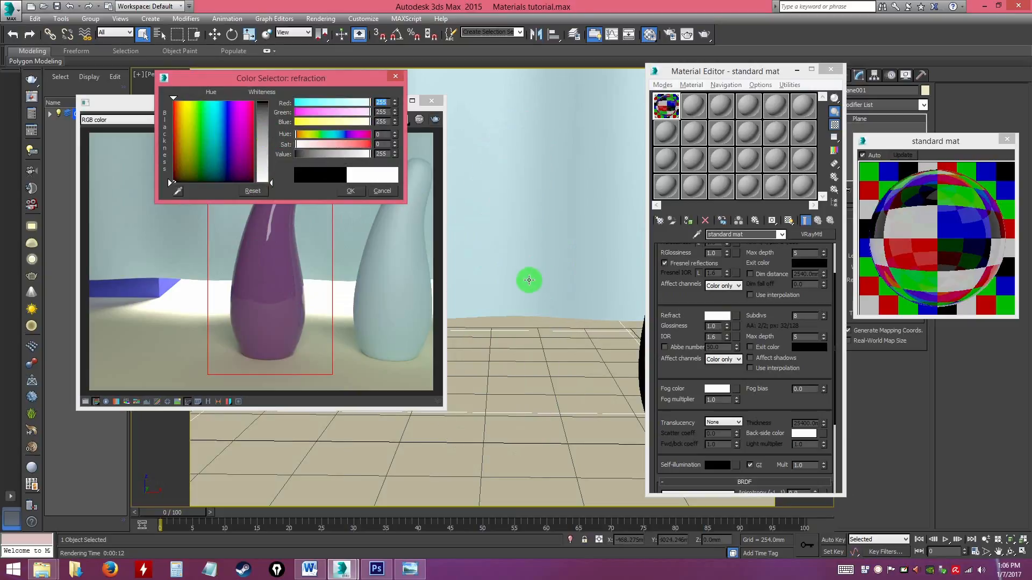
click(351, 191)
click(435, 120)
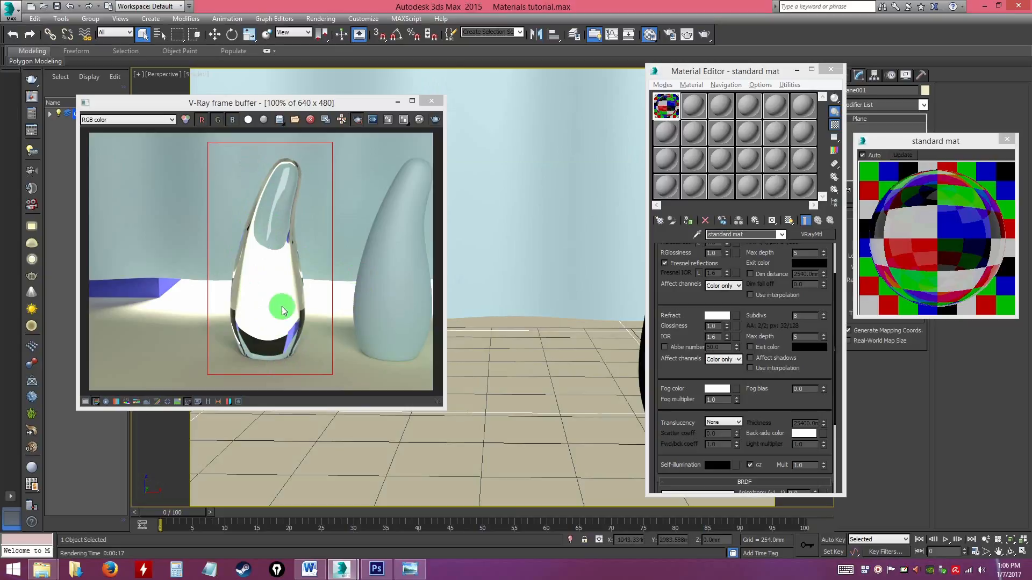
Examine the fully refractive object in the viewport by selecting and deselecting it and toggling edged faces on and off, leaving it selected
drag(339, 130, 333, 167)
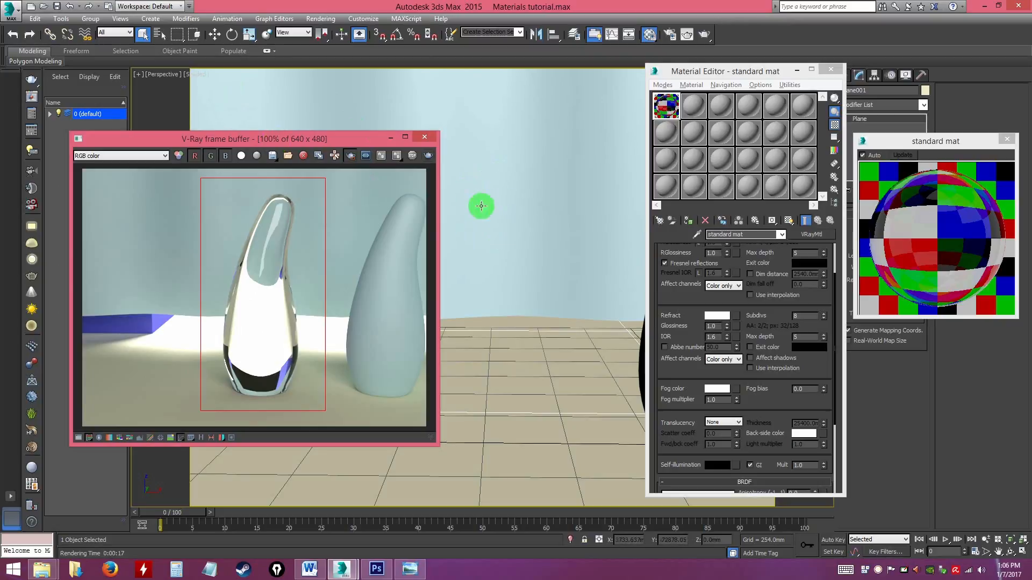
click(478, 251)
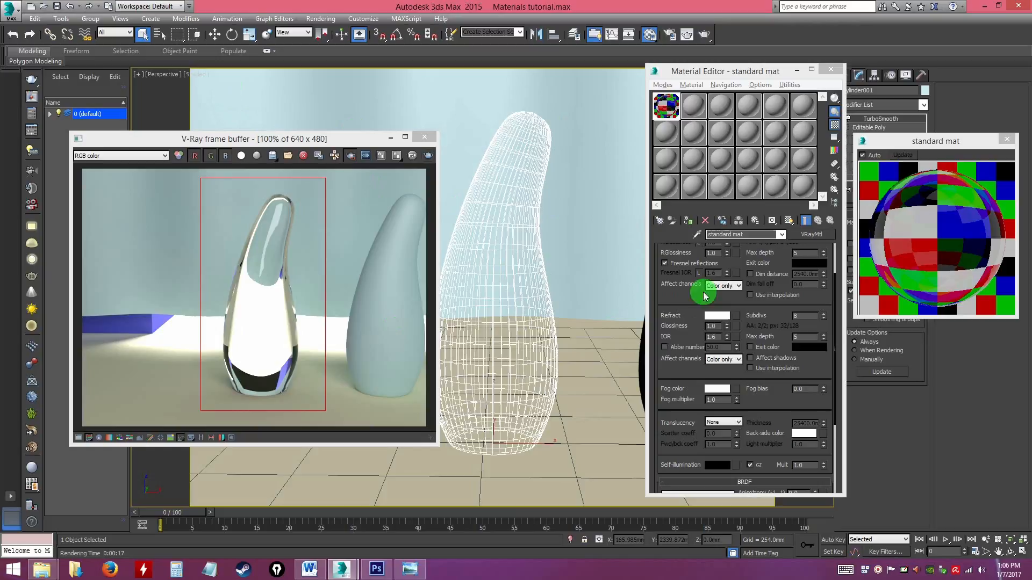
click(581, 284)
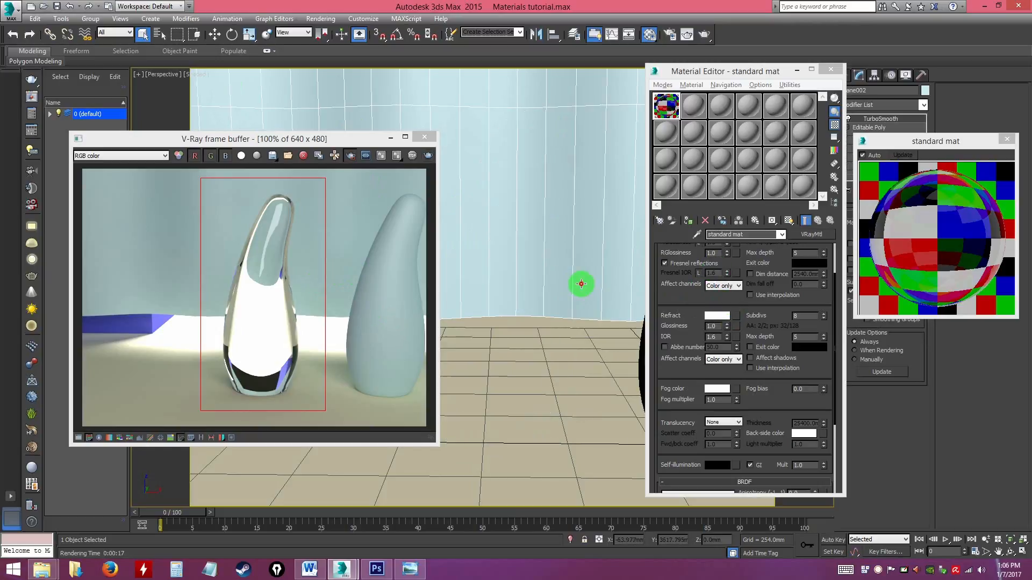
click(564, 377)
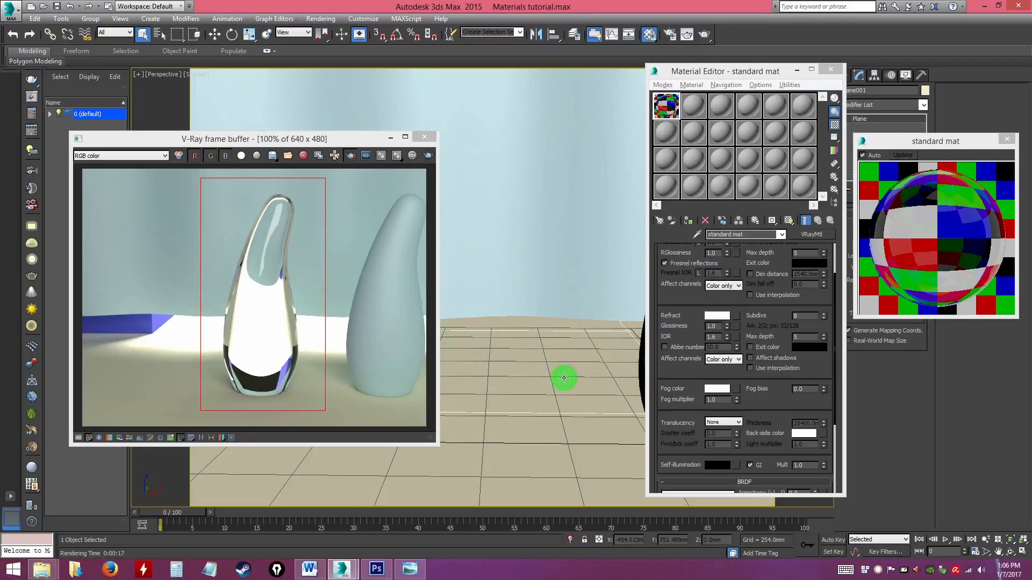
key(F4)
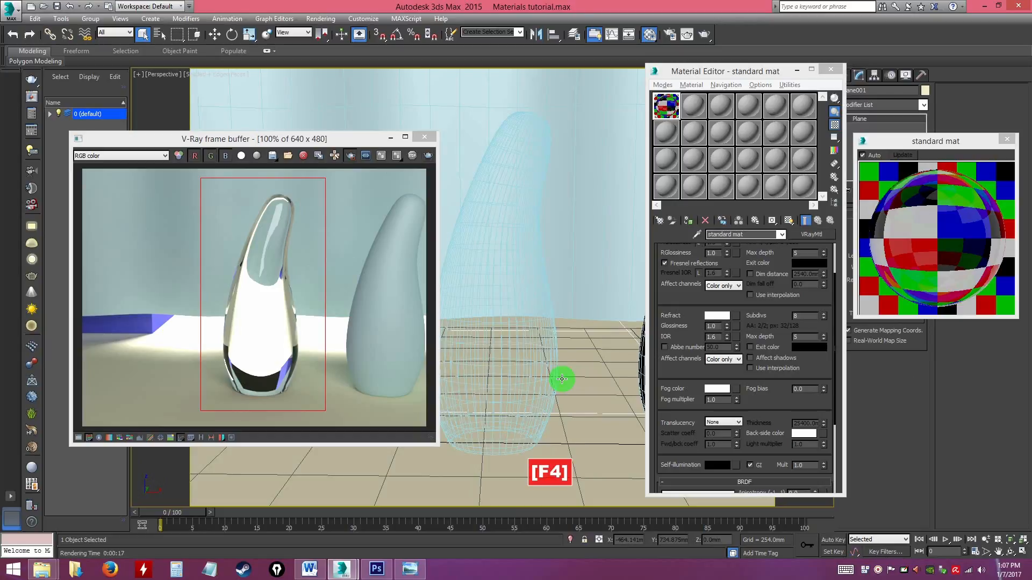
click(486, 324)
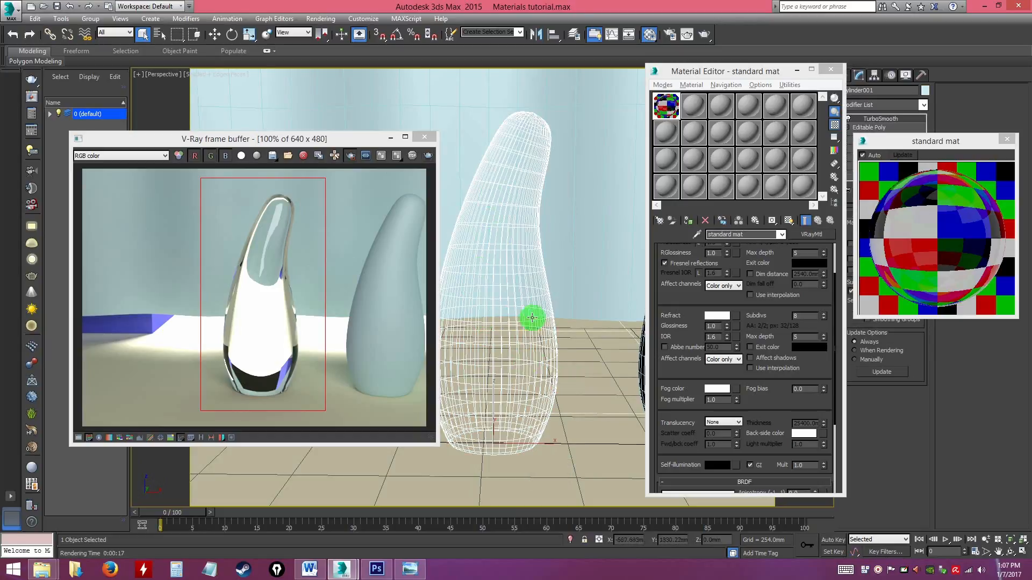
click(587, 354)
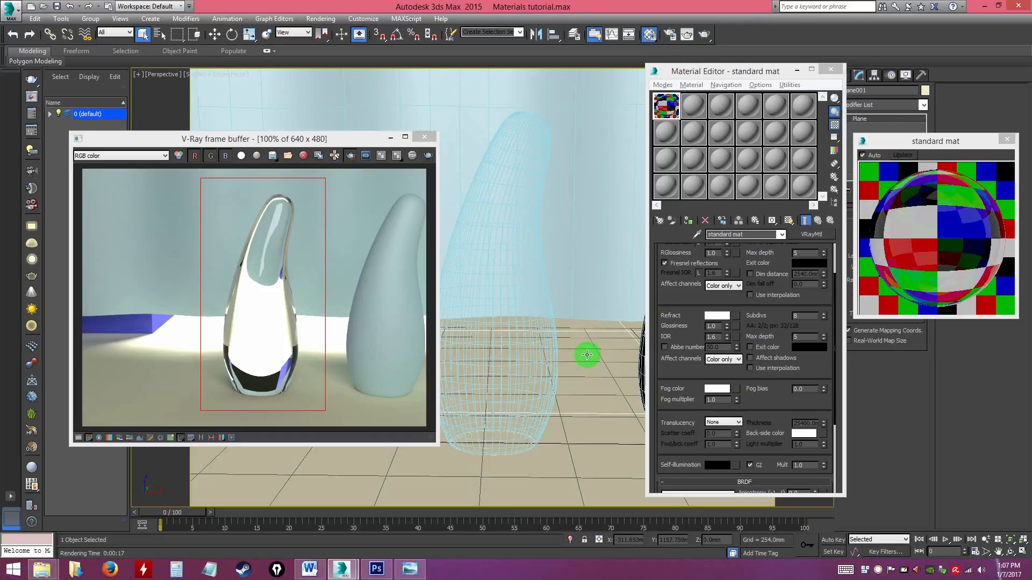
key(F4)
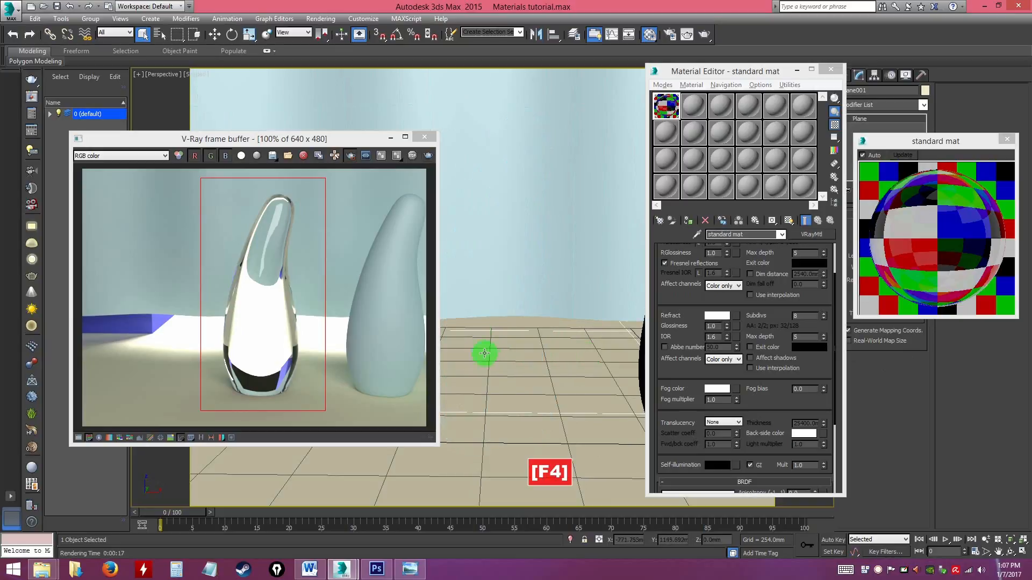
click(481, 244)
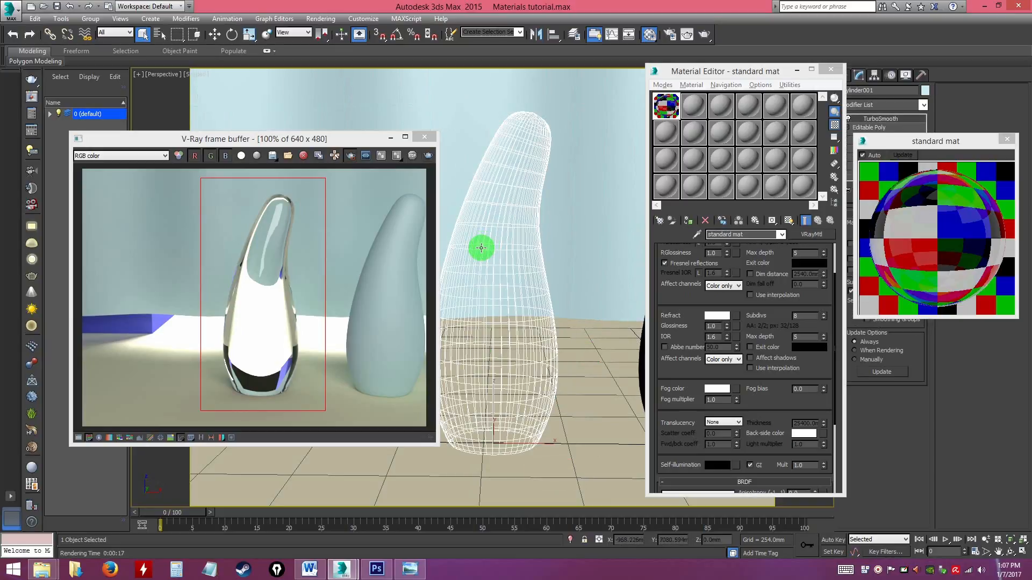
click(675, 302)
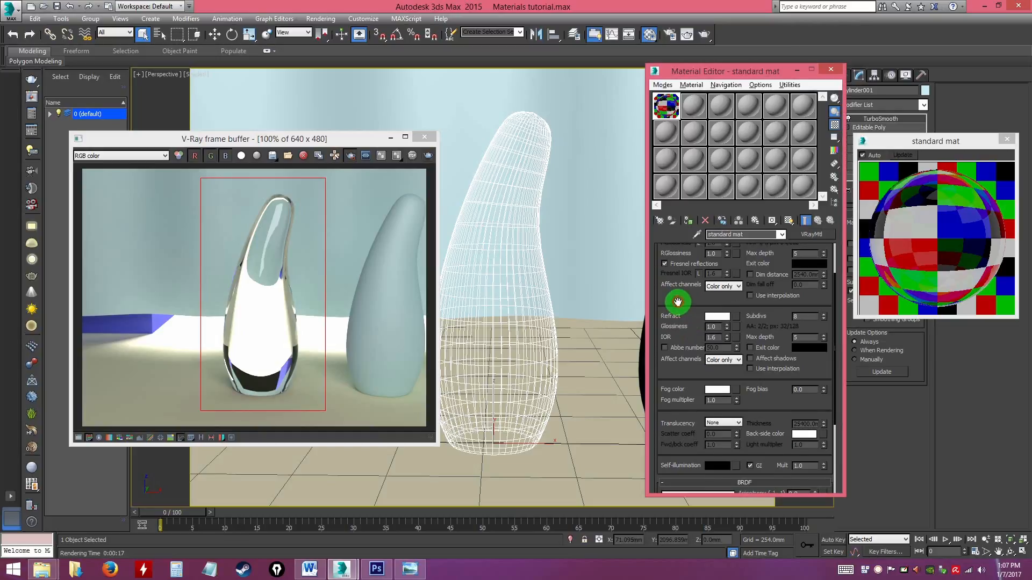
Set the refraction color of "standard mat" to grey (value 114) and re-render the region
click(717, 316)
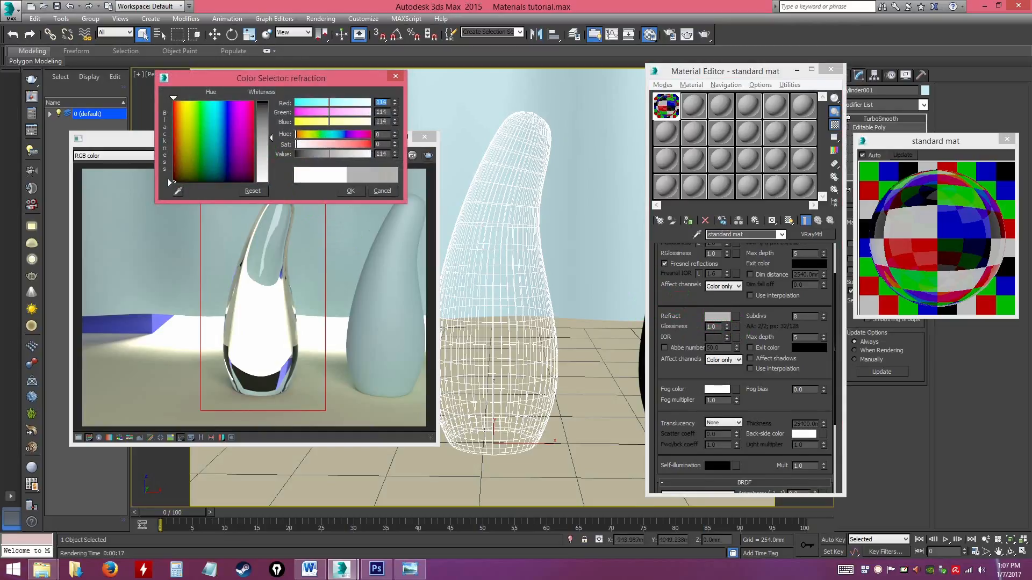
click(349, 190)
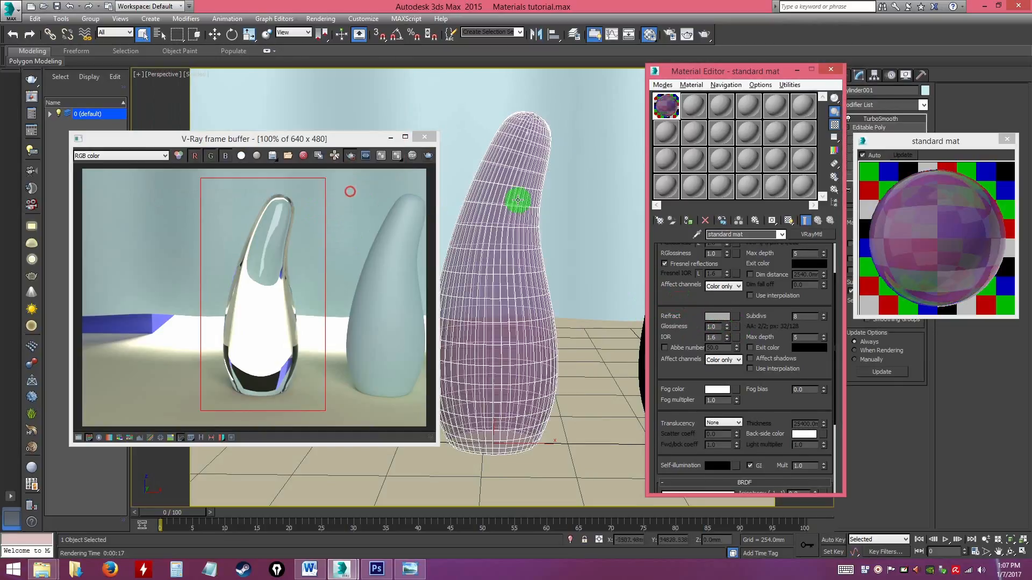
click(703, 34)
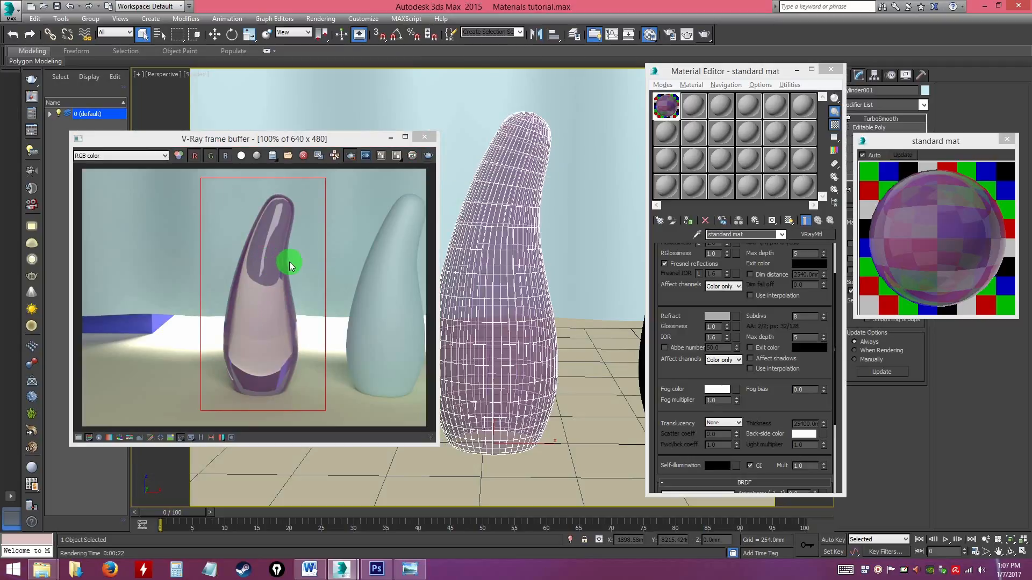
Examine the refraction subdivisions setting of "standard mat"
drag(673, 379, 675, 360)
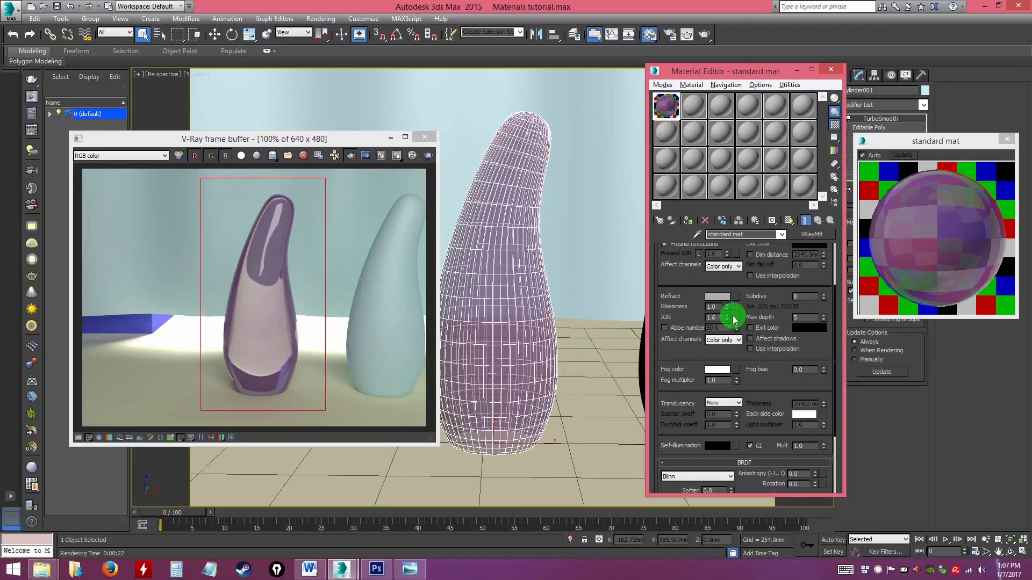
drag(804, 296, 789, 298)
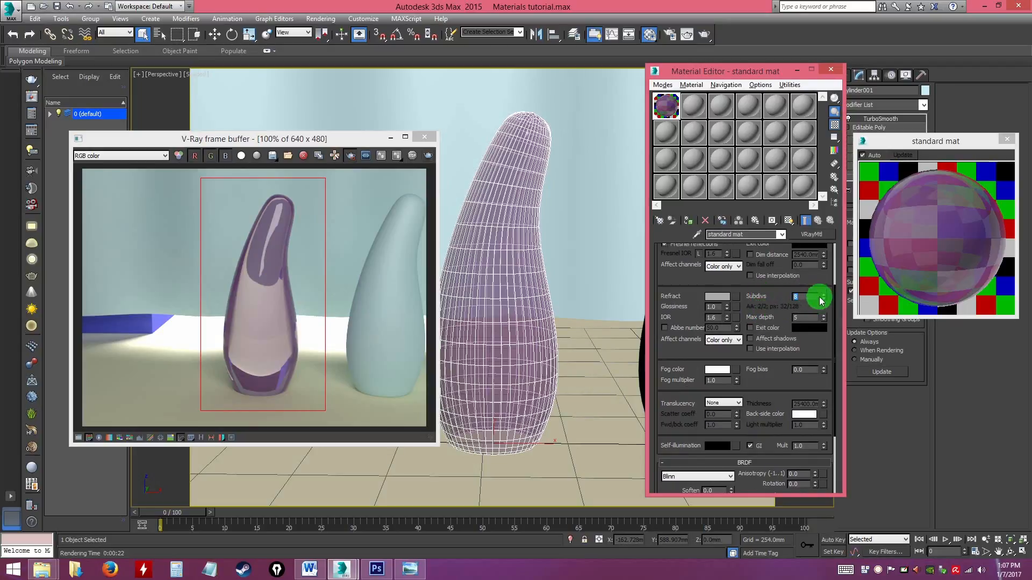
text(3)
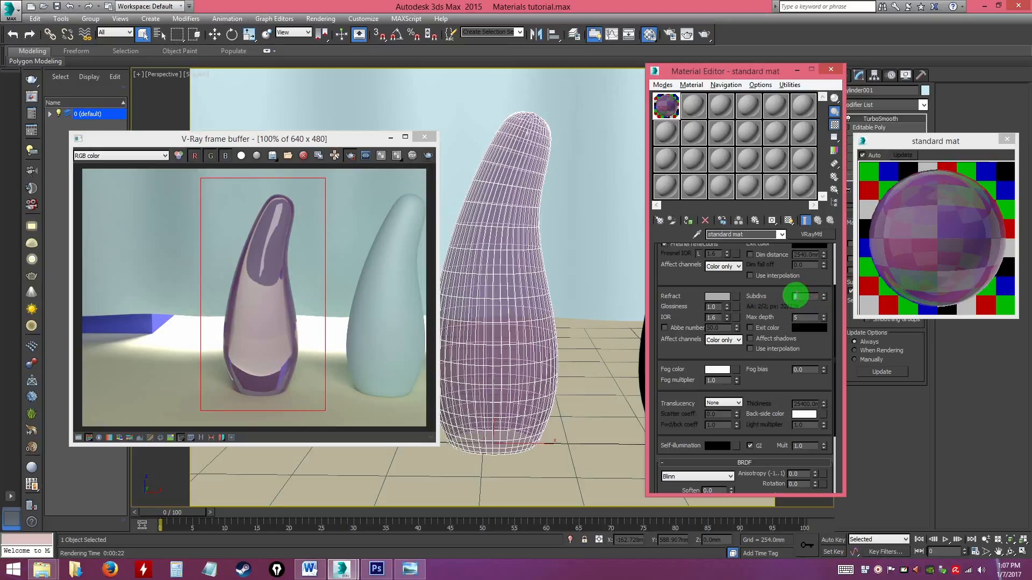
click(675, 350)
Open the refraction glossiness value of "standard mat" for editing
drag(680, 357, 684, 350)
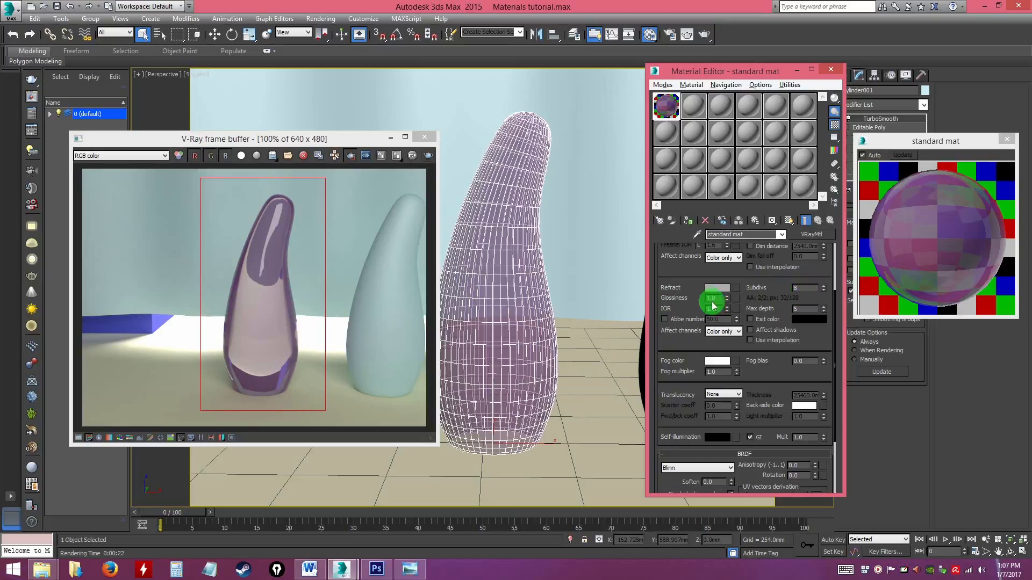
drag(678, 342, 681, 358)
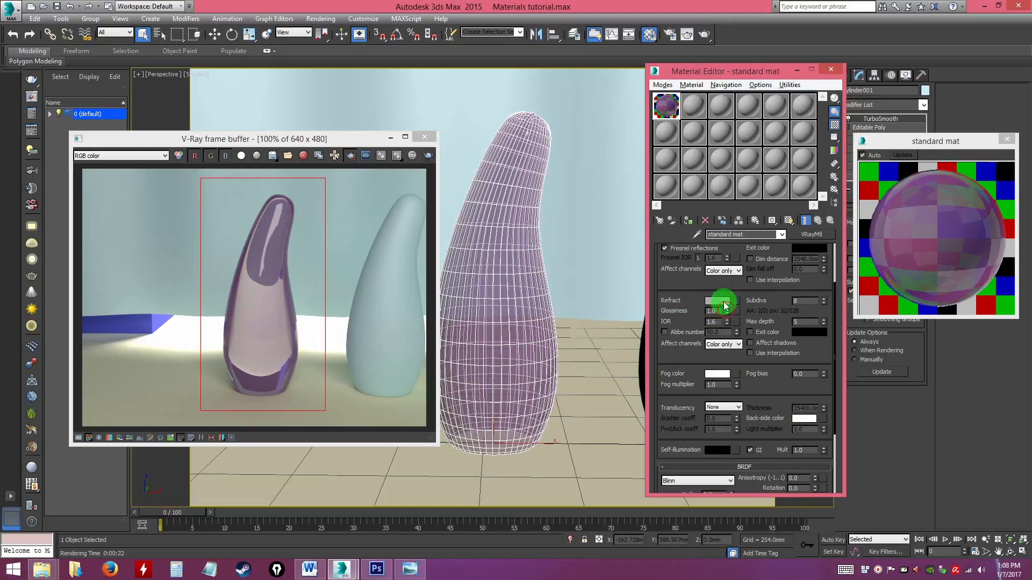
drag(719, 312, 700, 313)
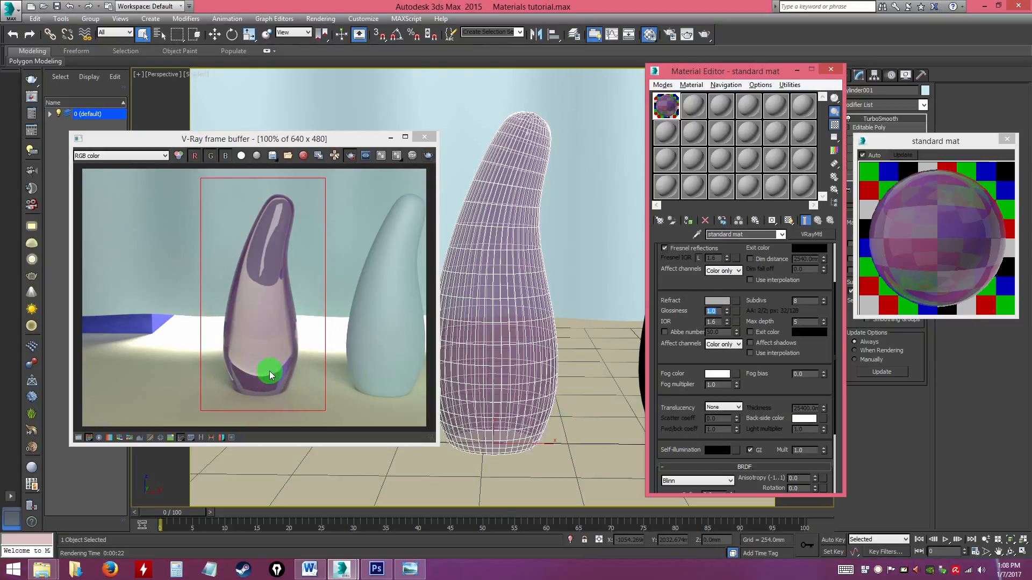
Set the refraction glossiness of the purple standard mat to 0.6 and render the selected region
drag(675, 285, 672, 329)
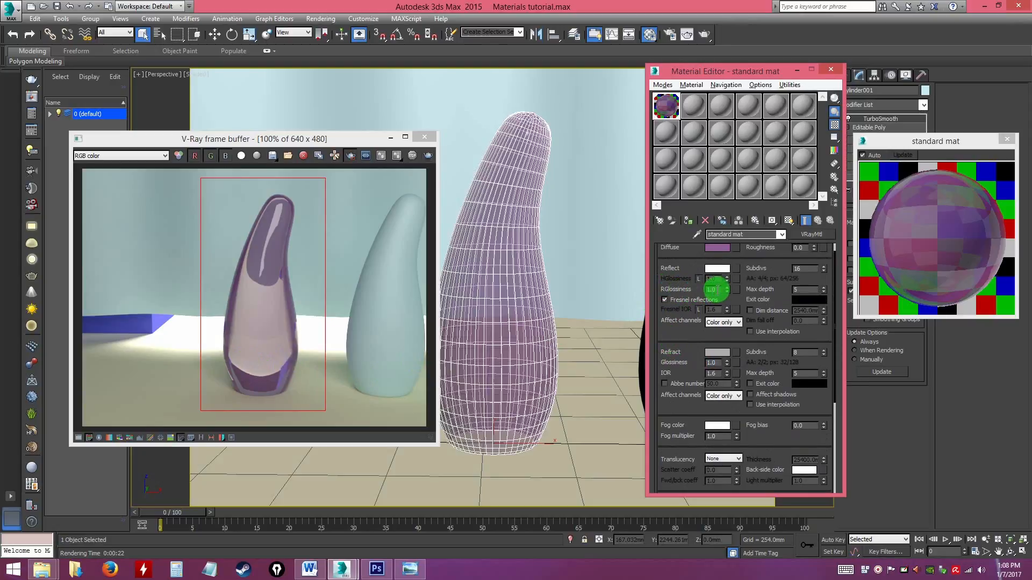
mouse_move(680, 339)
mouse_down()
mouse_move(679, 320)
mouse_move(679, 335)
mouse_up()
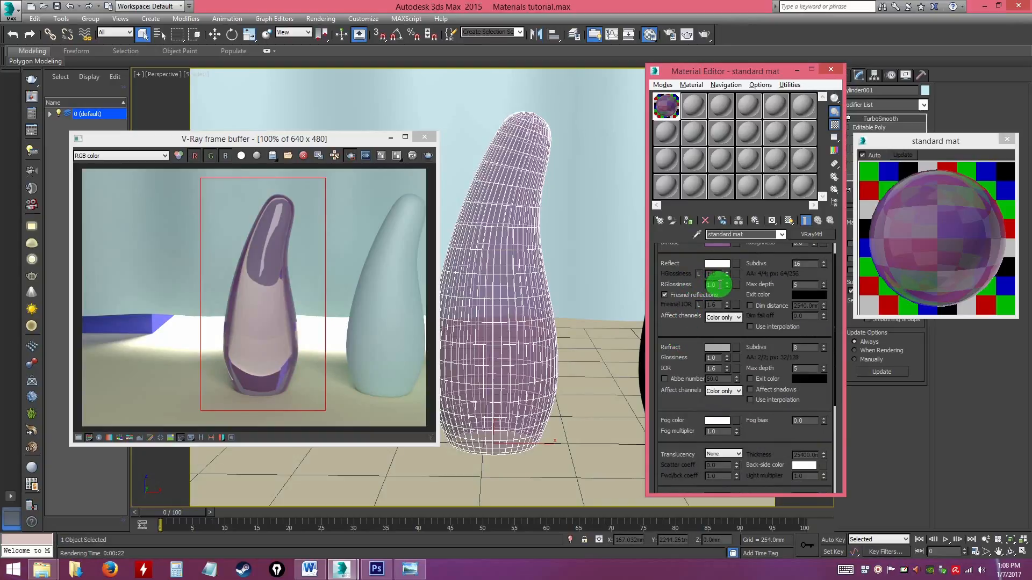
drag(676, 338, 694, 302)
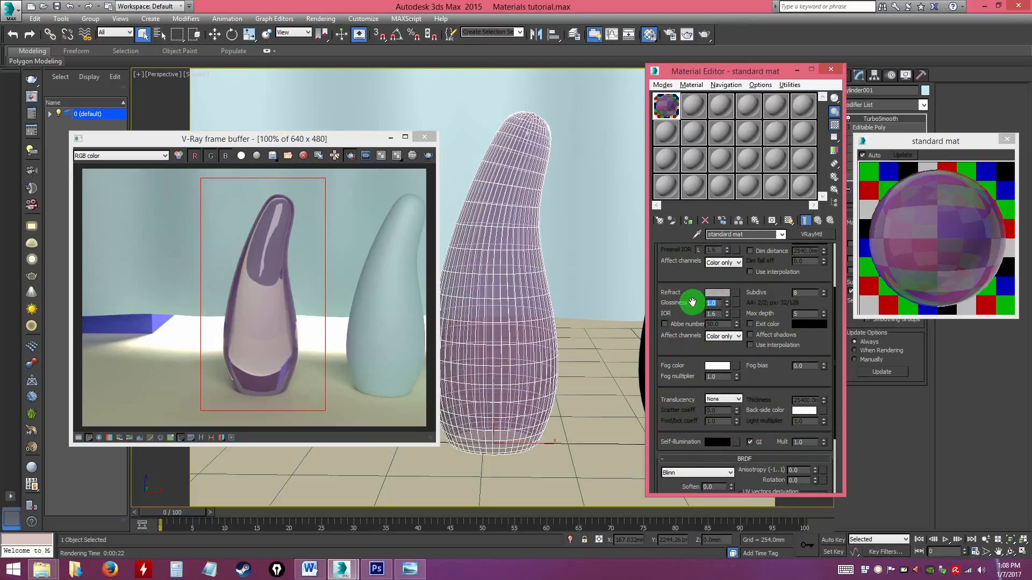
text(0.)
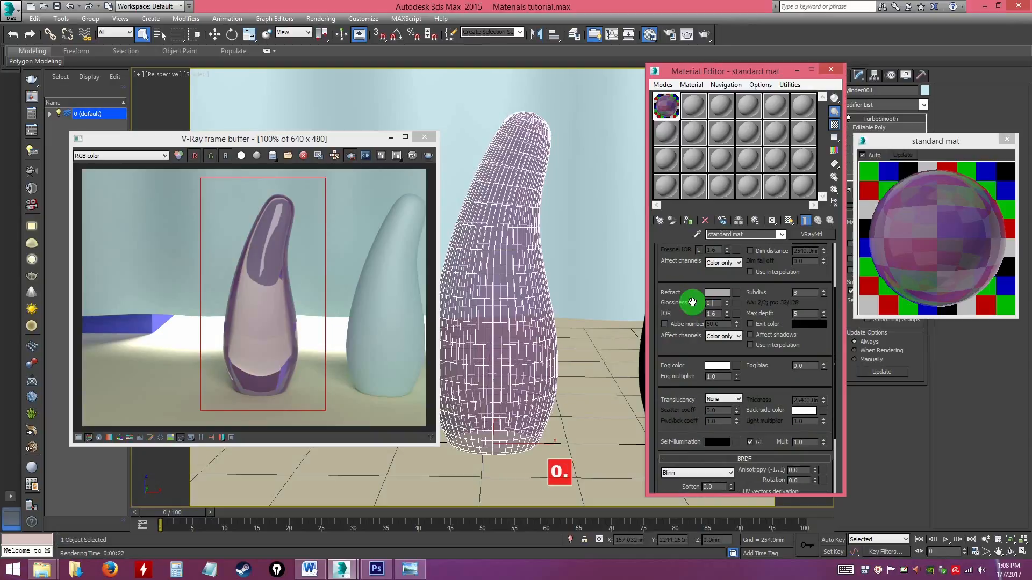
text(6)
key(Return)
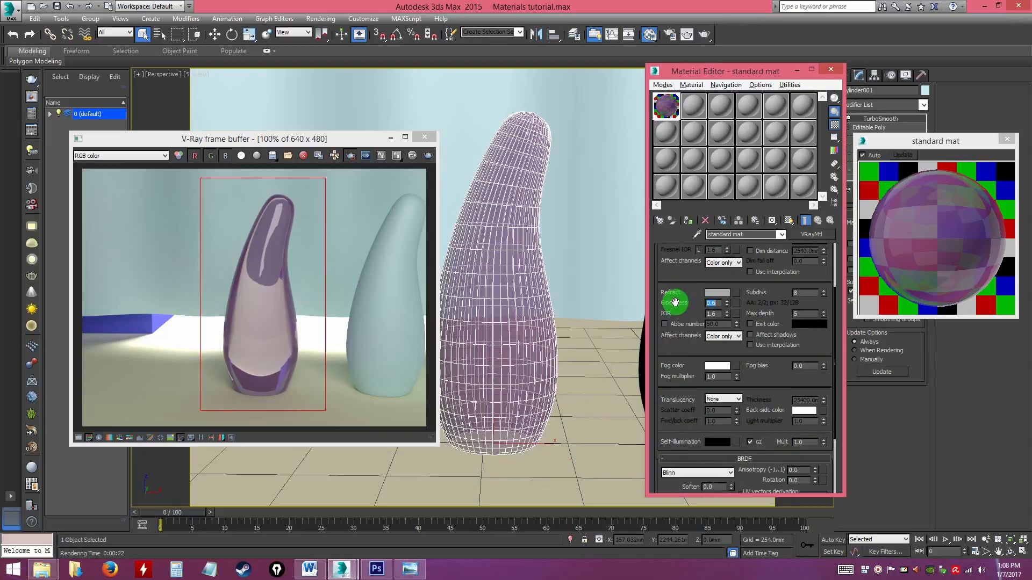
click(429, 156)
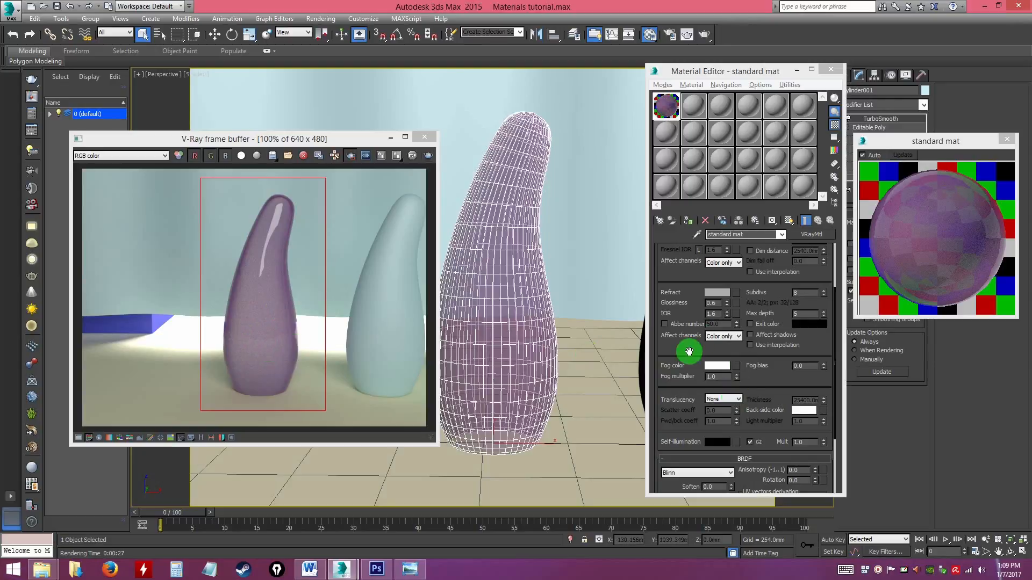
Raise the refraction glossiness to 0.8, then to 0.9, and render the region again
drag(683, 353, 683, 362)
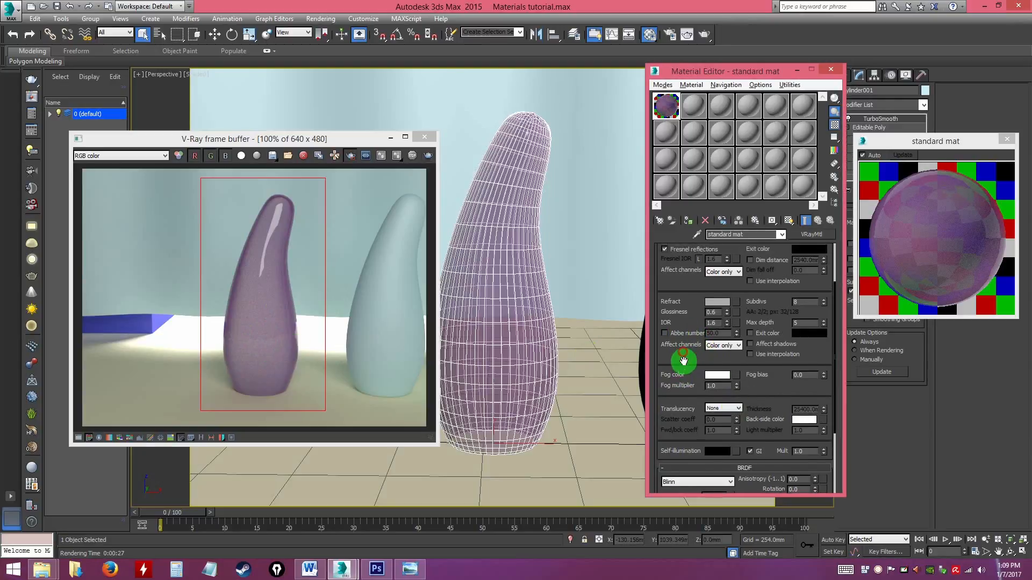
text(0.8)
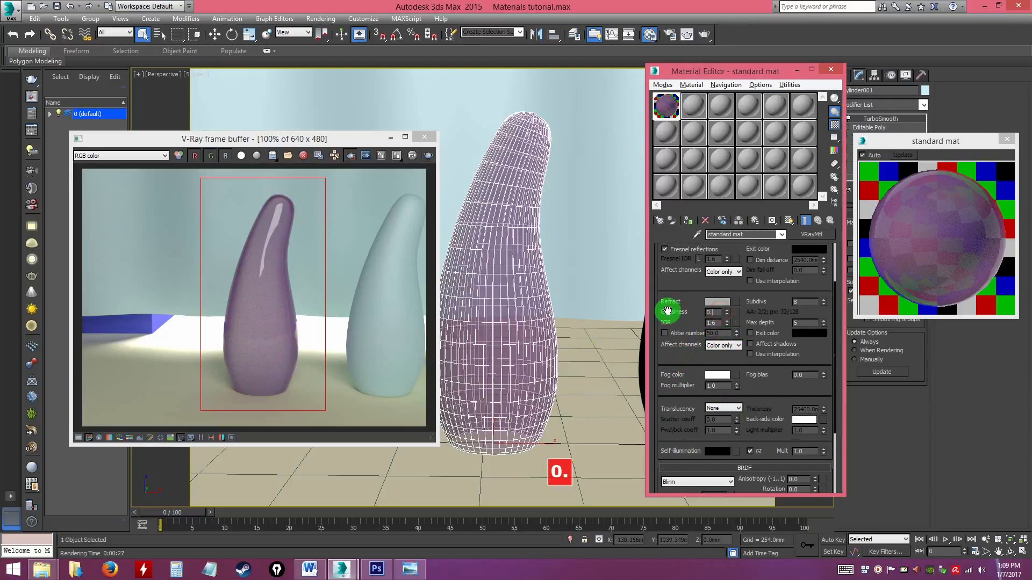
key(Return)
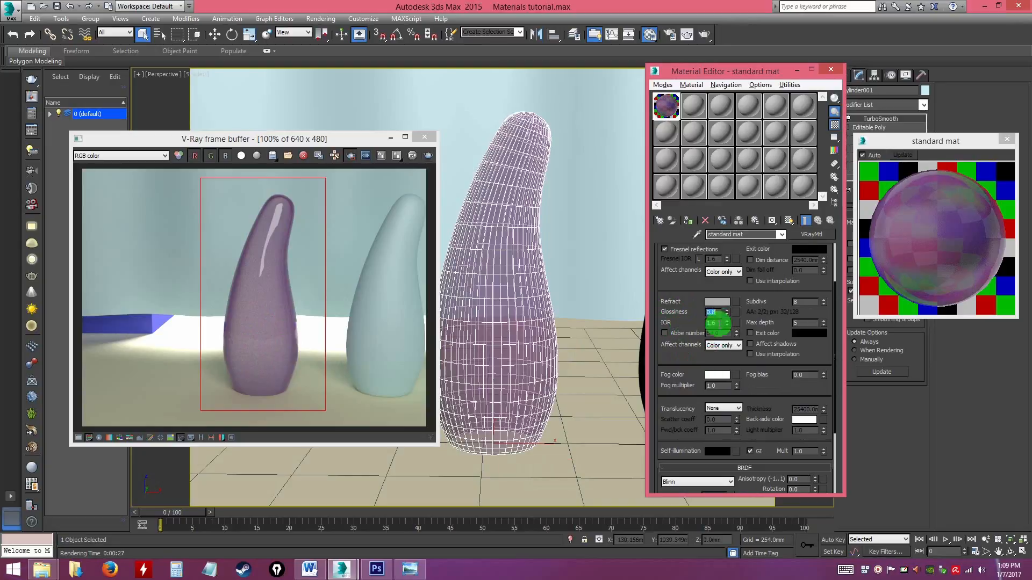
double_click(720, 311)
text(0.9)
key(Return)
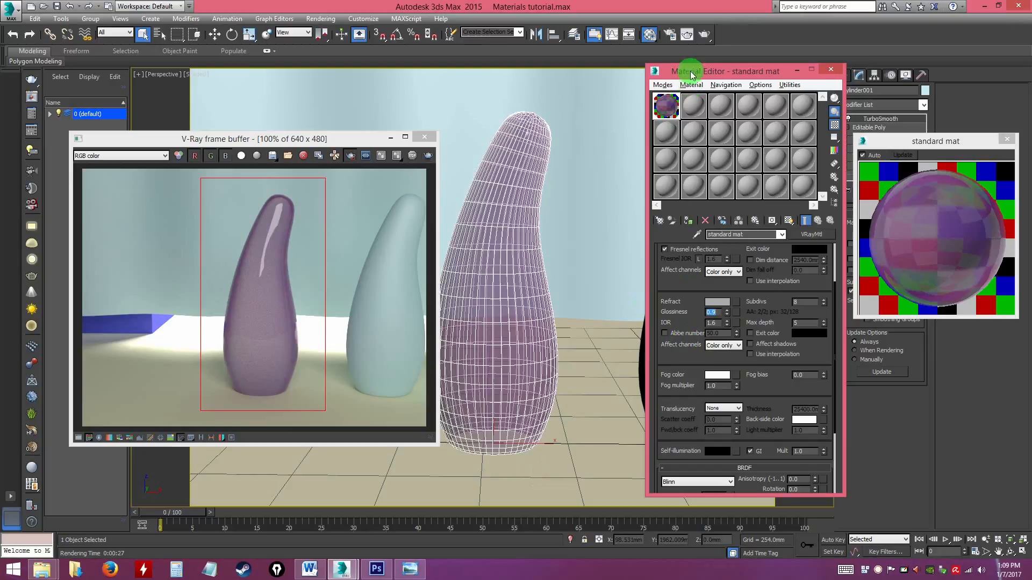
click(704, 34)
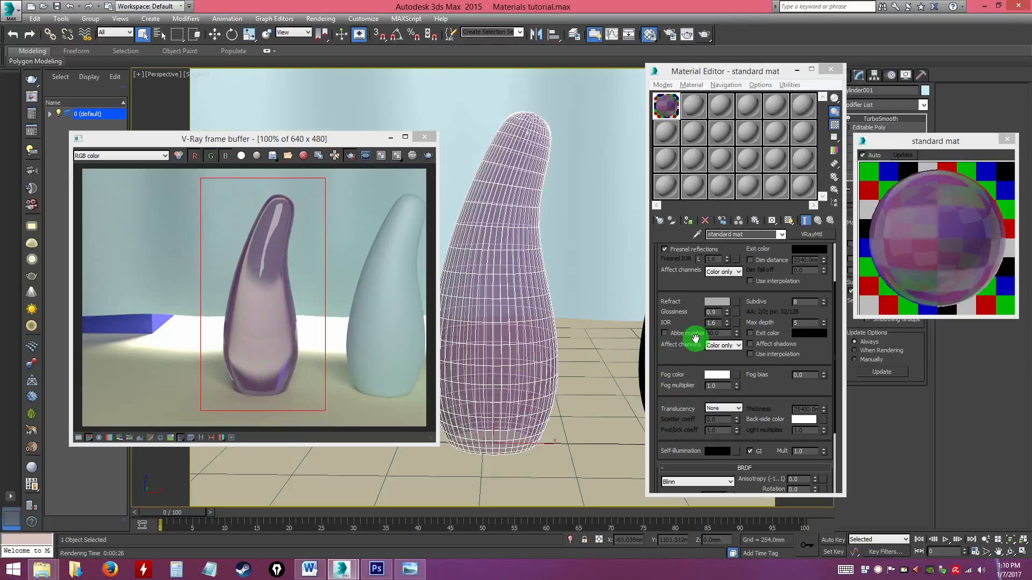
Restore the refraction glossiness of standard mat to 1.0
double_click(804, 301)
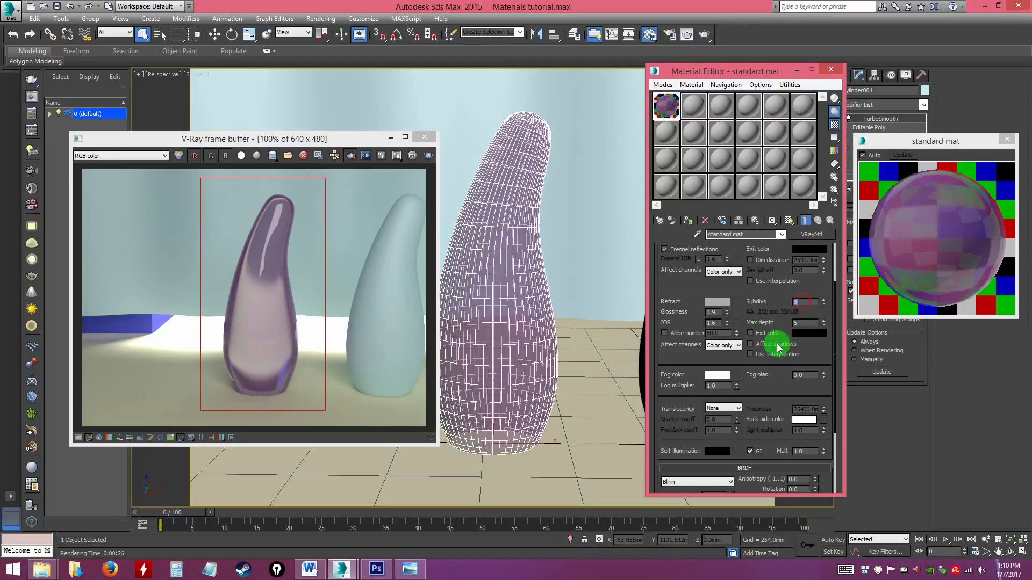
click(673, 360)
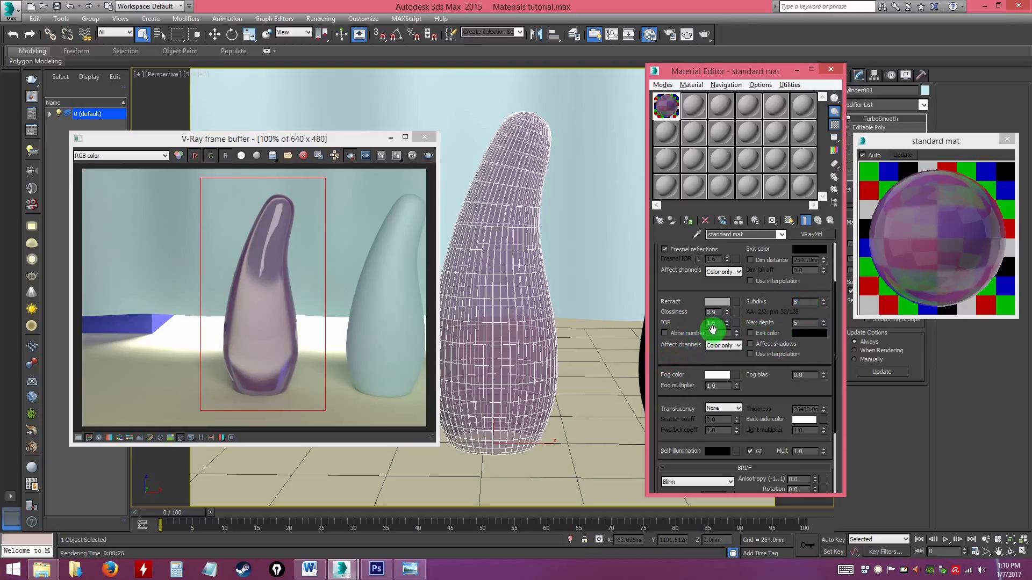
drag(718, 312, 684, 311)
key(Return)
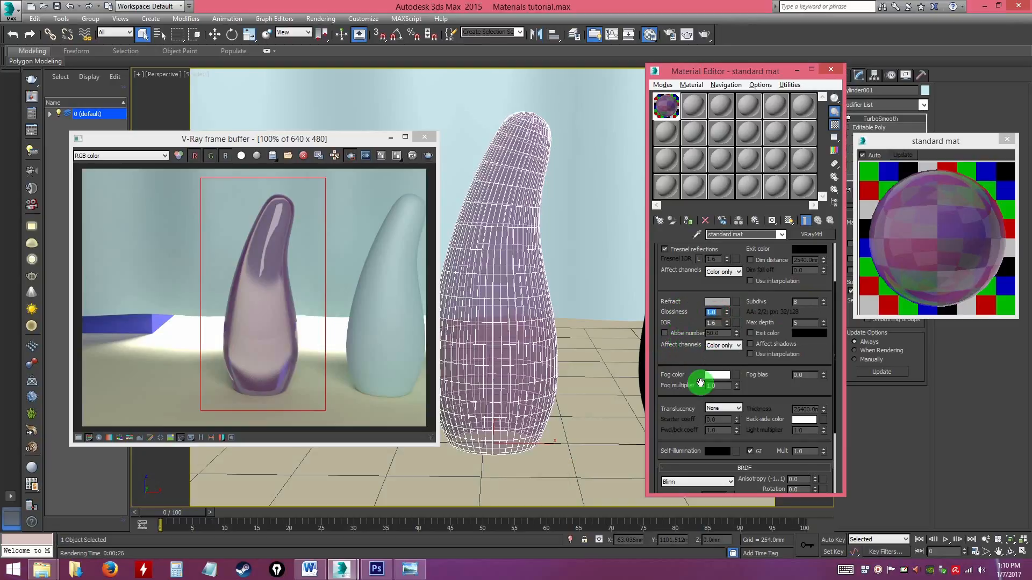
click(677, 362)
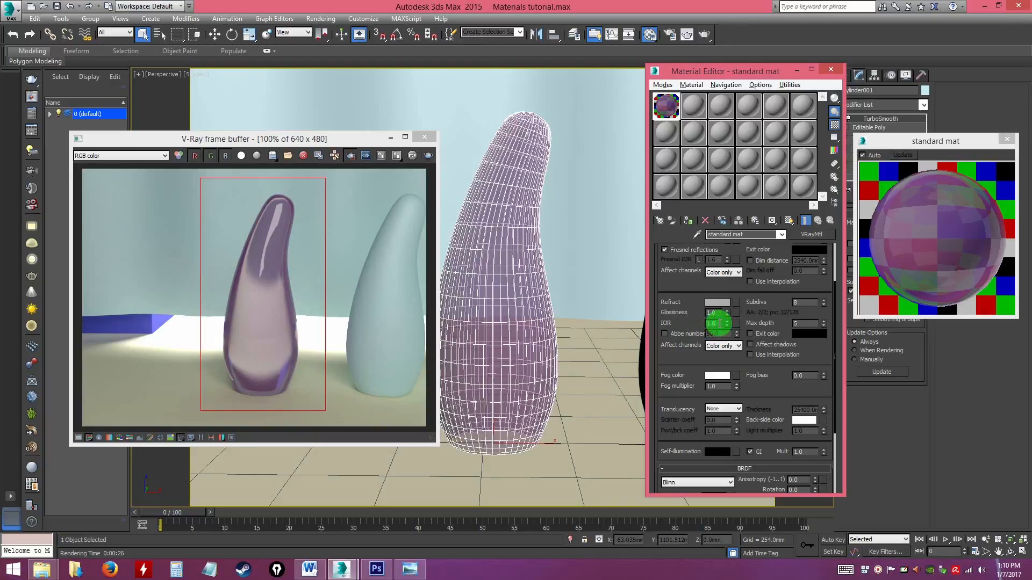
Set the refraction IOR of standard mat to 1.0 and render the region
drag(719, 323, 684, 322)
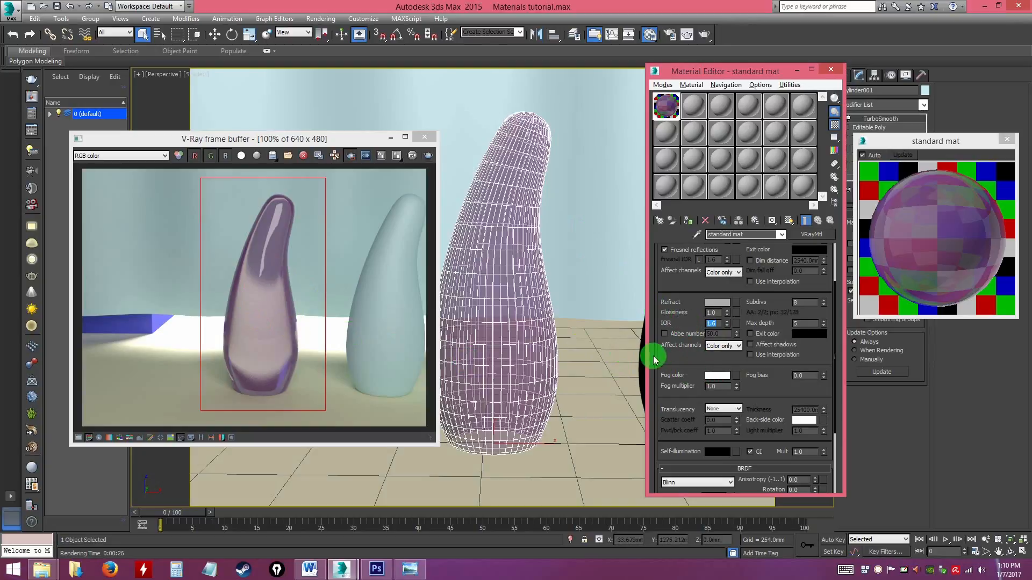
drag(719, 323, 701, 323)
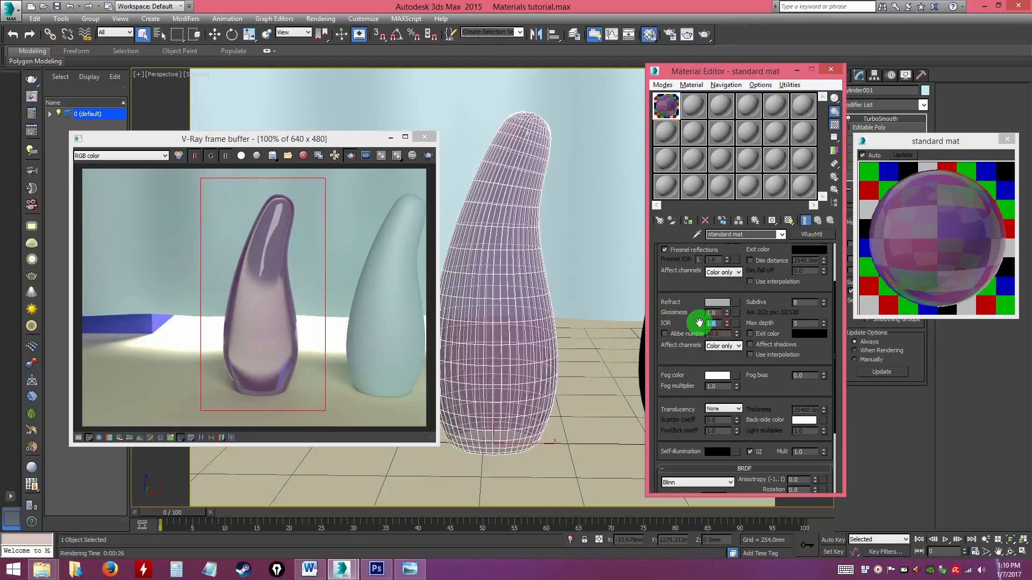
text(1)
key(Return)
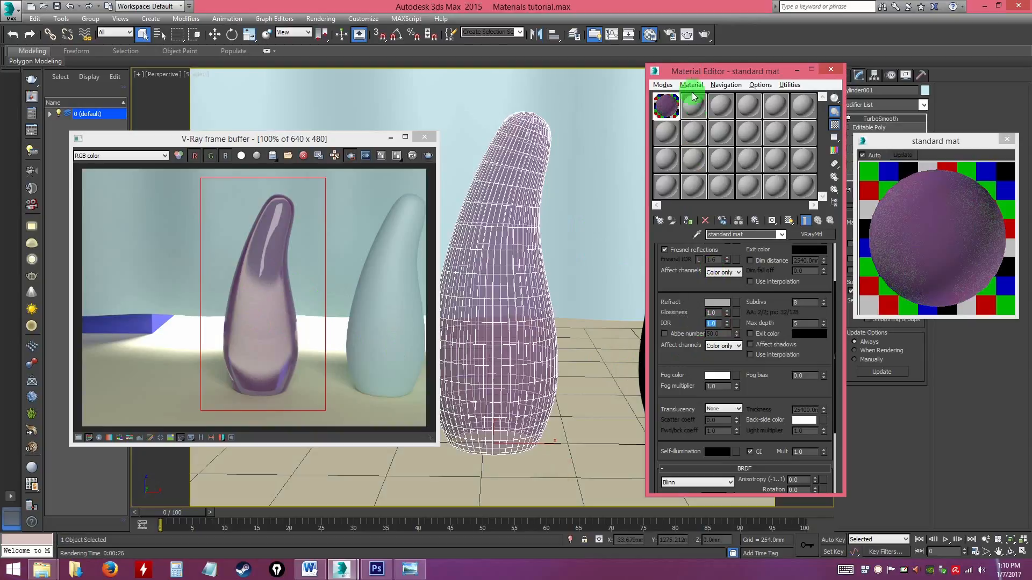
click(706, 35)
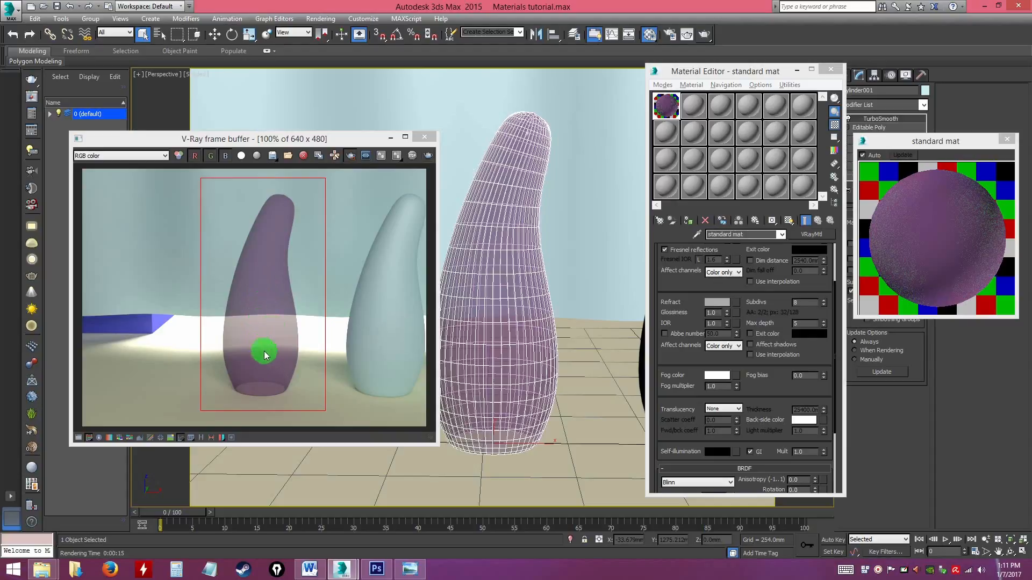
Lower the refraction IOR to 0.8 and render the region to compare the distortion
double_click(712, 323)
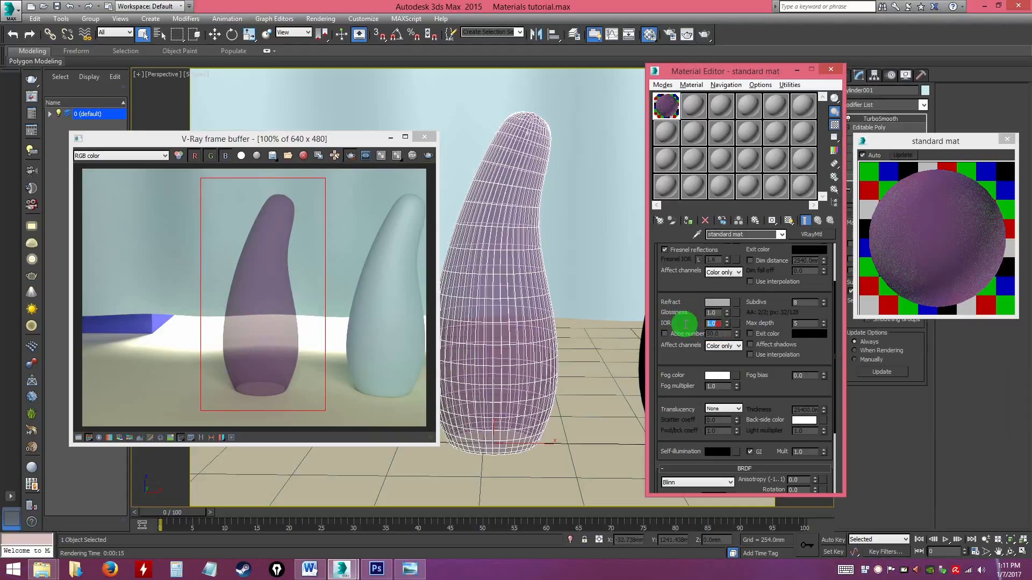
text(0.8)
key(Return)
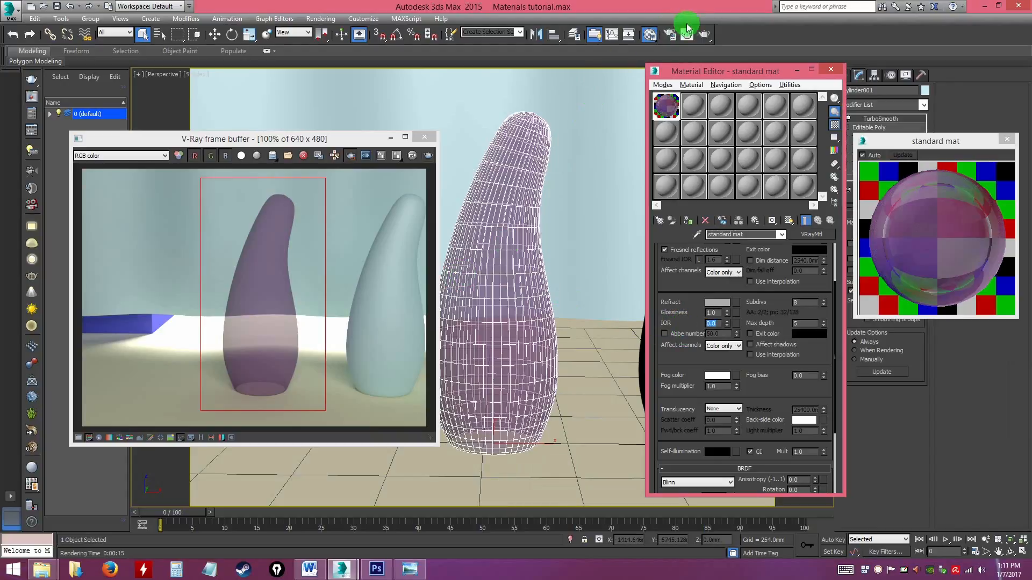
click(704, 35)
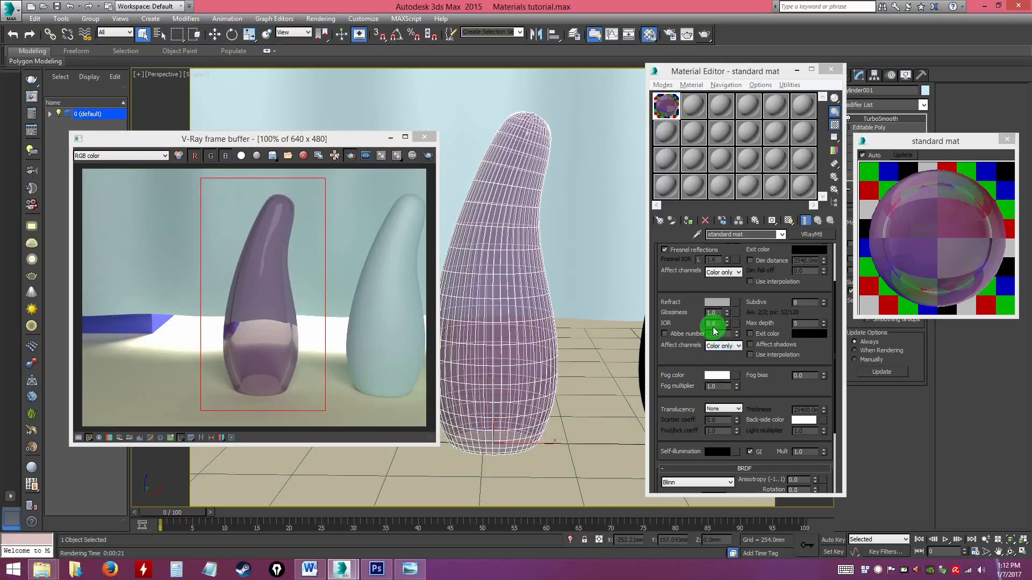
Change the refraction IOR to 1.2 and render the region again
drag(713, 323, 685, 325)
text(1.2)
key(Return)
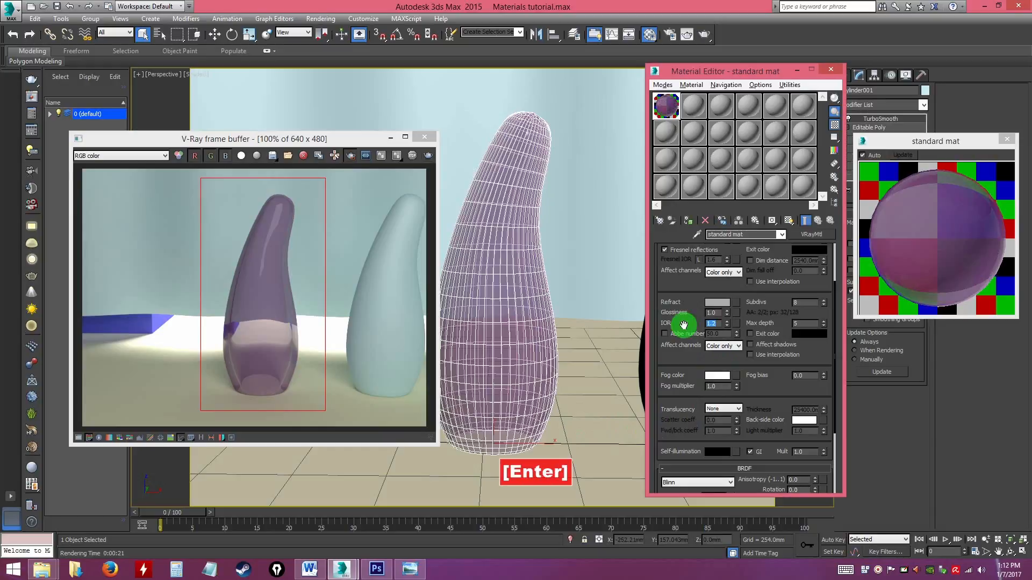
click(704, 34)
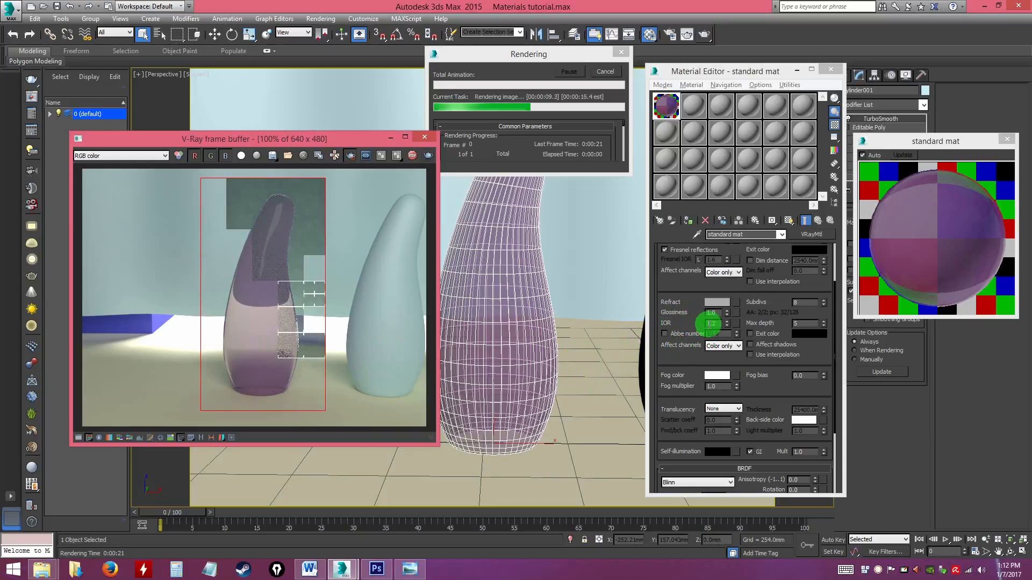
Set the refraction IOR of standard mat back to 1.6
click(712, 323)
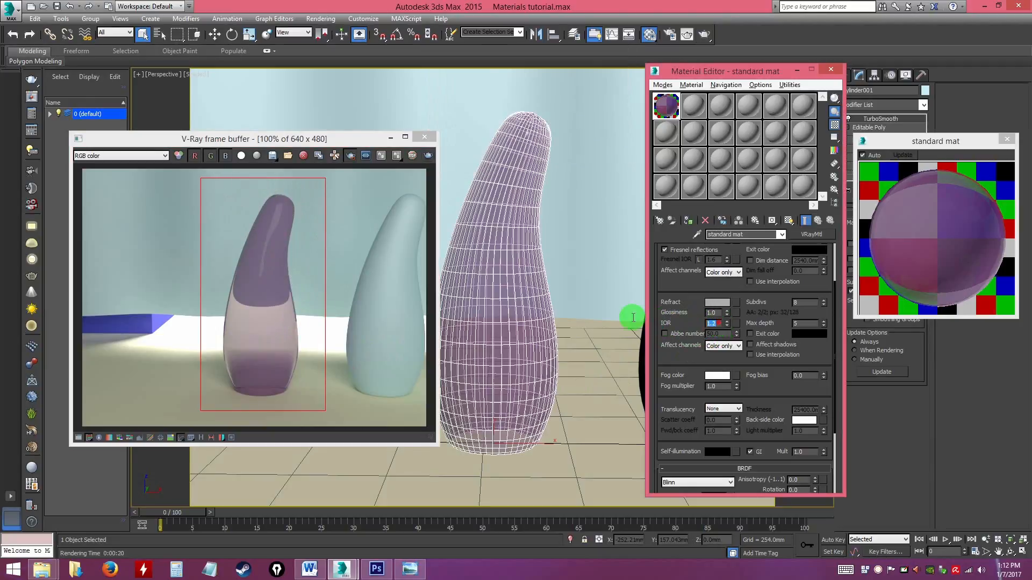
text(1.6)
key(Return)
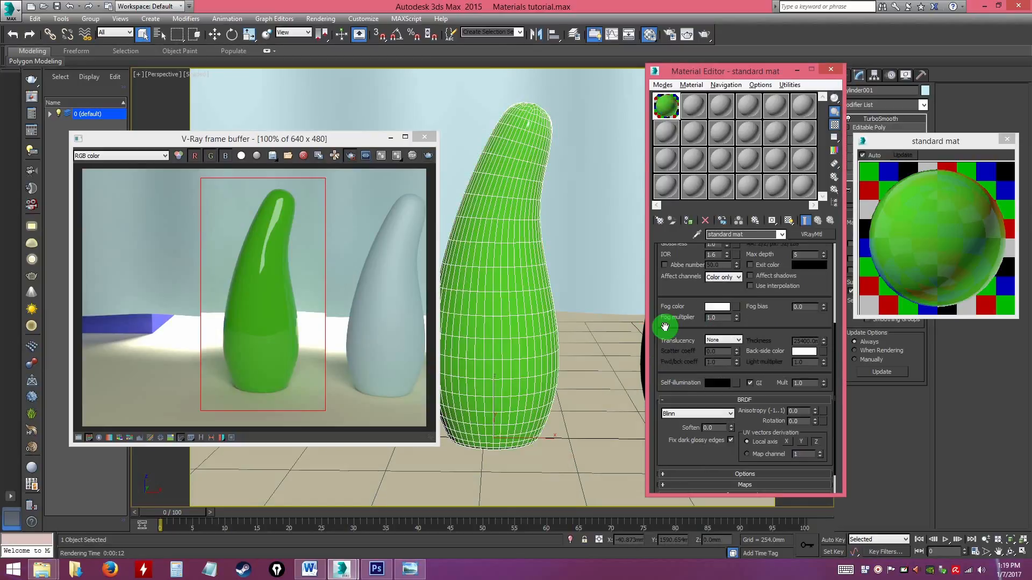
Clear the view of the scene and select the light blue curved object next to the green one
drag(668, 322, 675, 393)
drag(357, 142, 327, 143)
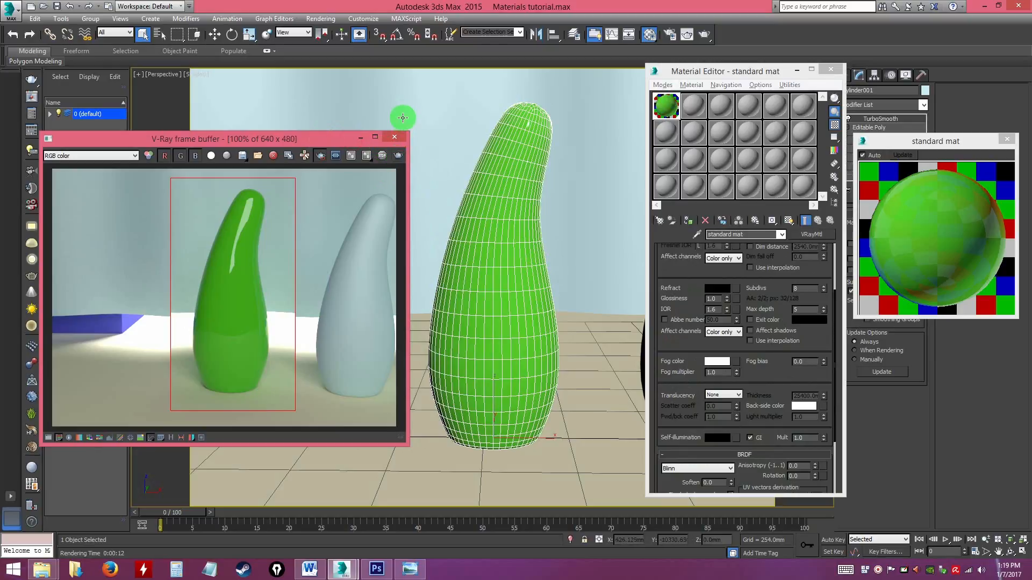
drag(714, 71, 813, 76)
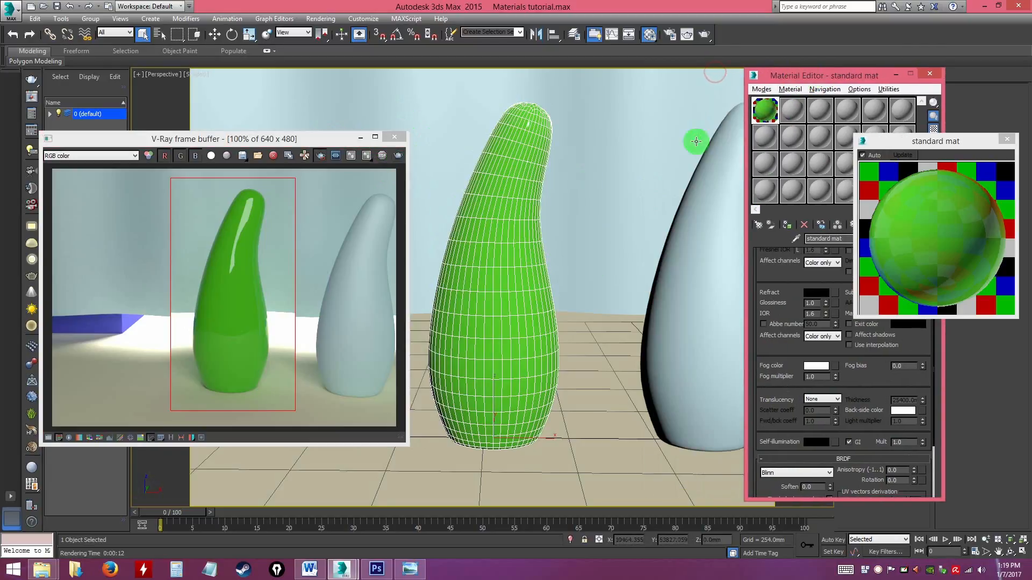
alt+middle_drag(596, 292, 543, 320)
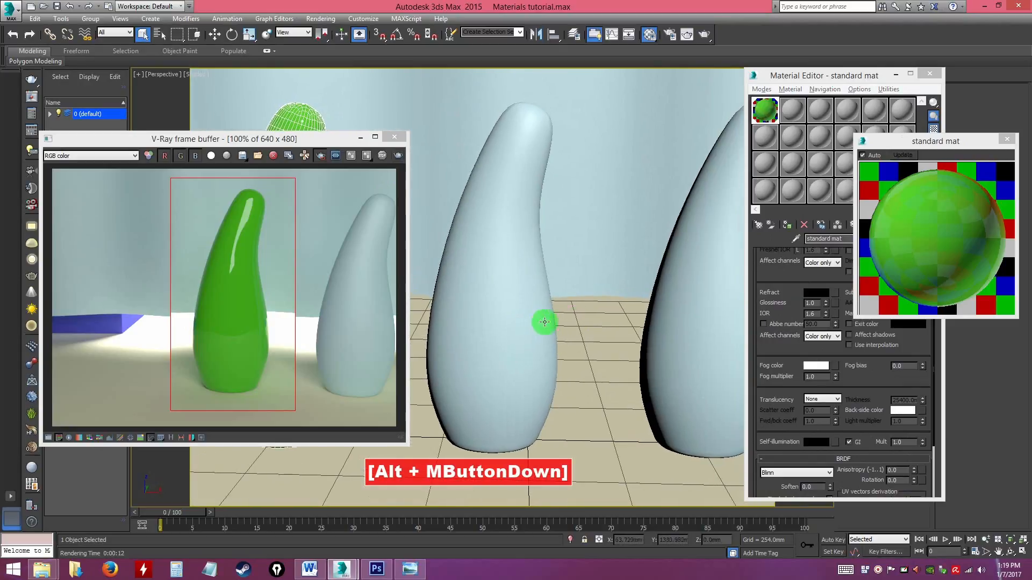
click(509, 263)
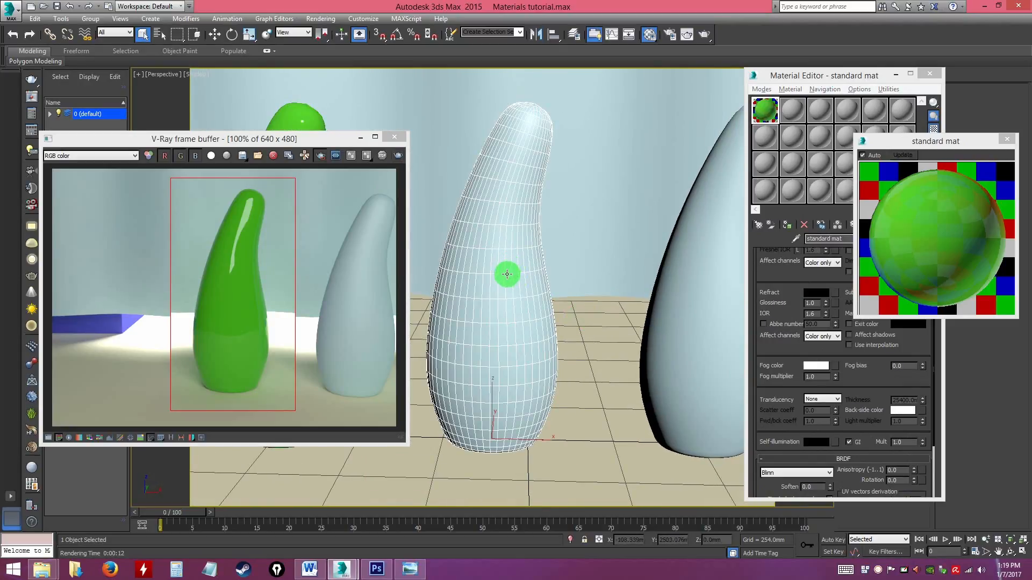
Name the second sample material "light object mat" and assign it to the selected light blue object
drag(812, 69, 713, 69)
click(715, 109)
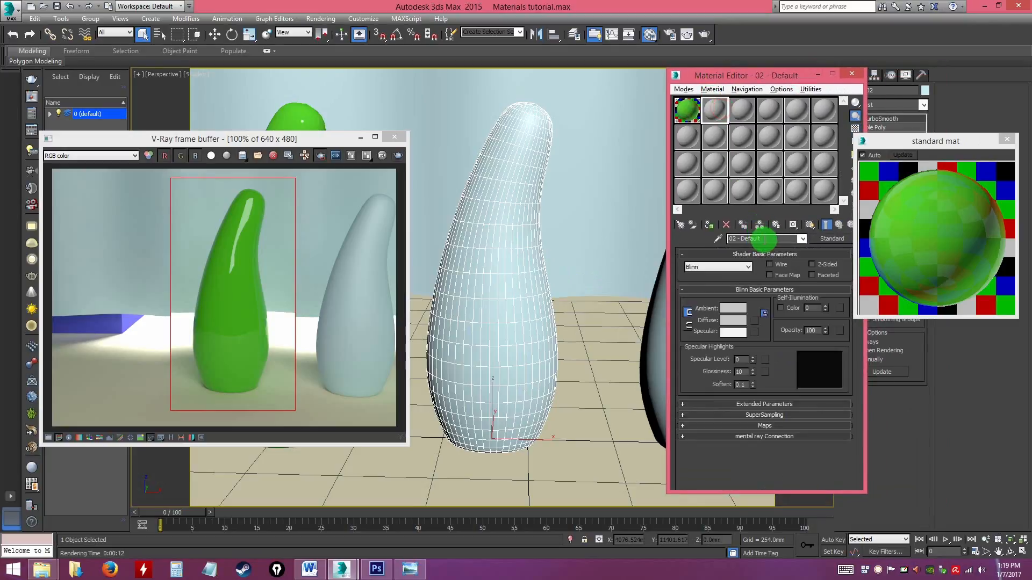
drag(764, 239, 623, 234)
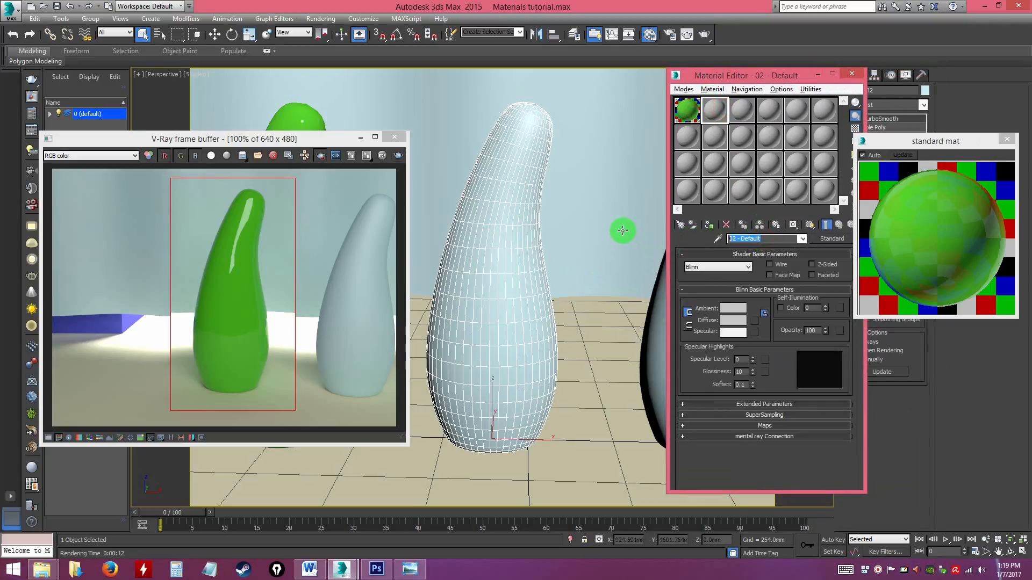
text(light object)
key(Return)
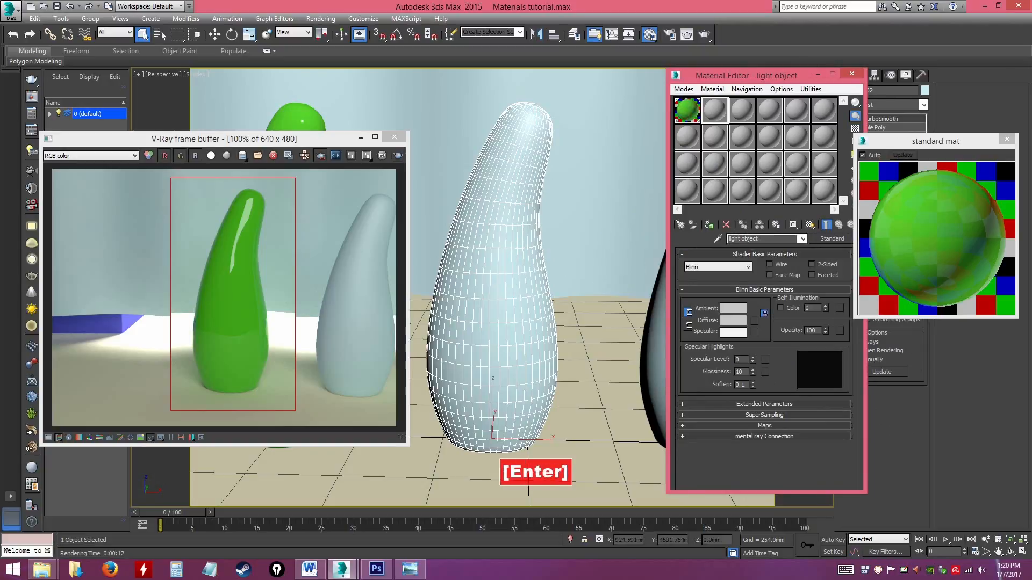
click(766, 240)
text(mat)
key(Return)
drag(672, 213, 501, 235)
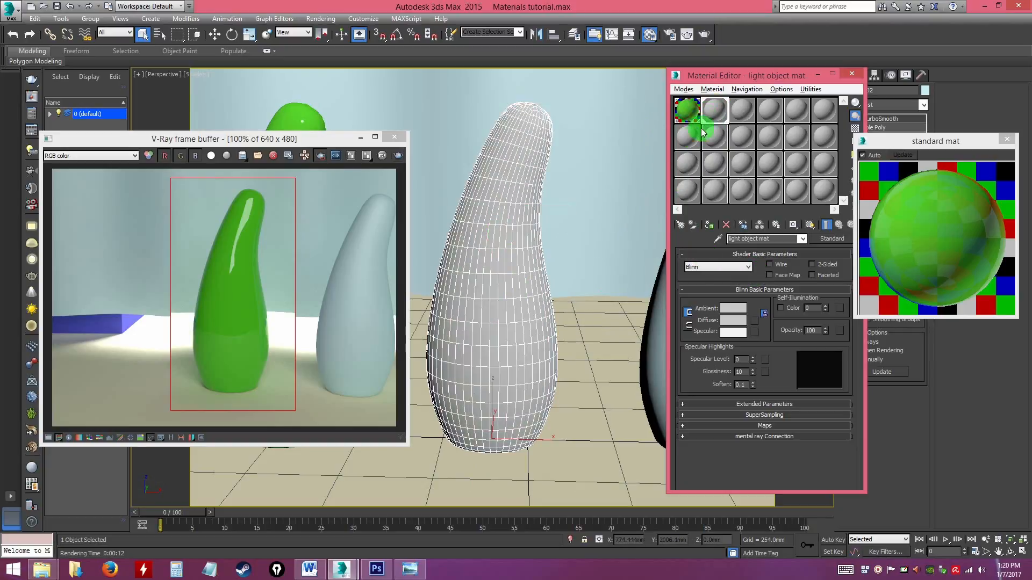
Change light object mat to a VRayMtl material and set its diffuse color to a light yellow
click(827, 236)
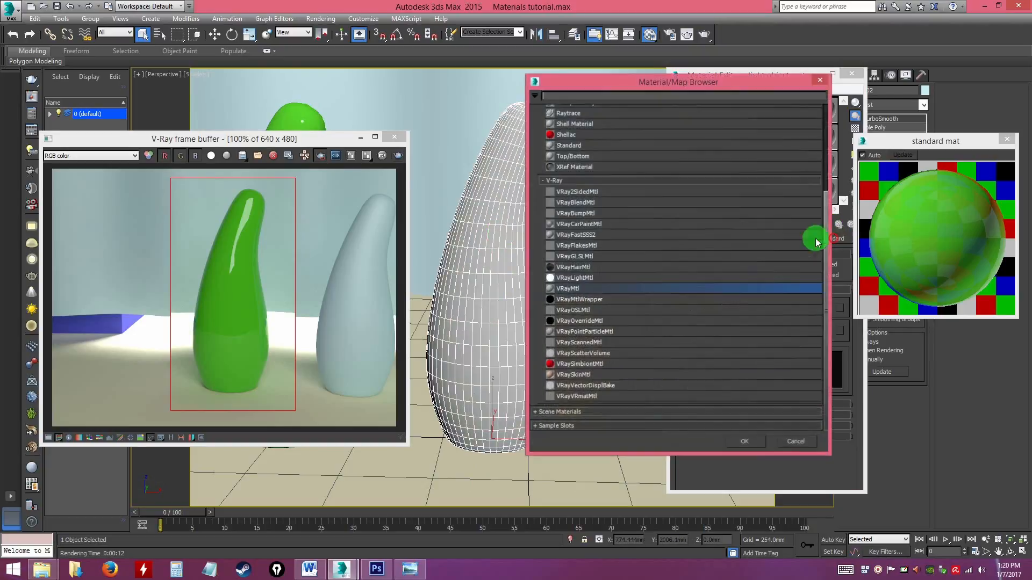
double_click(577, 289)
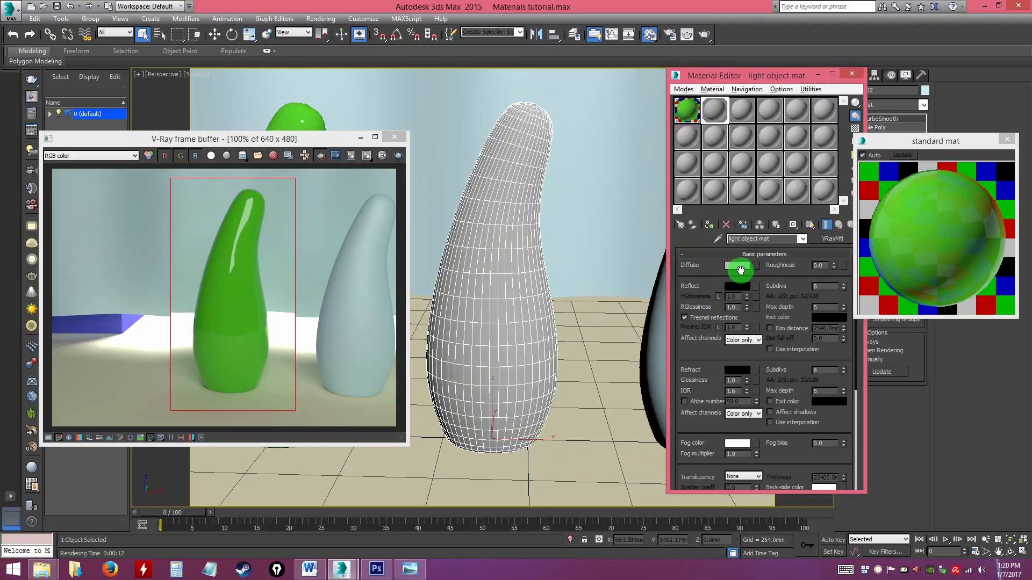
click(740, 266)
drag(207, 139, 186, 102)
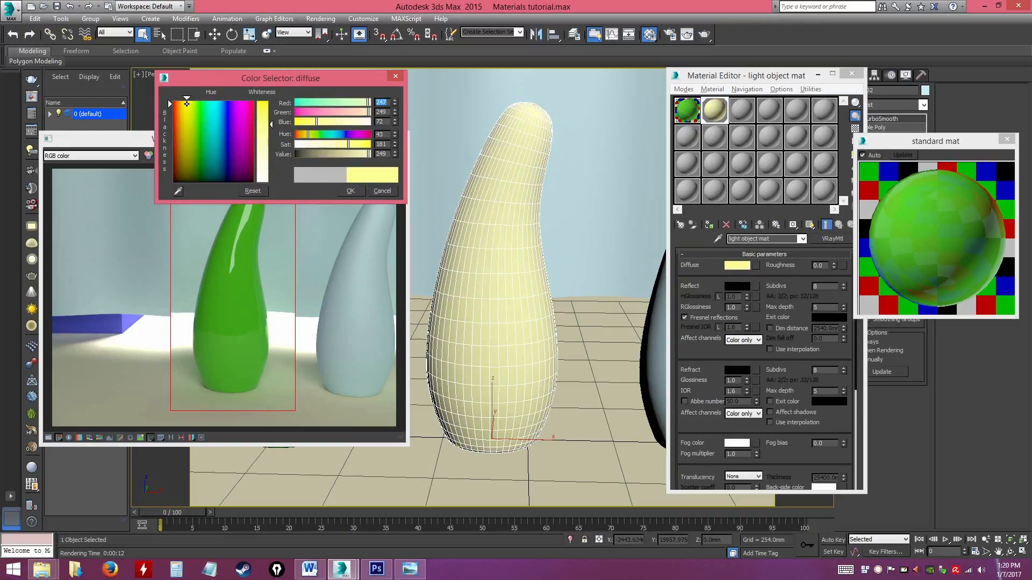
click(351, 190)
Examine the self-illumination settings of light object mat and try a region render of the yellow object
mouse_move(537, 299)
alt+middle_down()
mouse_move(524, 287)
mouse_move(548, 308)
mouse_move(530, 305)
alt+middle_up()
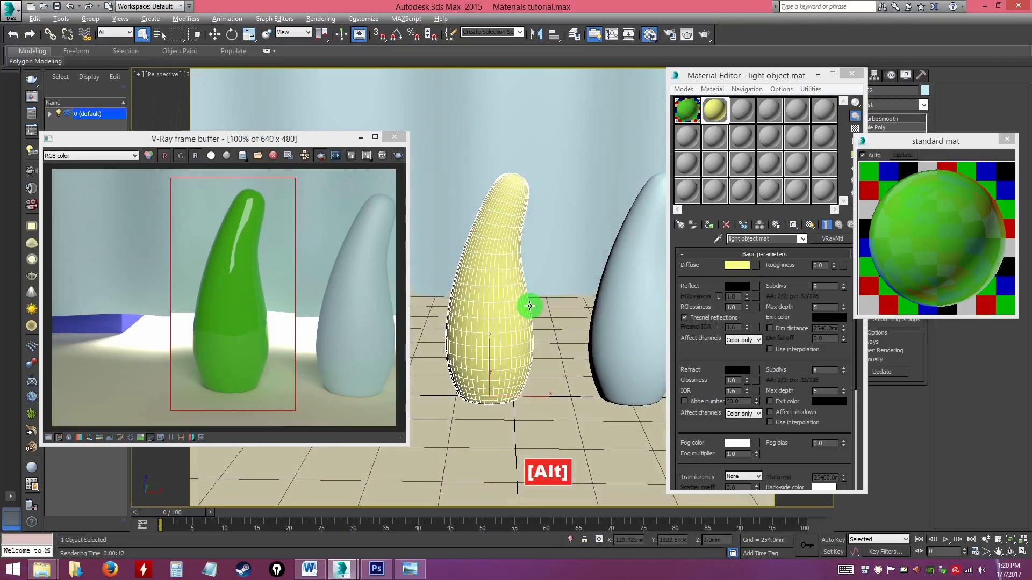
click(700, 357)
drag(699, 357, 717, 223)
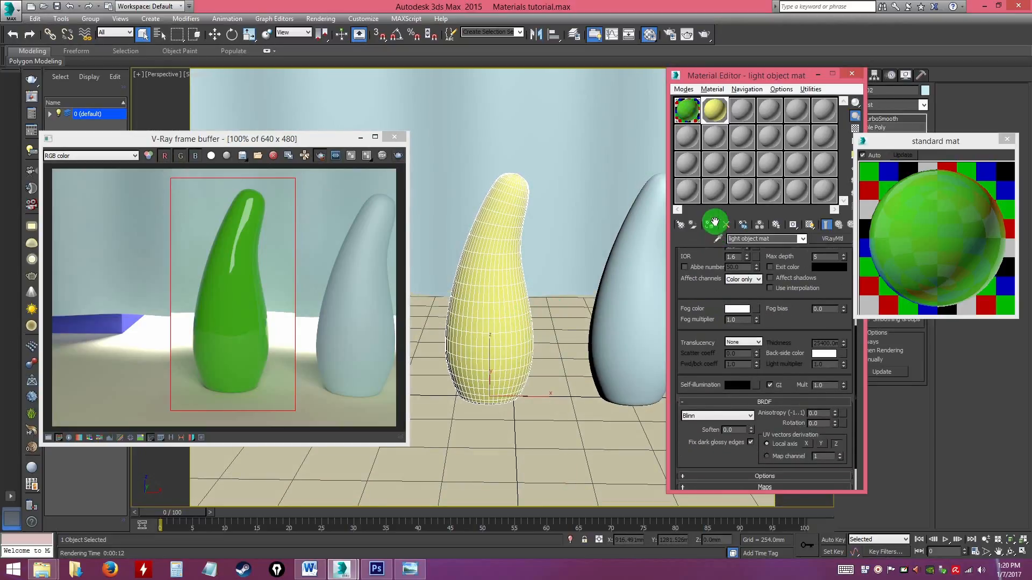
drag(683, 367, 691, 283)
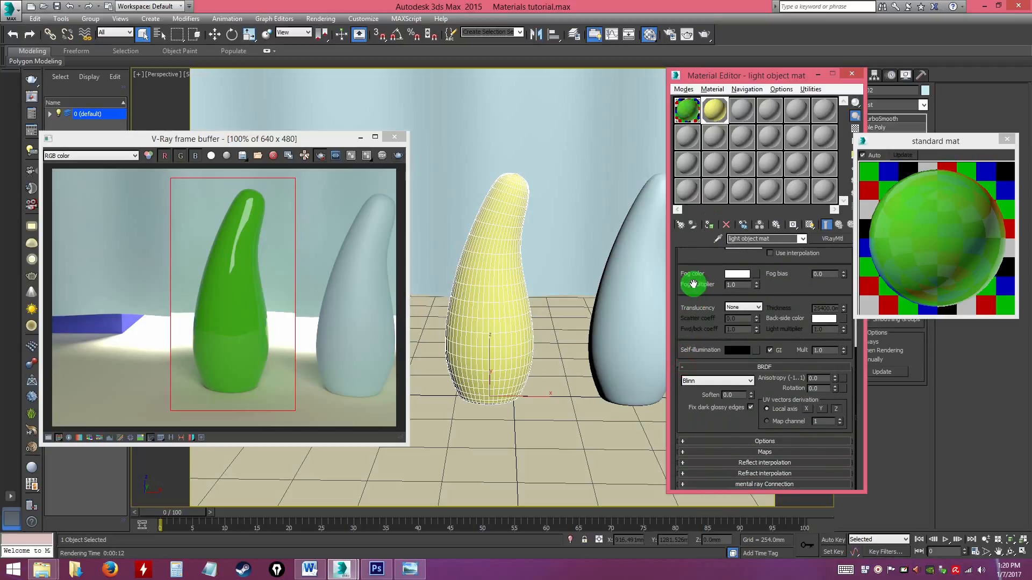
click(695, 352)
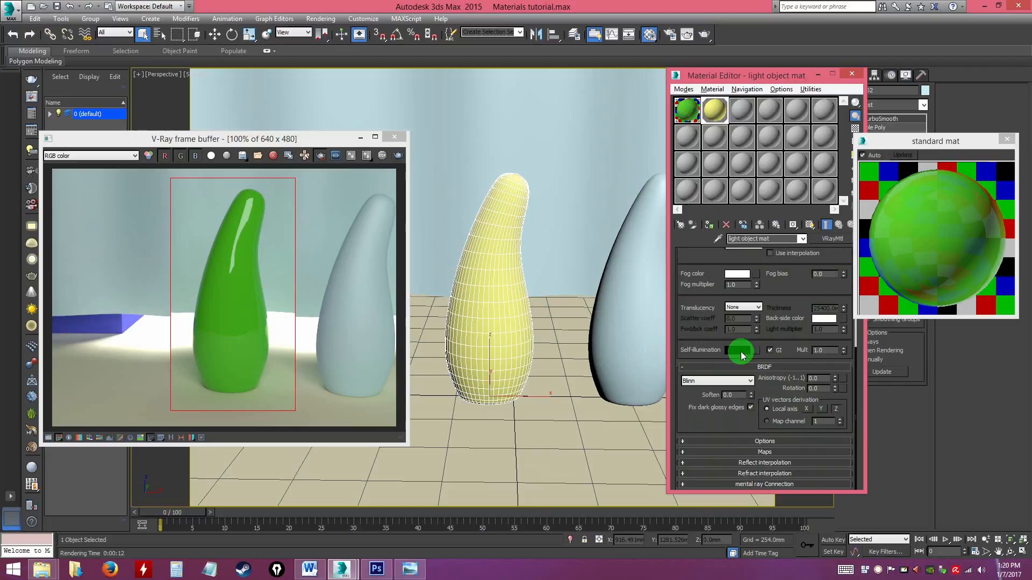
drag(743, 356, 361, 269)
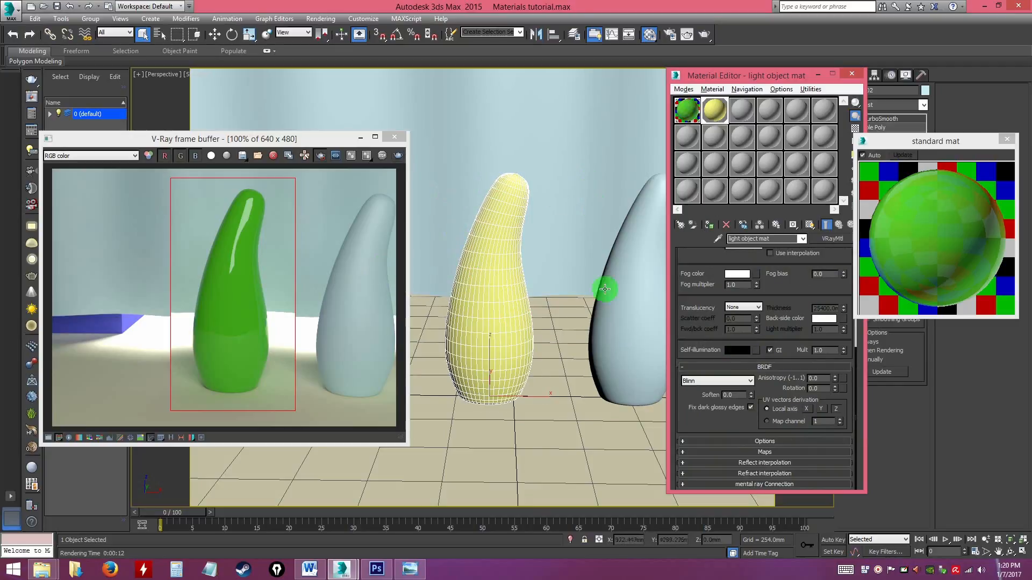
click(704, 35)
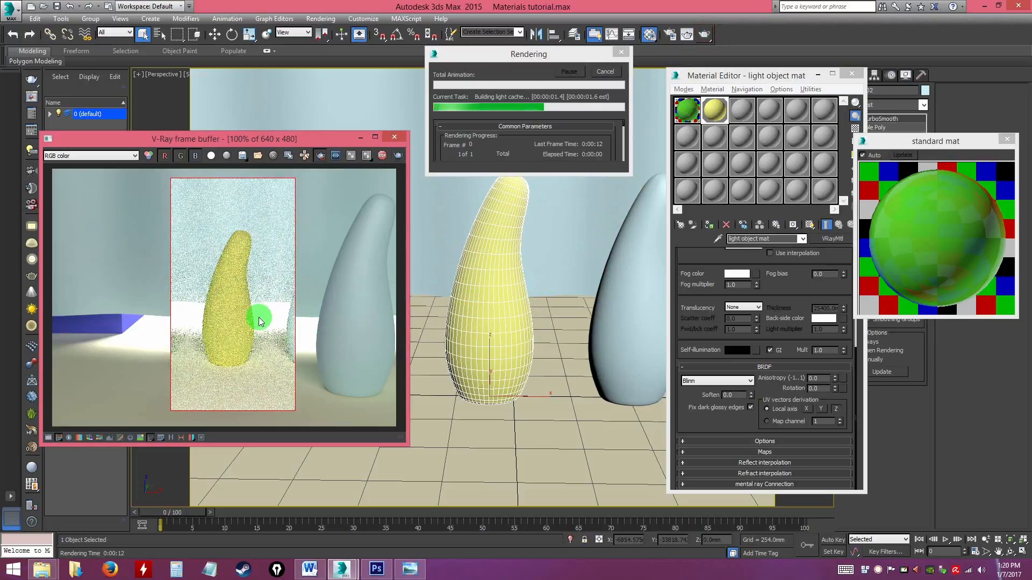
click(612, 72)
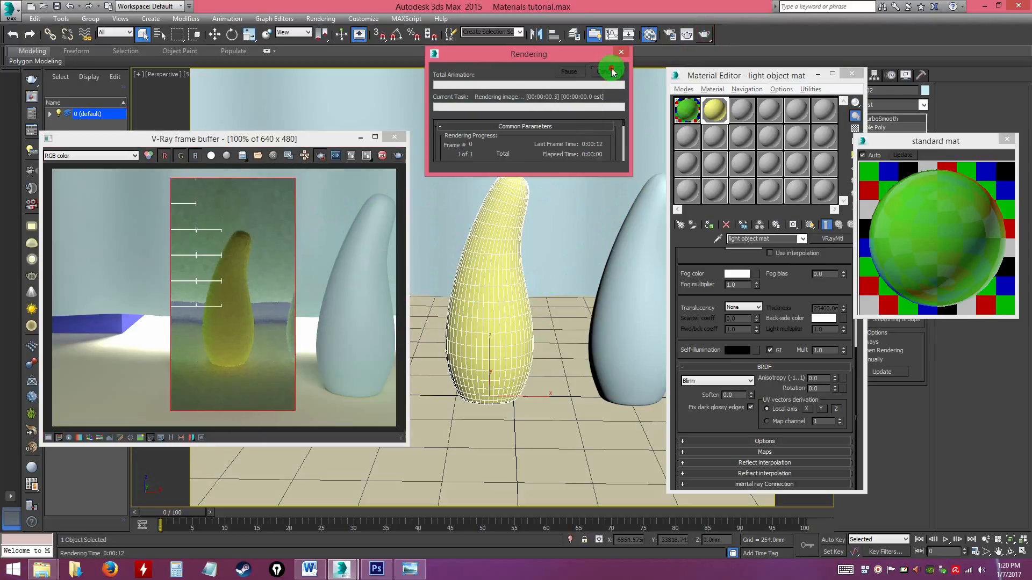
Turn off region rendering, test-render the whole scene and close the frame buffer
click(320, 155)
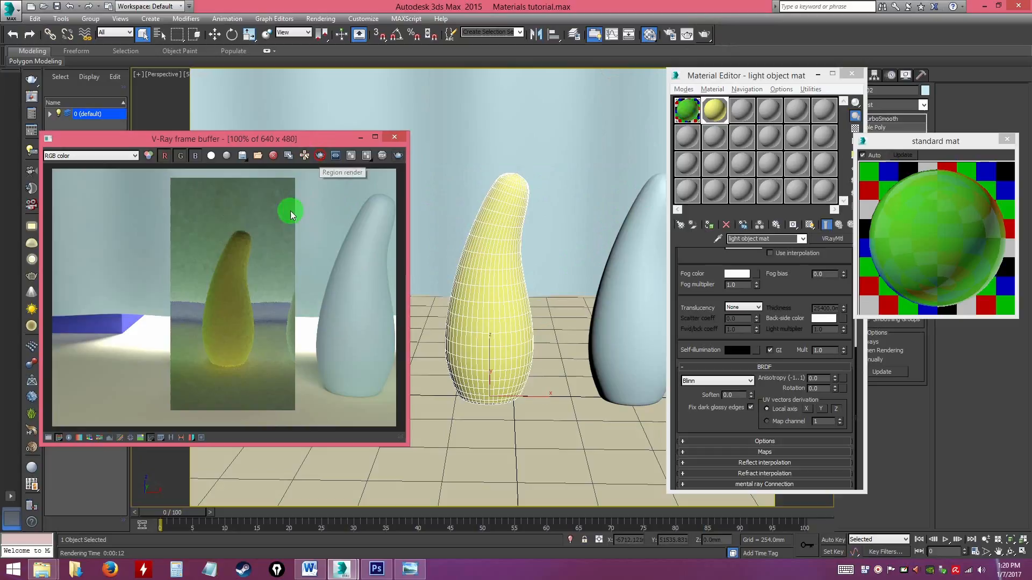
click(322, 158)
click(321, 157)
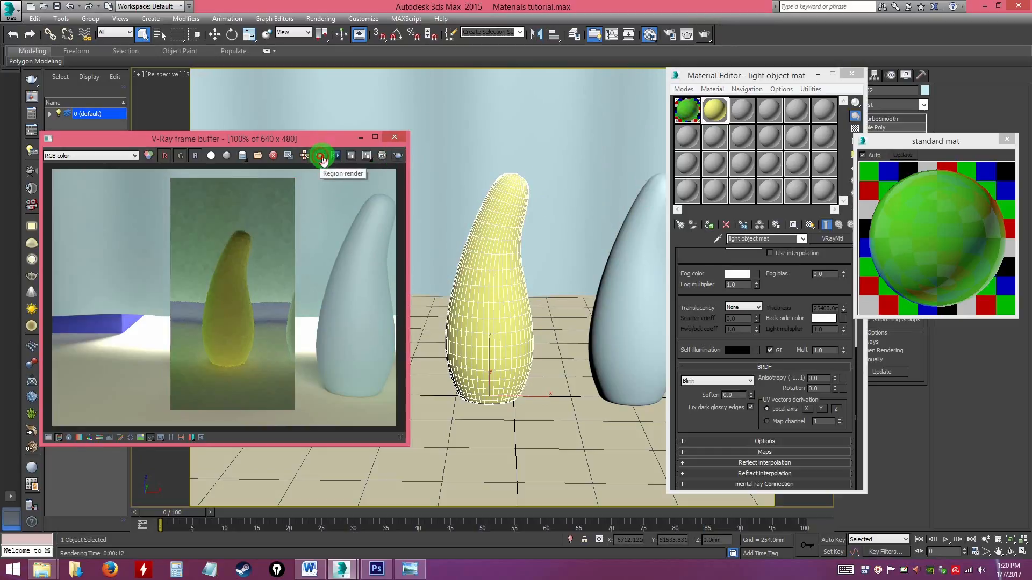
click(397, 156)
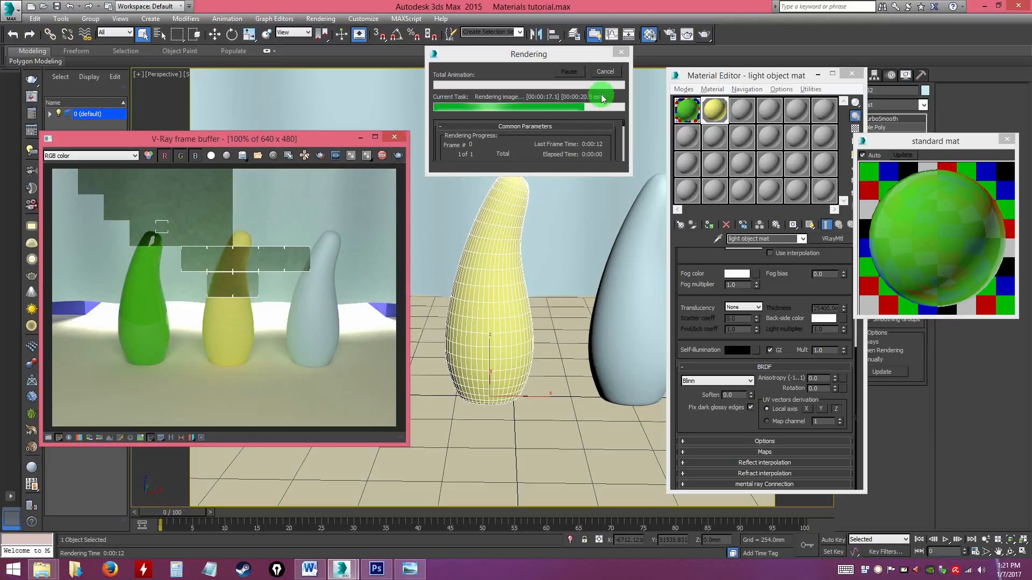
click(611, 71)
click(395, 137)
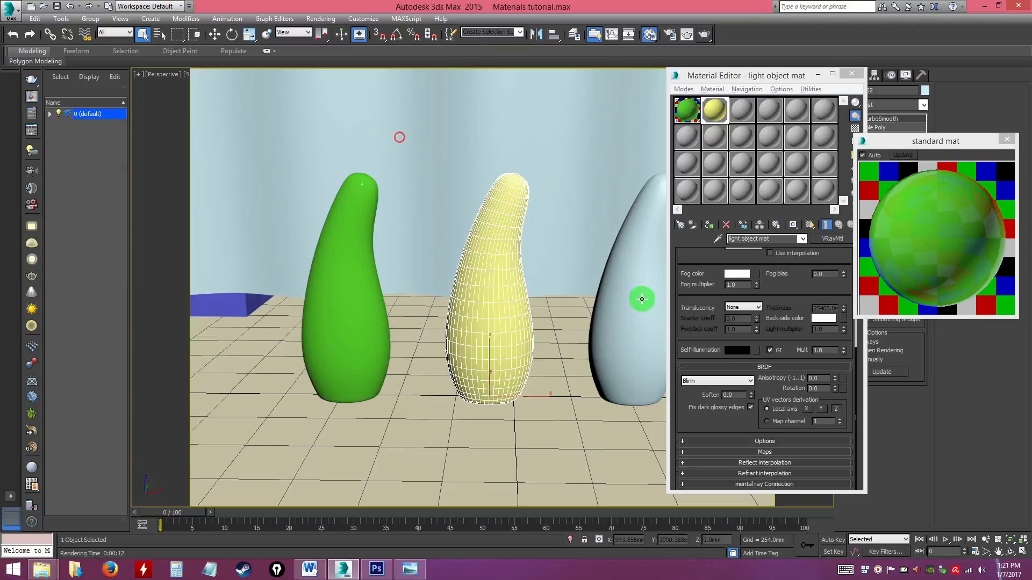
Try grey and blue self-illumination colors on light object mat
click(740, 351)
drag(266, 117, 269, 147)
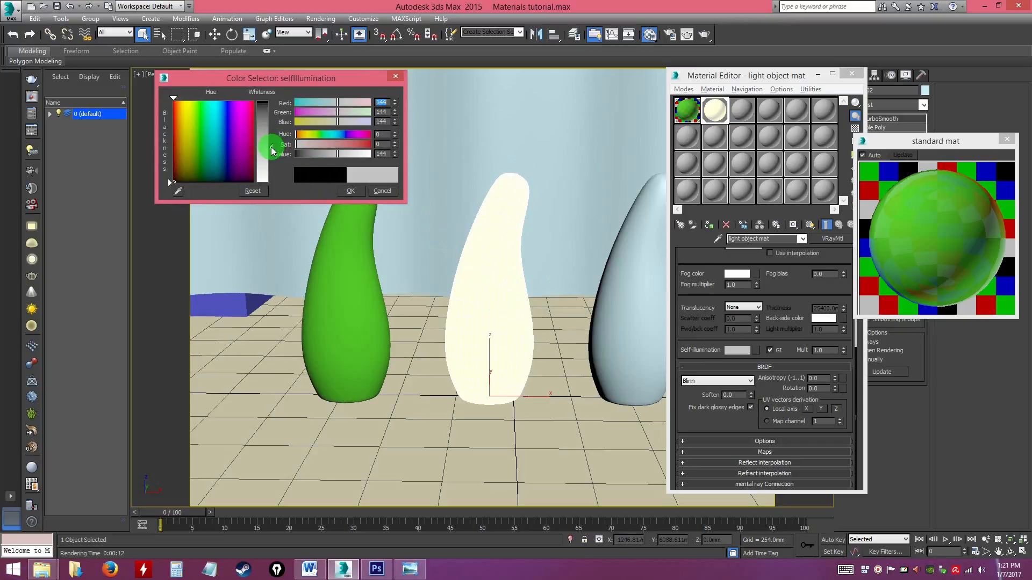
drag(272, 152, 272, 102)
click(351, 190)
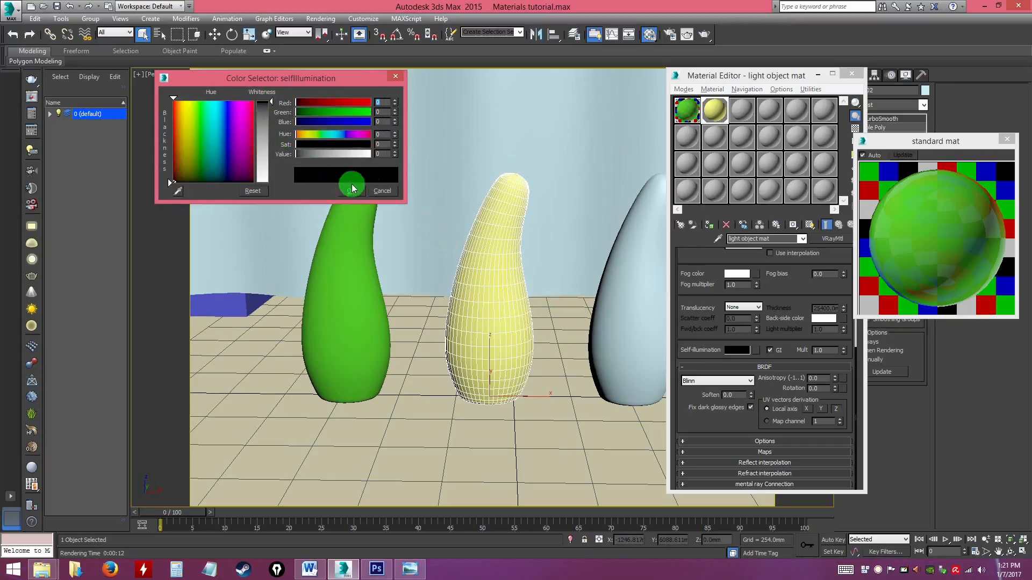
key(ctrl)
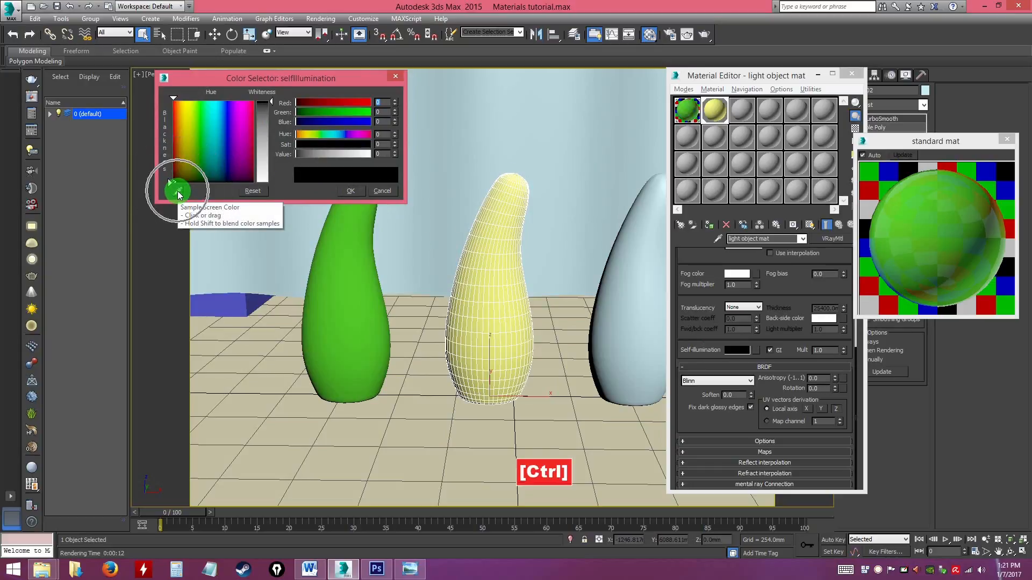
click(177, 191)
click(177, 191)
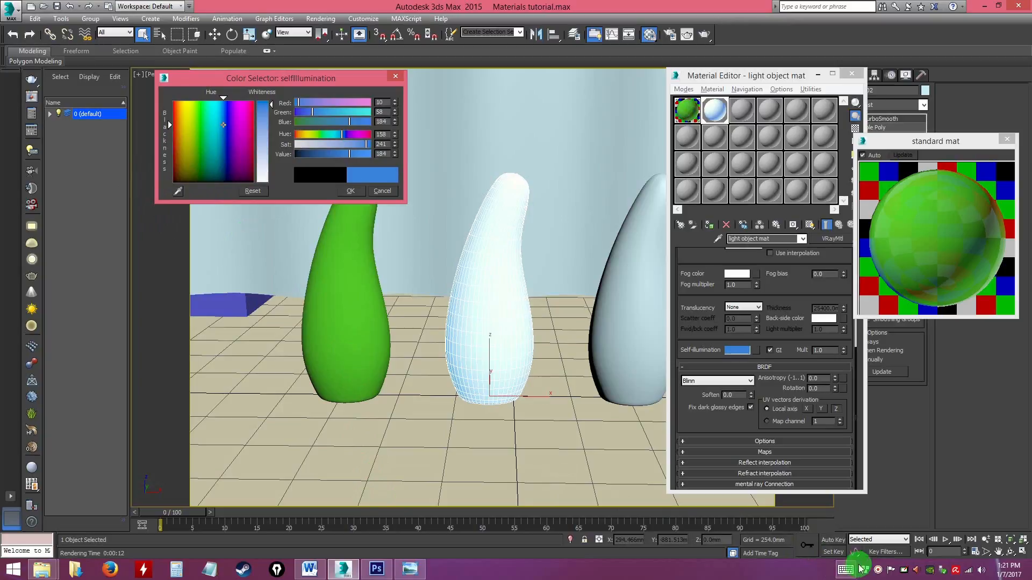
click(879, 571)
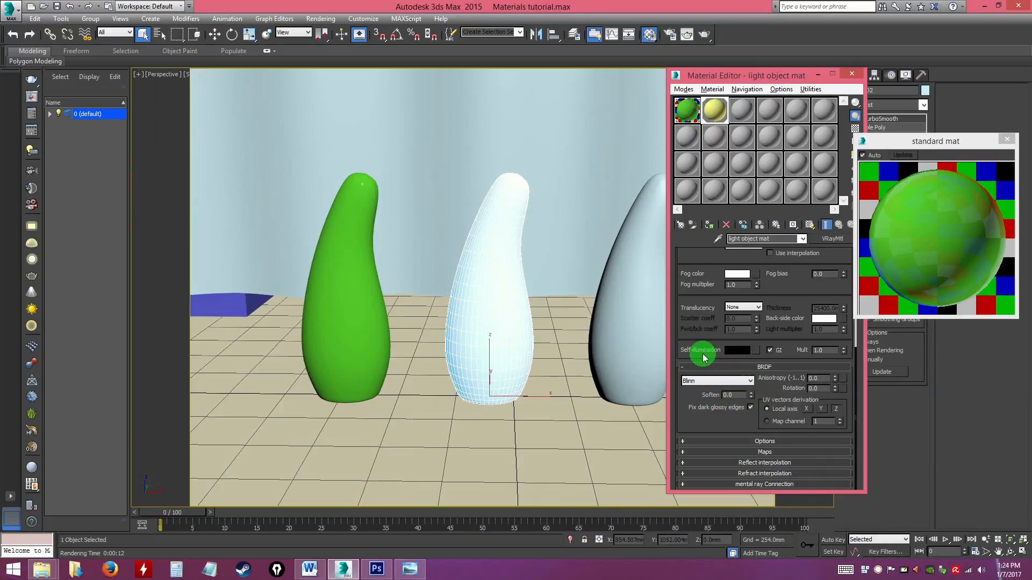
Set the self-illumination color of light object mat to a pale yellow and render the whole scene
click(743, 352)
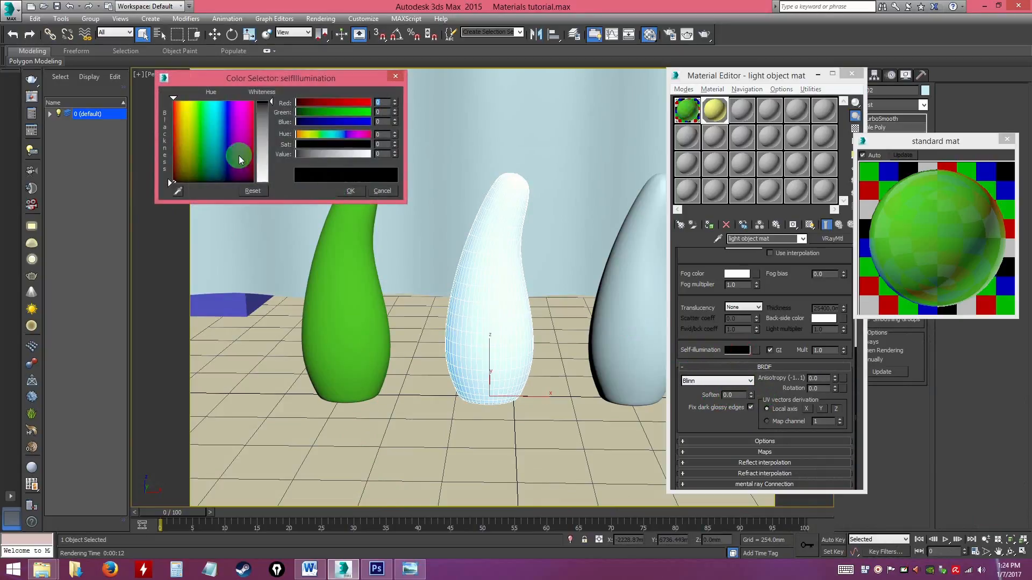
drag(208, 149, 184, 106)
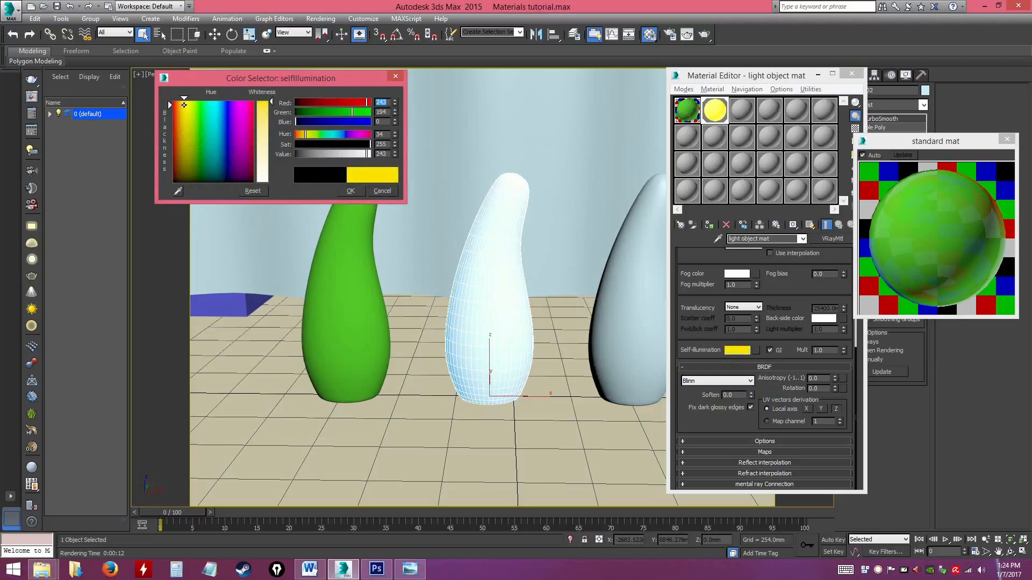
drag(260, 113, 271, 116)
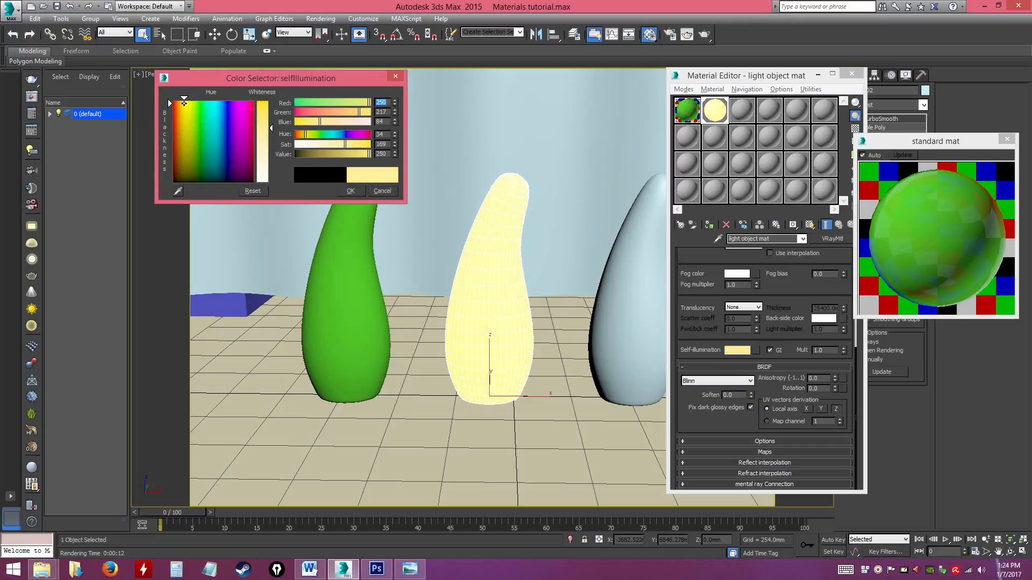
click(347, 193)
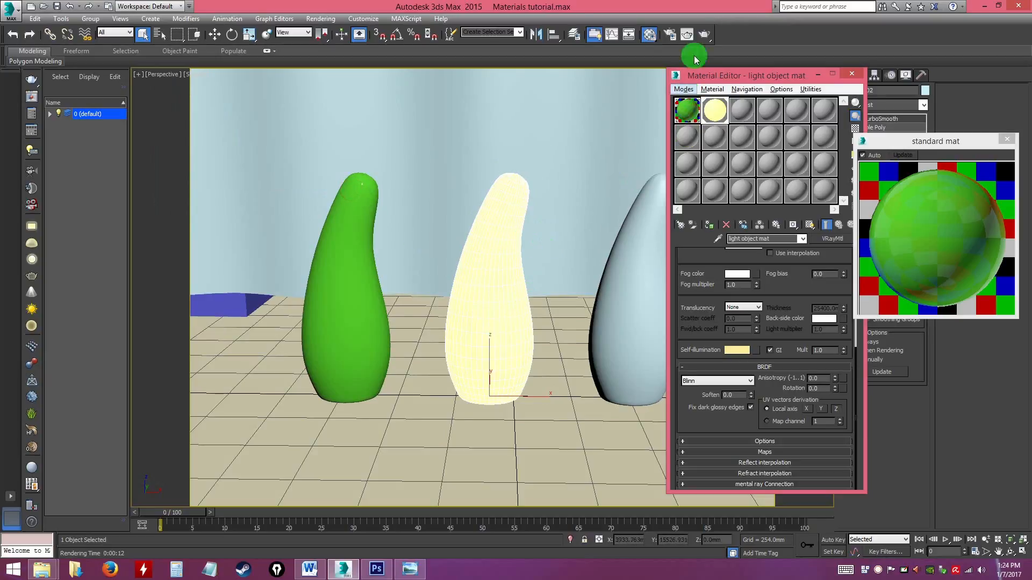
click(699, 32)
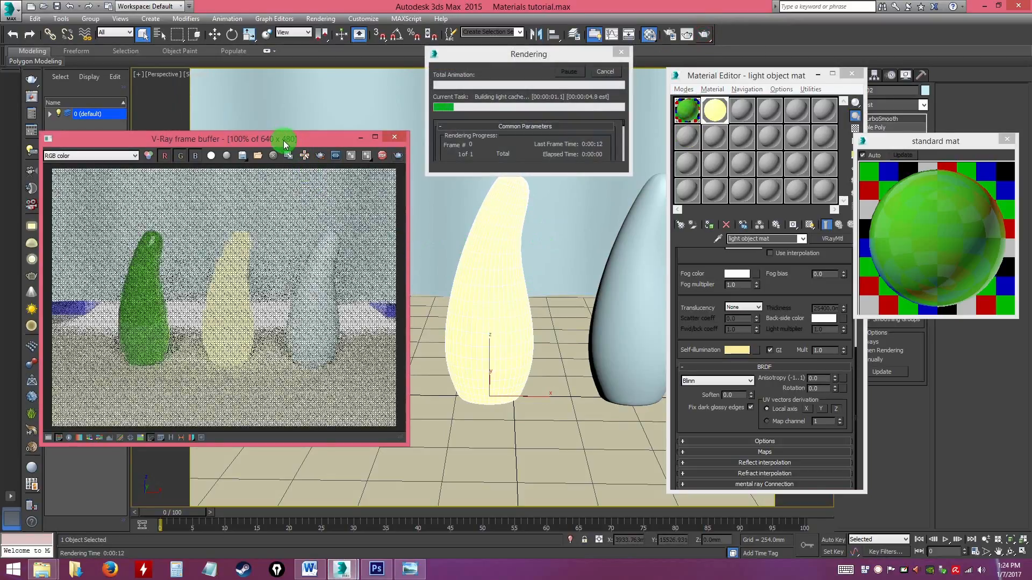
drag(283, 141, 328, 138)
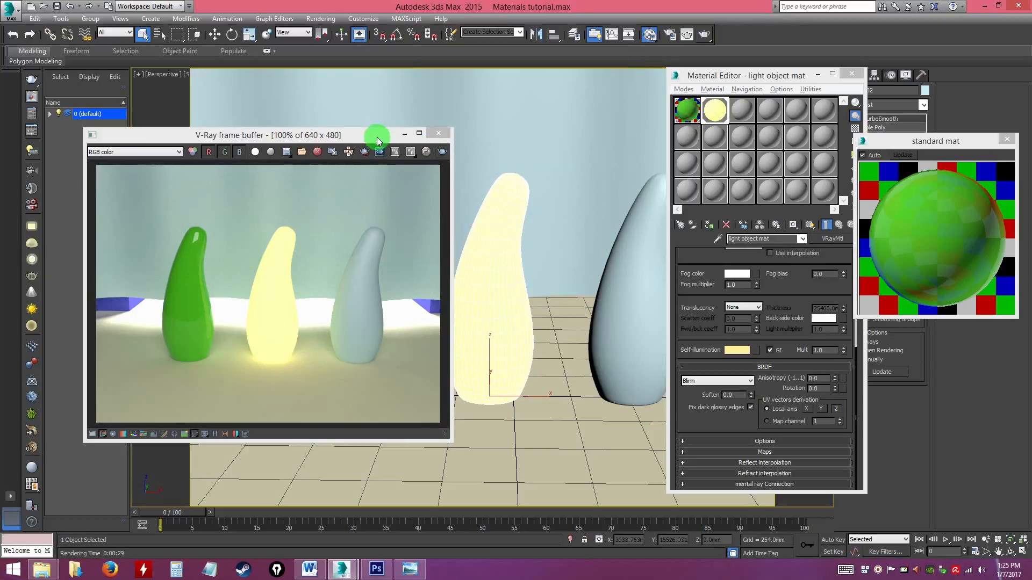
drag(378, 135, 371, 132)
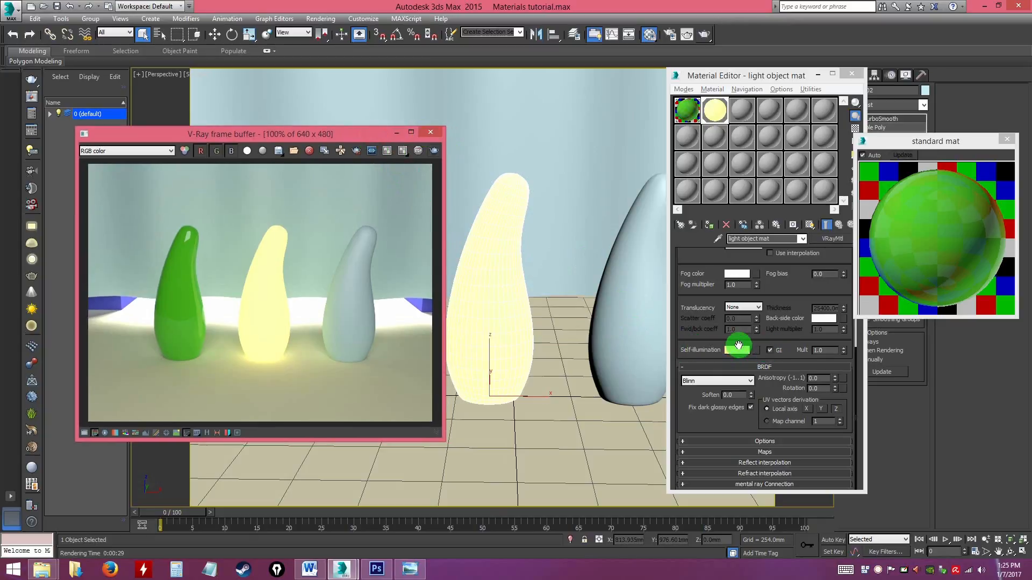
Set the self-illumination multiplier of light object mat to 1.2 and start a test render of the scene
double_click(827, 351)
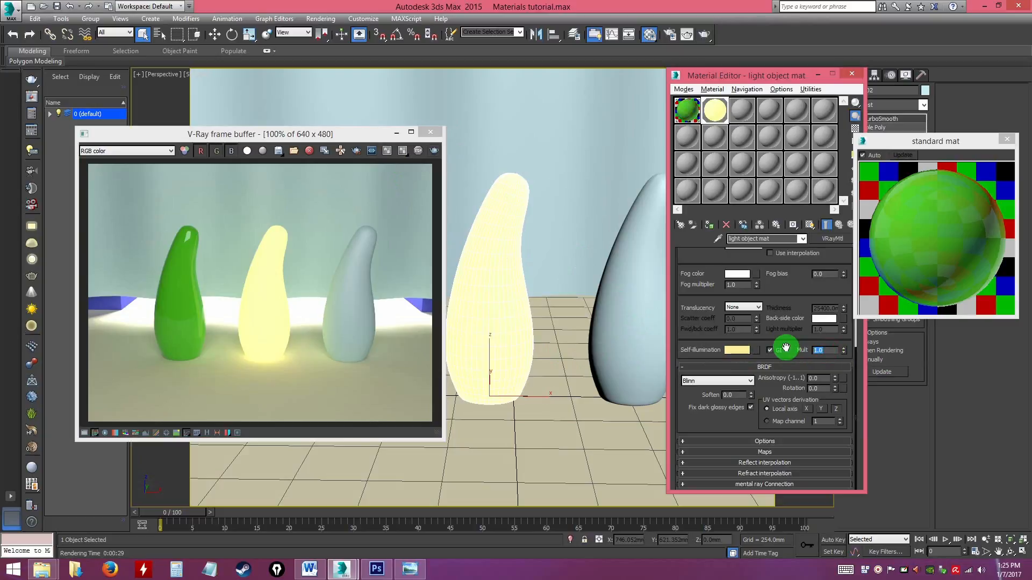
text(1.2)
key(Return)
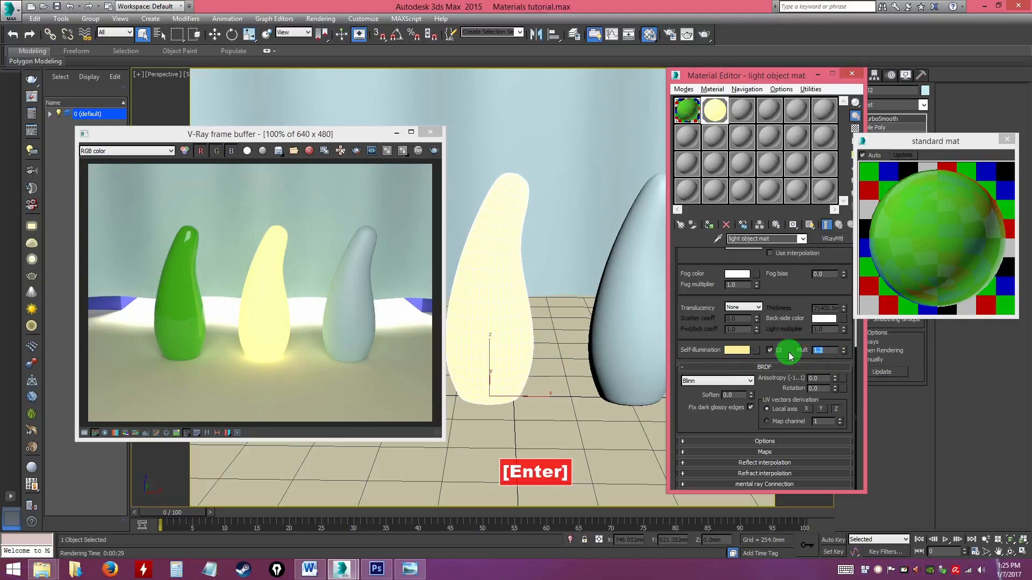
click(433, 152)
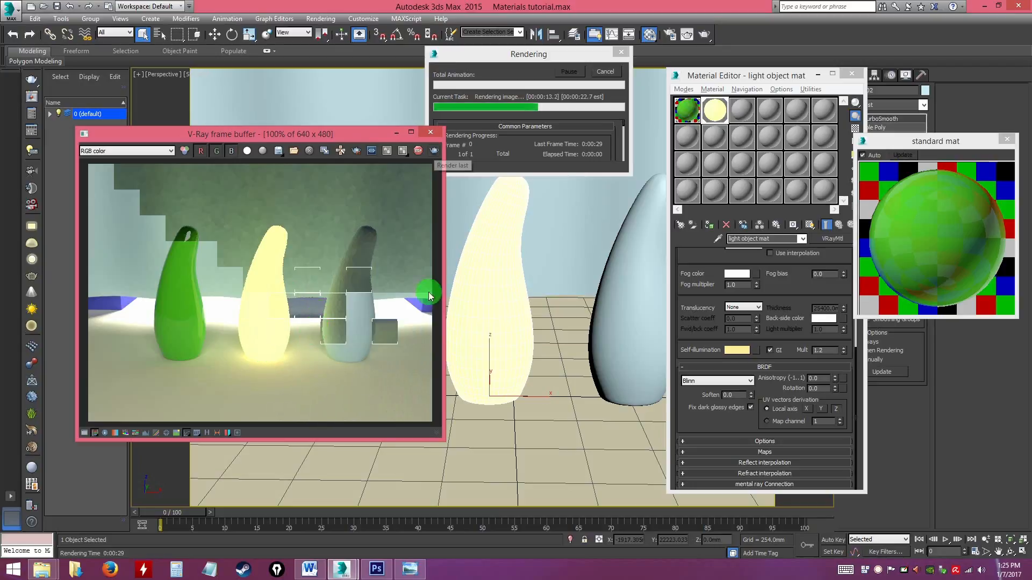
click(604, 72)
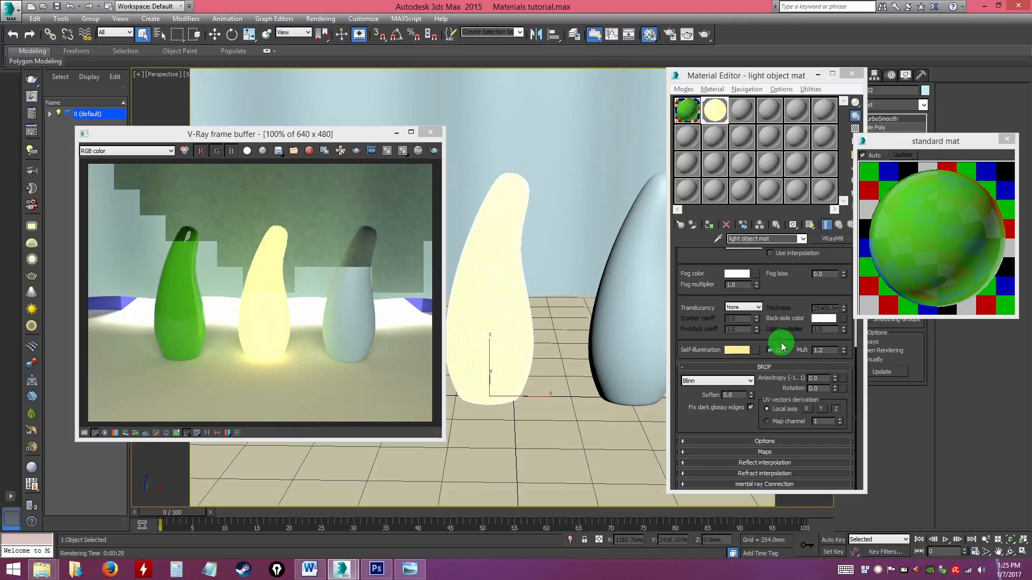
Set the self-illumination multiplier of light object mat to 2 and render the scene again
click(817, 349)
text(3)
key(Return)
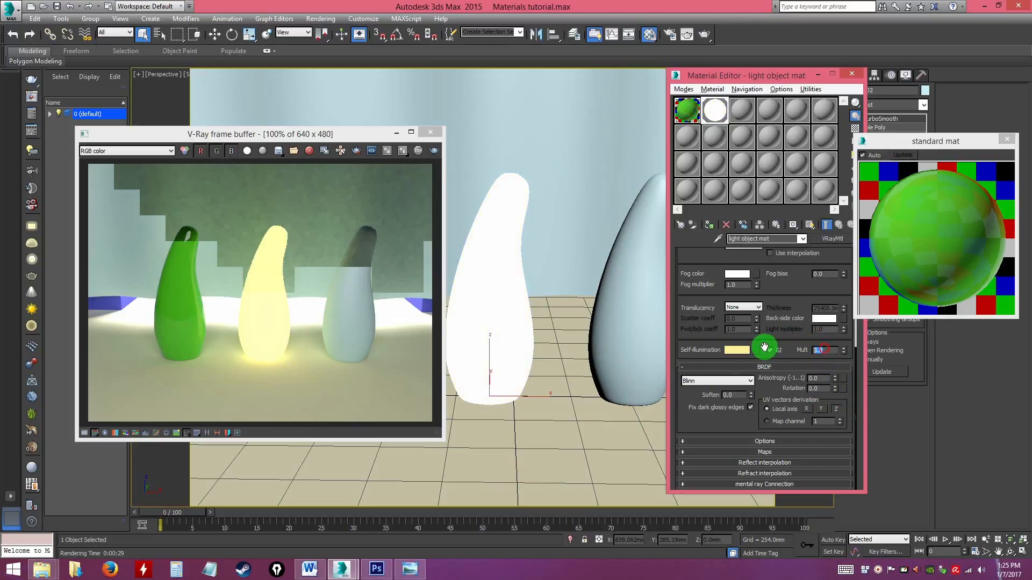
text(2)
key(Return)
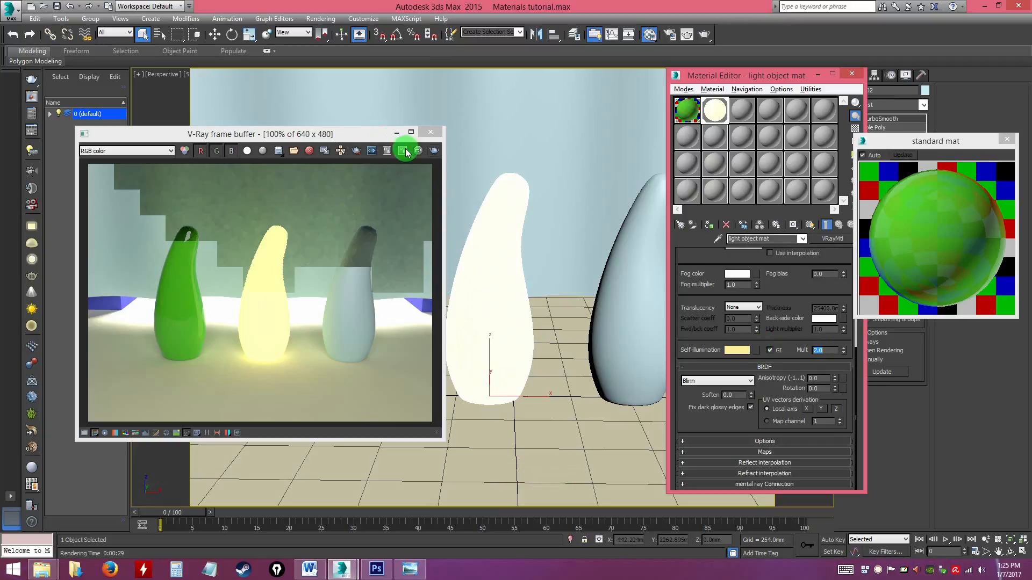
click(433, 150)
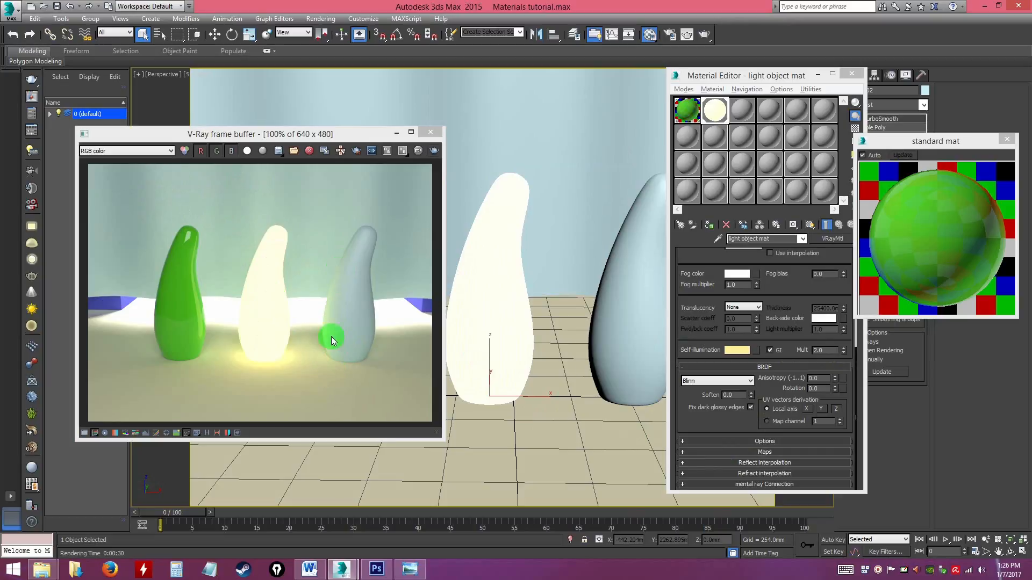
Change the self-illumination color of light object mat to a strongly saturated yellow and render the scene
click(737, 350)
drag(270, 129, 266, 102)
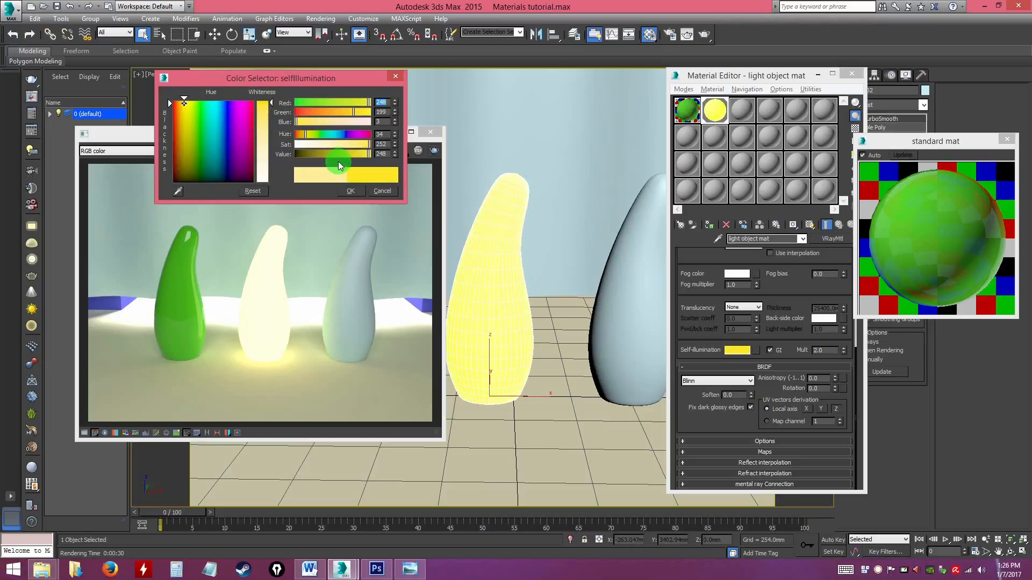
click(347, 190)
click(433, 150)
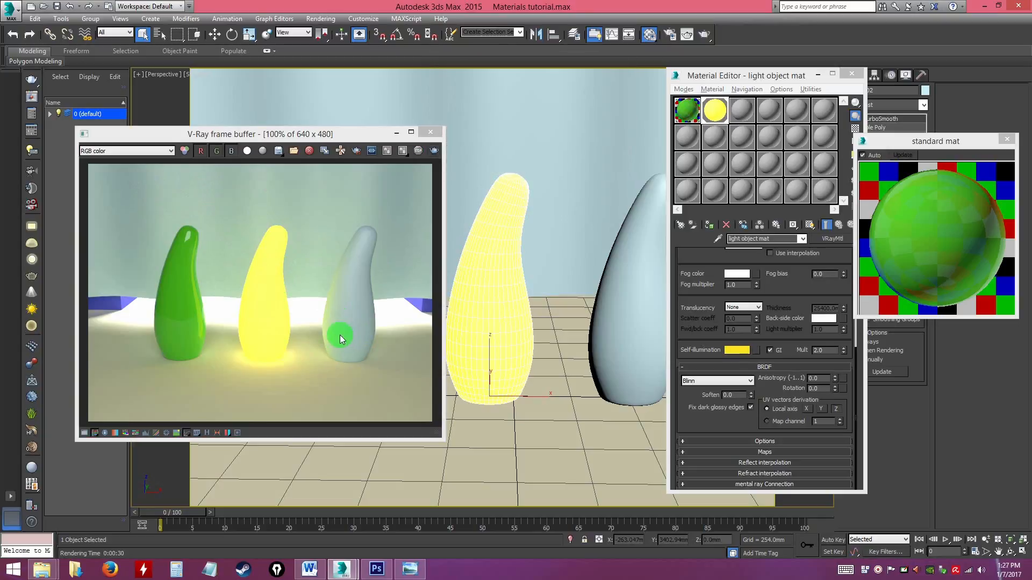
Assign the unused third sample material to the third curved object, beside the yellow one
click(430, 132)
alt+middle_drag(523, 274, 509, 325)
scroll(511, 324, up, 5)
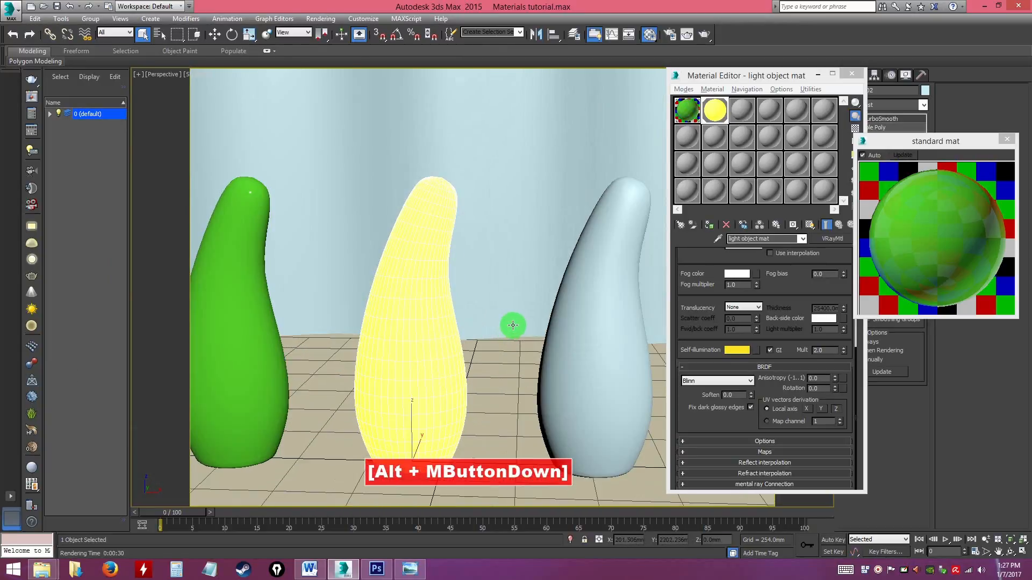
mouse_move(500, 382)
alt+middle_down()
mouse_move(491, 398)
mouse_move(491, 364)
mouse_move(473, 410)
mouse_move(466, 396)
mouse_move(437, 396)
mouse_move(472, 379)
mouse_move(448, 396)
mouse_move(472, 325)
mouse_move(470, 348)
mouse_move(490, 380)
alt+middle_up()
scroll(438, 394, up, 3)
scroll(440, 390, down, 6)
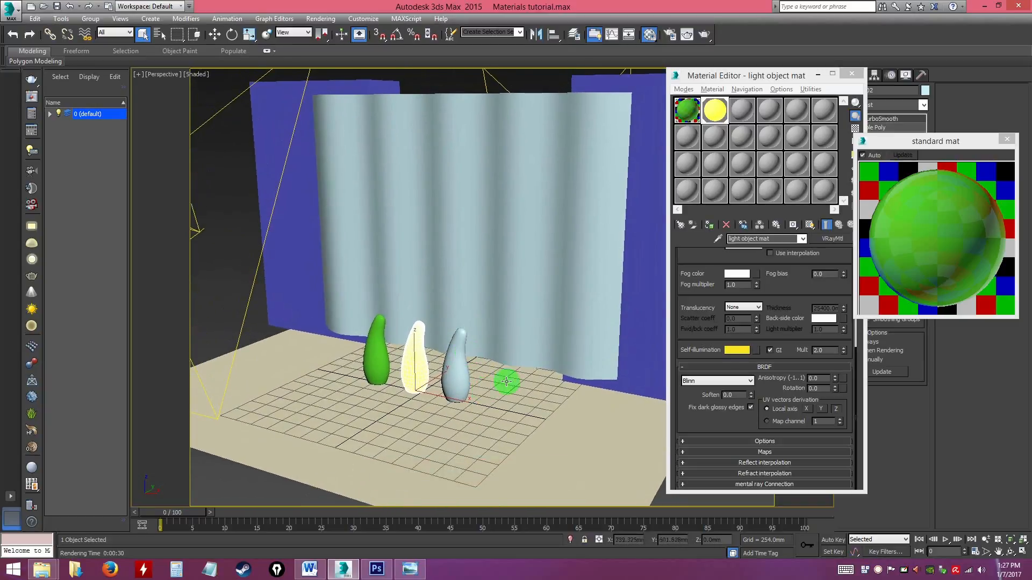
click(740, 117)
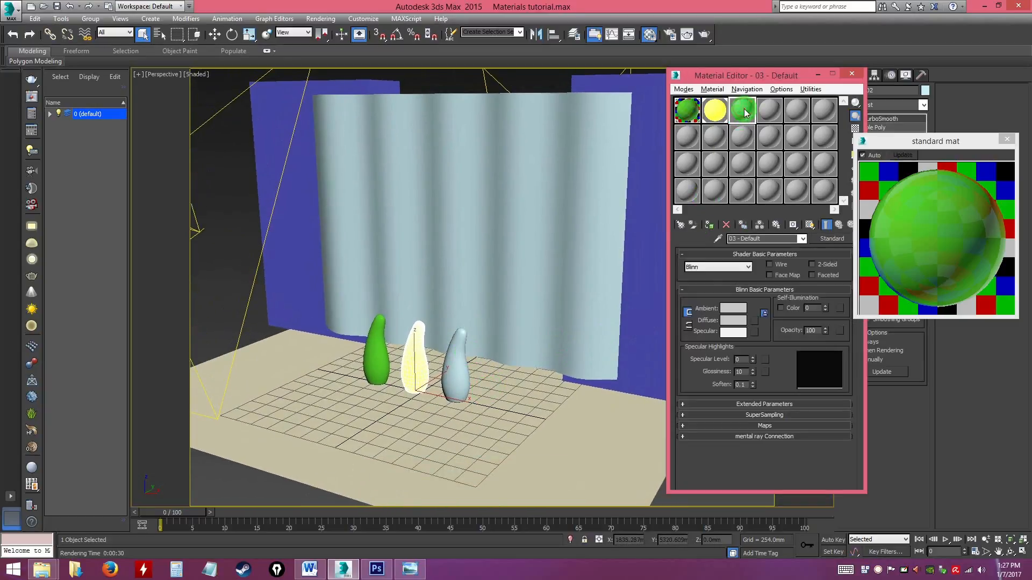
alt+middle_drag(481, 380, 563, 330)
scroll(476, 361, up, 5)
click(742, 109)
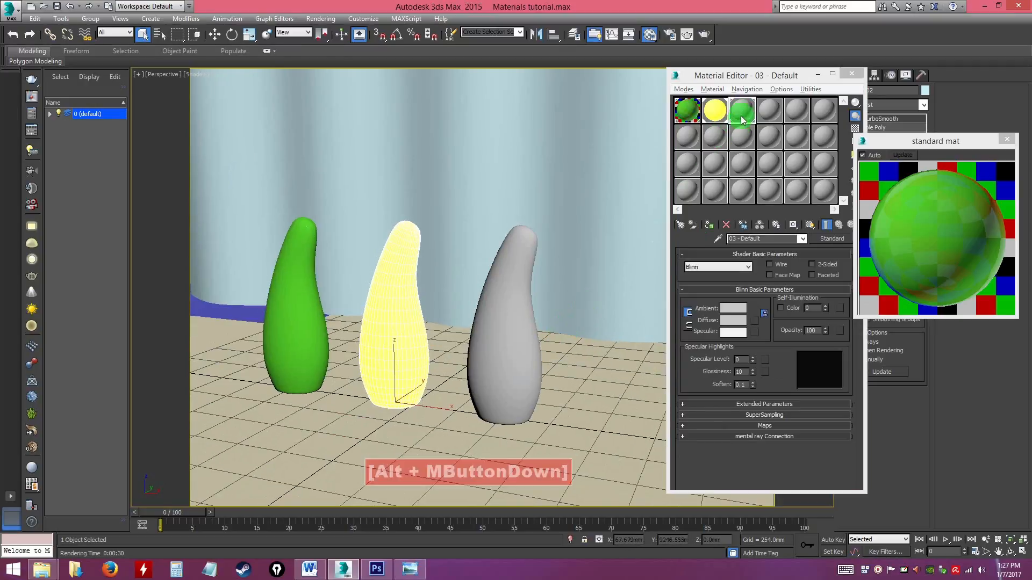
Convert the 03 - Default material to VRayMtl and set its diffuse color to bright cyan
click(831, 243)
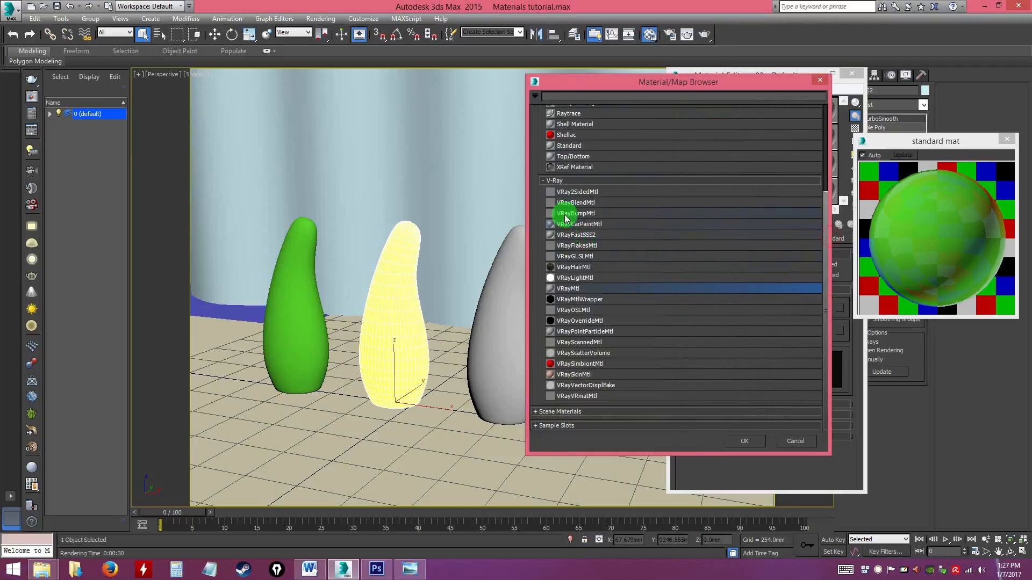
double_click(574, 290)
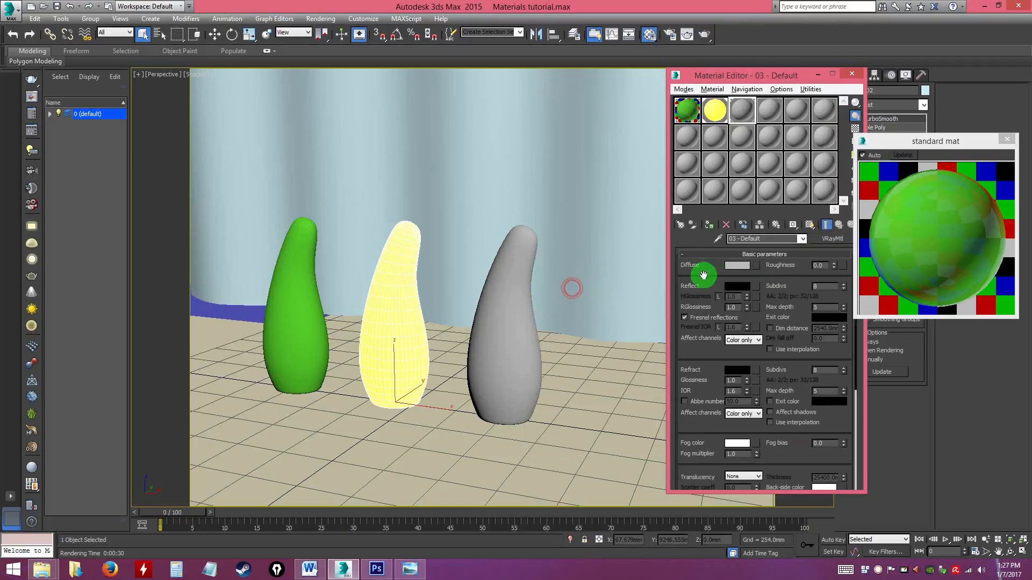
click(736, 266)
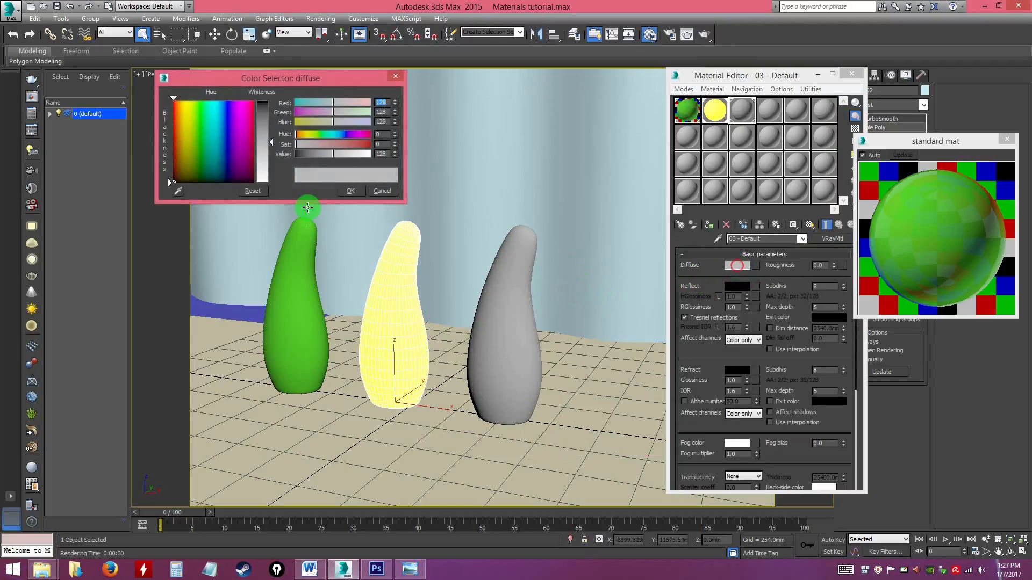
drag(225, 120, 204, 105)
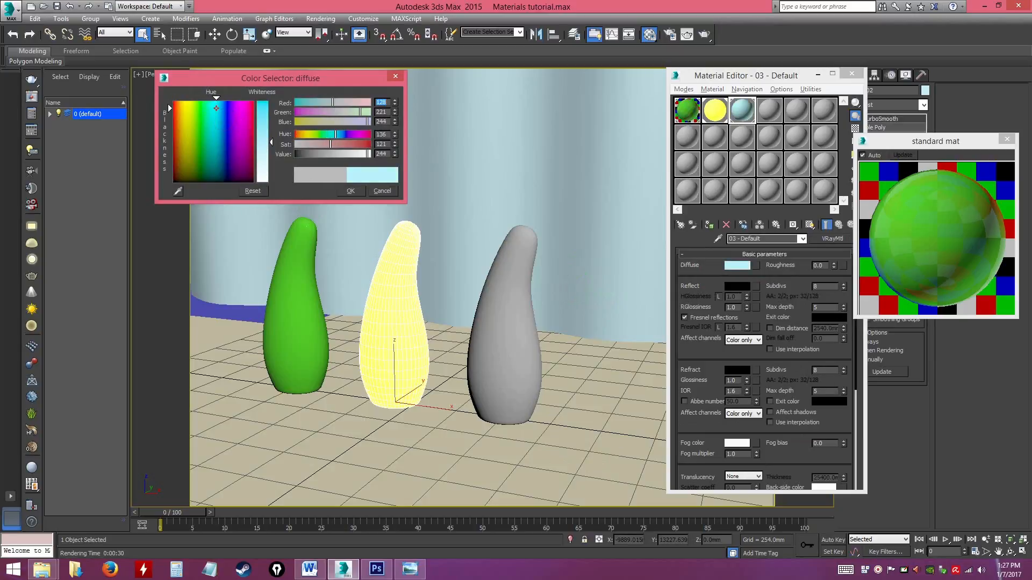
click(262, 112)
click(354, 189)
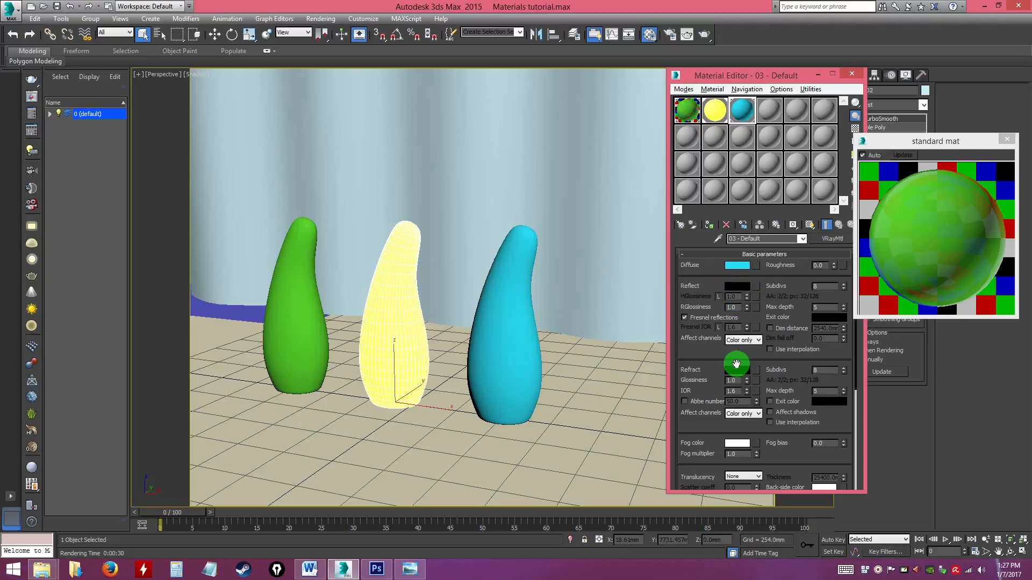
Set the reflection color of 03 - Default to grey 91, checking it in an enlarged preview with a checkered background
click(737, 286)
drag(259, 123, 265, 118)
click(1006, 139)
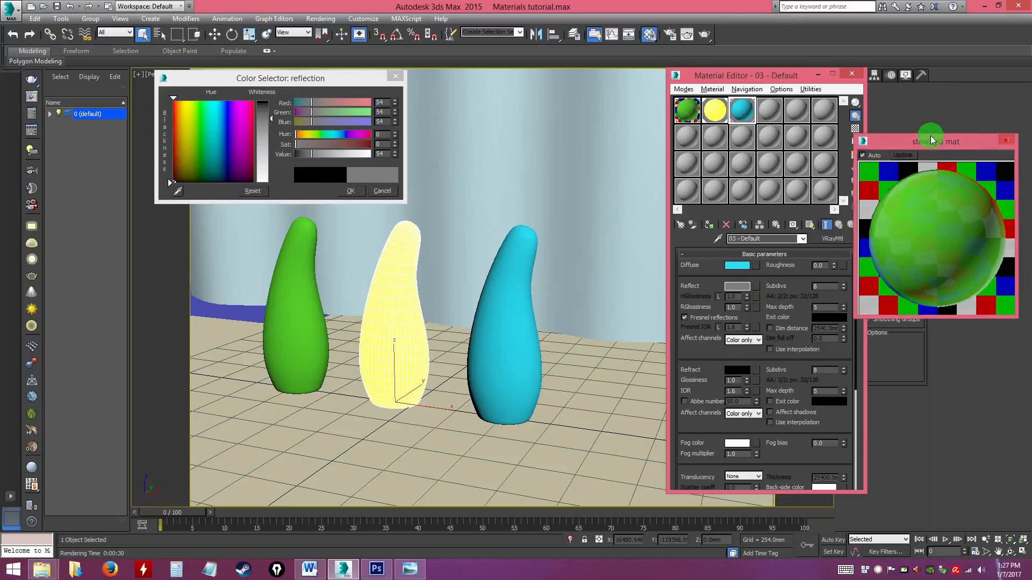
double_click(742, 110)
drag(264, 118, 265, 137)
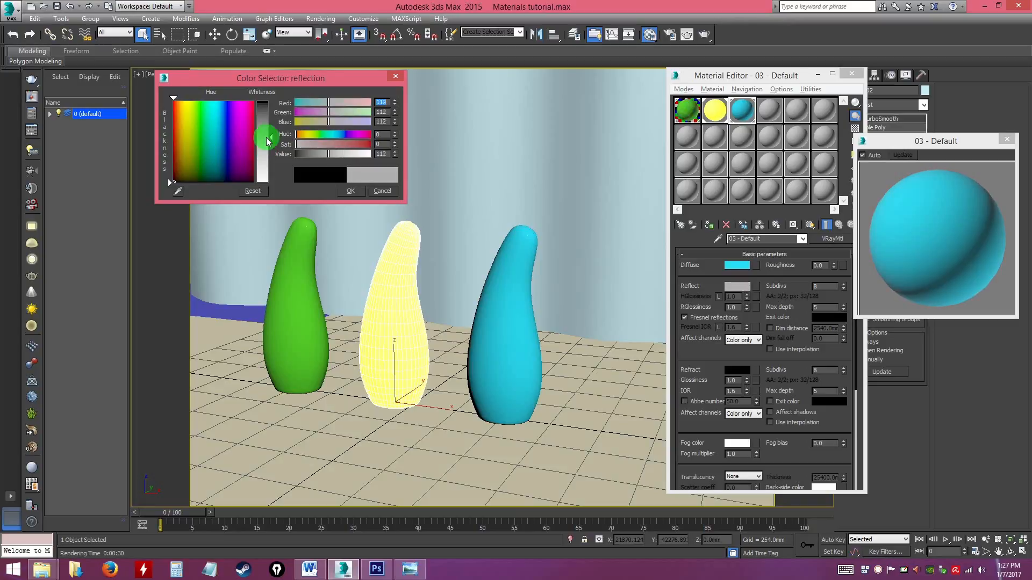
click(855, 130)
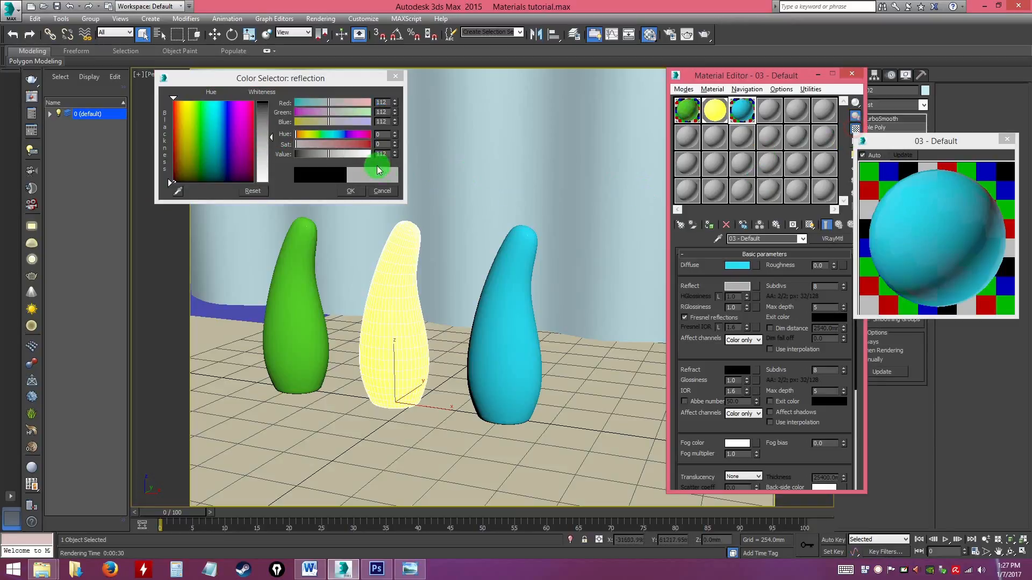
drag(266, 137, 266, 131)
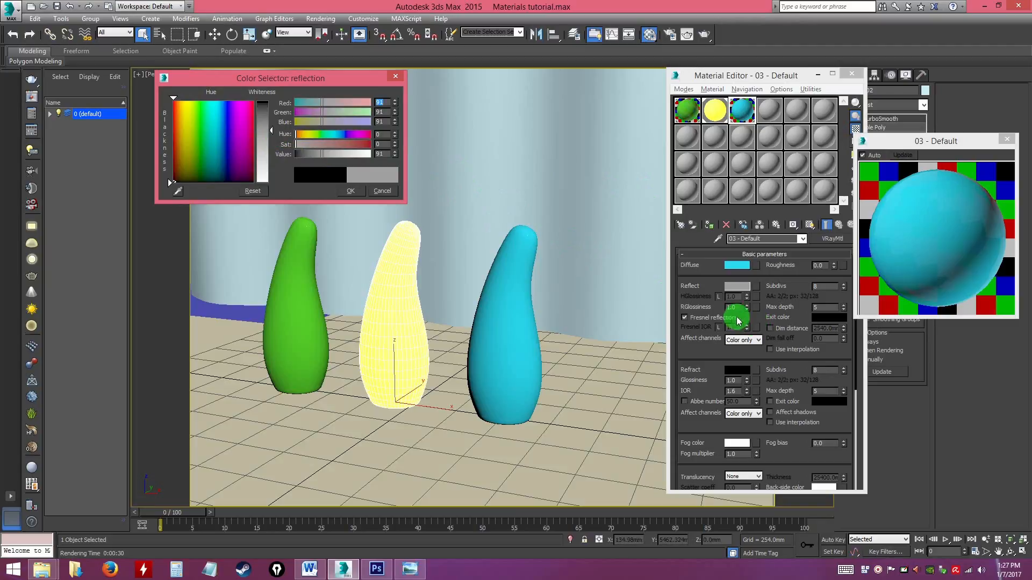
Set the reflection glossiness of 03 - Default to 0.78 and render the scene with all three objects
drag(747, 310, 747, 311)
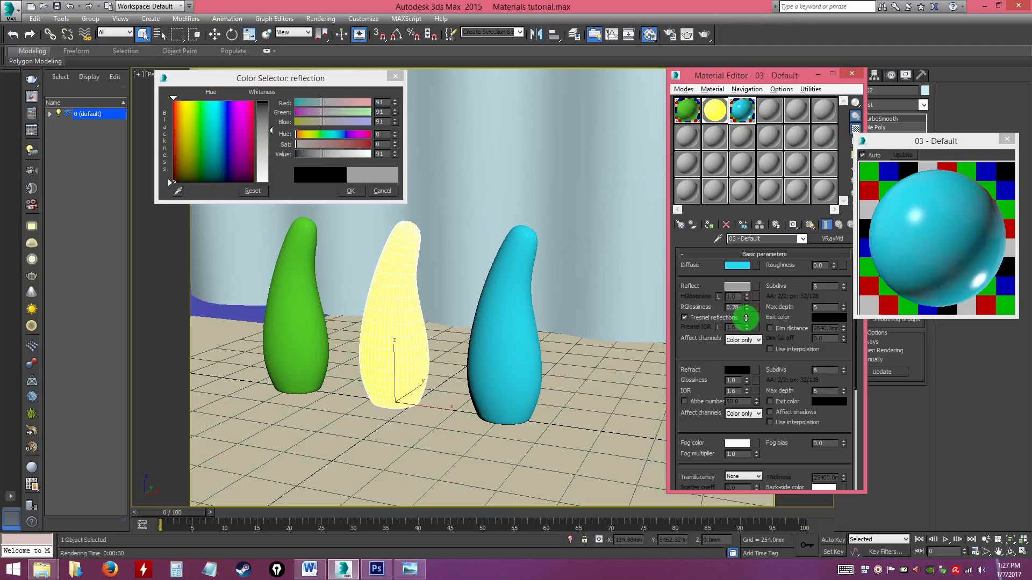
click(348, 191)
alt+middle_drag(502, 323, 580, 299)
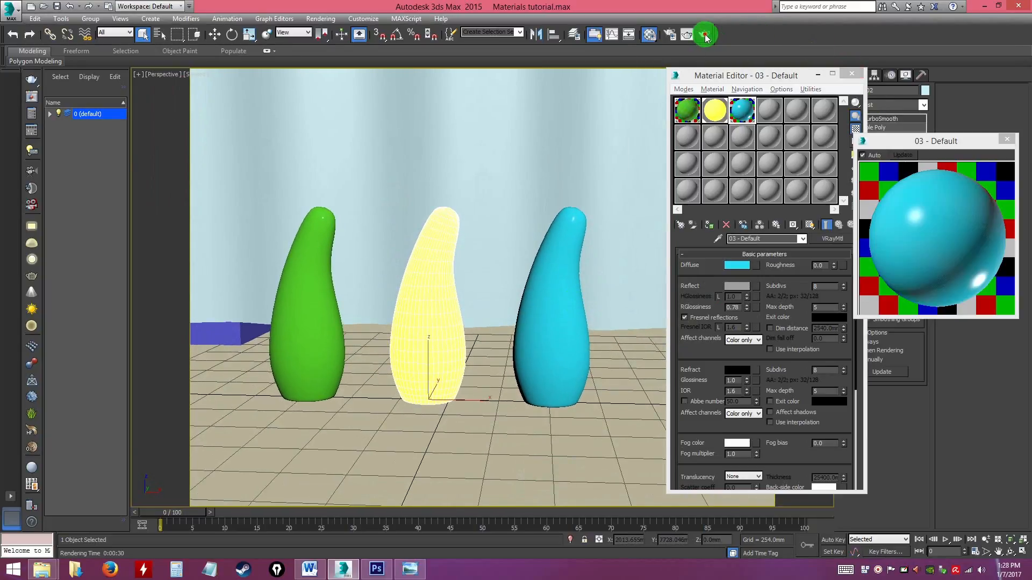
click(705, 35)
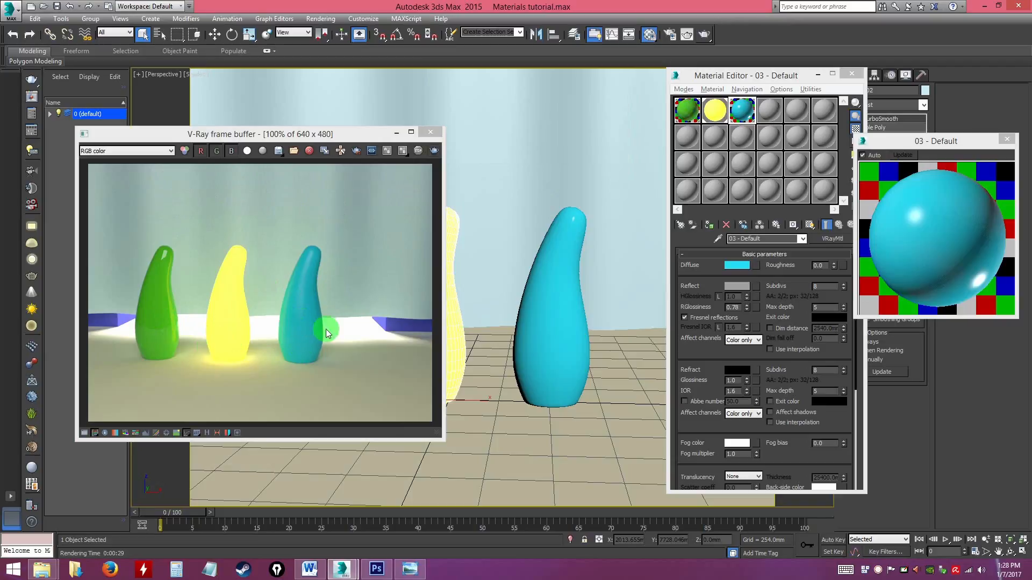
Name the fourth sample material wood floor mat and assign it to the floor
click(432, 133)
alt+middle_drag(536, 300, 499, 339)
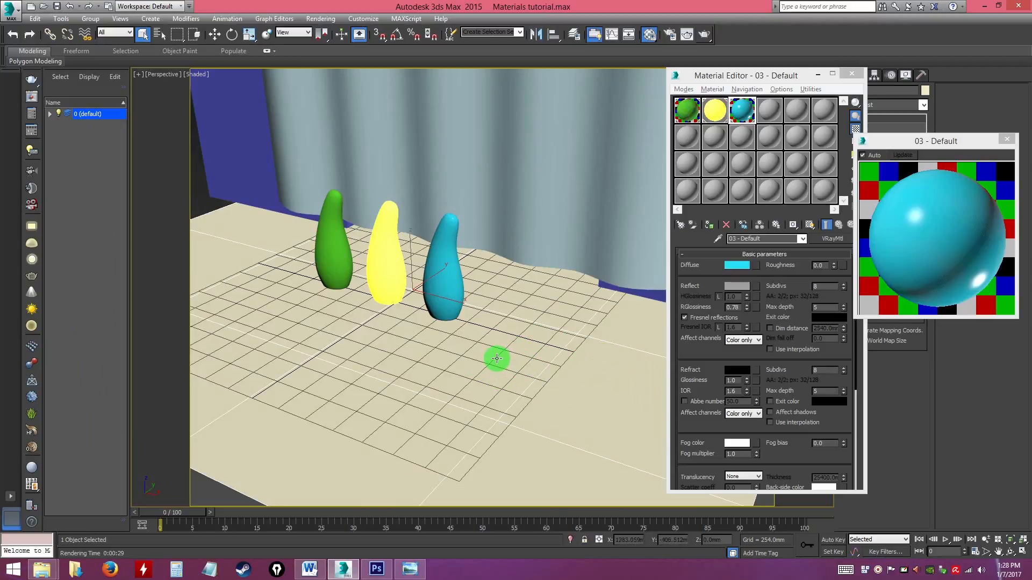
alt+middle_drag(525, 347, 525, 342)
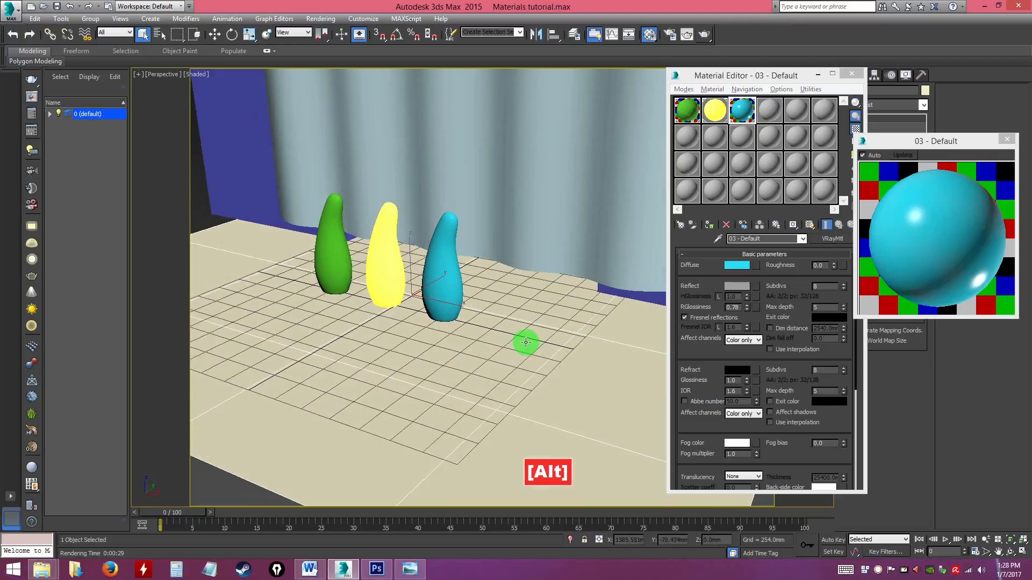
click(770, 112)
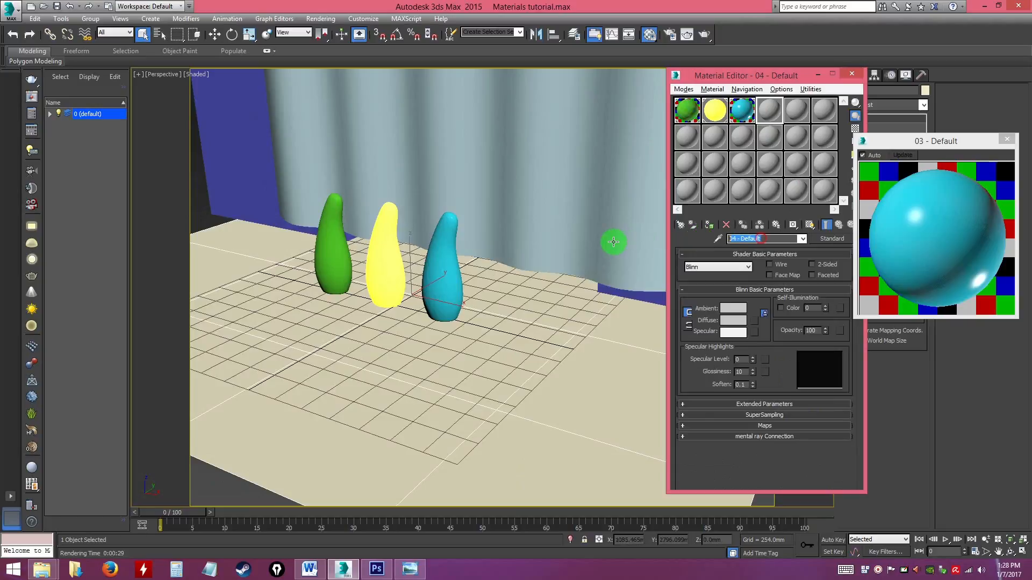
text(wood )
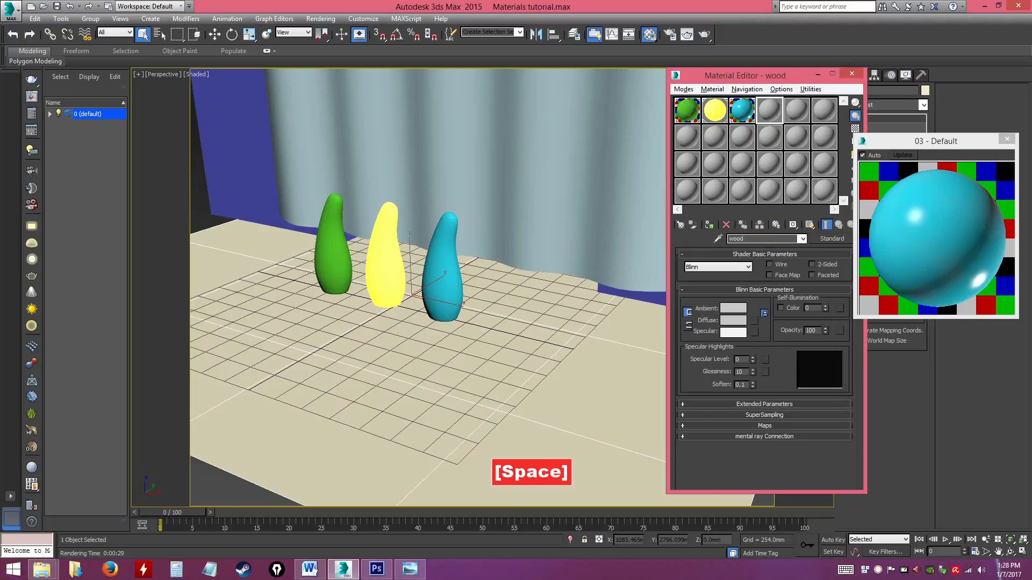
text(floor mat)
key(Return)
drag(774, 111, 503, 353)
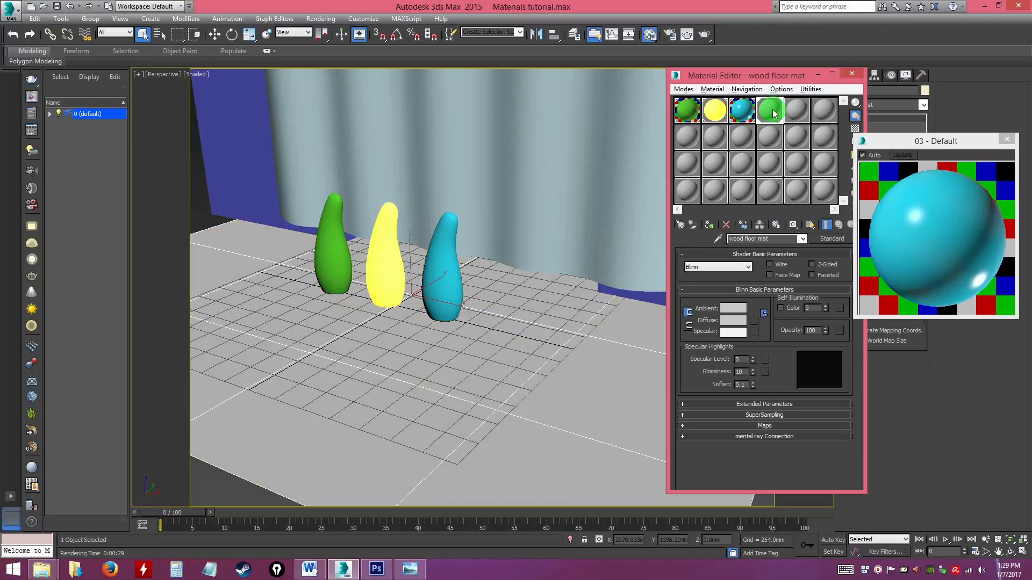
Convert wood floor mat to the VRayMtl material type
click(833, 238)
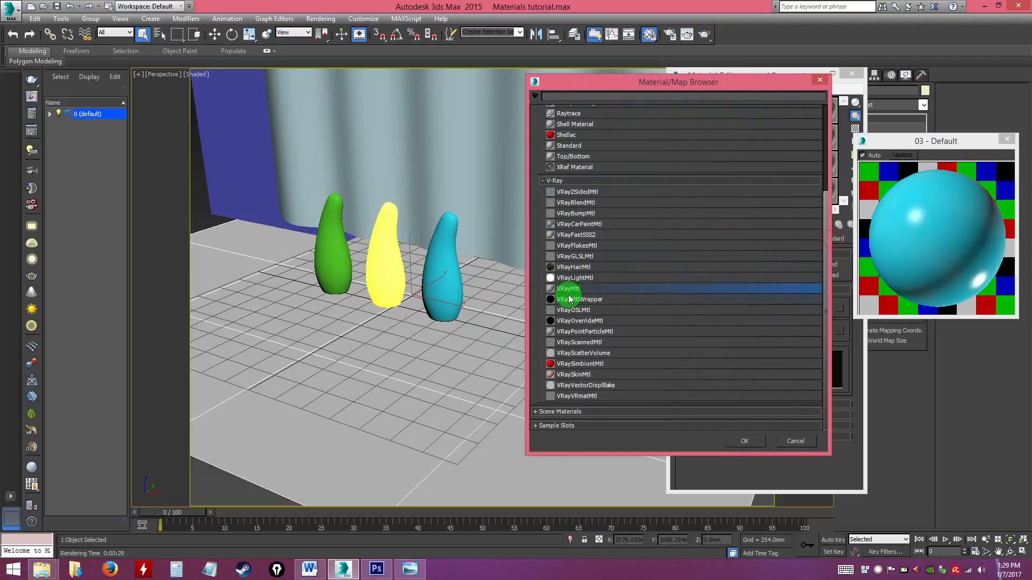
double_click(575, 290)
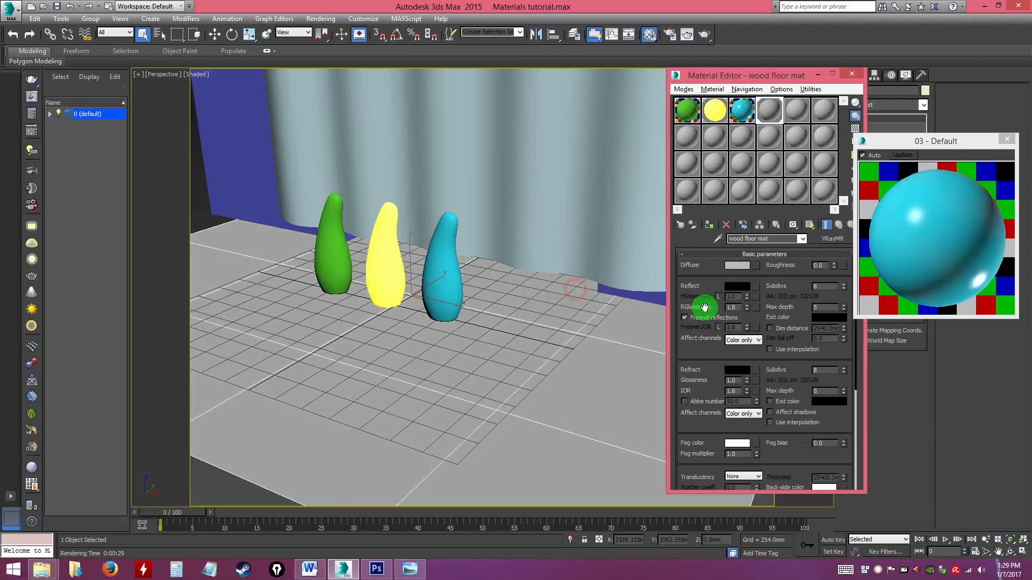
click(736, 265)
click(383, 191)
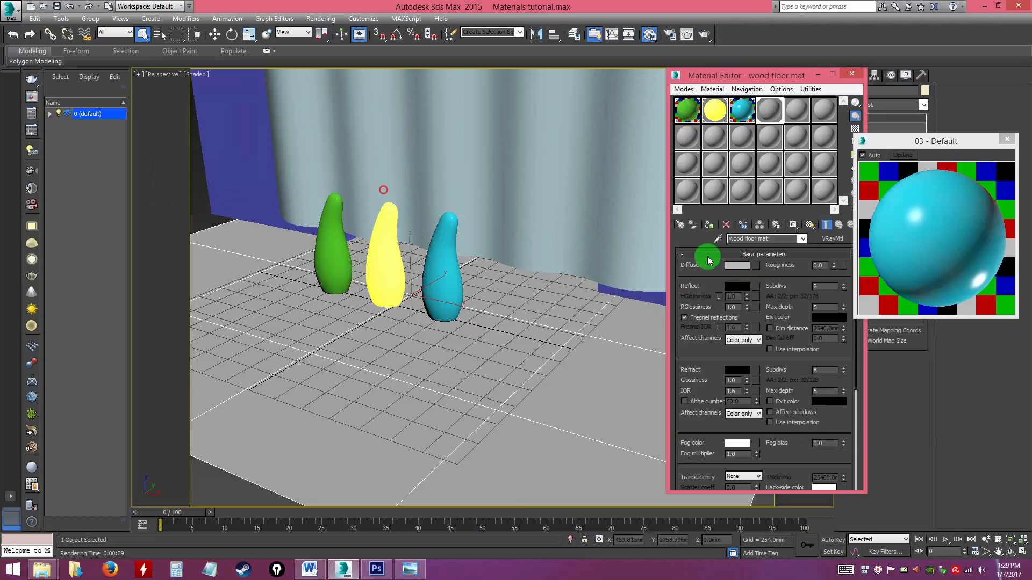
Browse the available maps for the diffuse slot of wood floor mat and try a Bitmap without choosing an image file
key(ctrl)
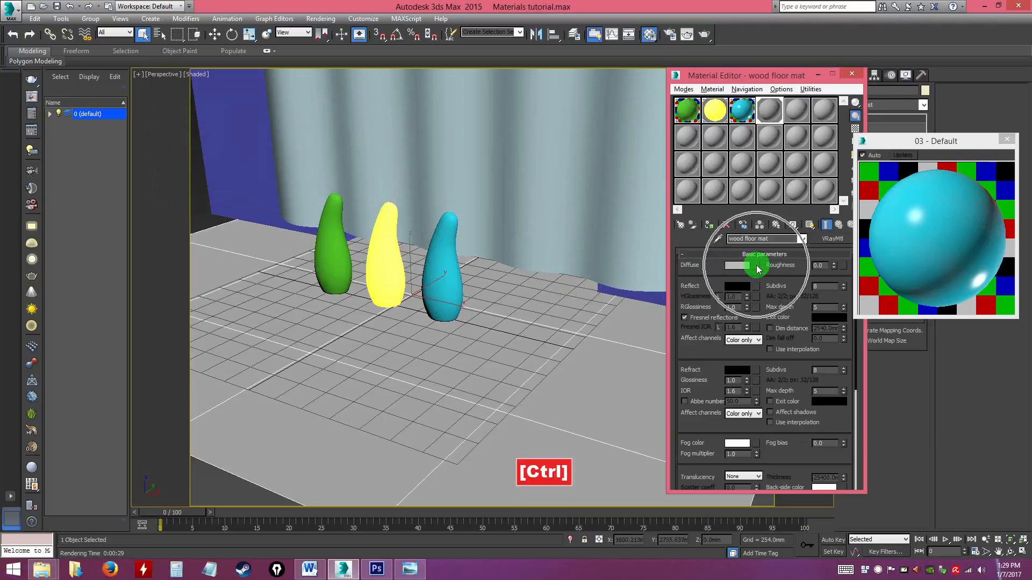
click(757, 265)
drag(633, 78, 383, 92)
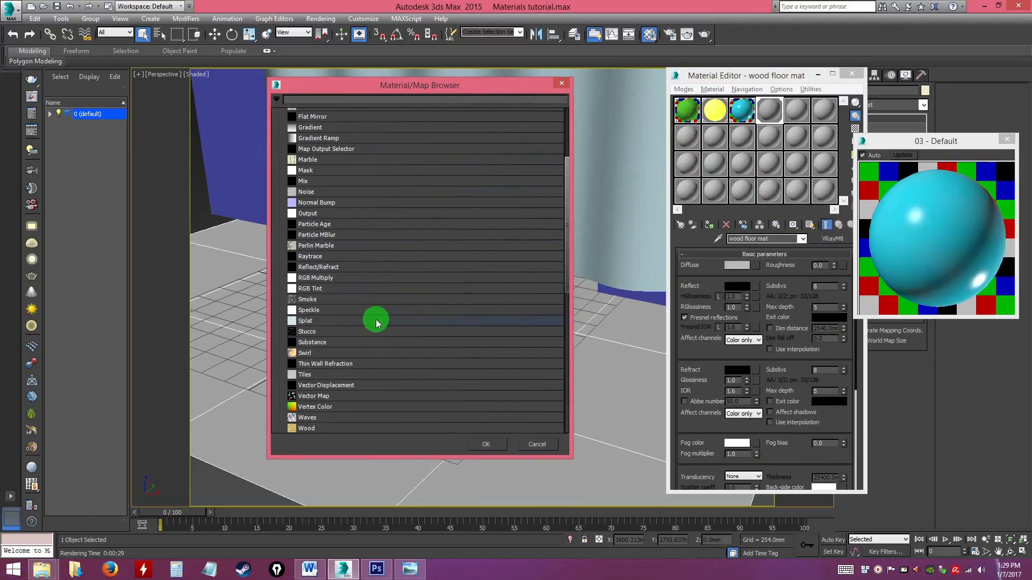
drag(566, 195, 578, 325)
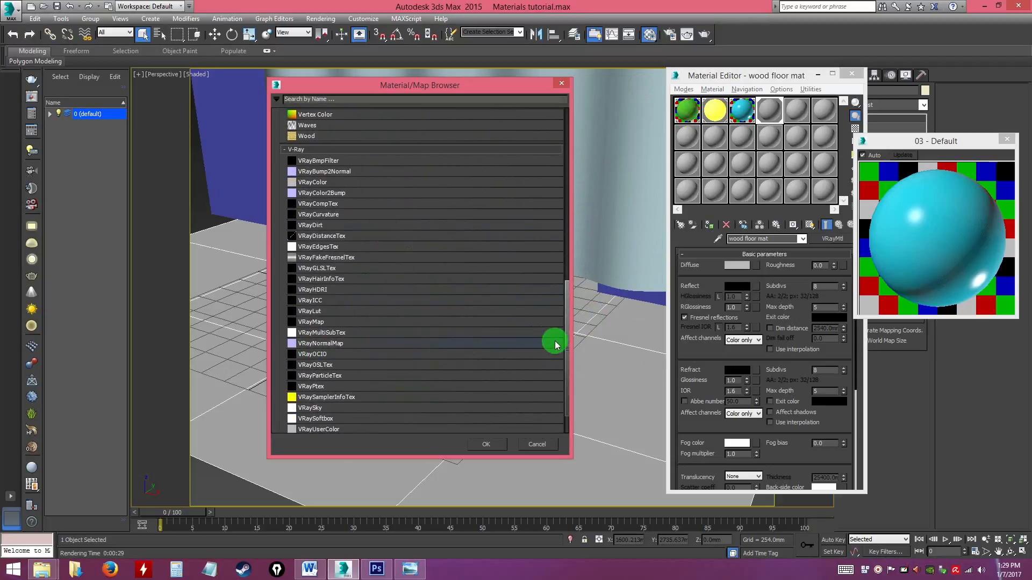
drag(566, 344, 567, 288)
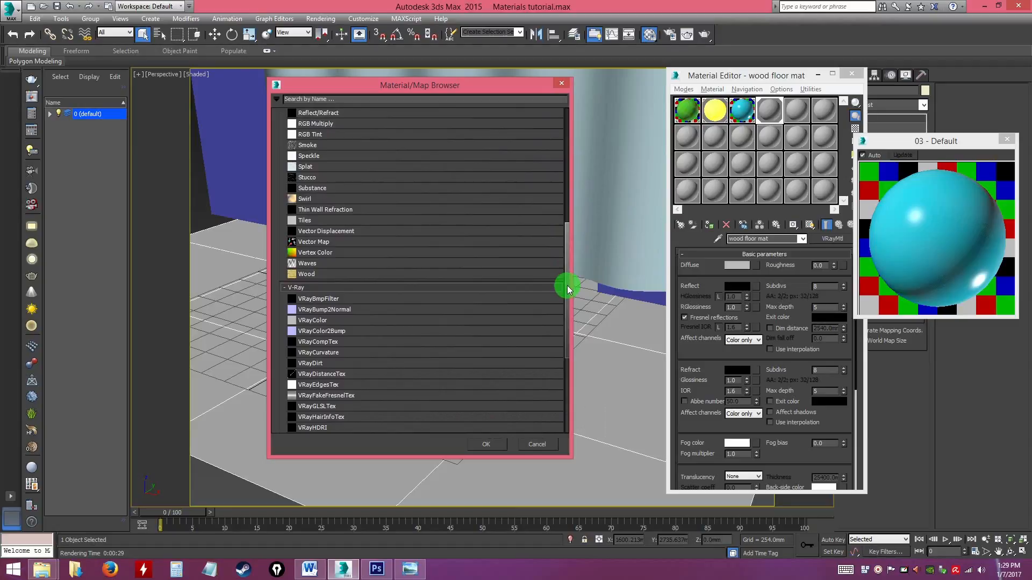
drag(566, 285, 568, 161)
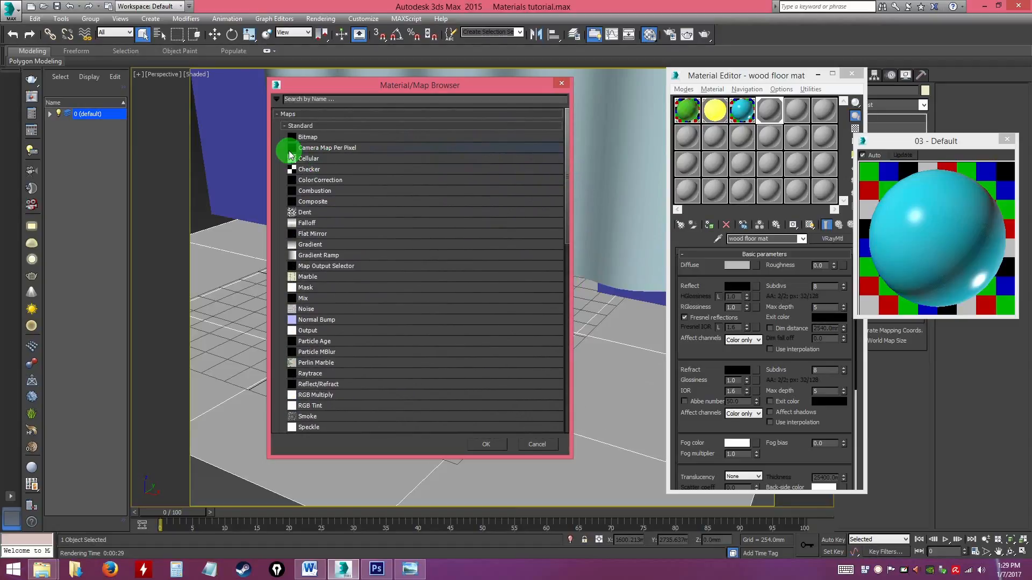
double_click(307, 138)
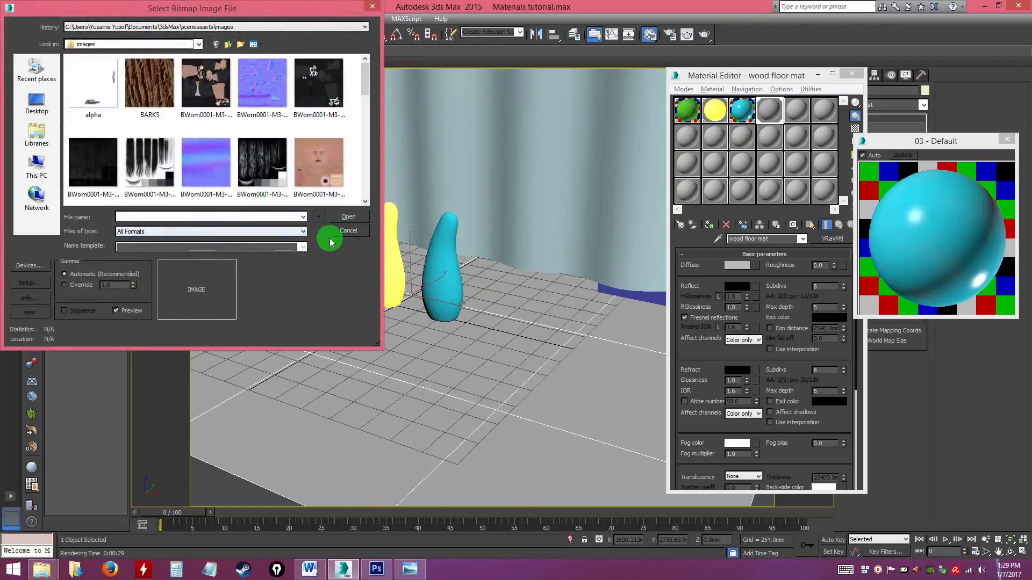
click(344, 231)
click(837, 225)
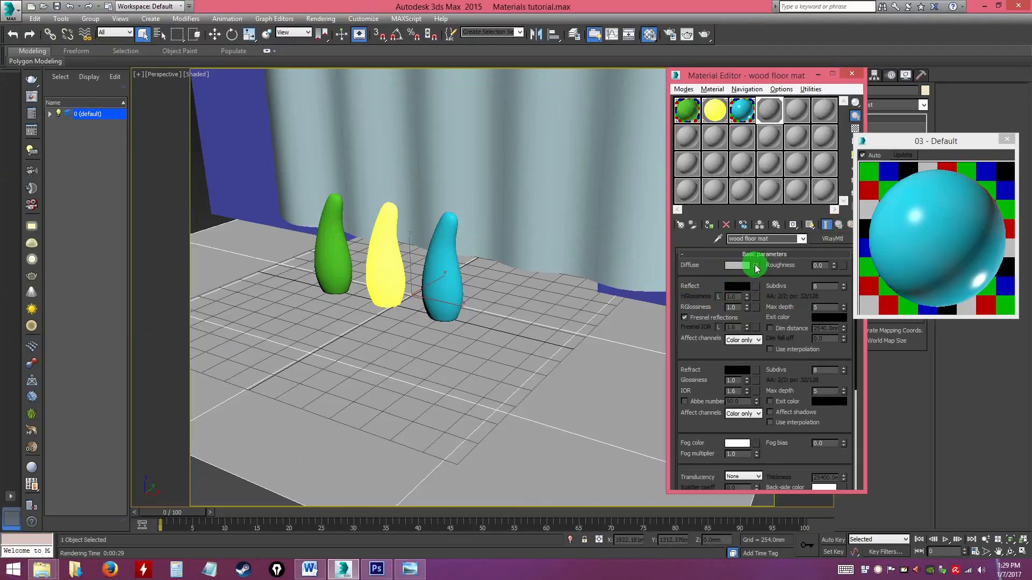
Check the empty Bitmap map in the diffuse slot of wood floor mat and clear it
click(756, 266)
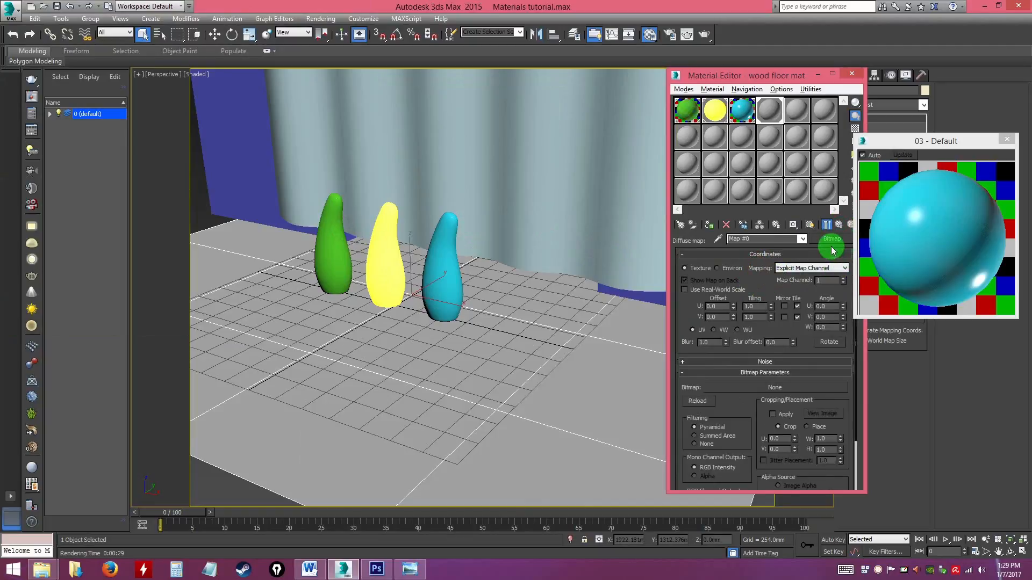
click(840, 226)
right_click(748, 266)
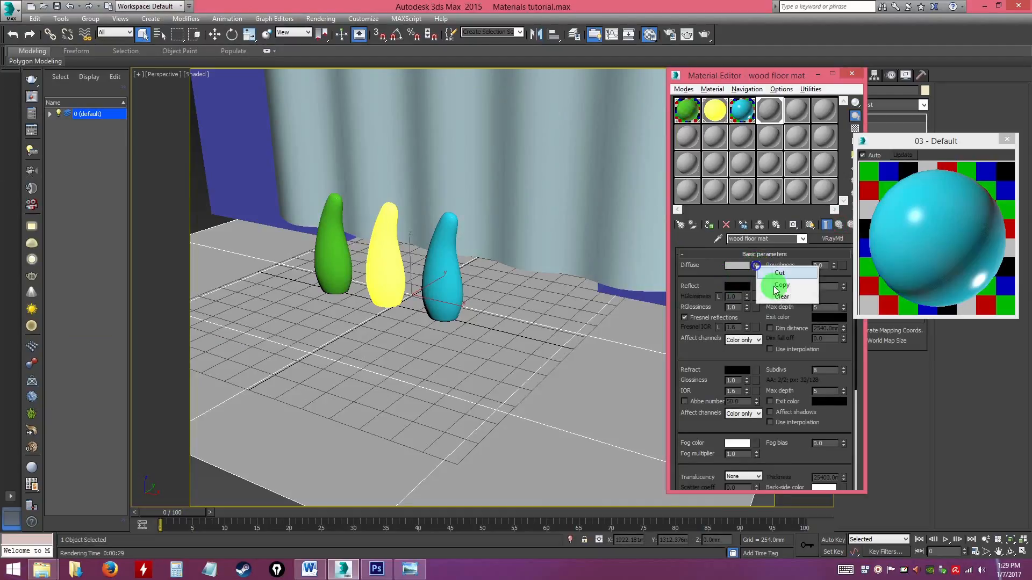
click(772, 297)
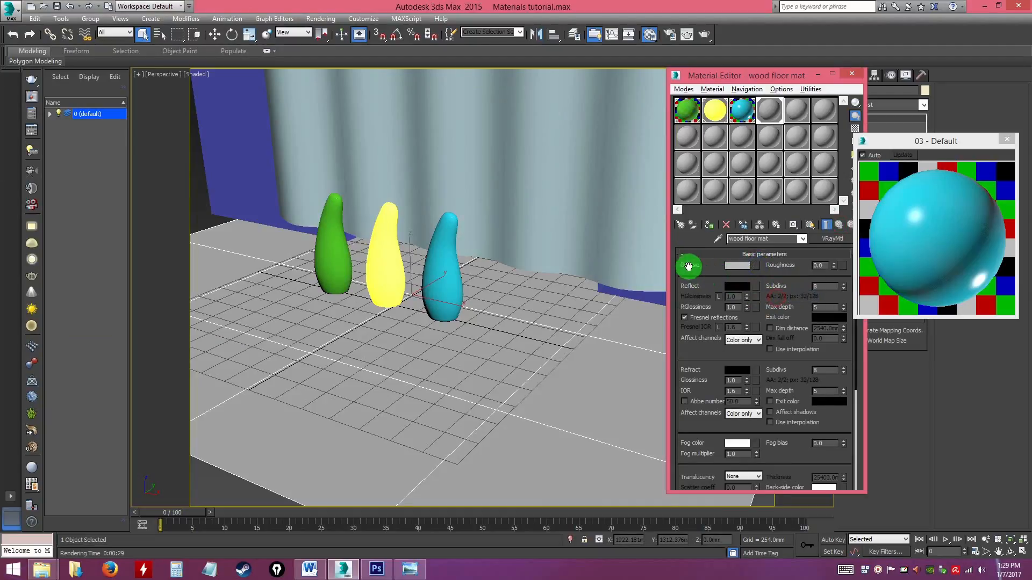
Add a Bitmap map to the diffuse slot of wood floor mat
click(756, 266)
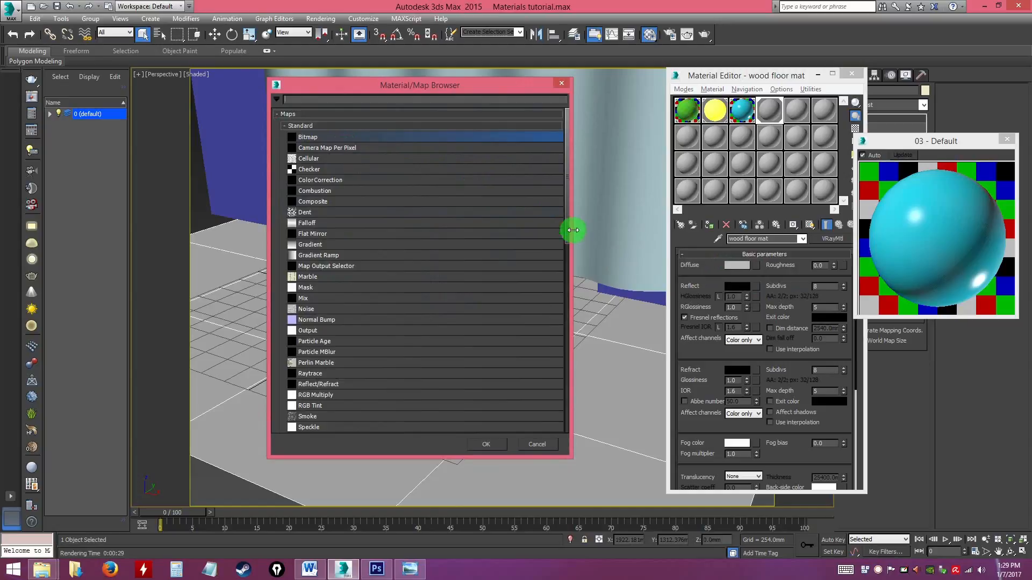
mouse_move(565, 213)
mouse_down()
mouse_move(563, 308)
mouse_move(562, 204)
mouse_up()
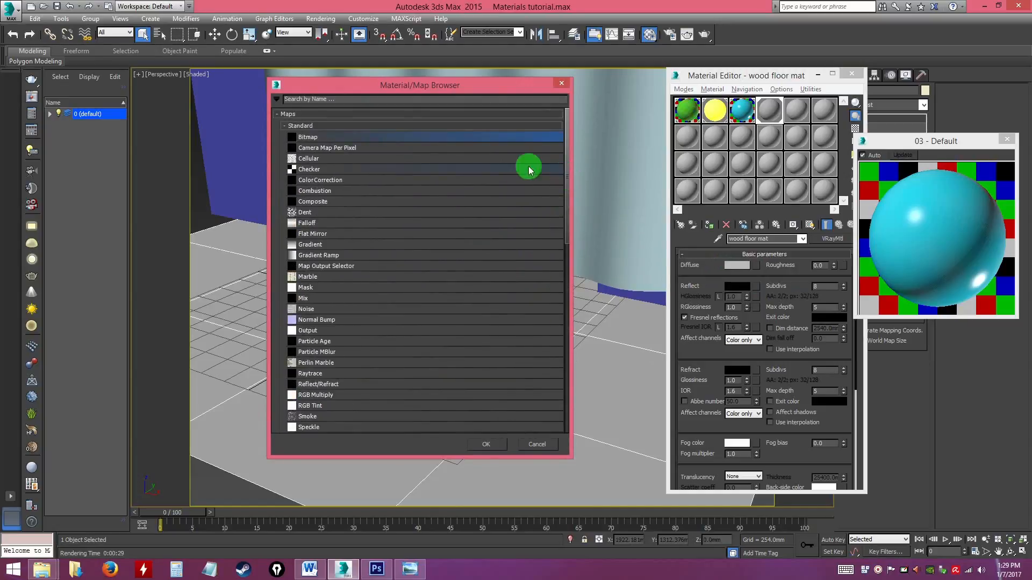
key(ctrl)
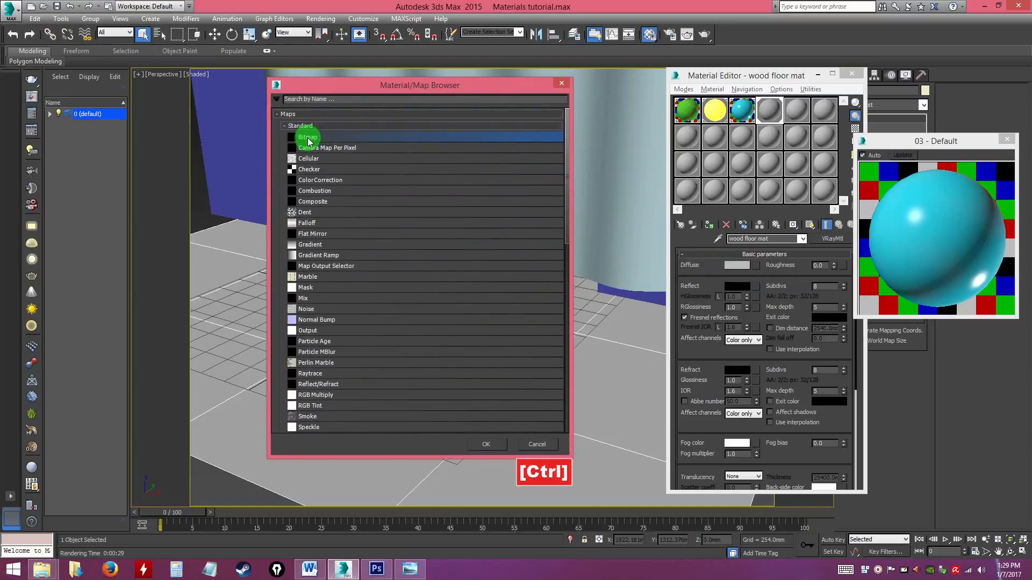
double_click(312, 138)
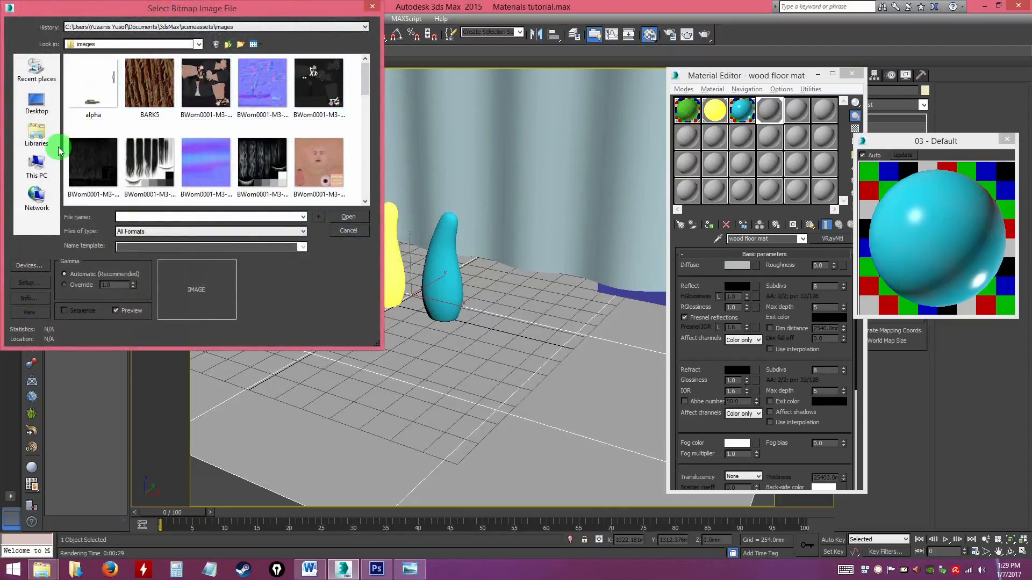
Load Wooden floor.jpg from D:\College Stuff\ID 3DS Max Workshop\Totorial 3D Models\Textures as the diffuse bitmap image
click(41, 174)
double_click(229, 179)
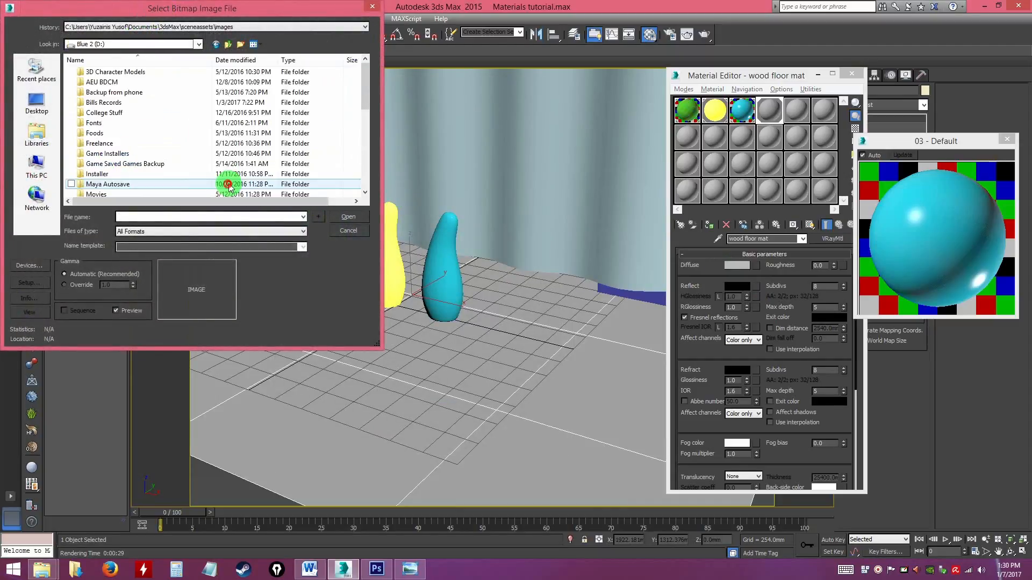
double_click(109, 114)
click(110, 124)
double_click(108, 143)
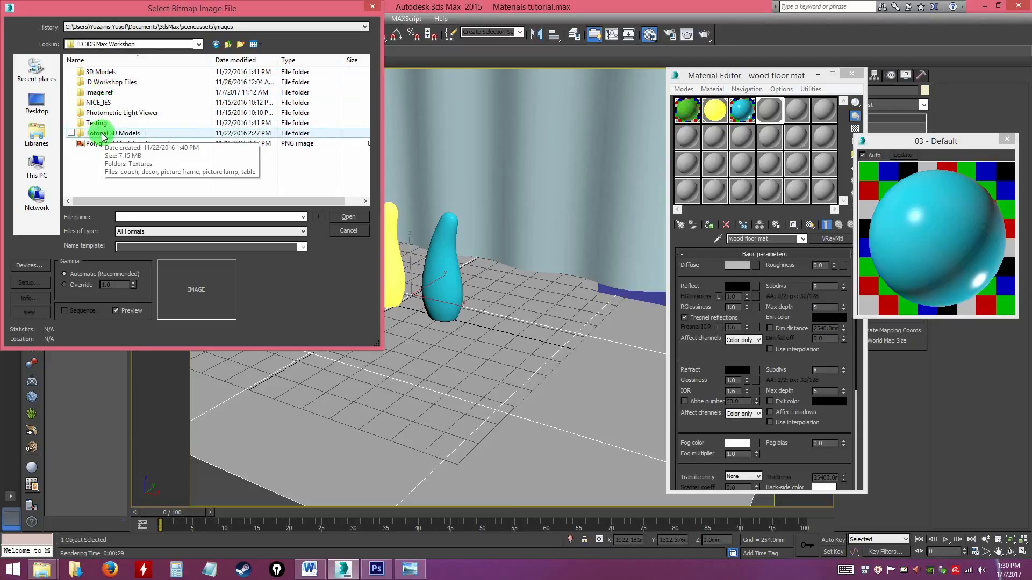
double_click(107, 136)
click(102, 72)
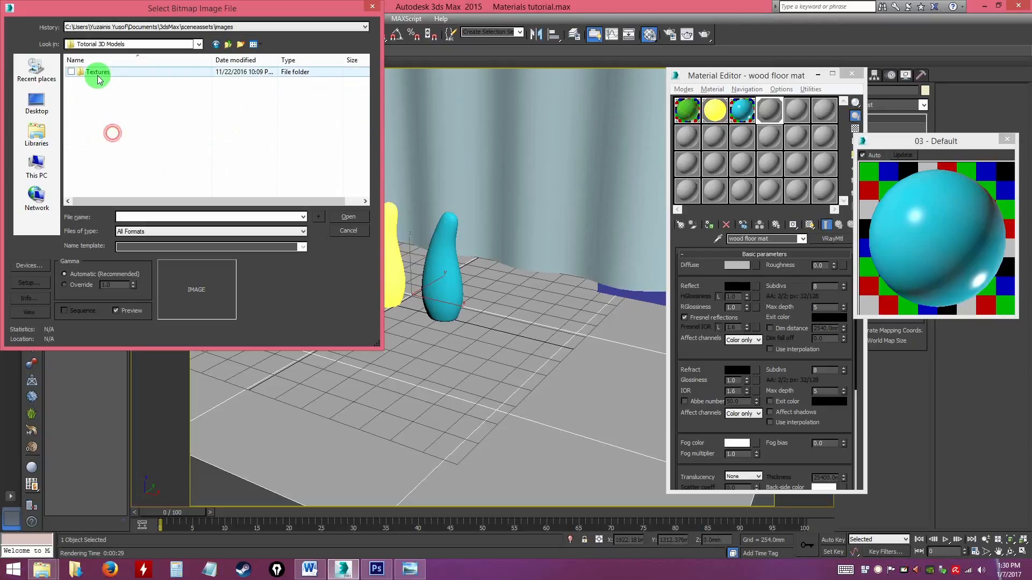
double_click(105, 74)
click(149, 152)
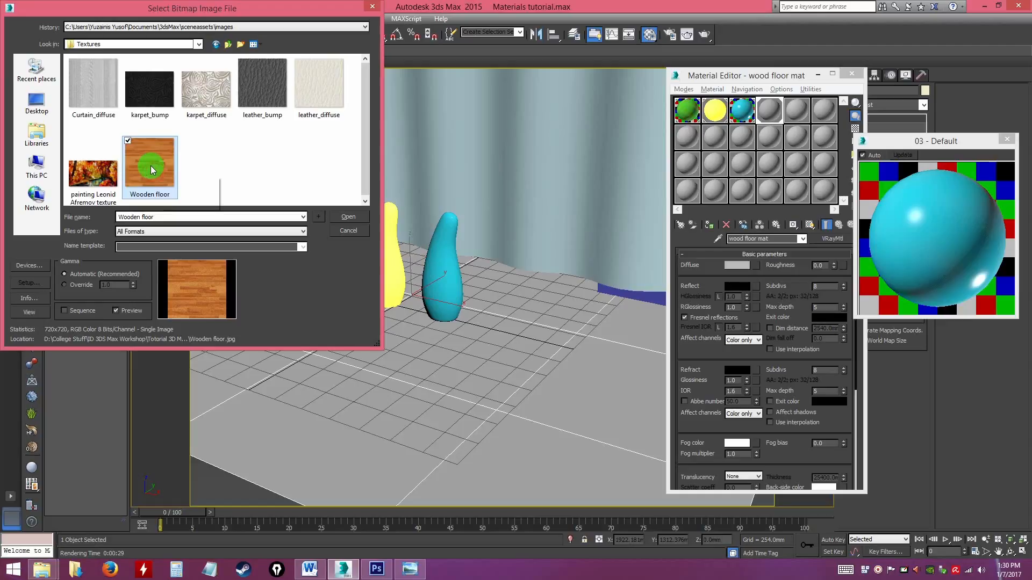
click(348, 217)
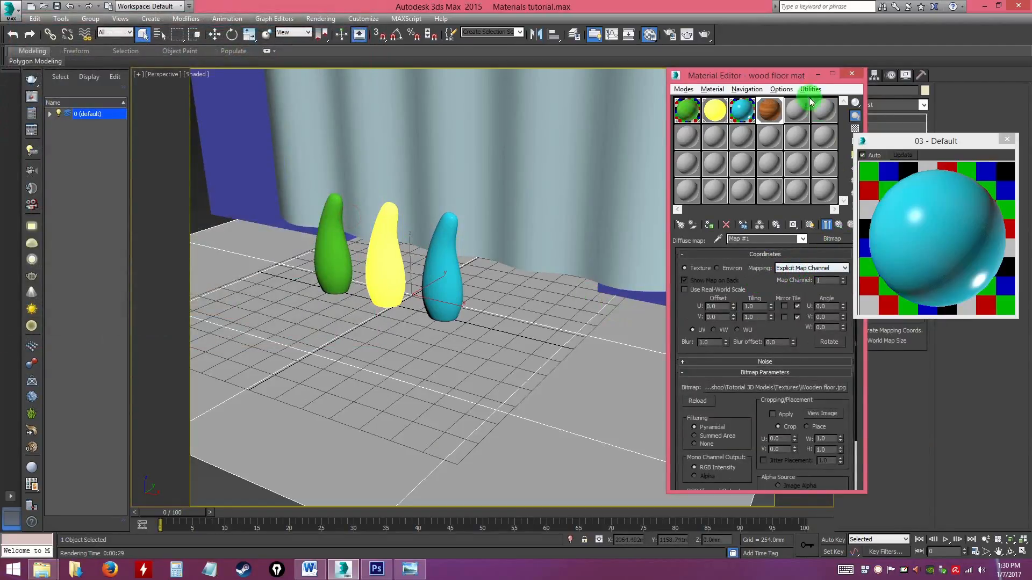
Move the Material Editor clear of the modifier settings and return from the bitmap map to its parent material, wood floor mat
drag(781, 79, 728, 76)
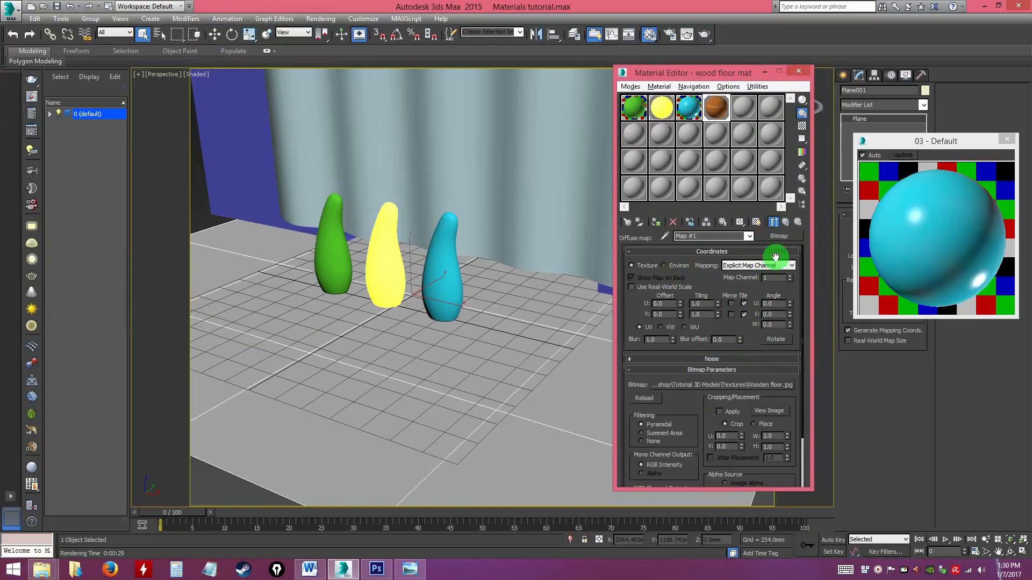
key(ctrl)
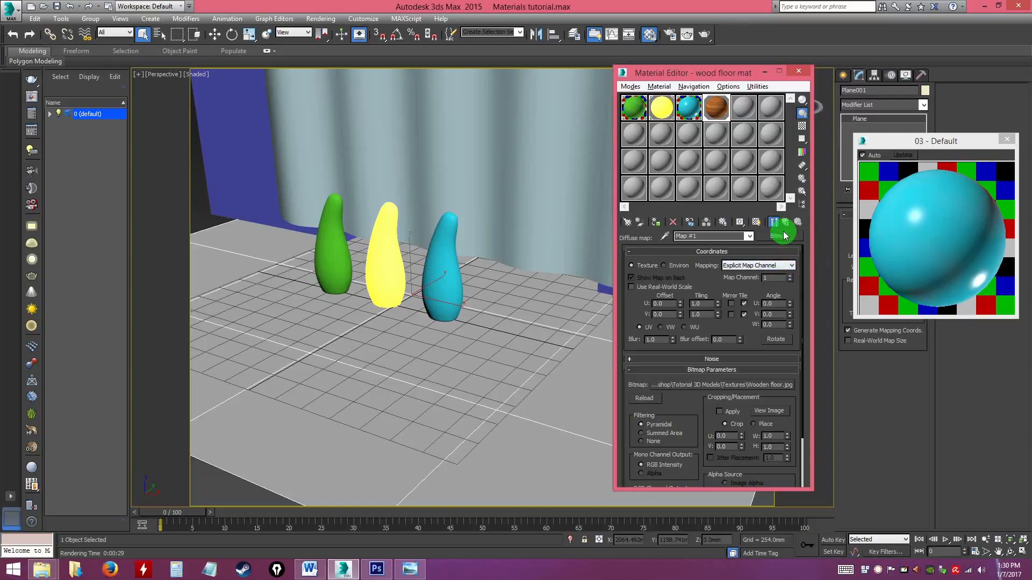
key(ctrl)
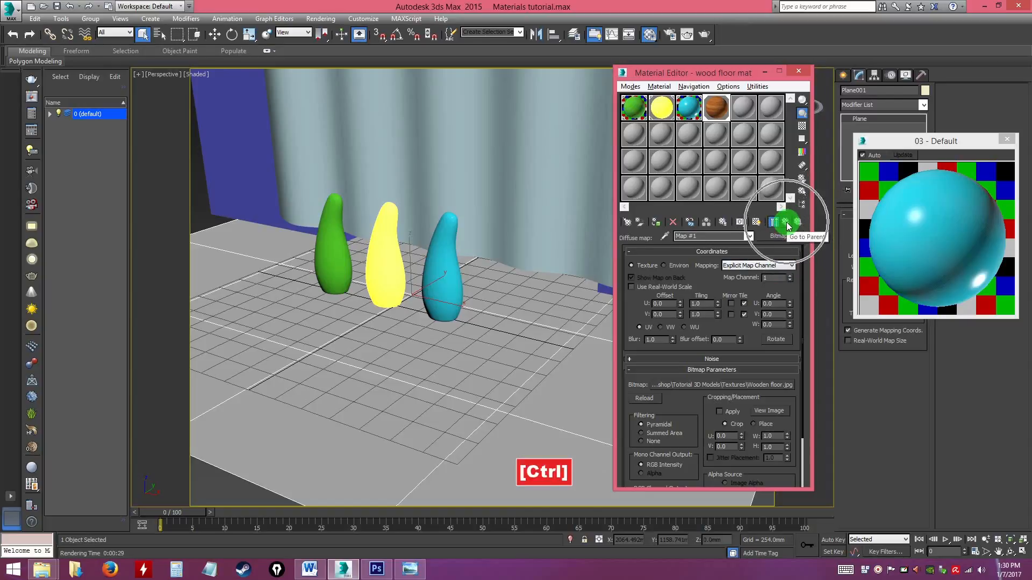
click(786, 223)
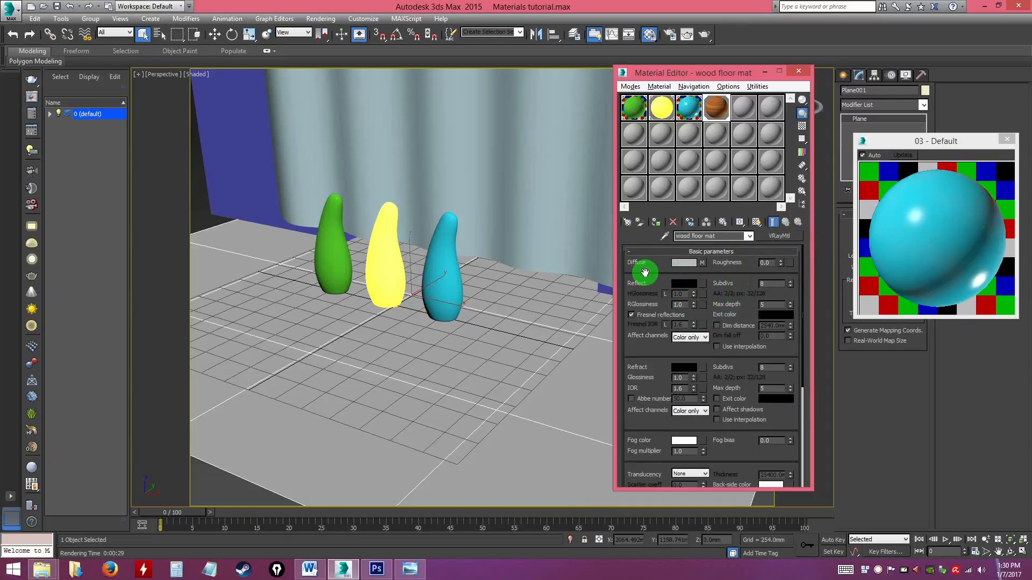
key(ctrl)
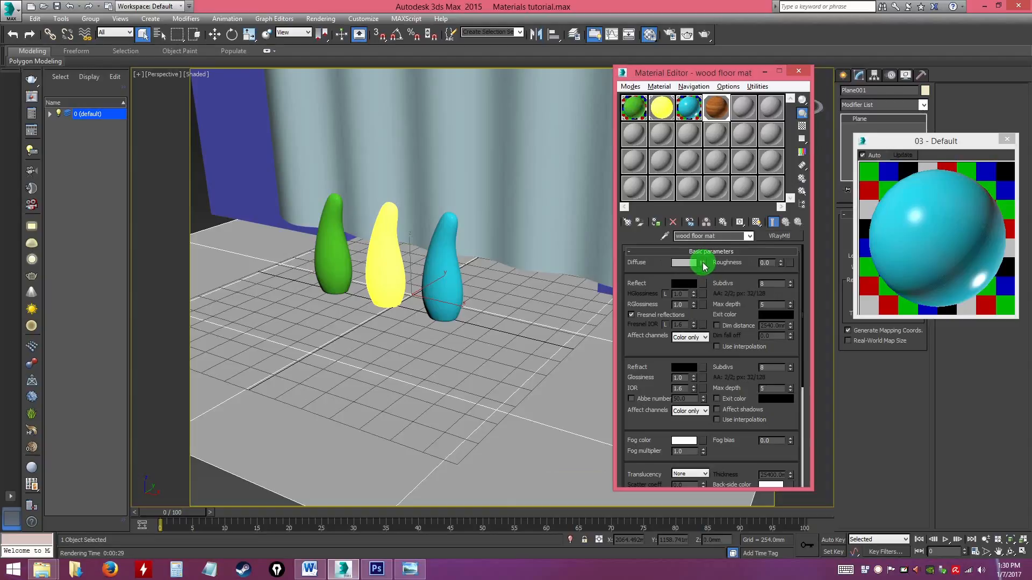
Reopen the diffuse bitmap of wood floor mat, choose Wooden floor again as its image file and return to the parent material
click(702, 262)
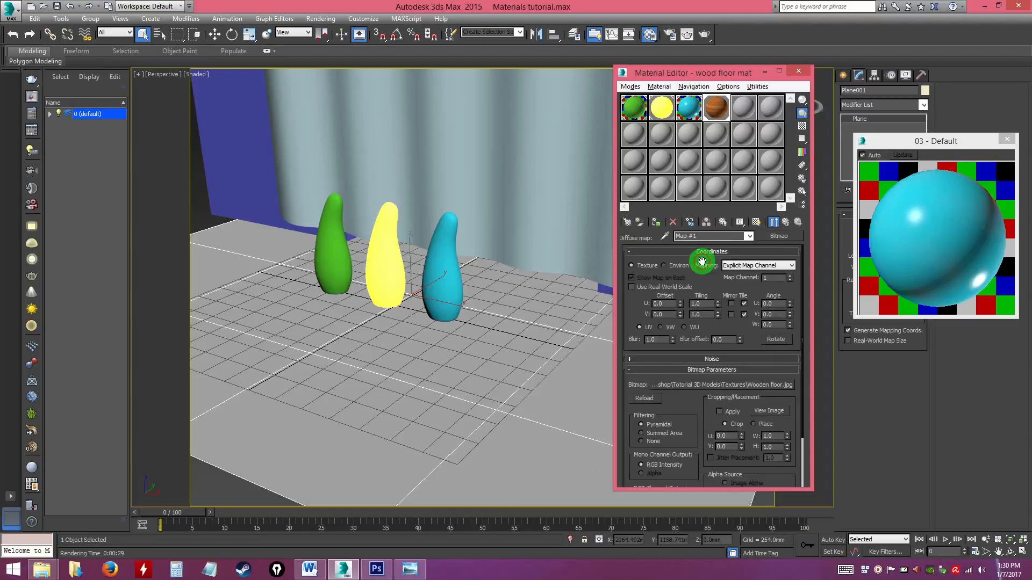
key(ctrl)
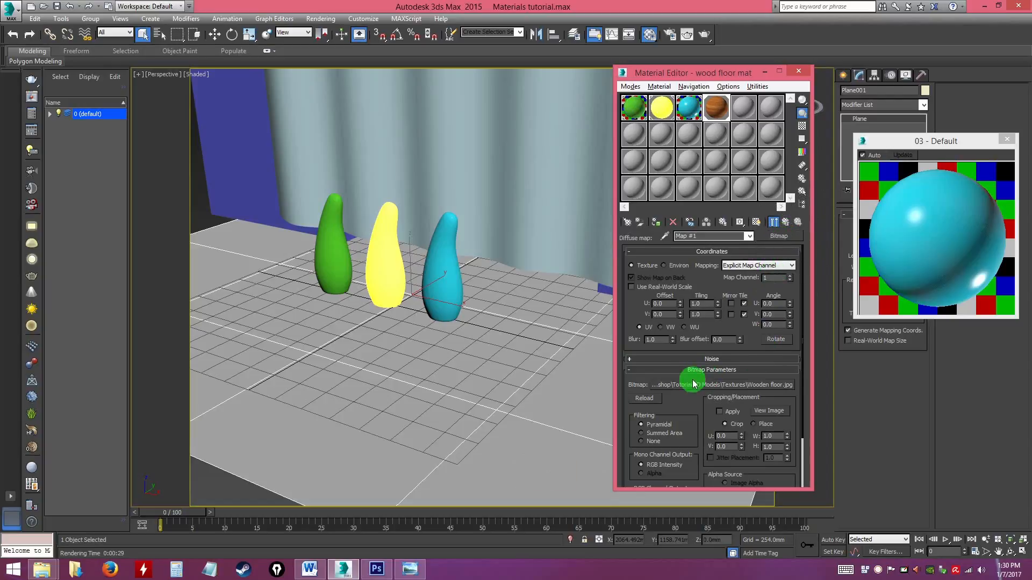
key(ctrl)
key(ctrl)
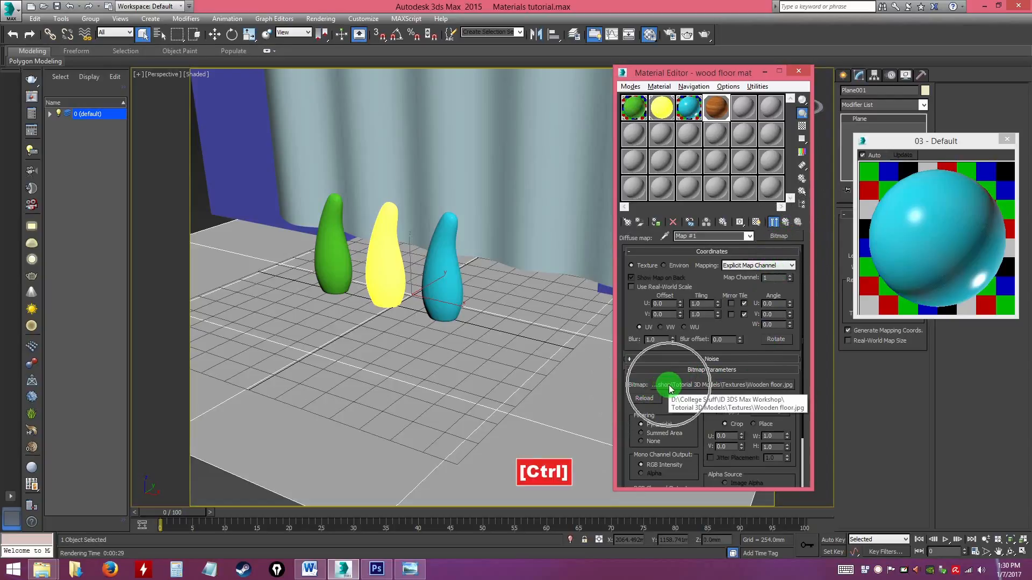
click(734, 385)
click(711, 266)
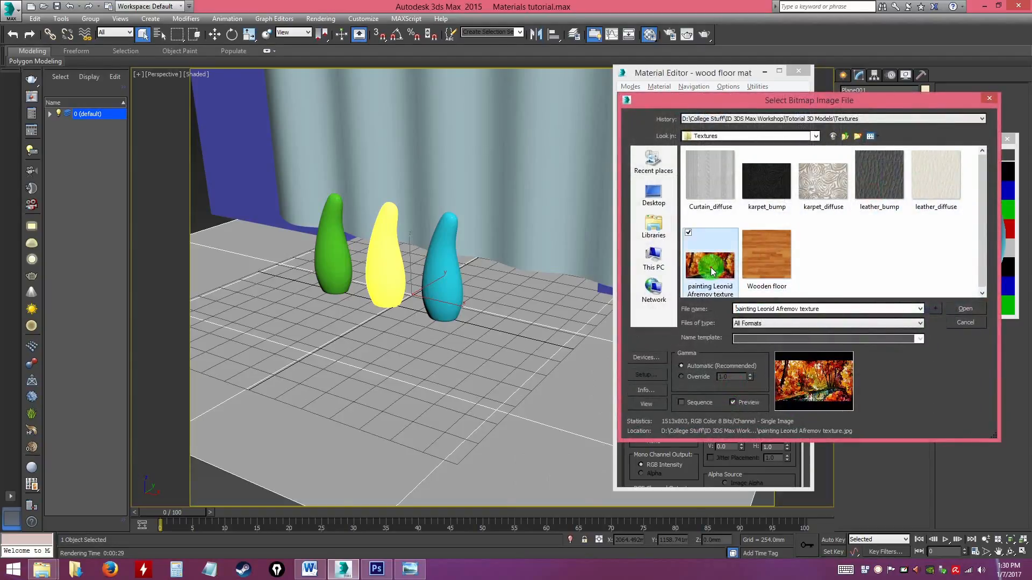
click(766, 256)
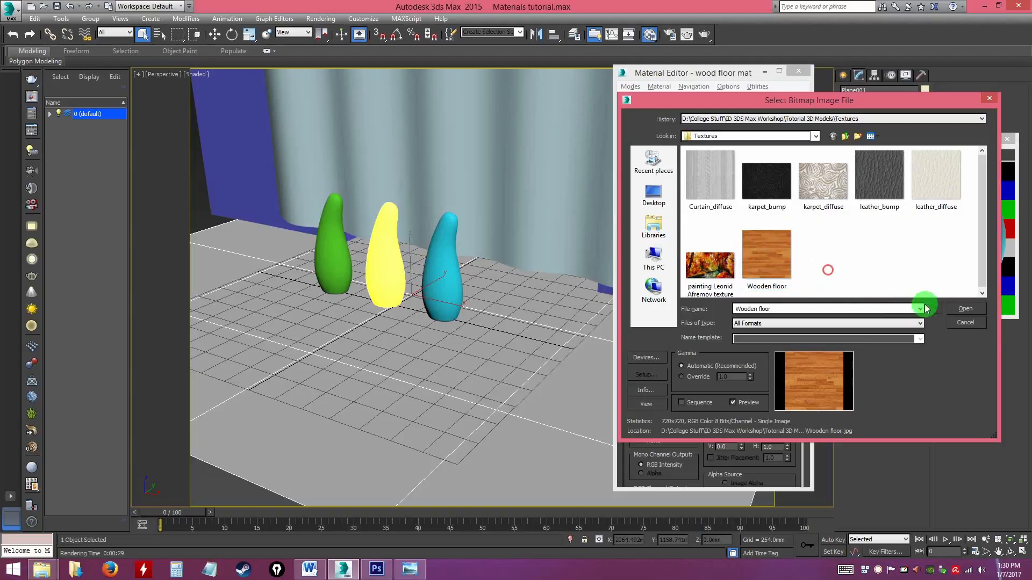
click(964, 309)
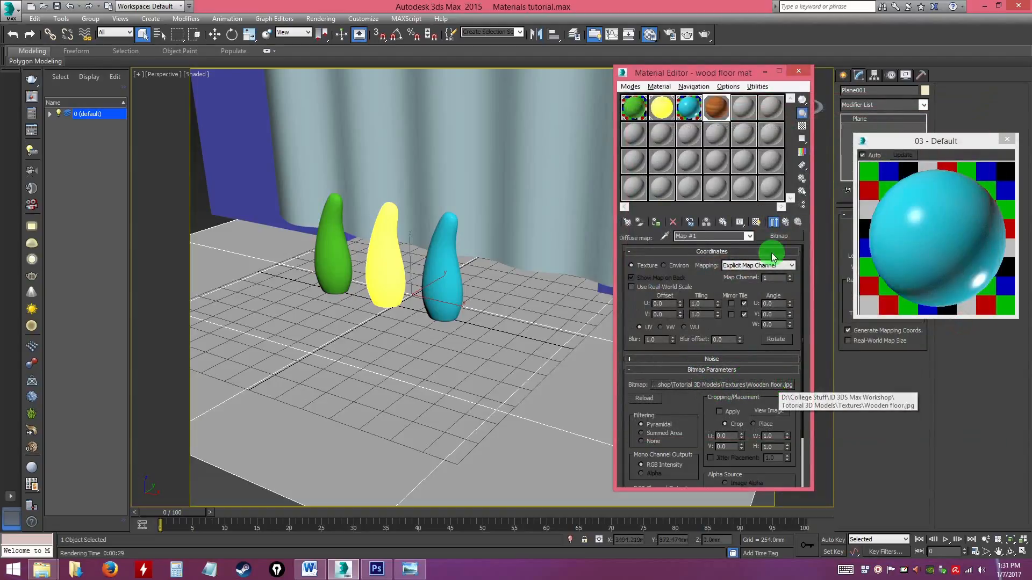
click(786, 222)
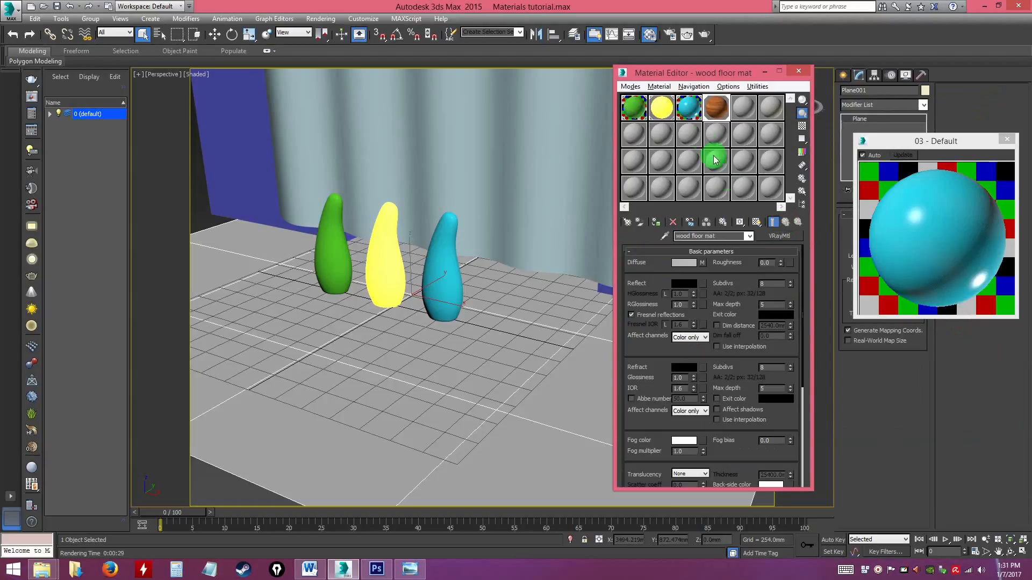
Replace the 03 - Default preview window with an enlarged preview of wood floor mat placed beside the Material Editor
click(1006, 139)
click(724, 126)
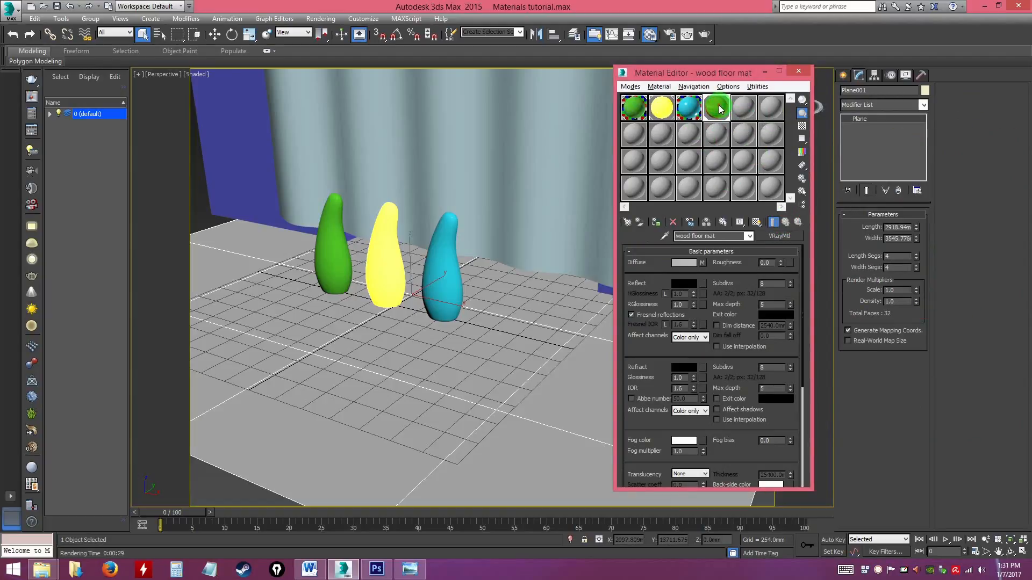
double_click(720, 109)
drag(929, 139, 881, 164)
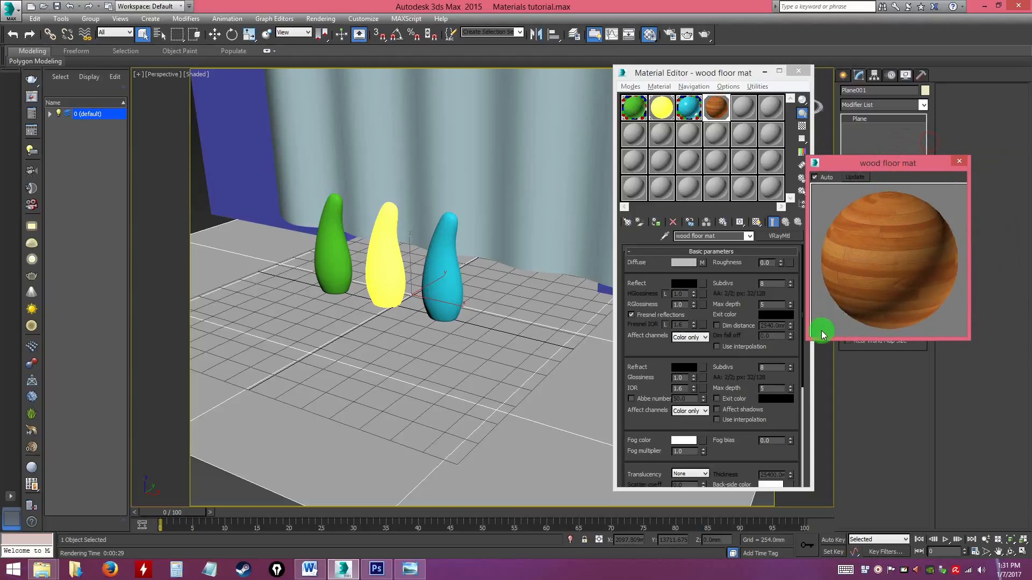
drag(808, 337, 754, 392)
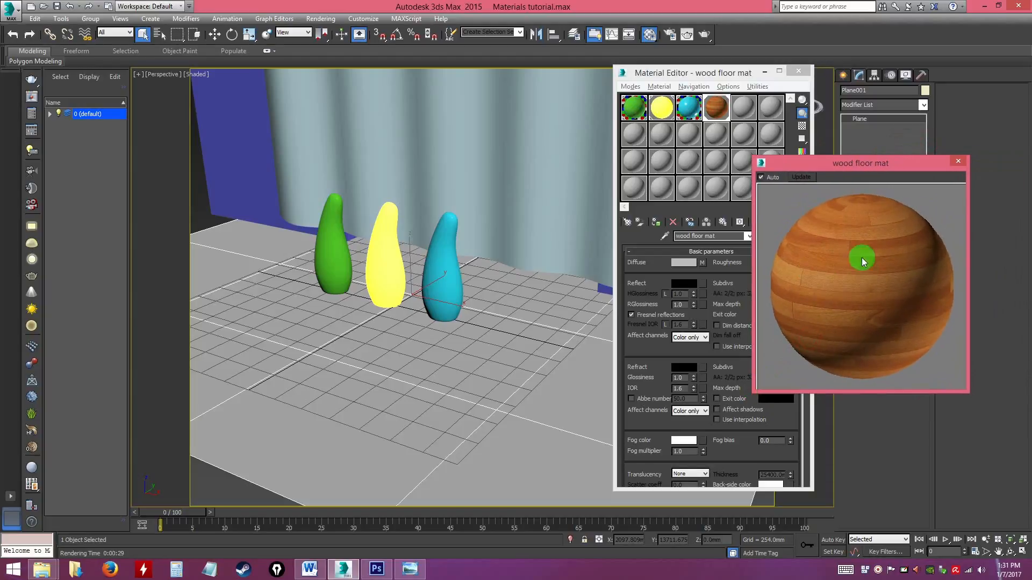
drag(858, 167, 904, 158)
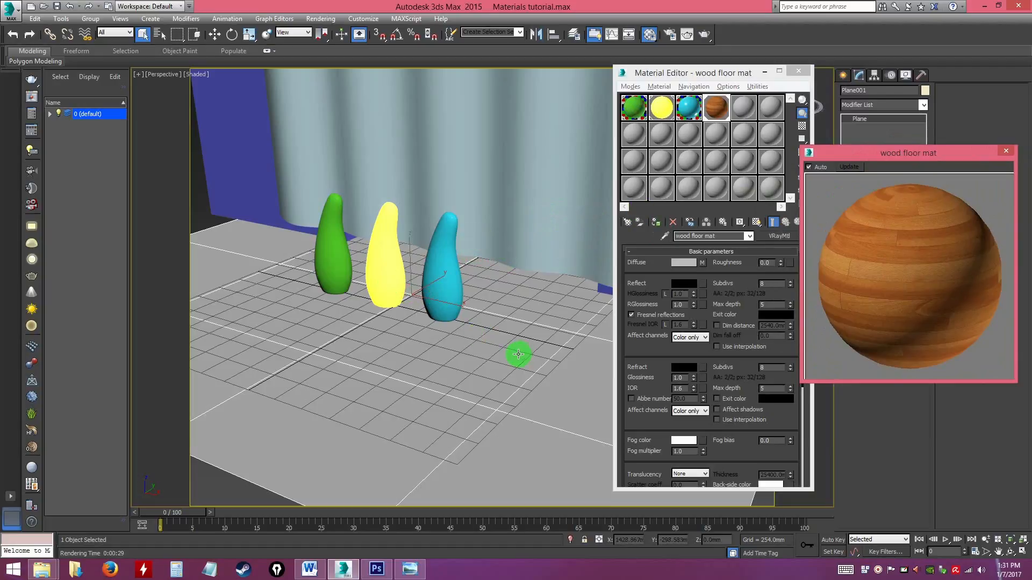
Show the shaded wood floor mat texture on the floor in the viewport
click(719, 122)
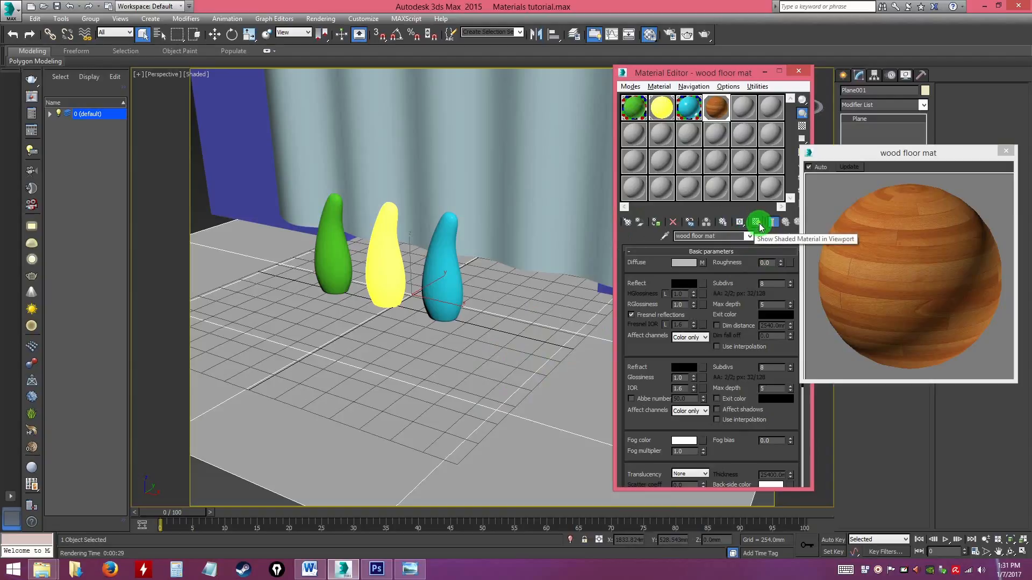
key(ctrl)
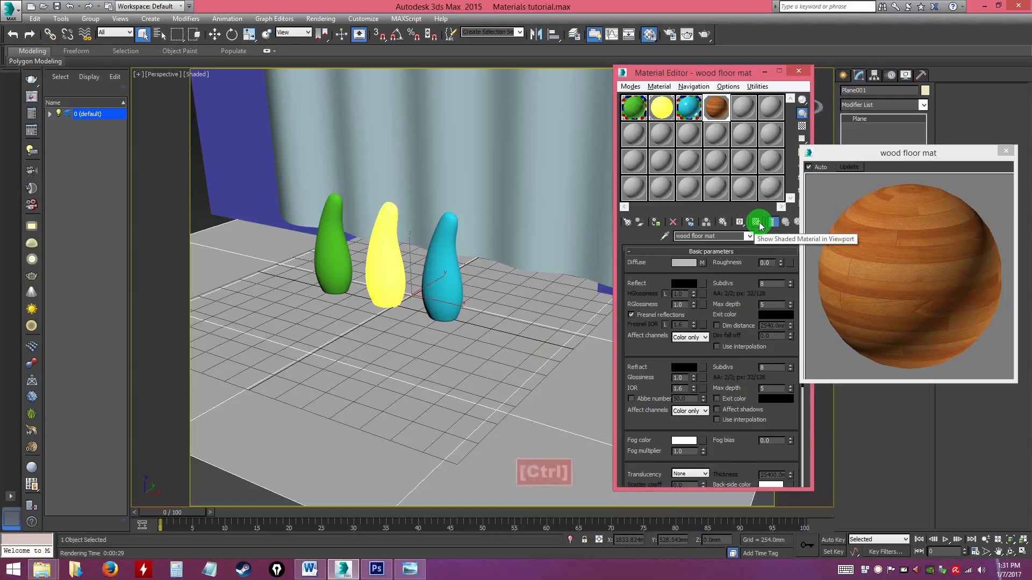
click(756, 222)
mouse_move(462, 352)
alt+middle_down()
mouse_move(461, 369)
mouse_move(495, 376)
mouse_move(495, 360)
alt+middle_up()
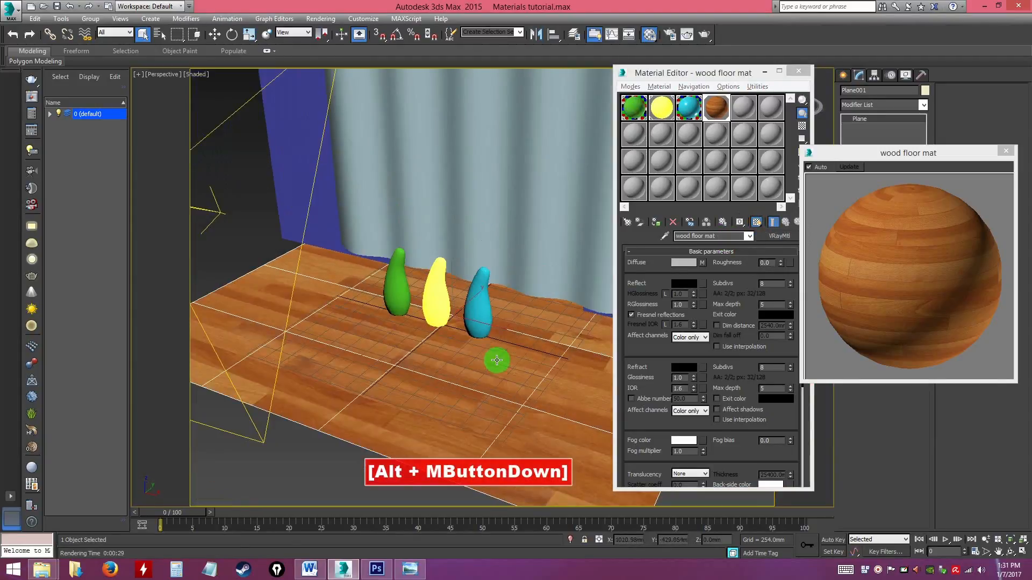
alt+middle_drag(380, 453, 543, 373)
Run a test render of the perspective view with the wooden floor and close the V-Ray frame buffer
drag(718, 65, 733, 77)
alt+middle_drag(492, 284, 497, 277)
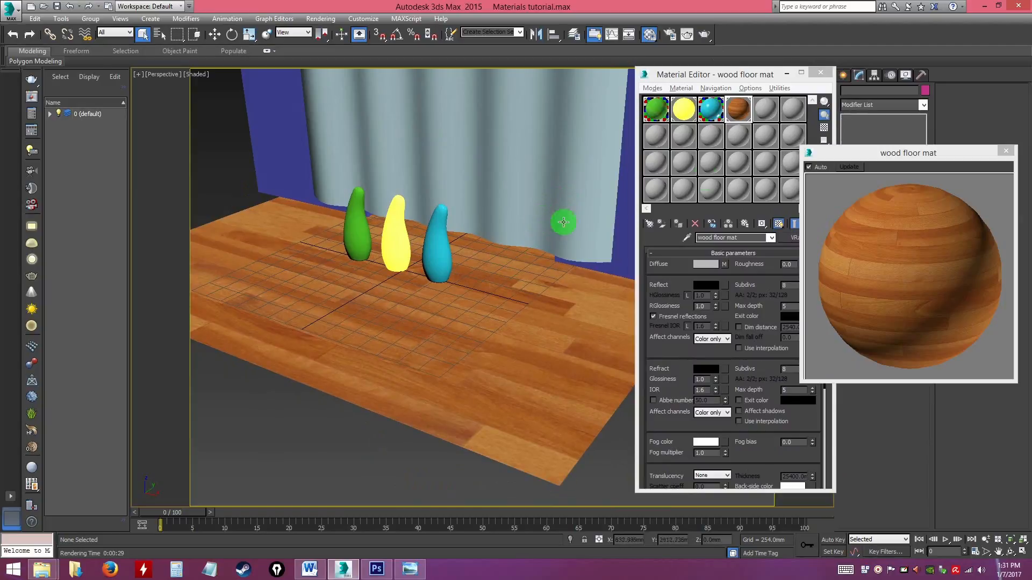
drag(788, 377, 834, 313)
click(705, 34)
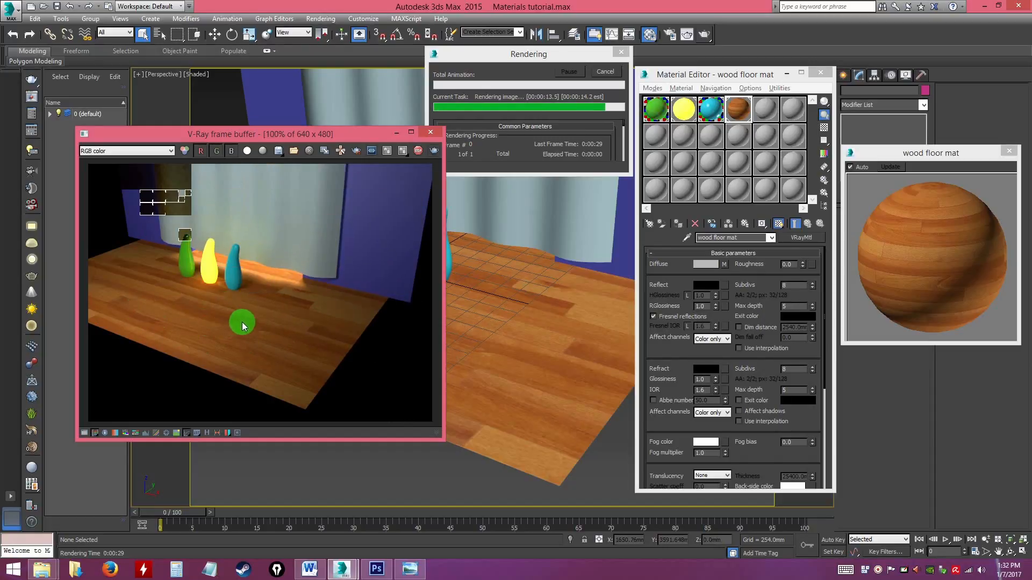
click(436, 139)
Lower the reflection glossiness of wood floor mat to 0.73
alt+middle_drag(498, 322, 561, 324)
scroll(487, 350, up, 2)
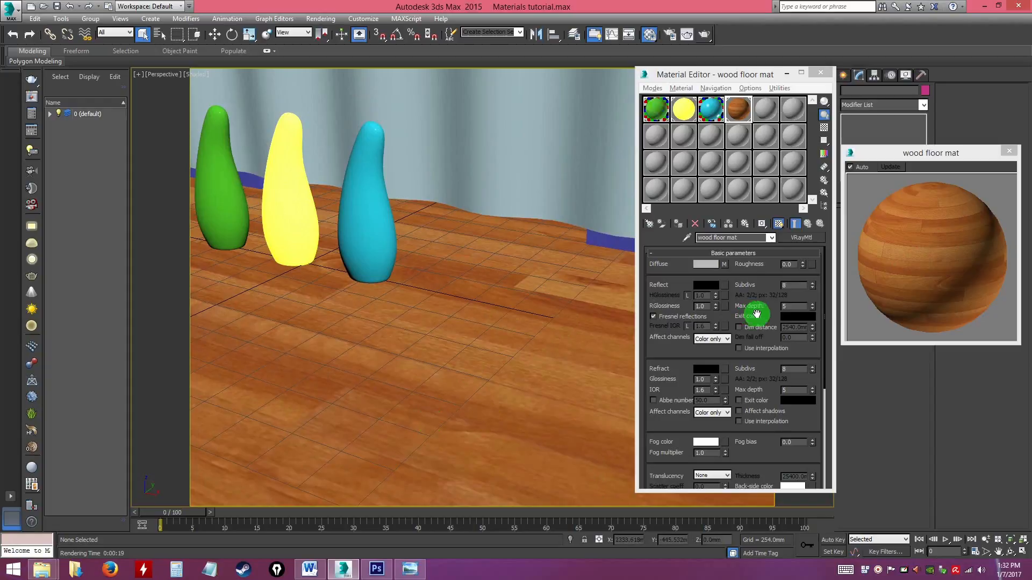
mouse_move(524, 319)
alt+middle_down()
mouse_move(524, 305)
mouse_move(523, 316)
alt+middle_up()
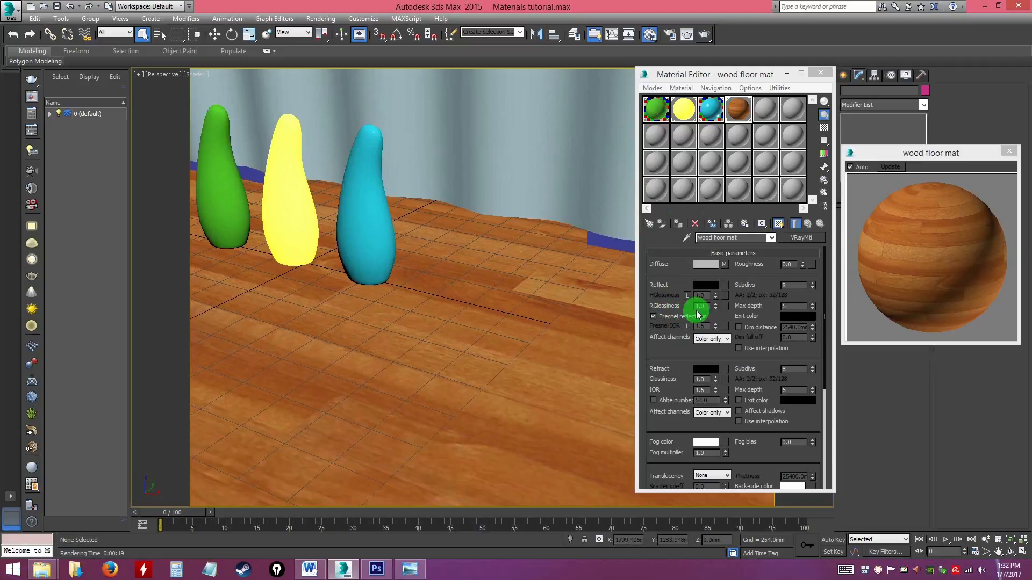
click(716, 308)
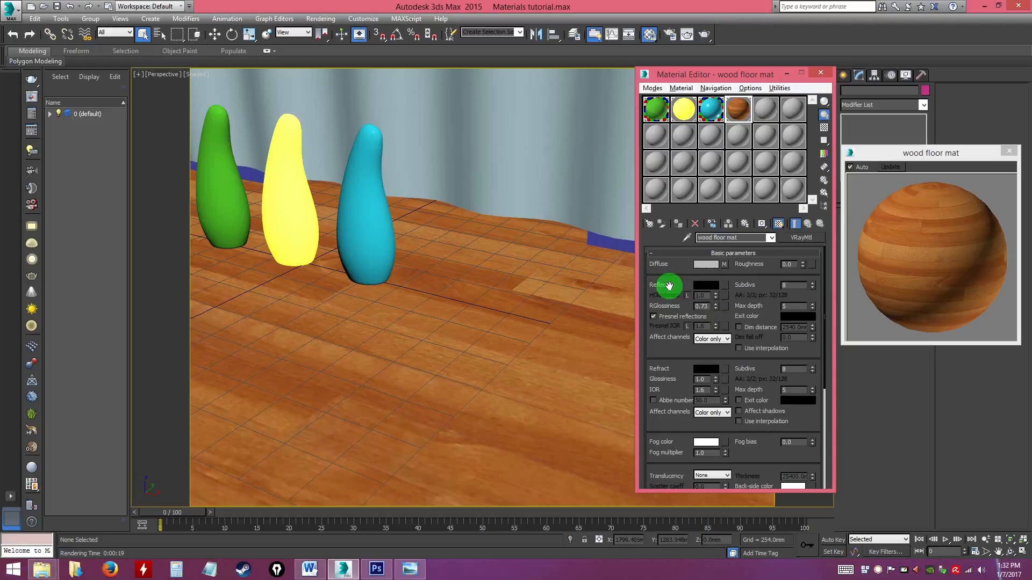
Set the reflection color of wood floor mat to a dark grey with a value of 81
click(707, 289)
click(264, 114)
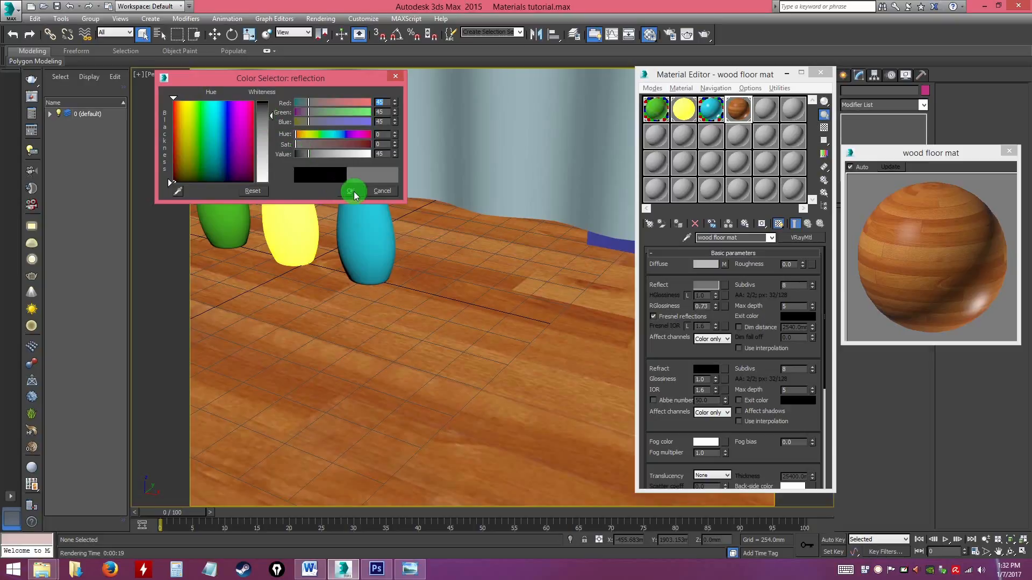
click(263, 130)
click(263, 132)
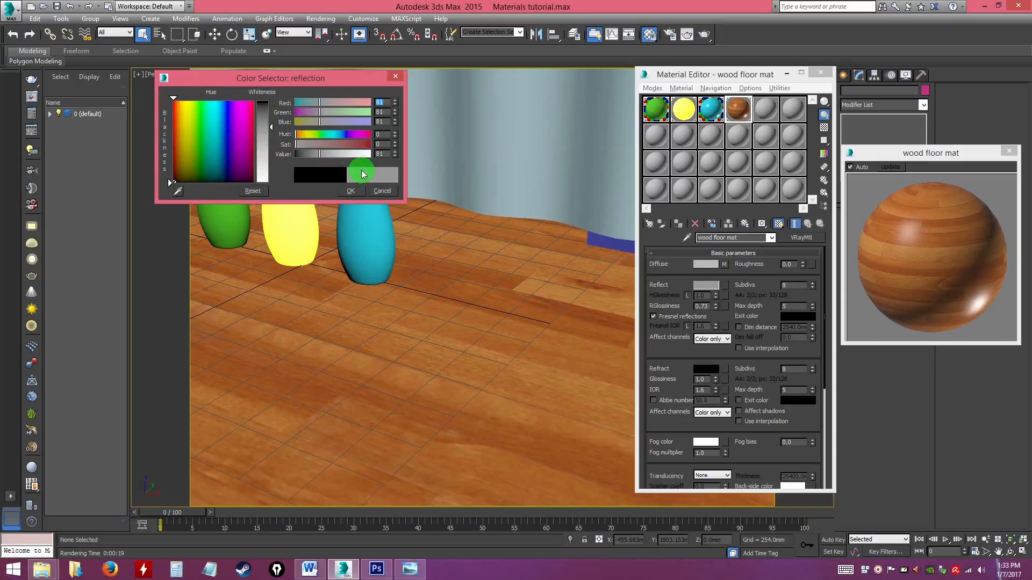
click(350, 191)
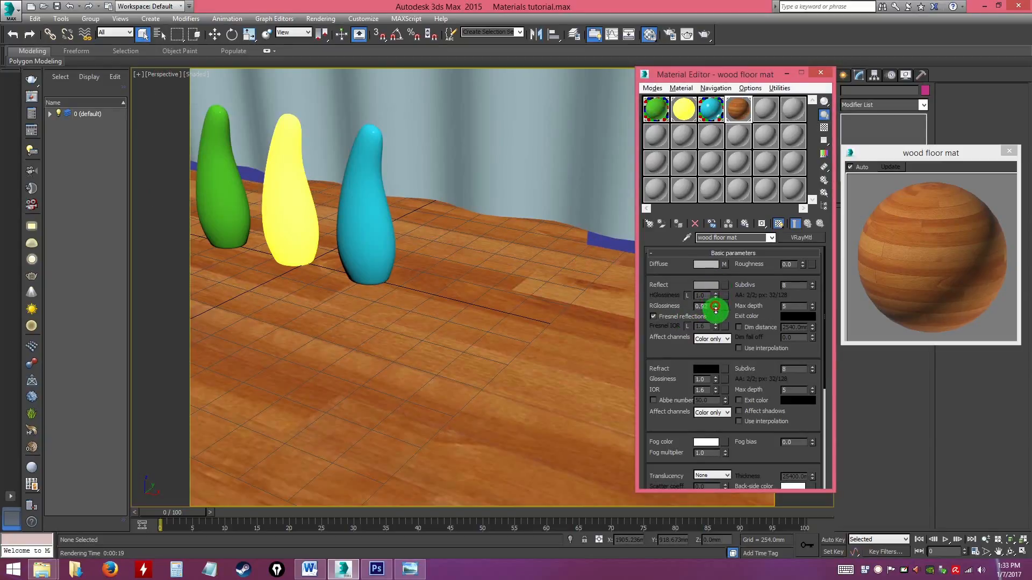
Show a checkered background behind the wood floor mat preview and set its reflection glossiness to 0.8
click(824, 129)
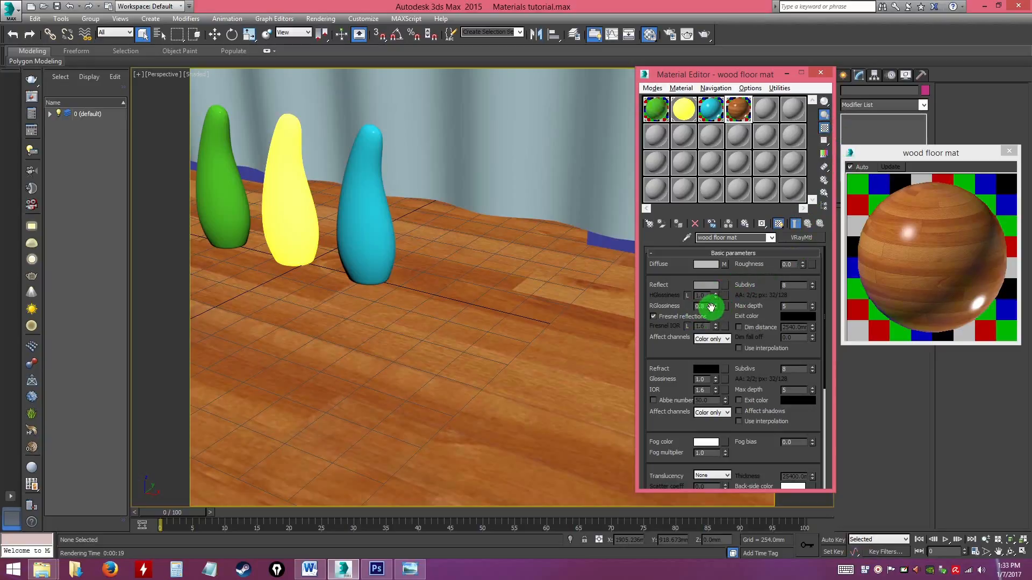
drag(708, 306, 621, 304)
text(0.)
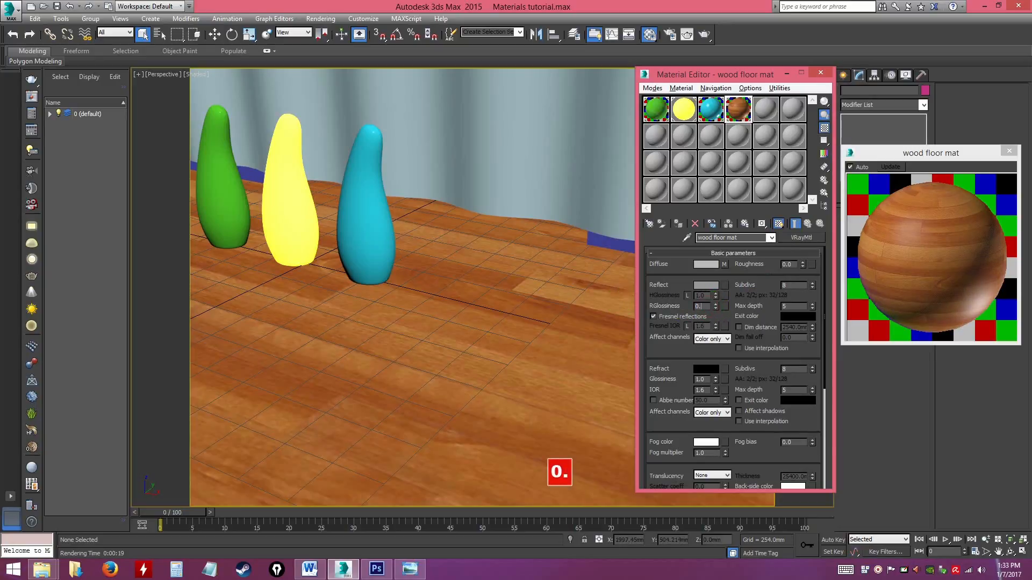
text(7)
key(Return)
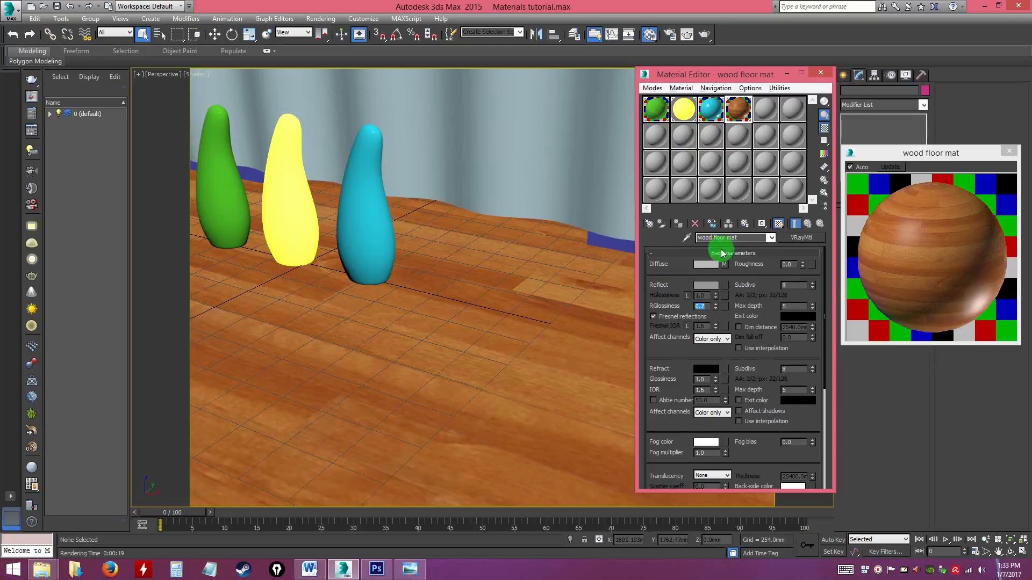
text(0.8)
key(Return)
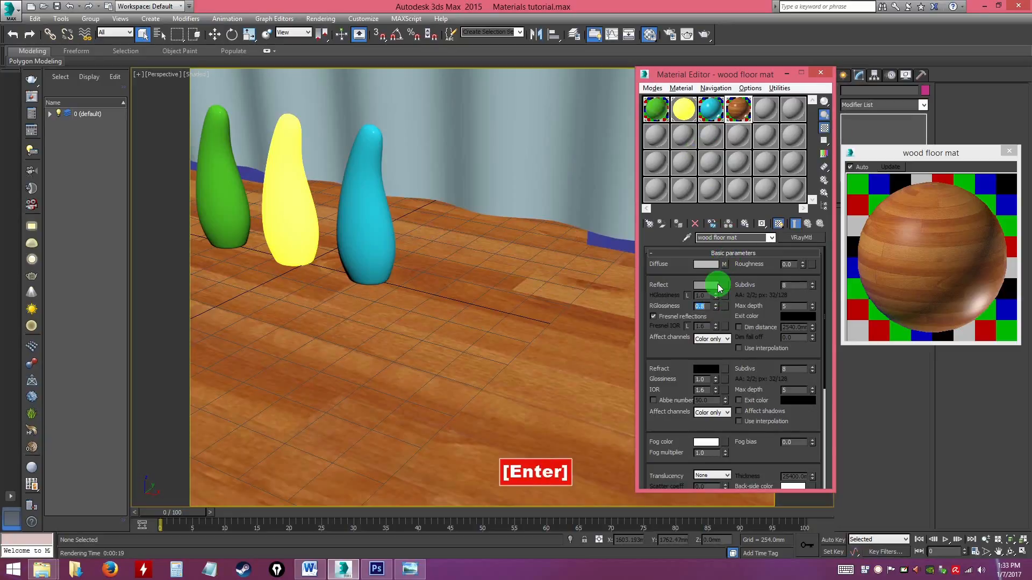
Run a test render of the perspective view with all three curved objects in frame on the wooden floor
alt+middle_drag(483, 260, 599, 290)
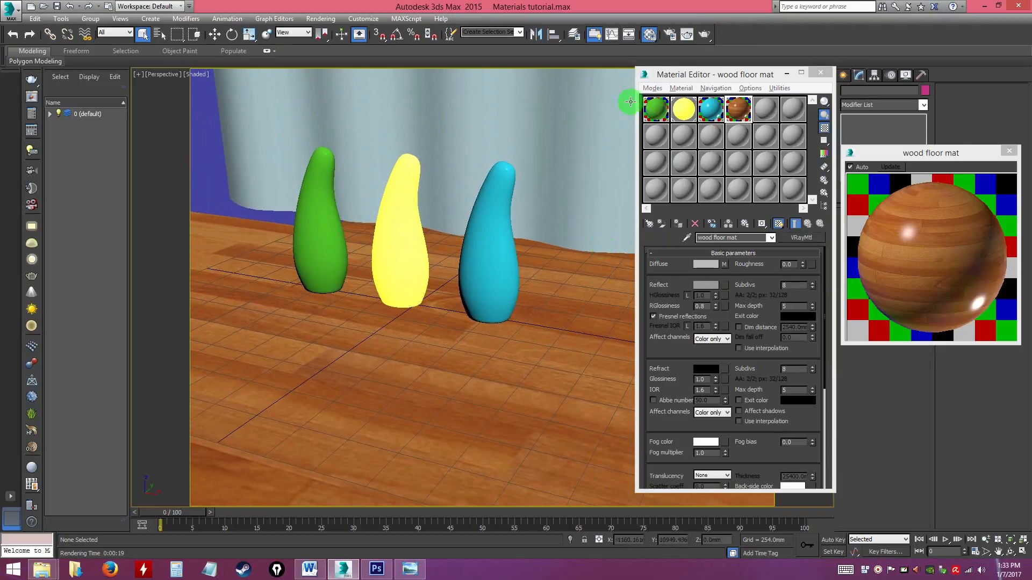
click(708, 34)
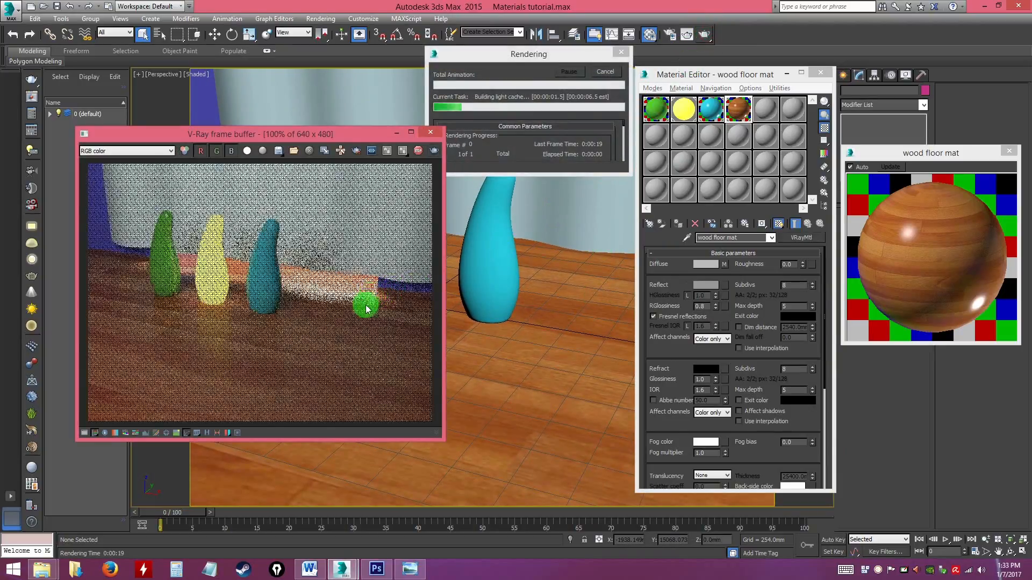
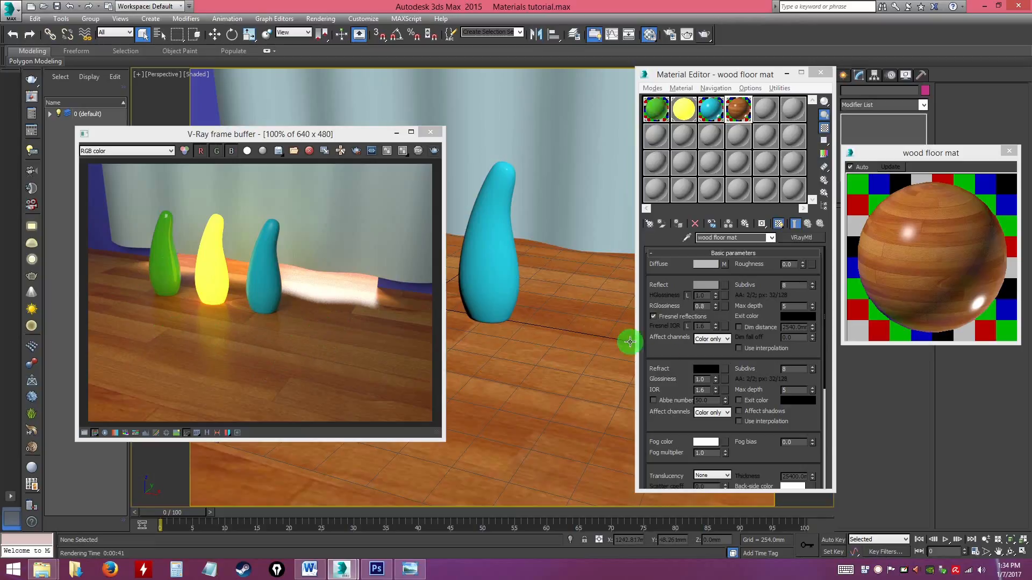
drag(662, 426, 671, 396)
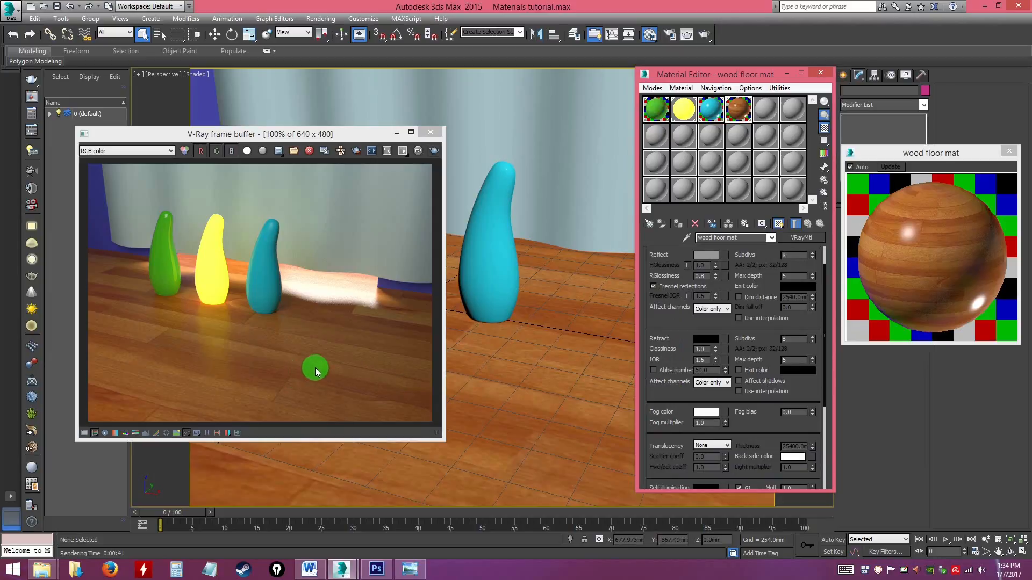
Switch to File Explorer, go to the Textures folder of the tutorial models, and view the Wooden floor image
click(42, 569)
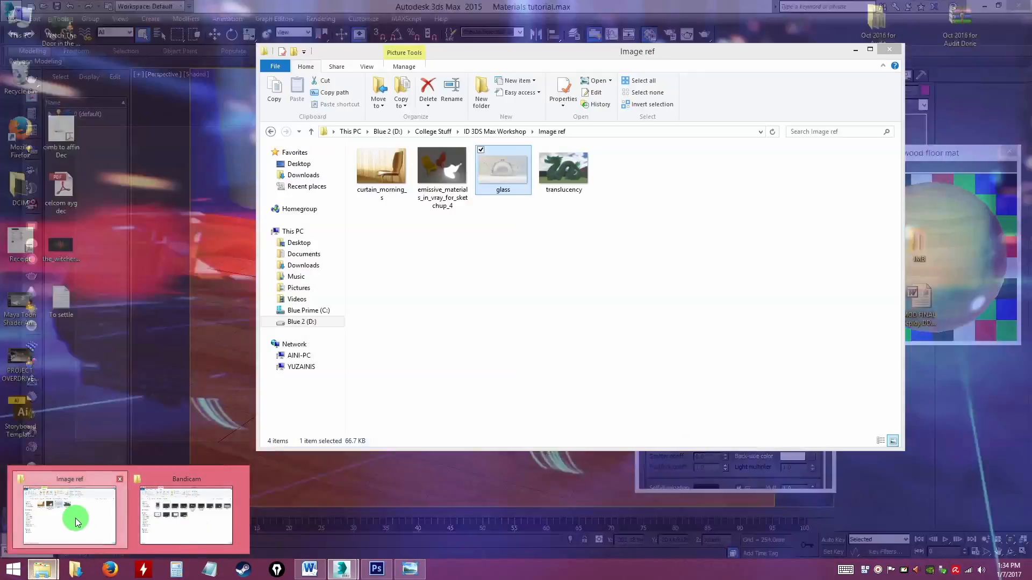
click(76, 518)
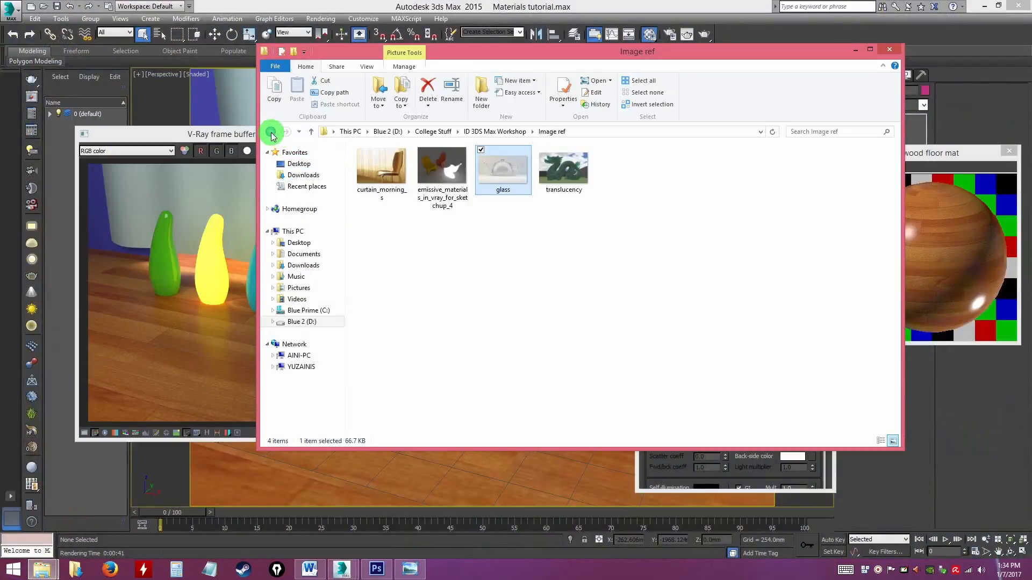
click(271, 132)
double_click(391, 232)
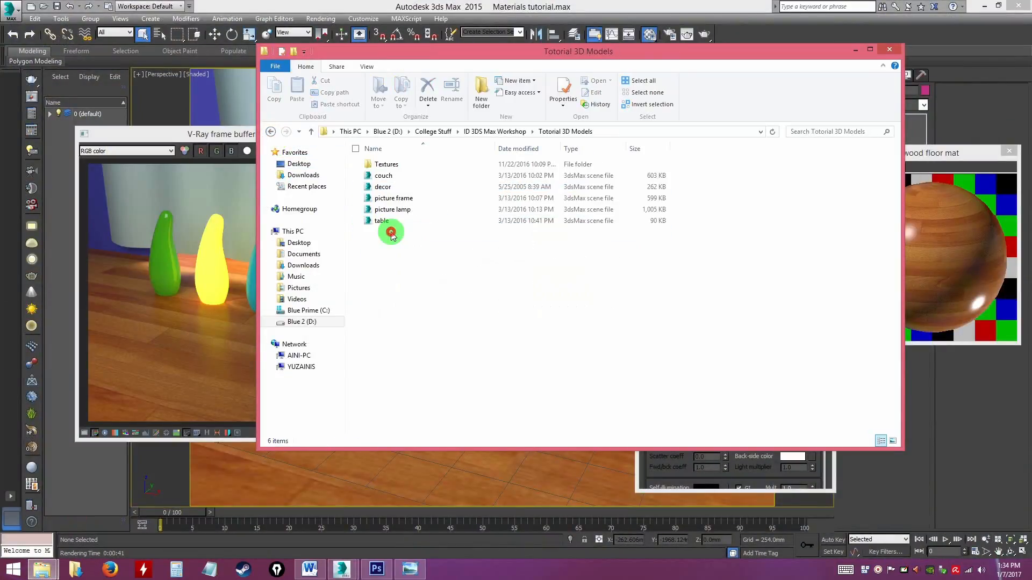
double_click(394, 165)
click(656, 278)
click(746, 182)
double_click(750, 184)
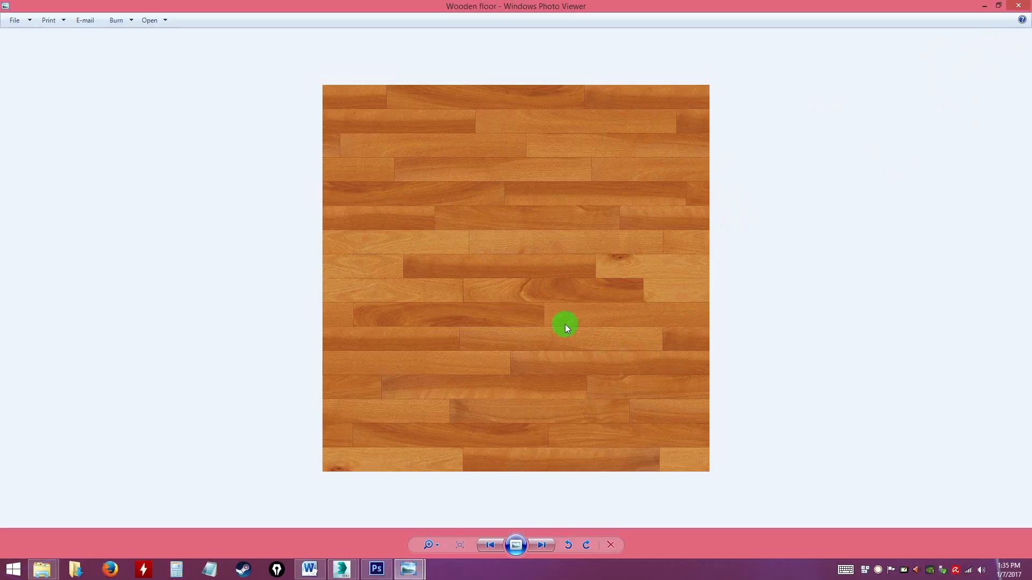
click(1021, 7)
click(746, 266)
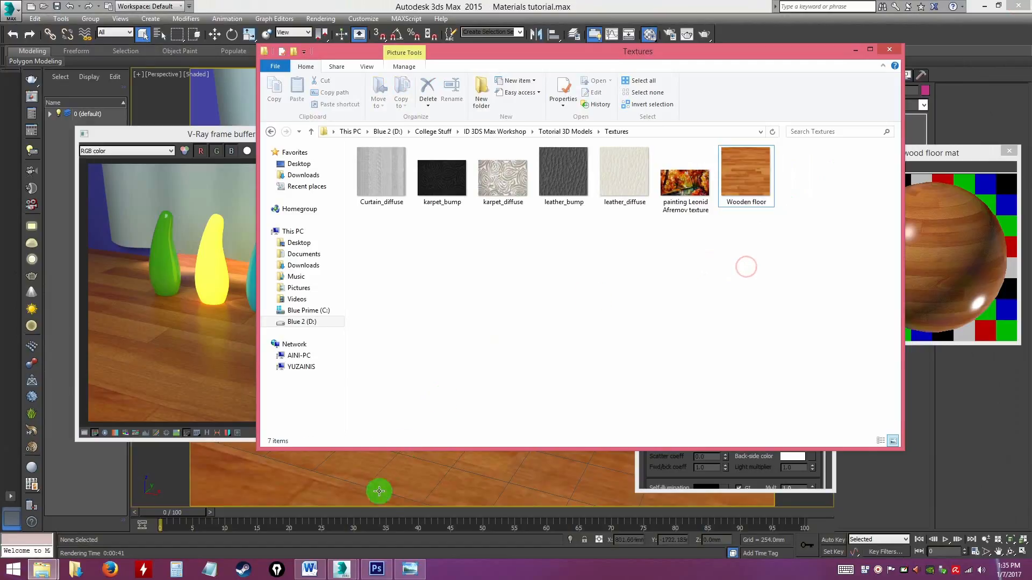
Switch to Photoshop and open the Wooden floor image from the Textures folder in it
click(376, 570)
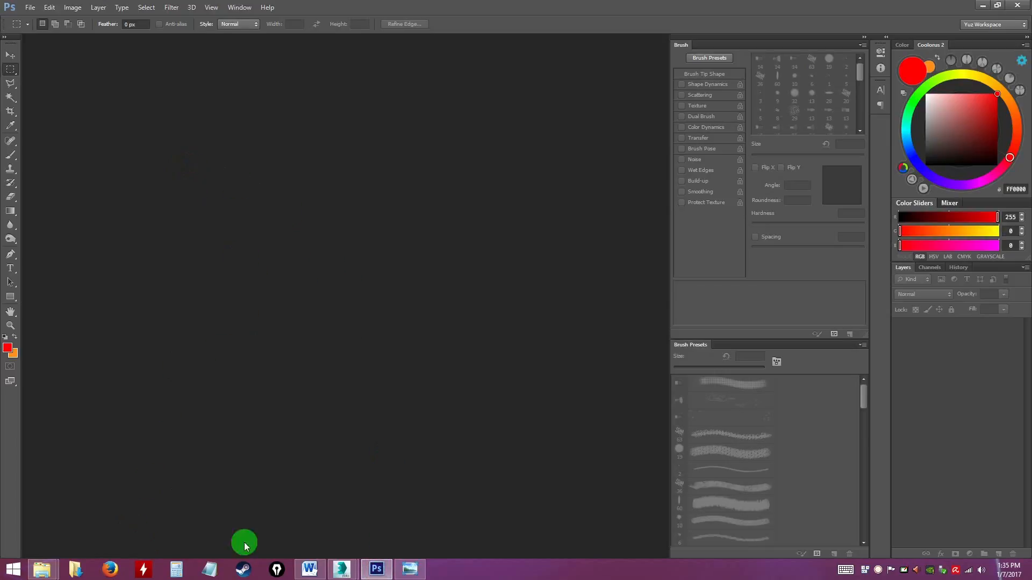
click(48, 568)
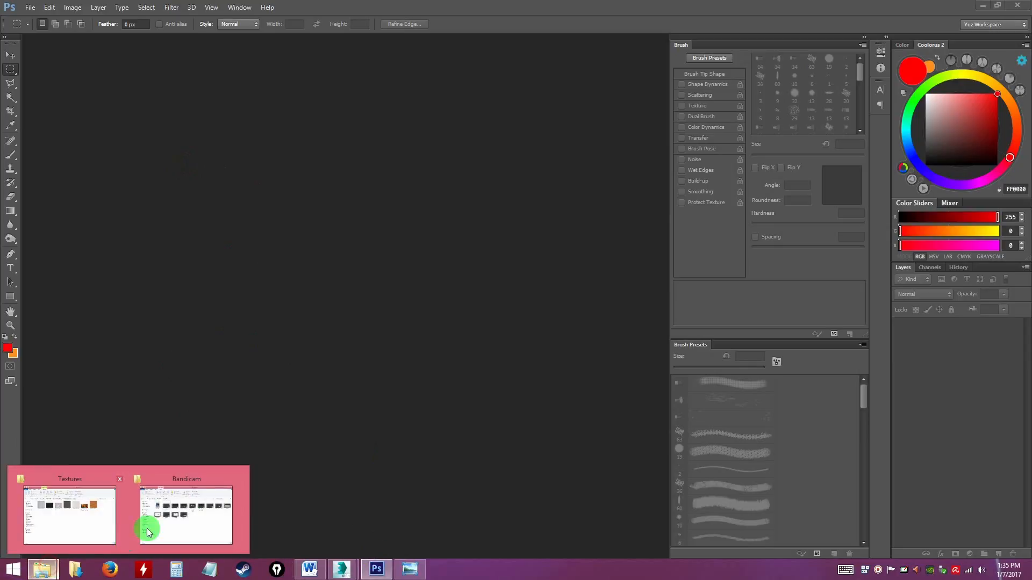
click(82, 520)
drag(746, 178, 184, 296)
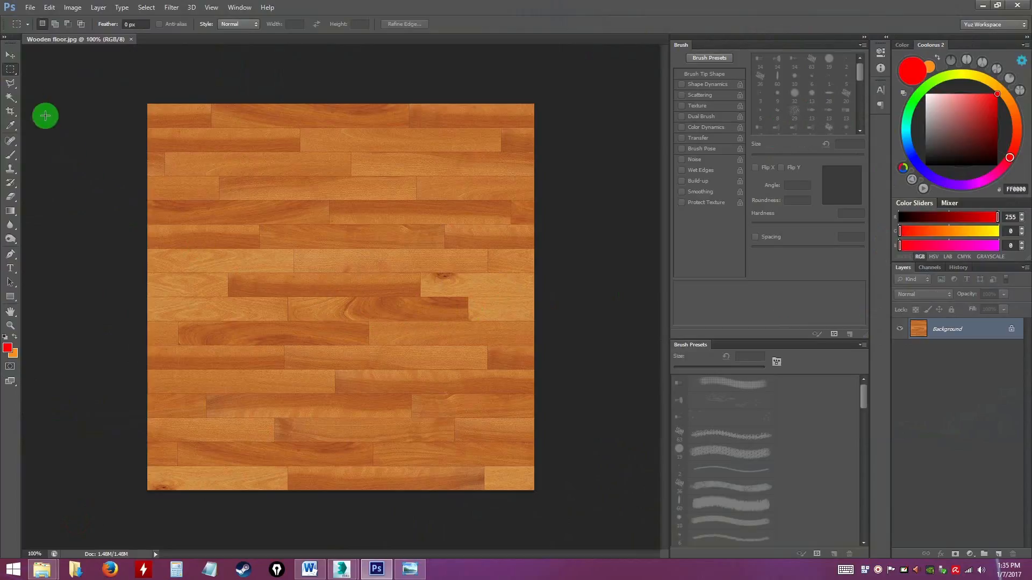
Activate the Move tool and desaturate the Wooden floor image
click(10, 55)
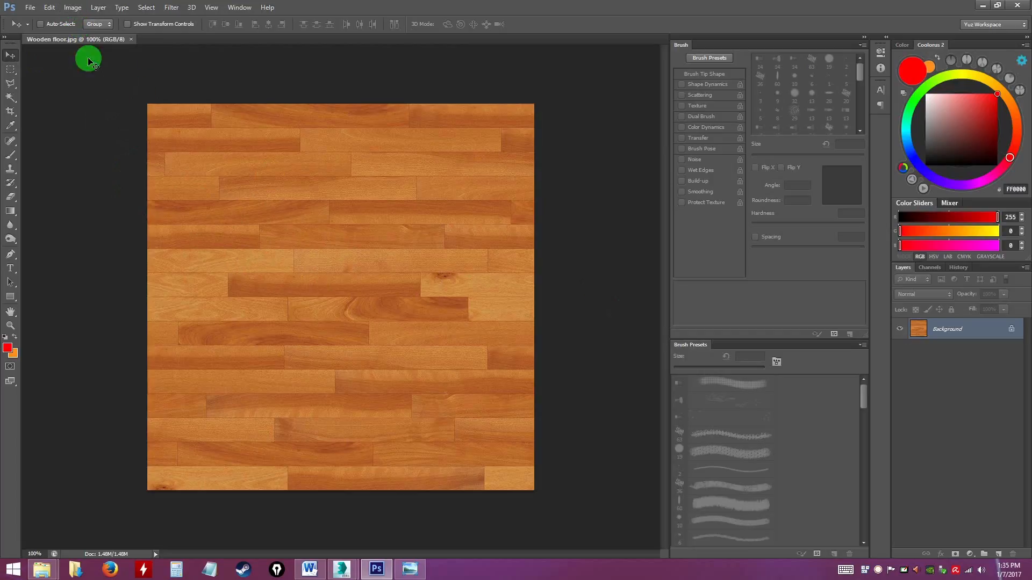
click(71, 8)
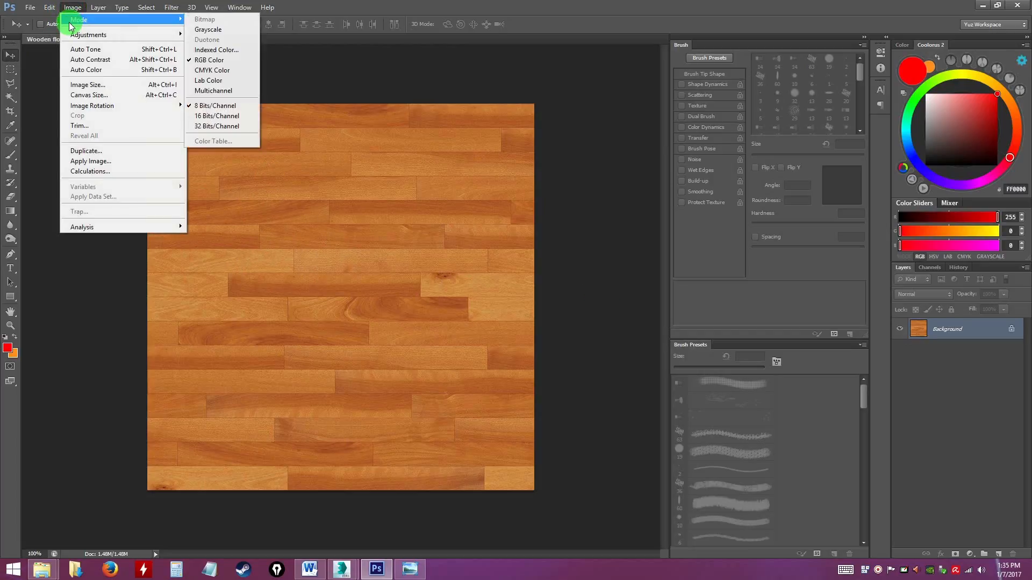
click(73, 8)
click(73, 8)
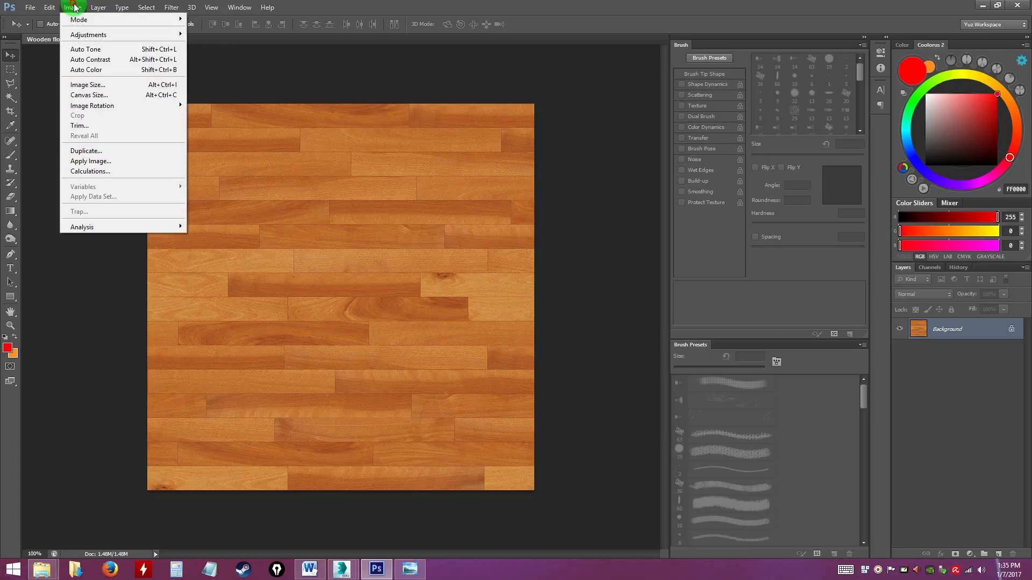
mouse_move(83, 35)
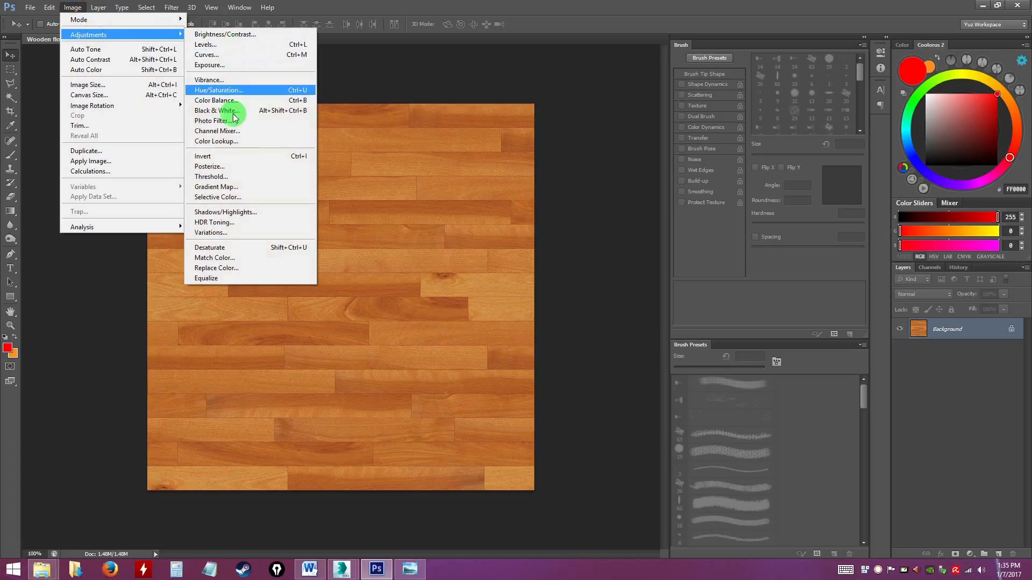
click(223, 253)
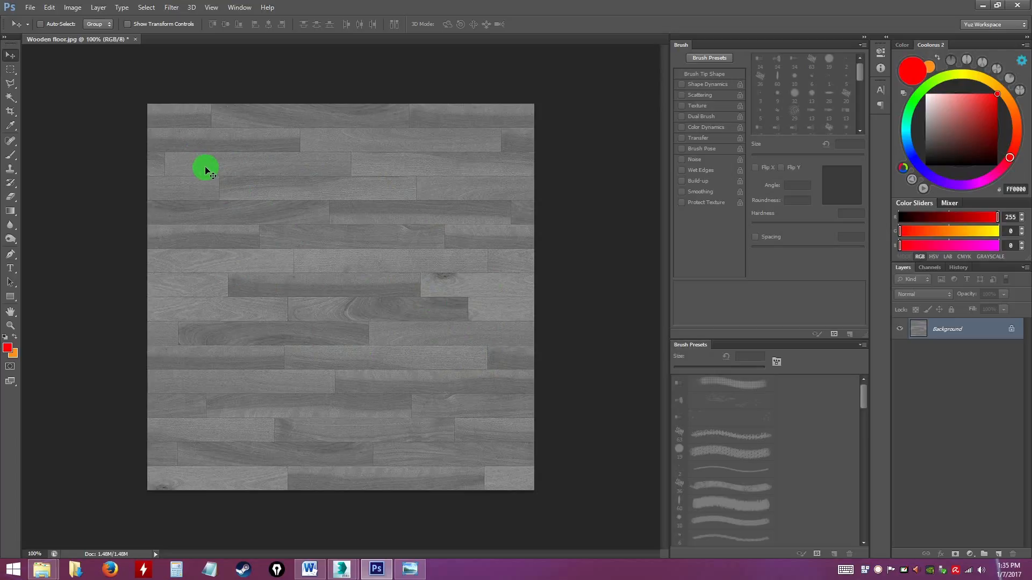
click(73, 7)
mouse_move(86, 34)
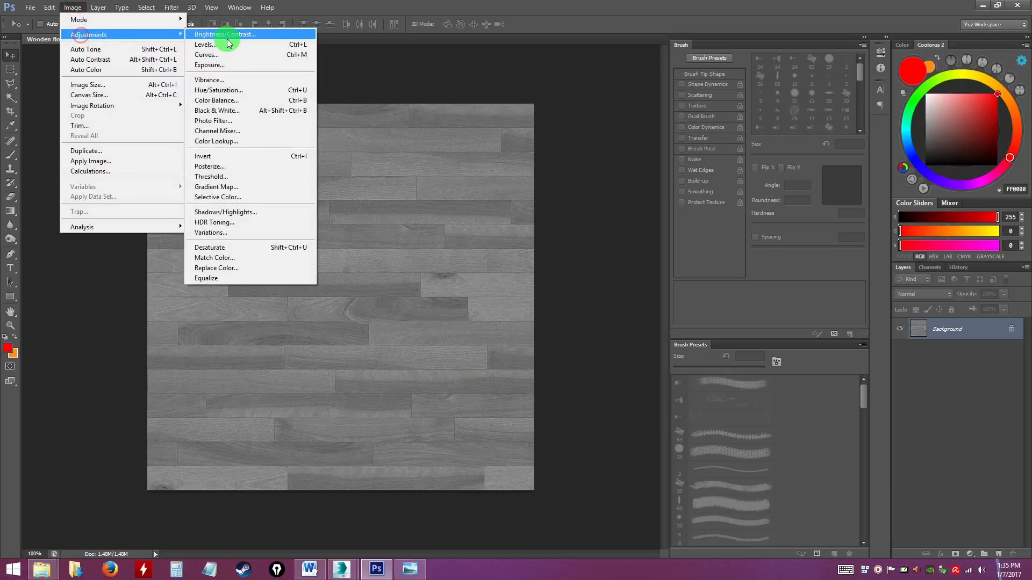
click(207, 55)
drag(635, 288, 651, 294)
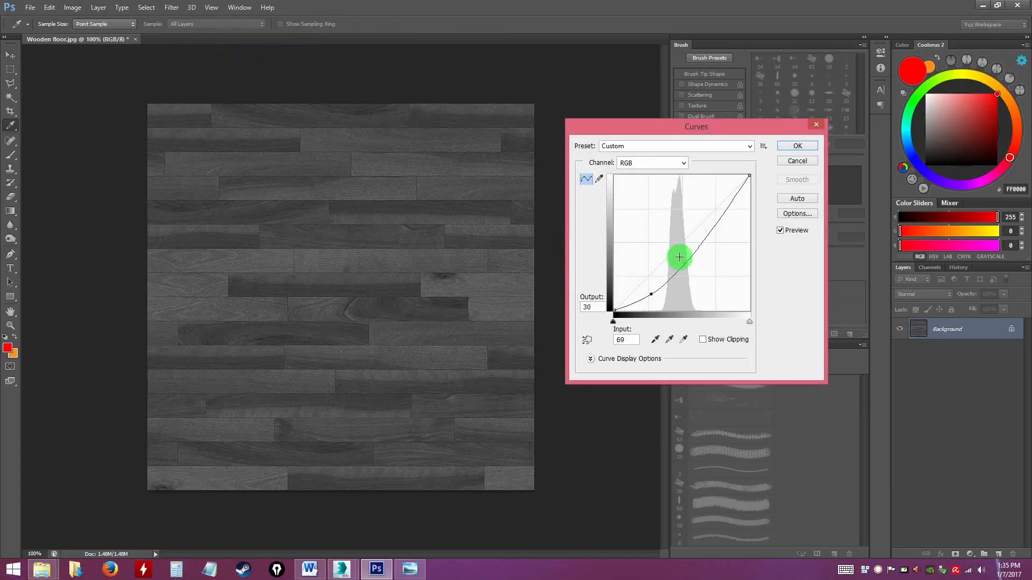
drag(717, 224, 697, 200)
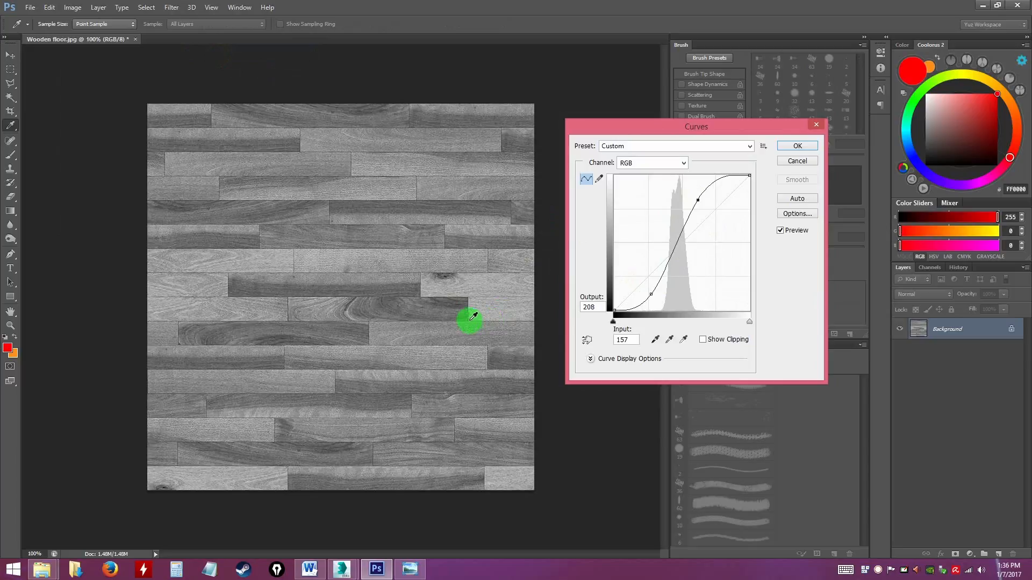
drag(651, 294, 643, 269)
mouse_move(697, 202)
mouse_down()
mouse_move(711, 223)
mouse_move(705, 205)
mouse_up()
click(796, 160)
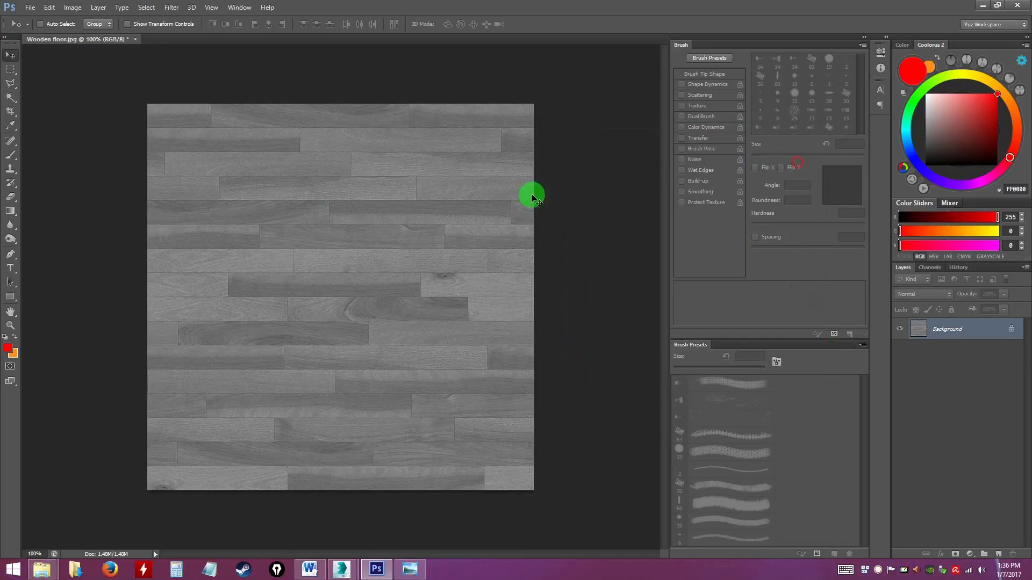
Apply a Levels adjustment to the greyscale wood image with input levels of 29, 0.93 and 161
click(73, 8)
mouse_move(95, 36)
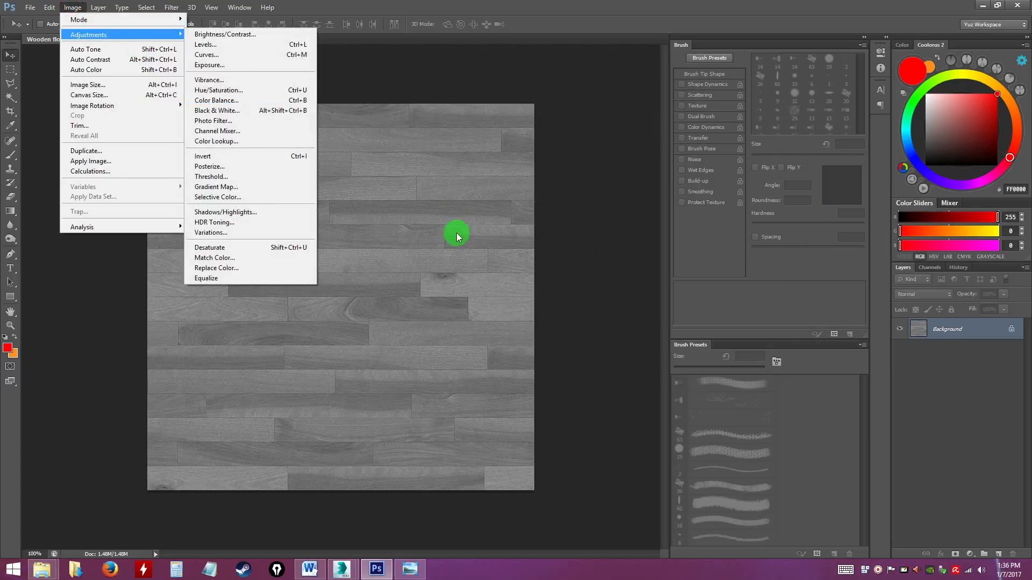
click(580, 272)
click(72, 8)
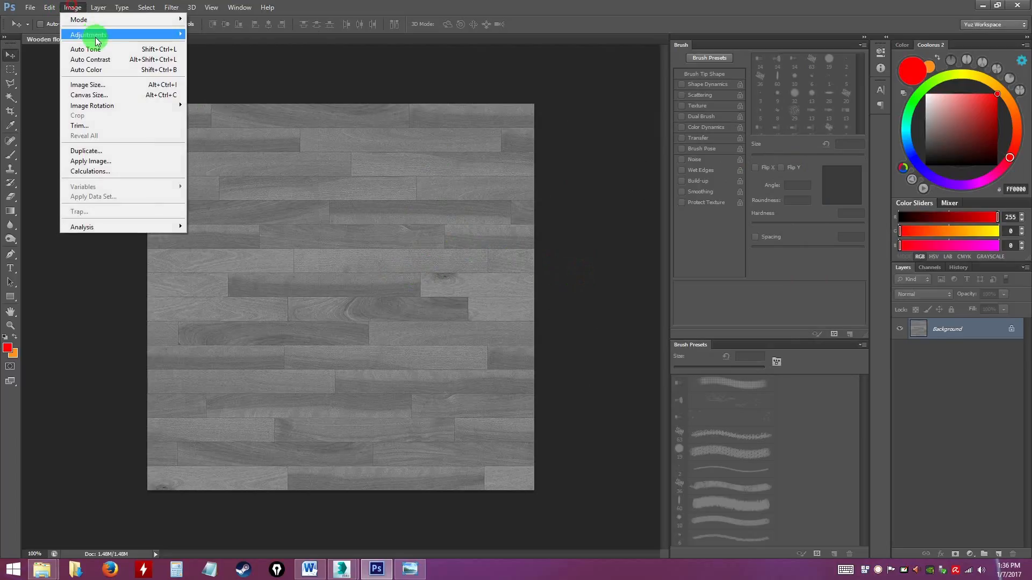
mouse_move(96, 36)
click(205, 44)
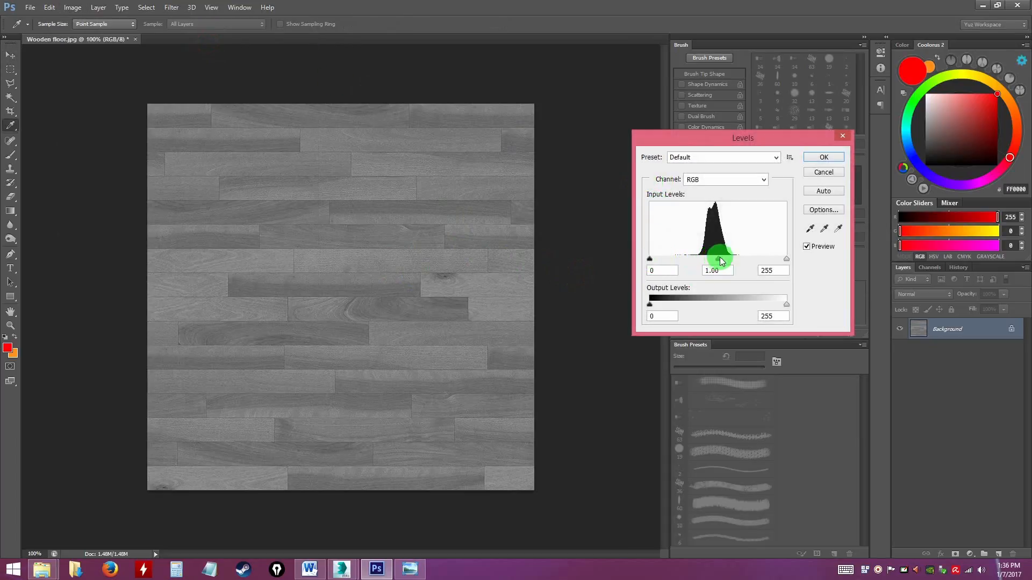
drag(718, 259, 770, 259)
mouse_move(733, 259)
mouse_down()
mouse_move(718, 262)
mouse_move(759, 259)
mouse_move(738, 262)
mouse_up()
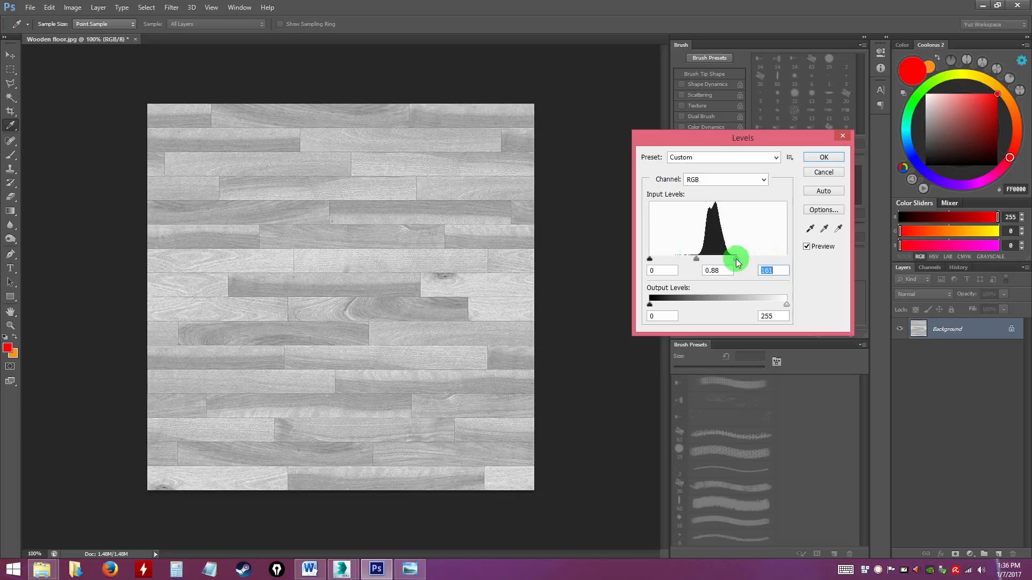
drag(663, 259, 702, 259)
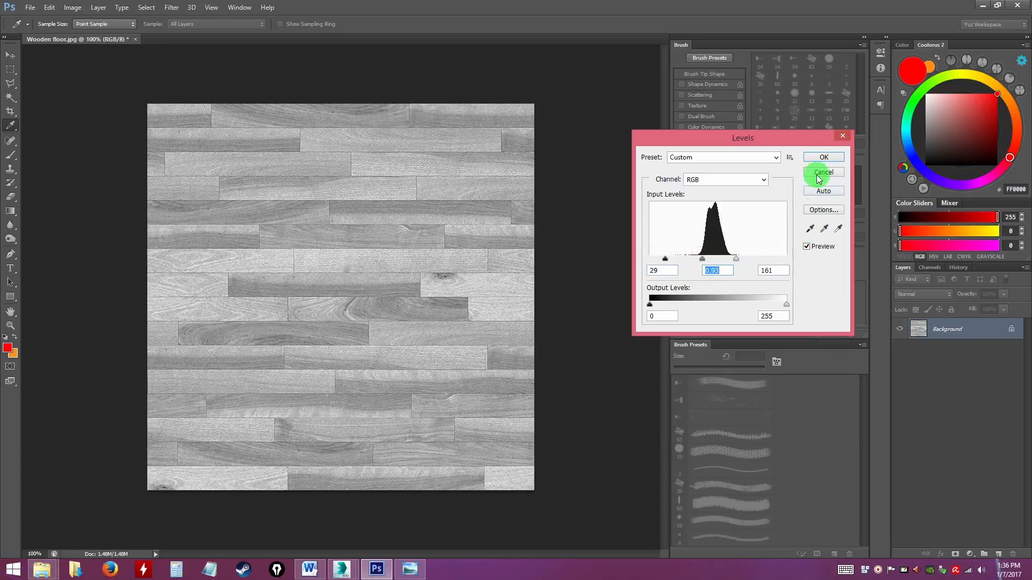
click(816, 157)
key(v)
Save the greyscale image in the Textures folder as the JPEG "Wooden floor bump" with Maximum quality 12 and Progressive format
click(29, 8)
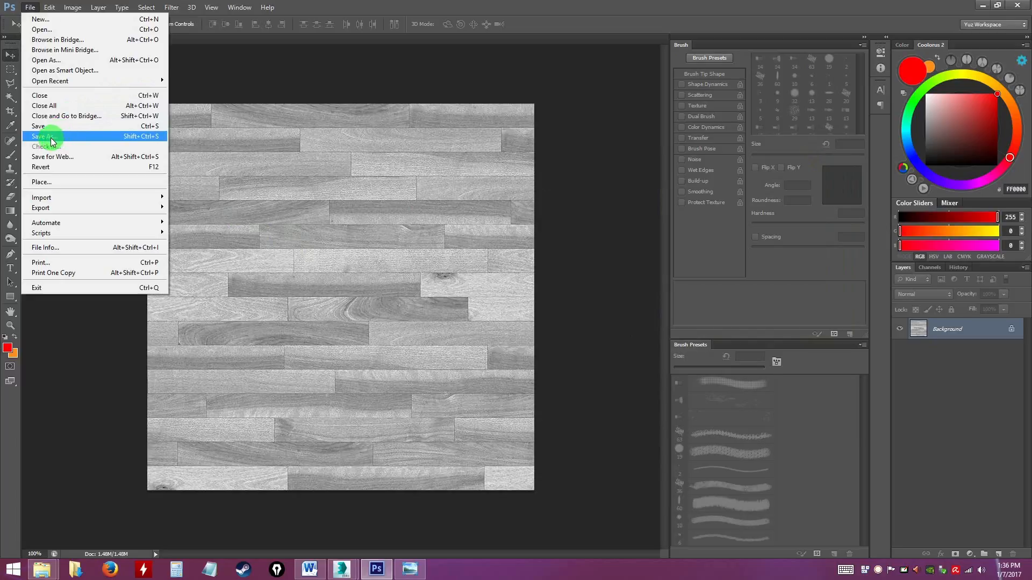
click(29, 8)
click(29, 8)
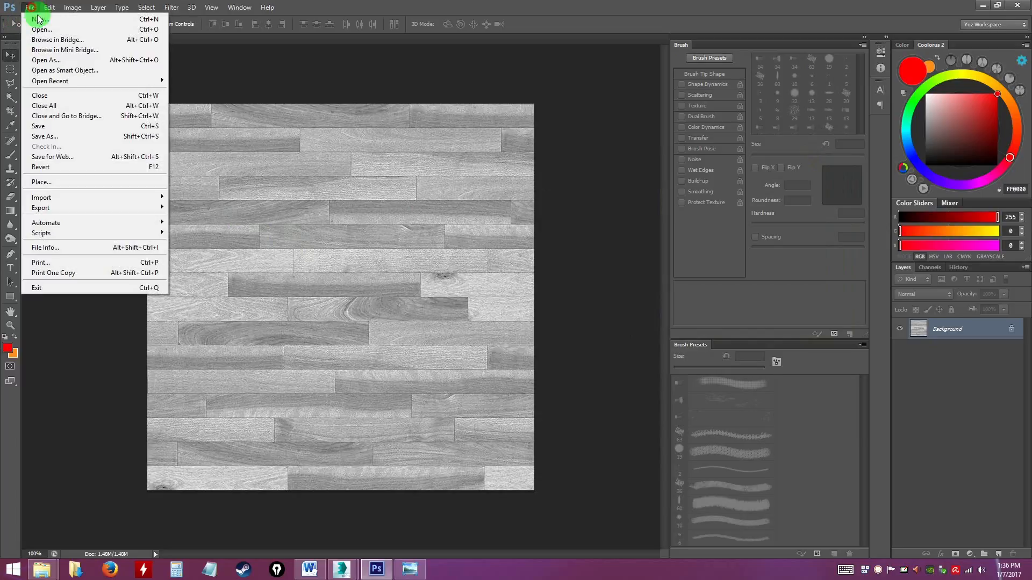
click(54, 136)
click(563, 223)
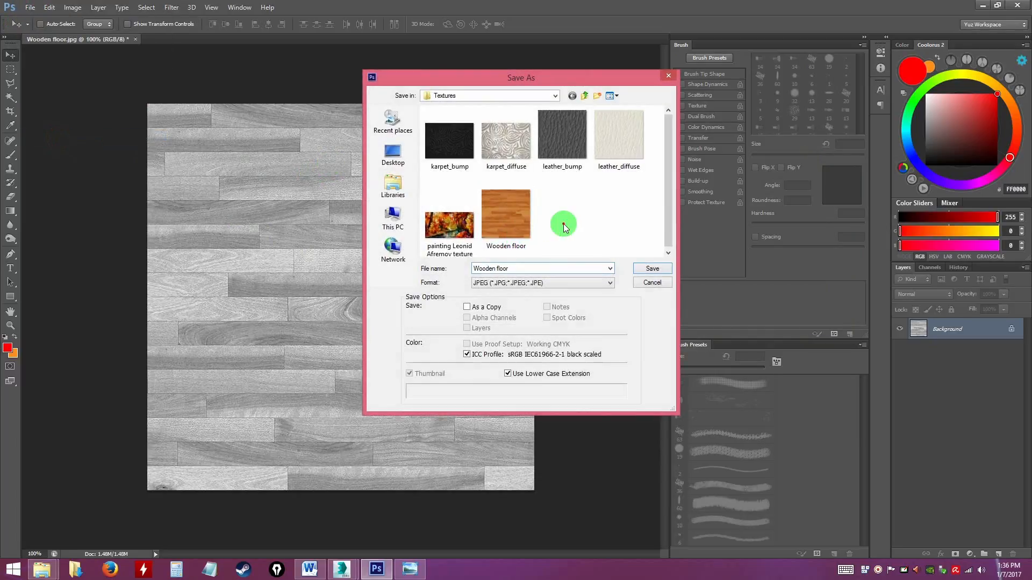
click(516, 267)
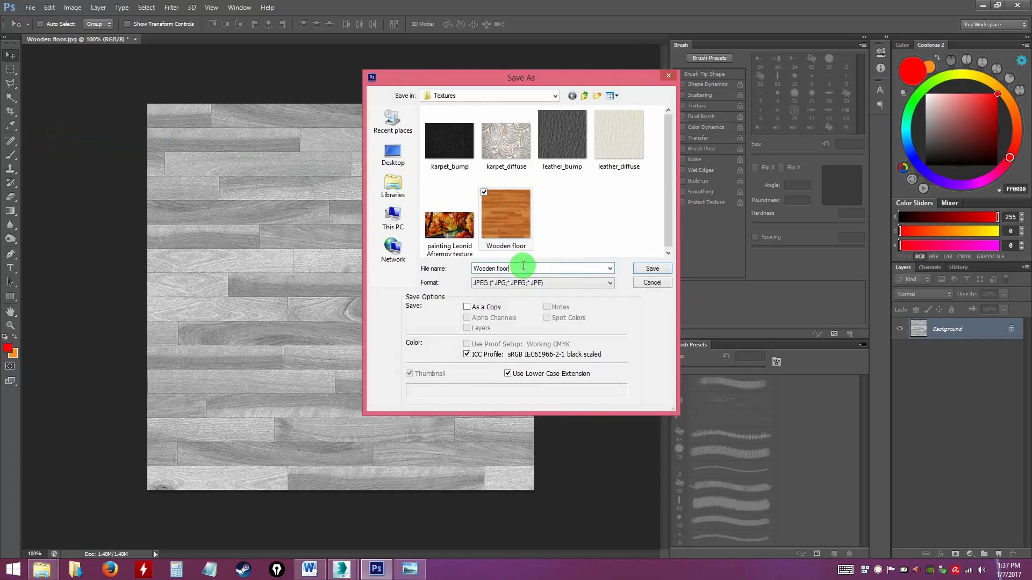
text(bump)
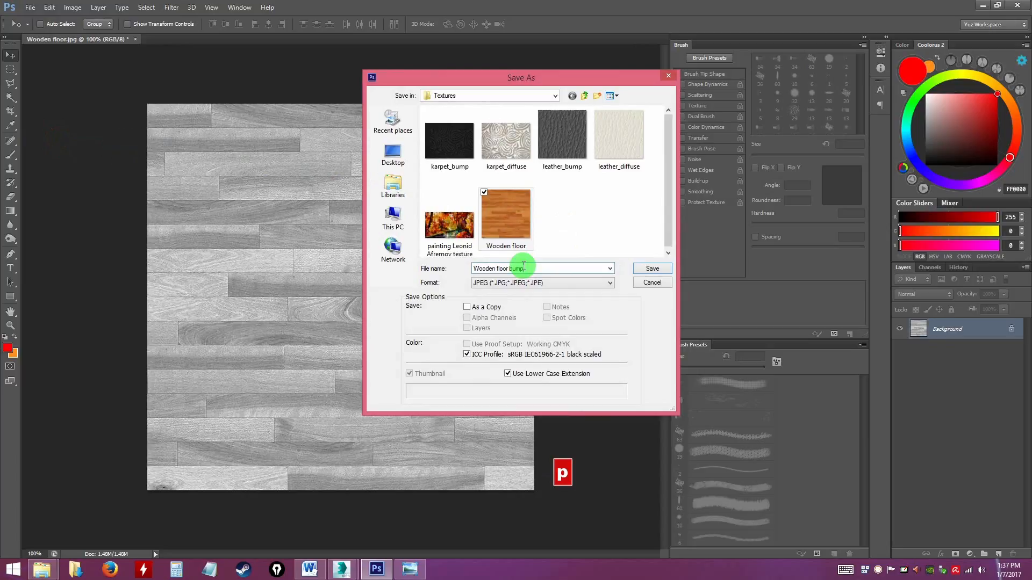
drag(522, 267, 496, 269)
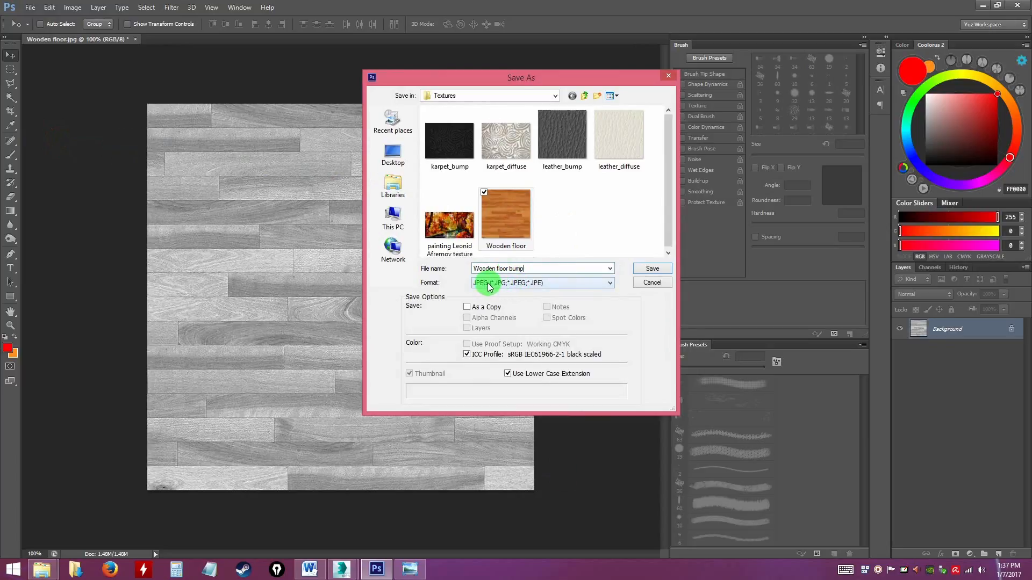
click(652, 268)
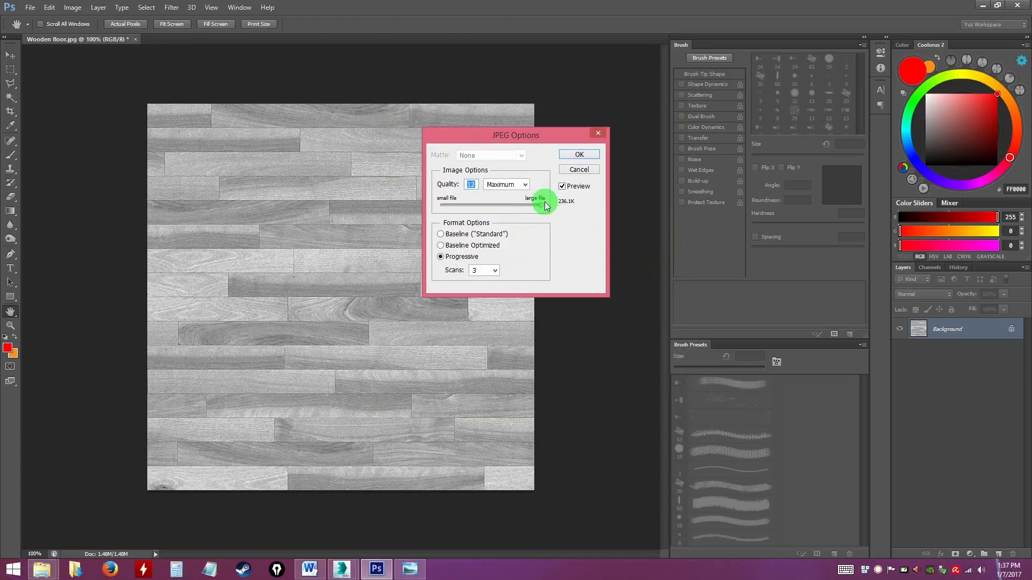
click(579, 155)
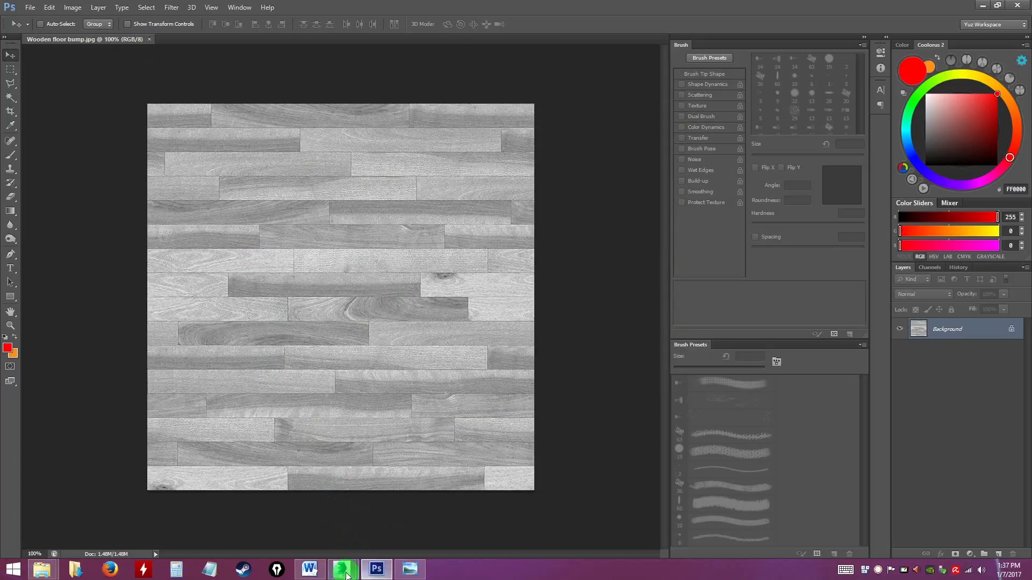
Switch to 3ds Max and expand the map slots of the wood floor mat material, down to its Bump entry
mouse_move(342, 568)
click(379, 545)
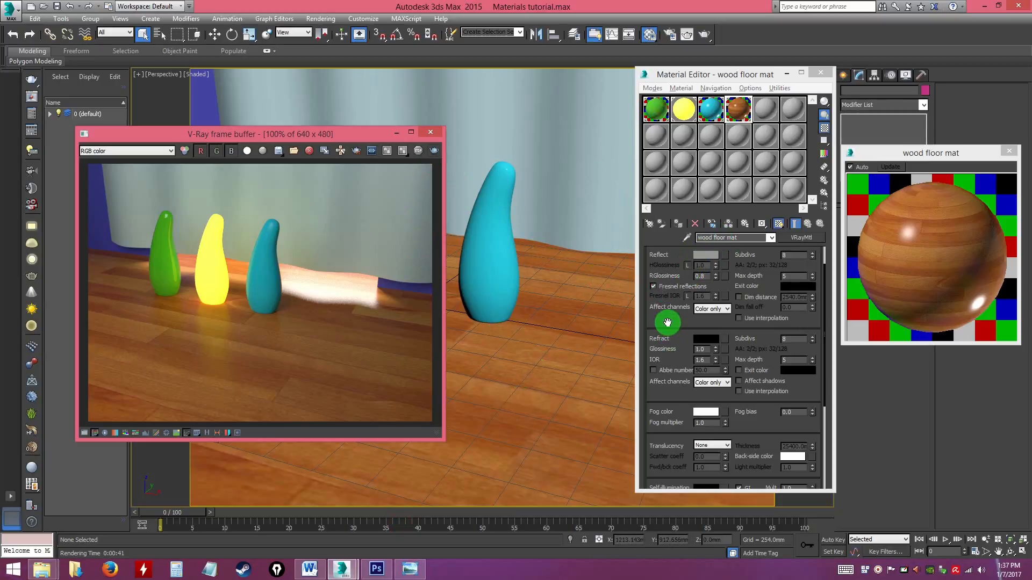
drag(668, 321, 669, 344)
click(798, 240)
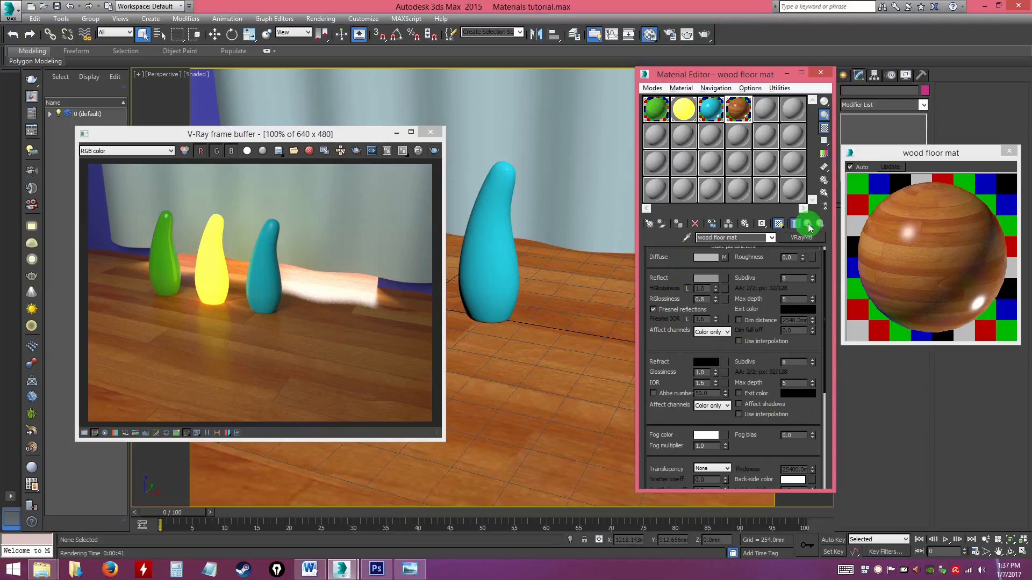
drag(673, 273, 673, 318)
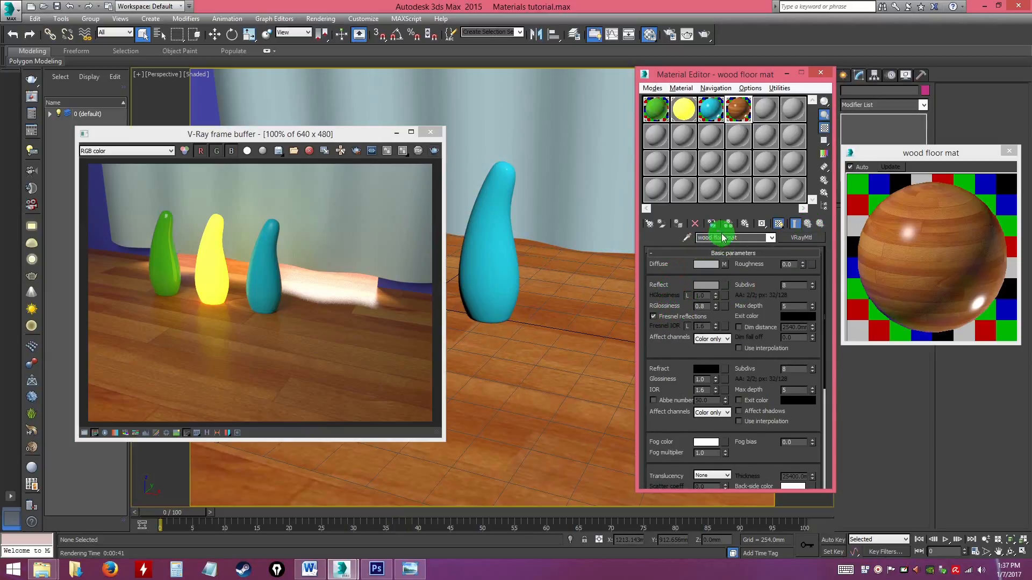
drag(670, 362, 673, 297)
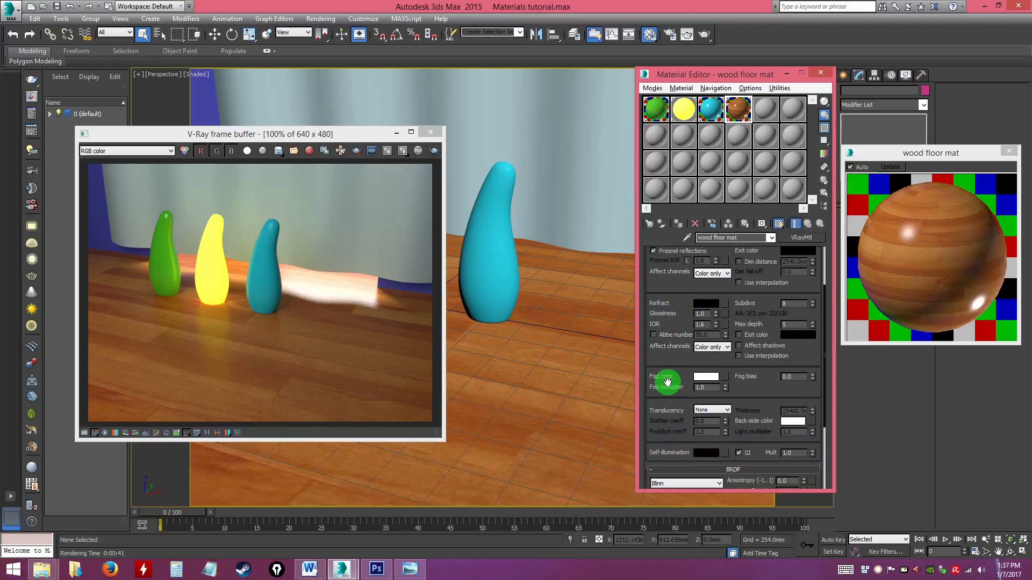
drag(656, 437, 657, 335)
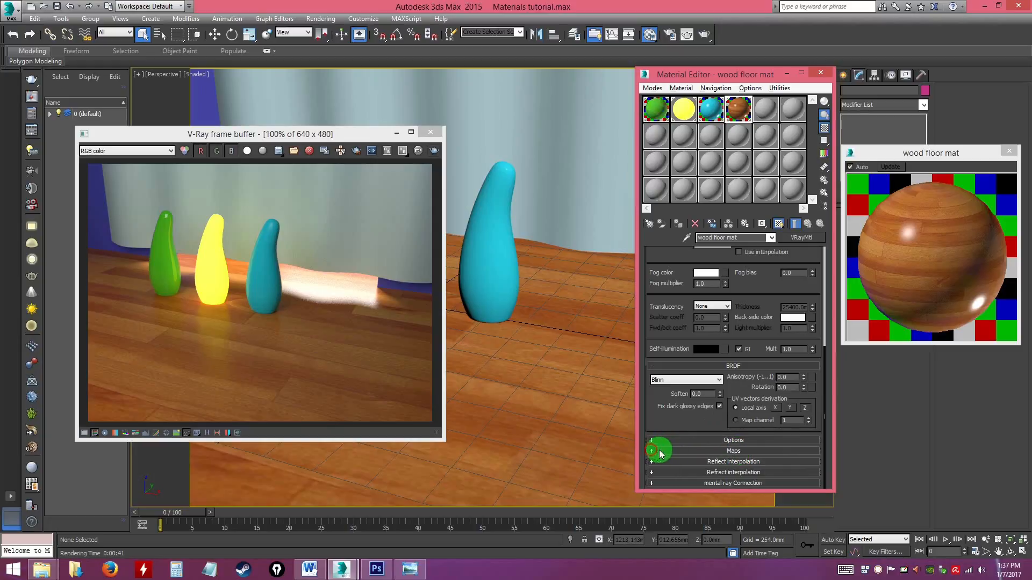
click(736, 451)
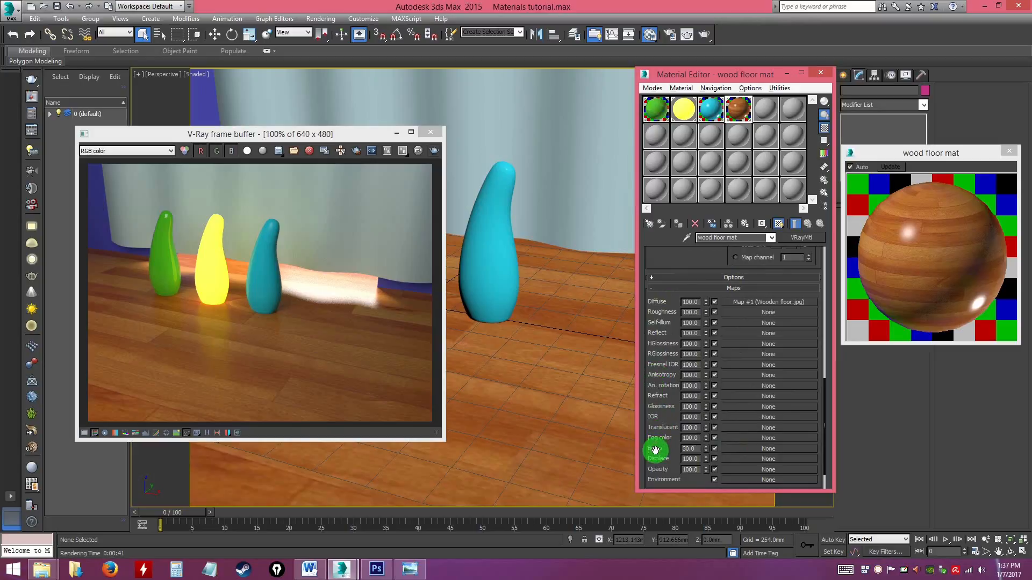
key(ctrl)
key(ctrl)
key(ctrl)
key(ctrl)
key(ctrl)
key(ctrl)
key(ctrl)
key(ctrl)
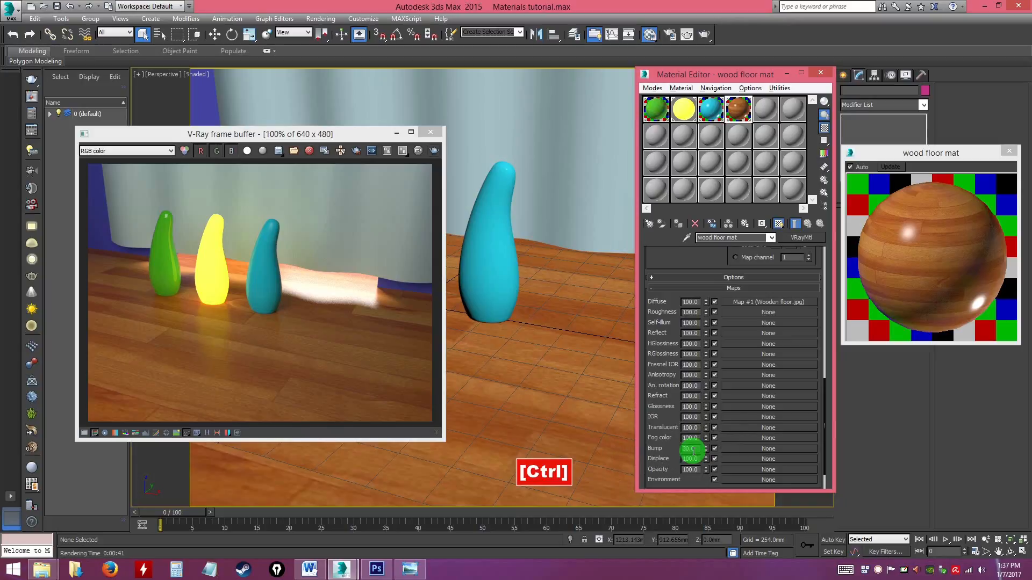
Assign the Wooden floor bump image as a Bitmap to the material's Bump slot and enlarge the material preview
click(759, 450)
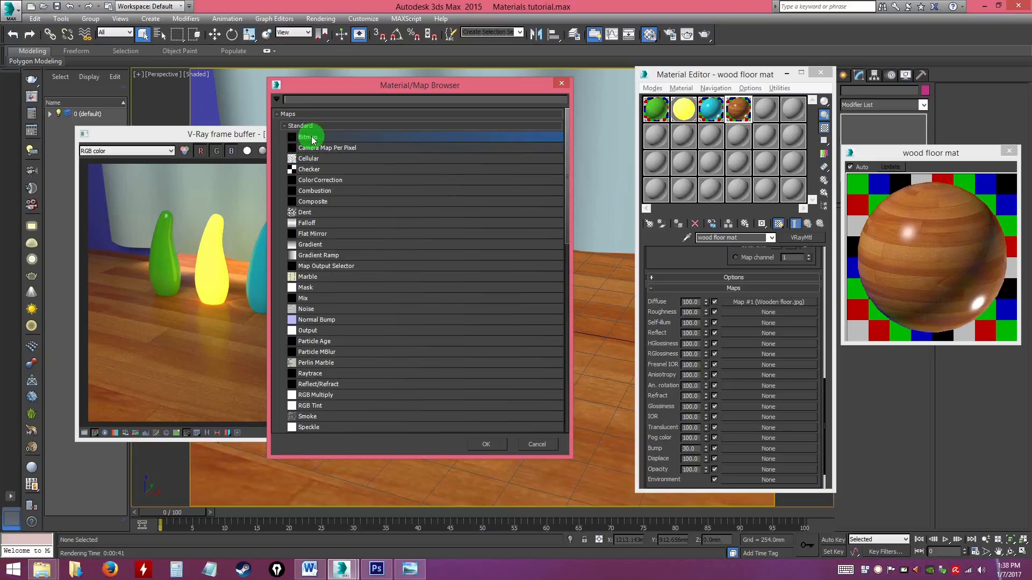
double_click(311, 137)
click(146, 167)
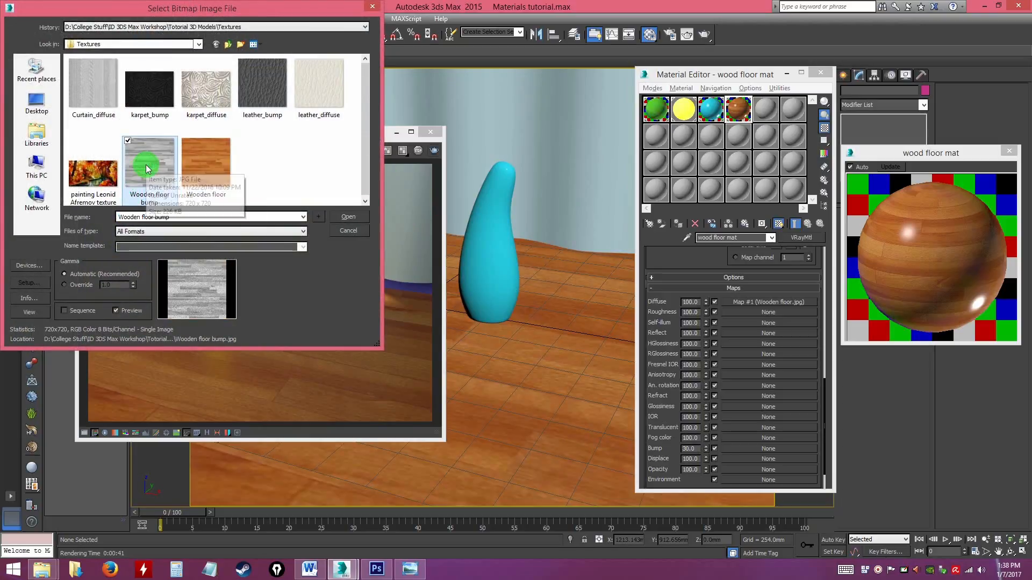
click(350, 217)
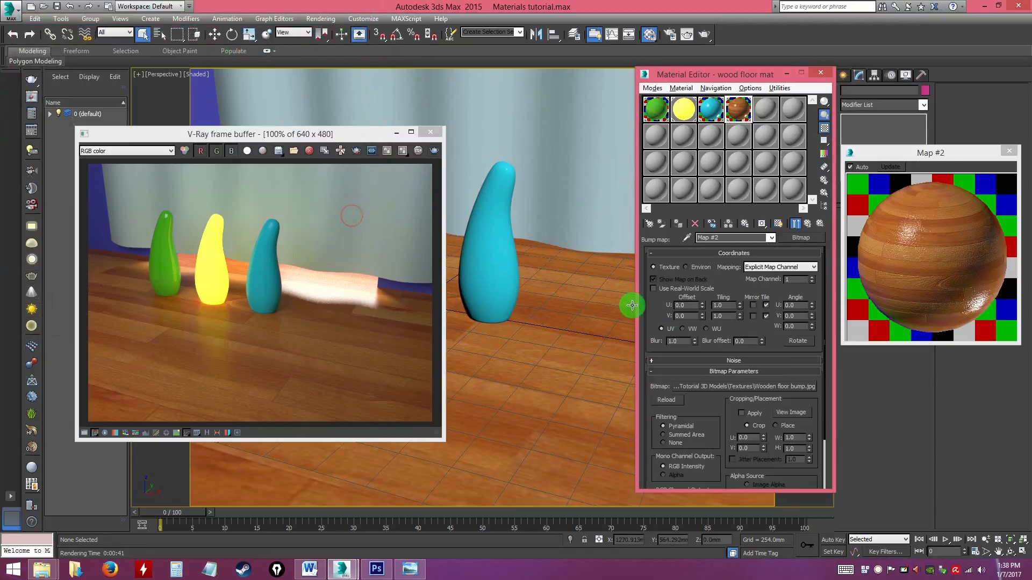
drag(846, 342, 866, 356)
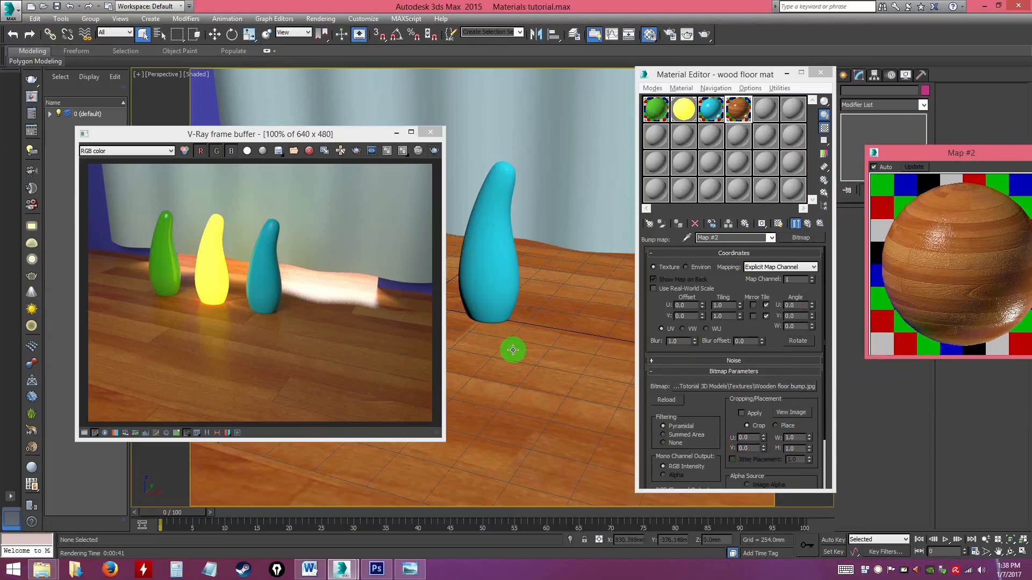
Return to the wood floor mat's main settings and render the scene with the bump map applied
click(809, 226)
scroll(653, 454, down, 1)
double_click(692, 435)
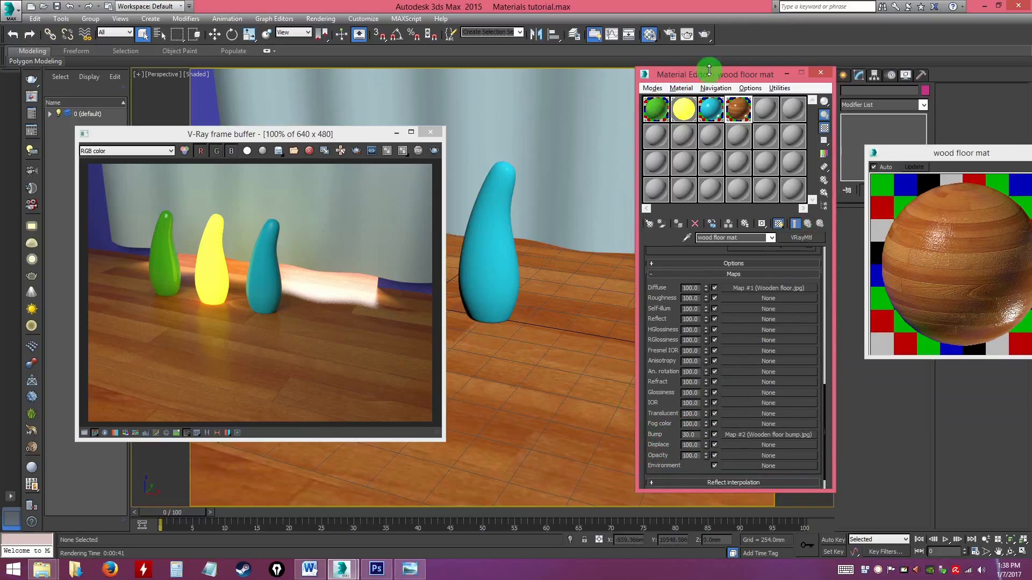
click(705, 35)
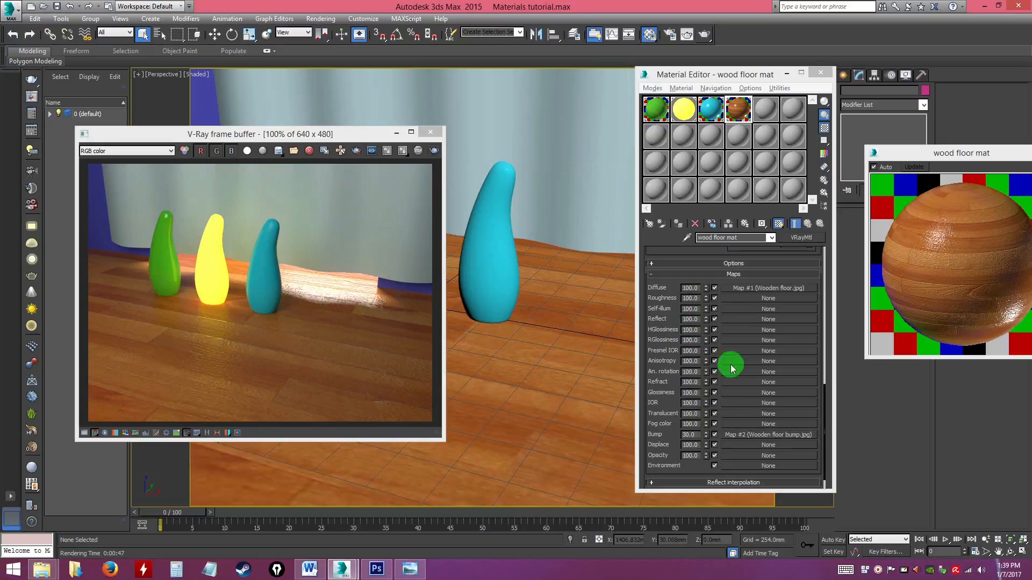
Try a bump amount of 80 on the wood floor mat and bring its enlarged preview fully into view
drag(696, 441, 647, 434)
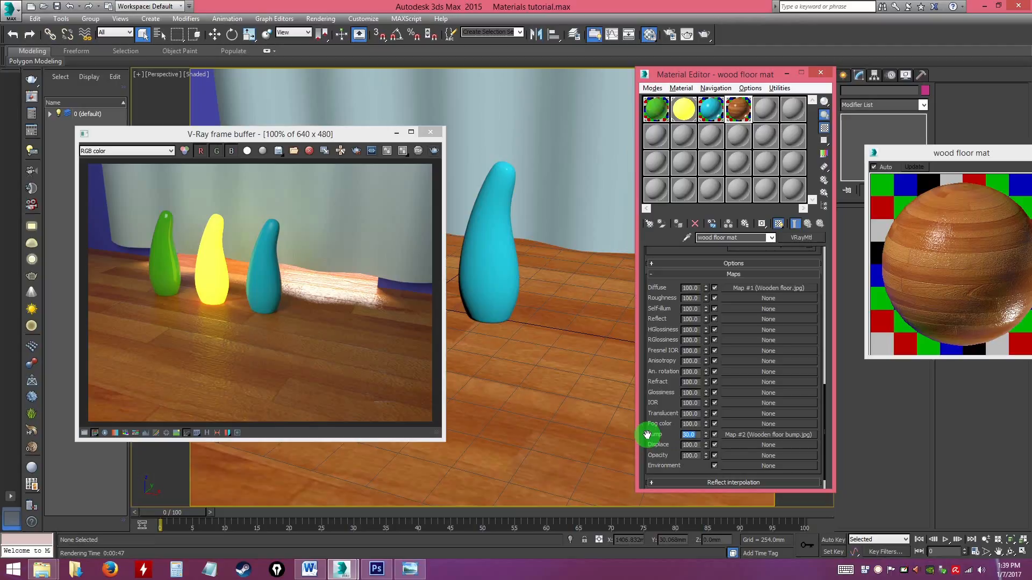
text(80)
key(Return)
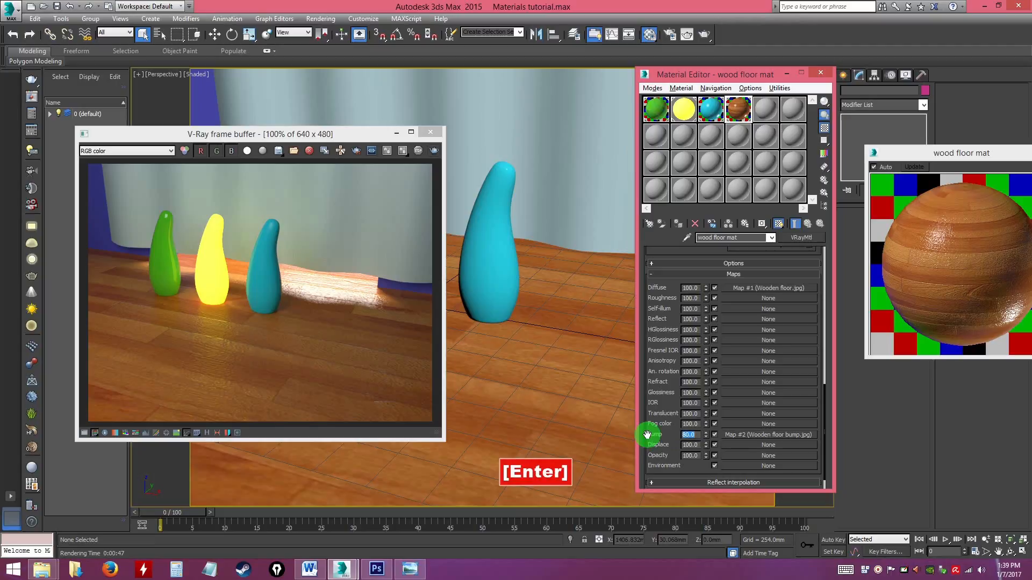
drag(925, 157, 846, 159)
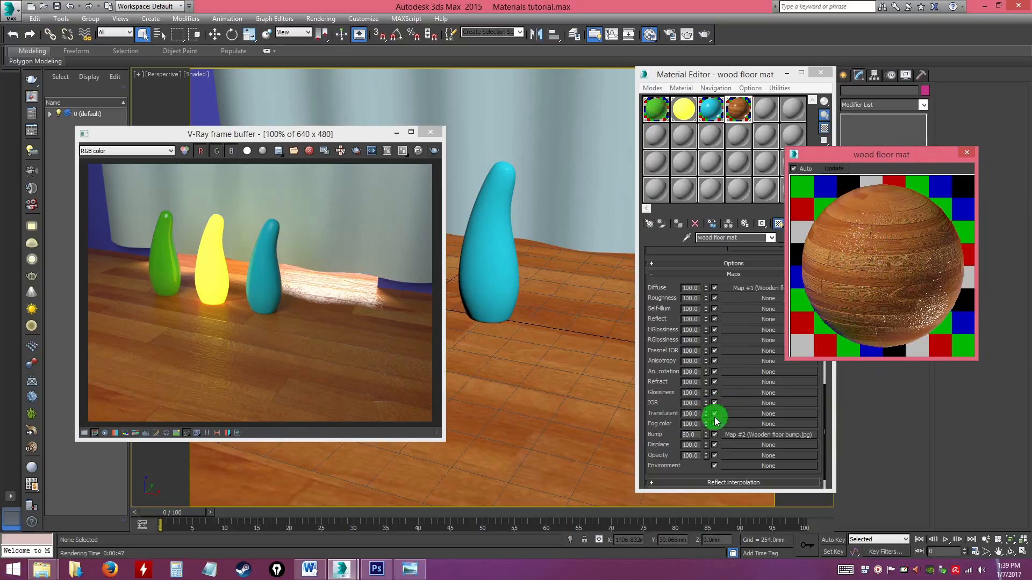
Set the wood floor mat's bump amount to 20 and render the scene again
drag(692, 435, 645, 438)
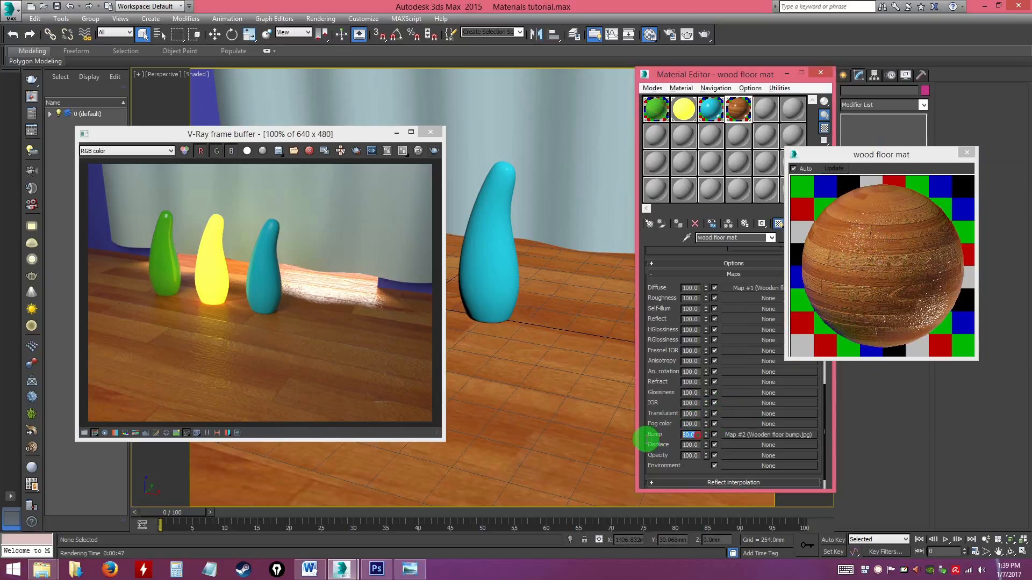
text(20)
key(Return)
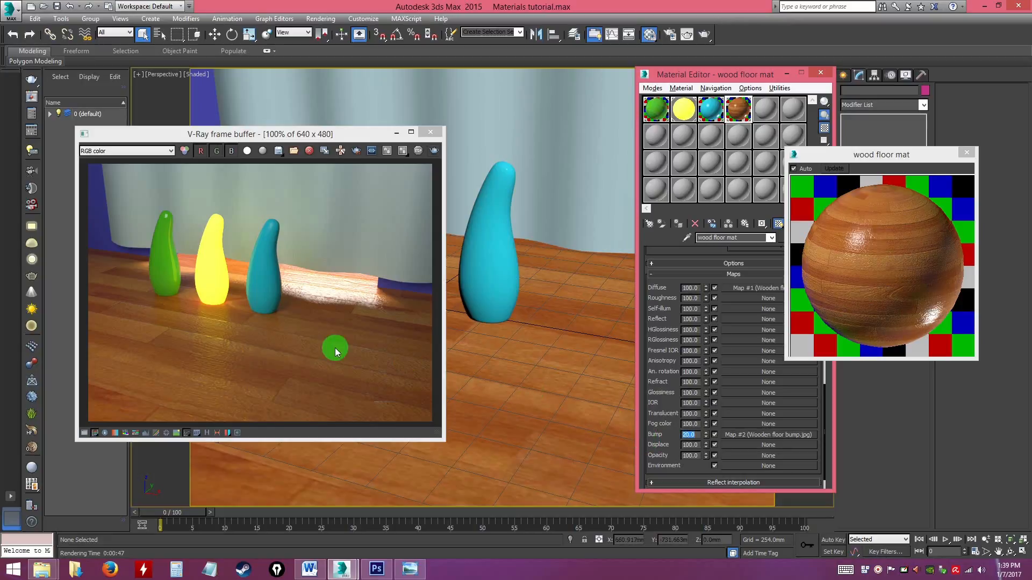
click(434, 151)
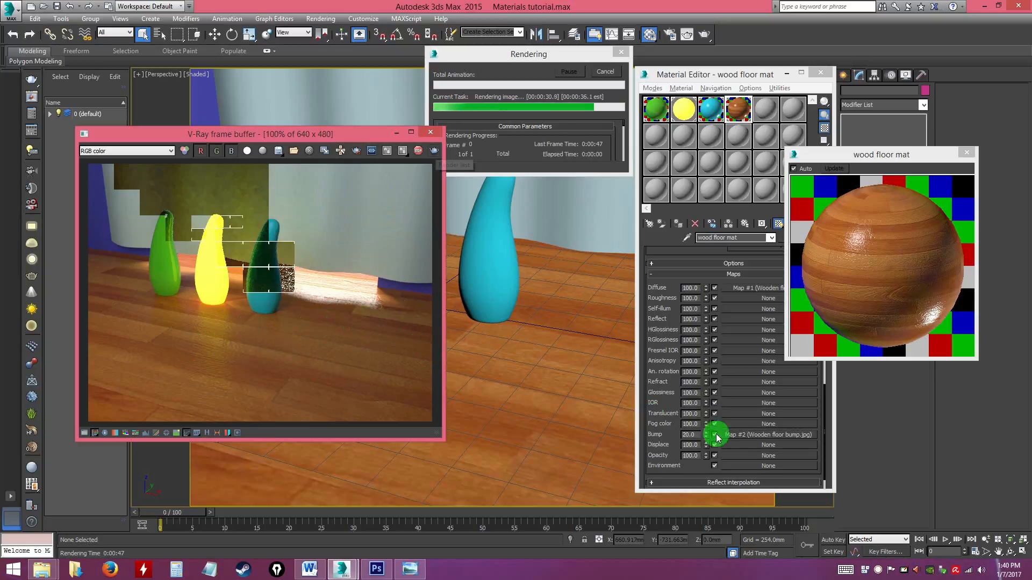
click(689, 435)
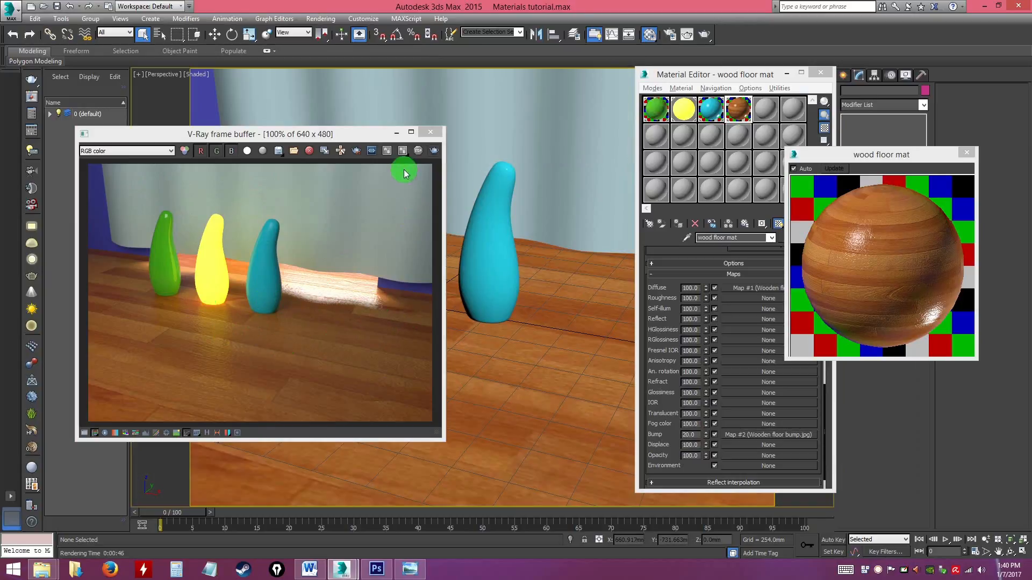
Close the render window and apply the unused 05 - Default grey material to both blue walls beside the curtain
click(431, 133)
alt+middle_drag(541, 355, 456, 408)
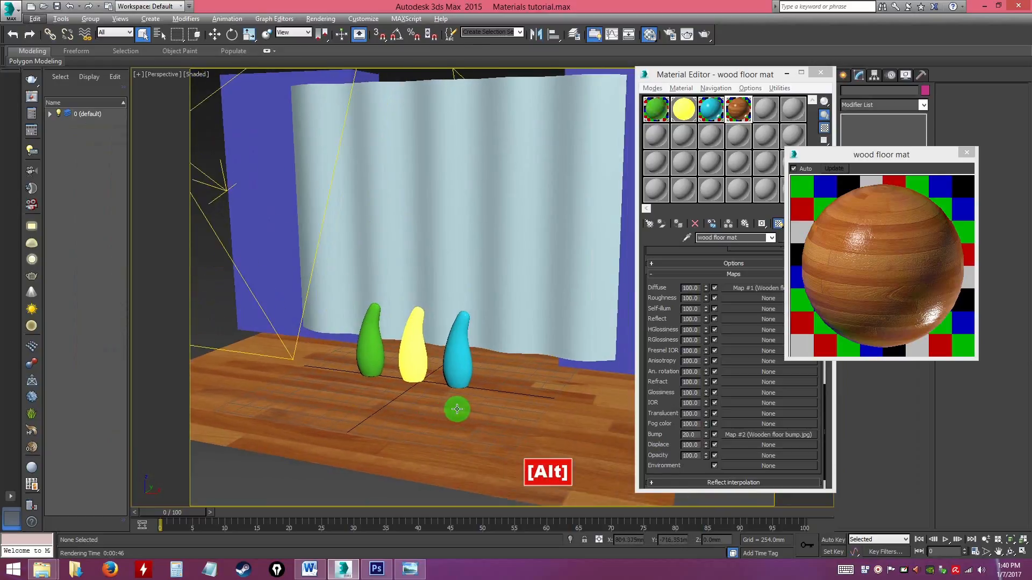
click(772, 115)
alt+middle_drag(460, 288, 505, 269)
drag(769, 106, 594, 254)
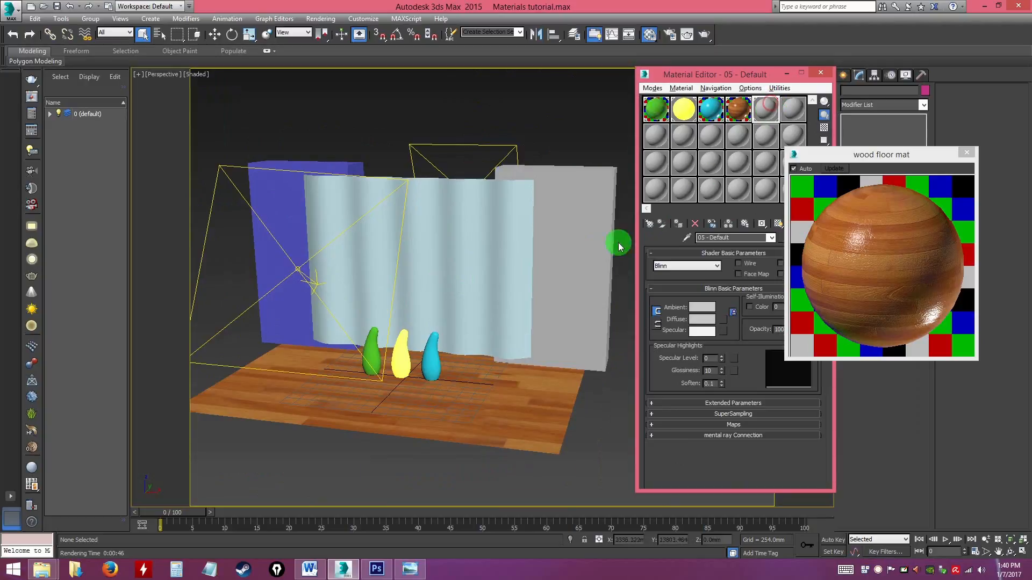
drag(768, 106, 279, 207)
alt+middle_drag(460, 367, 488, 373)
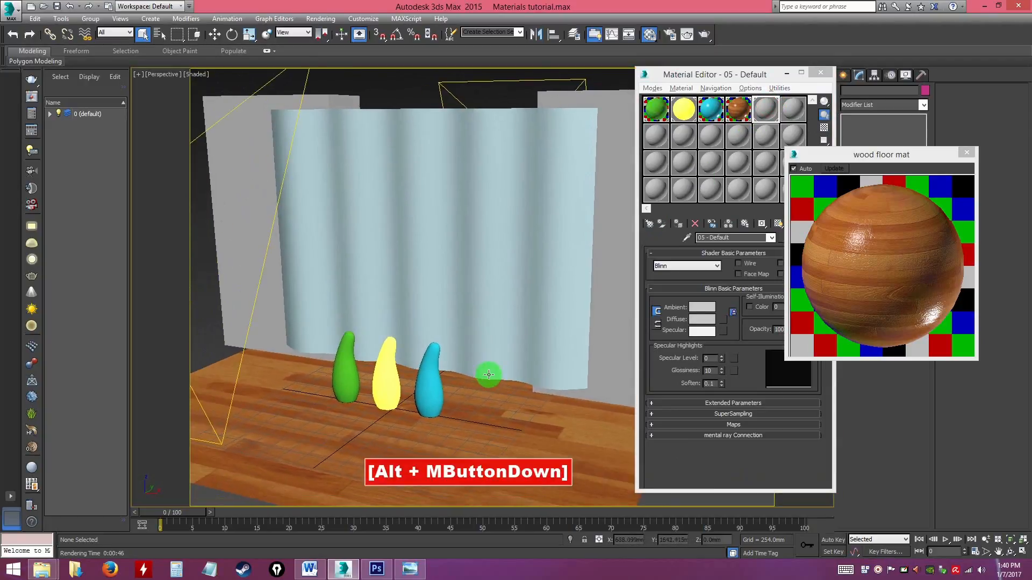
Switch to Windows Photo Viewer, browse the reference images to the curtain_morning_s photo, and close the viewer
click(416, 570)
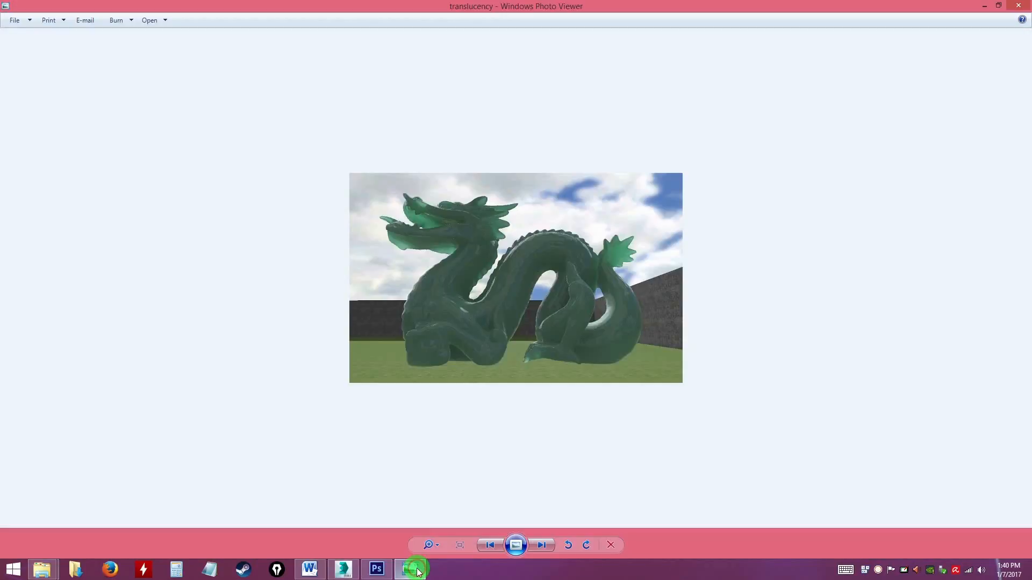
click(491, 545)
click(541, 545)
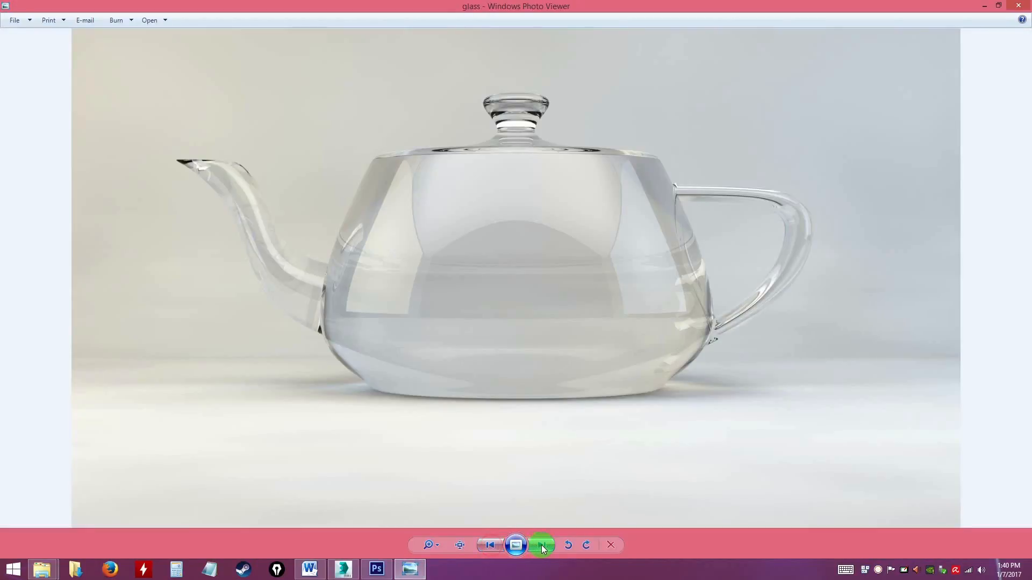
click(540, 544)
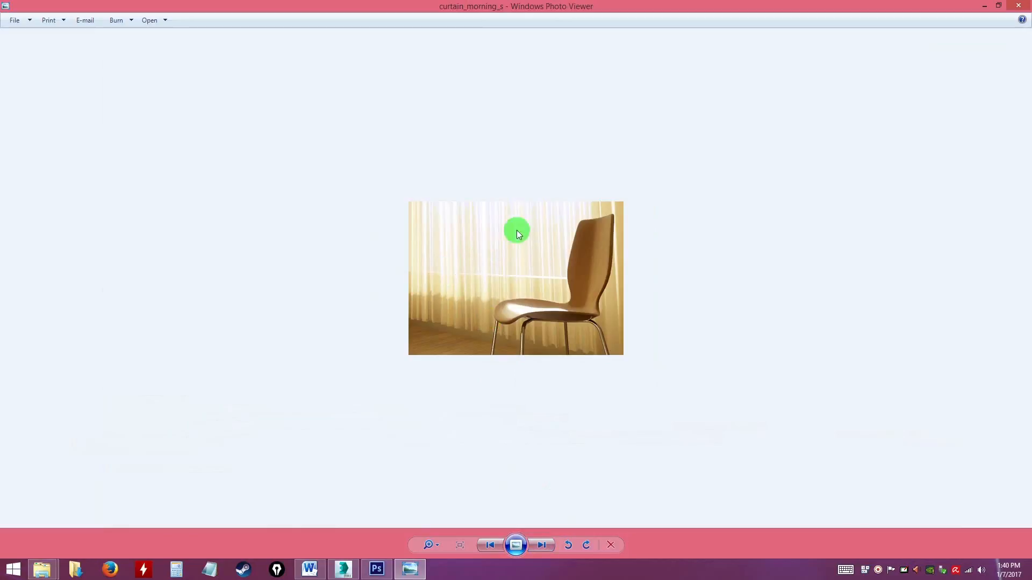
click(1015, 6)
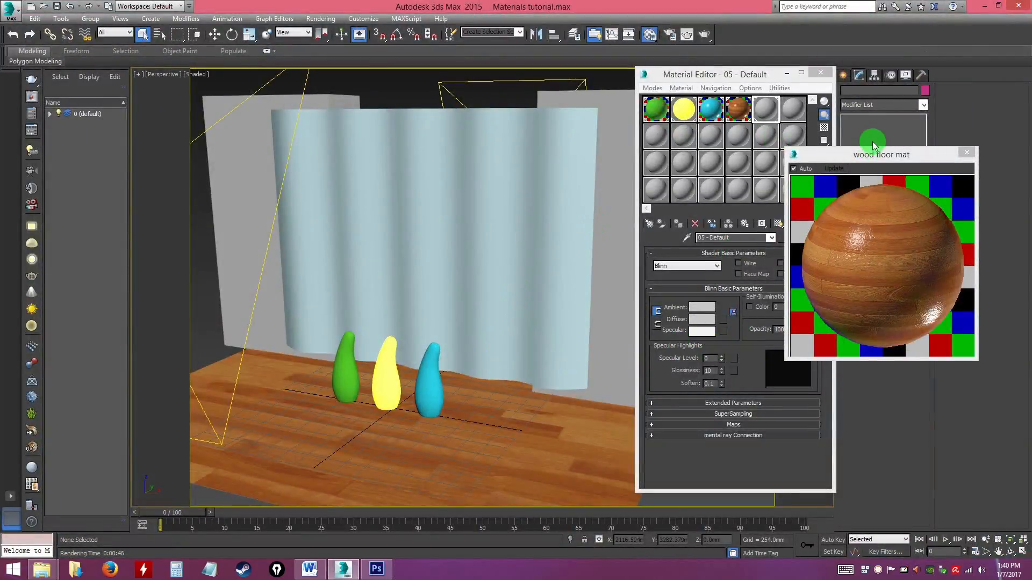
Close the enlarged wood floor mat preview and rename the grey 05 - Default material used on the walls
click(966, 153)
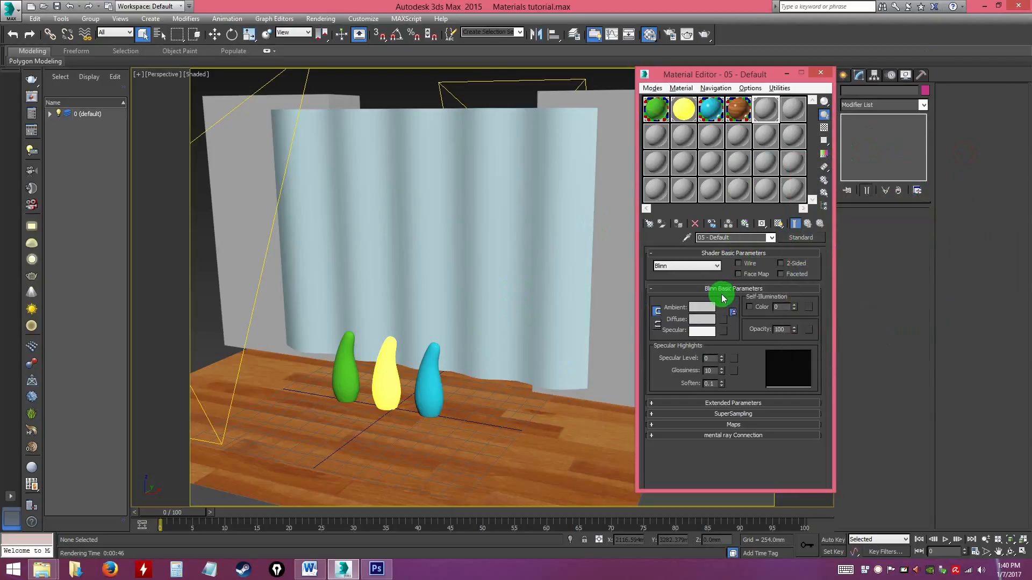
click(737, 237)
text(wa)
key(Return)
Rename the unused 06 - Default material as curtain and apply it to the curtain in the scene
drag(725, 145, 796, 116)
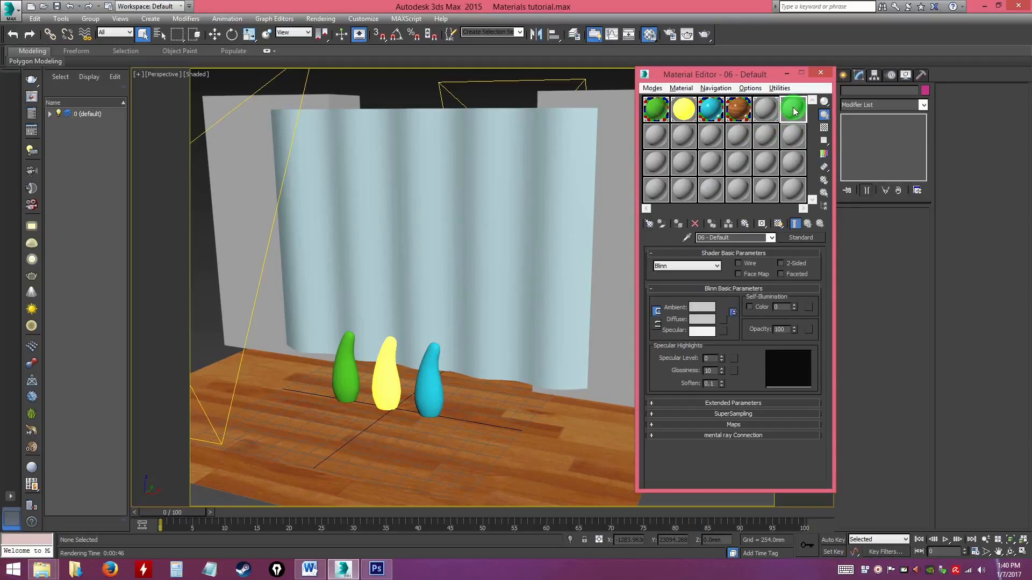
drag(734, 237, 573, 235)
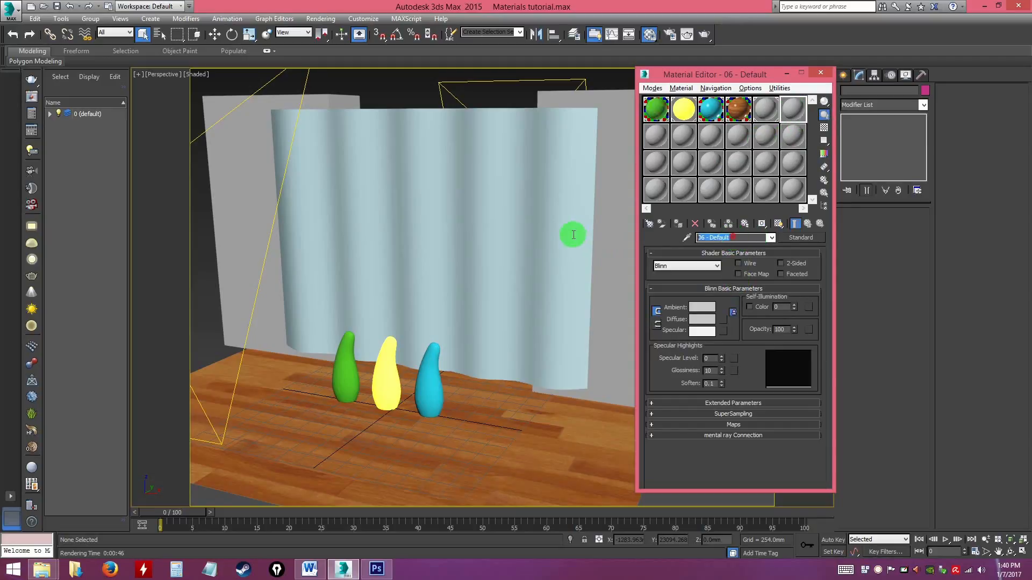
text(curtain)
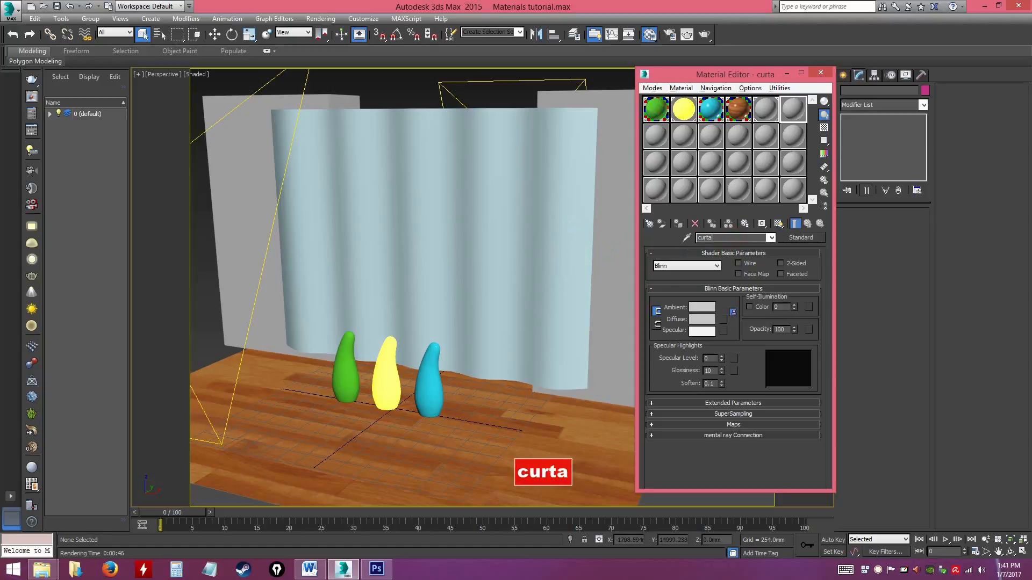
key(Return)
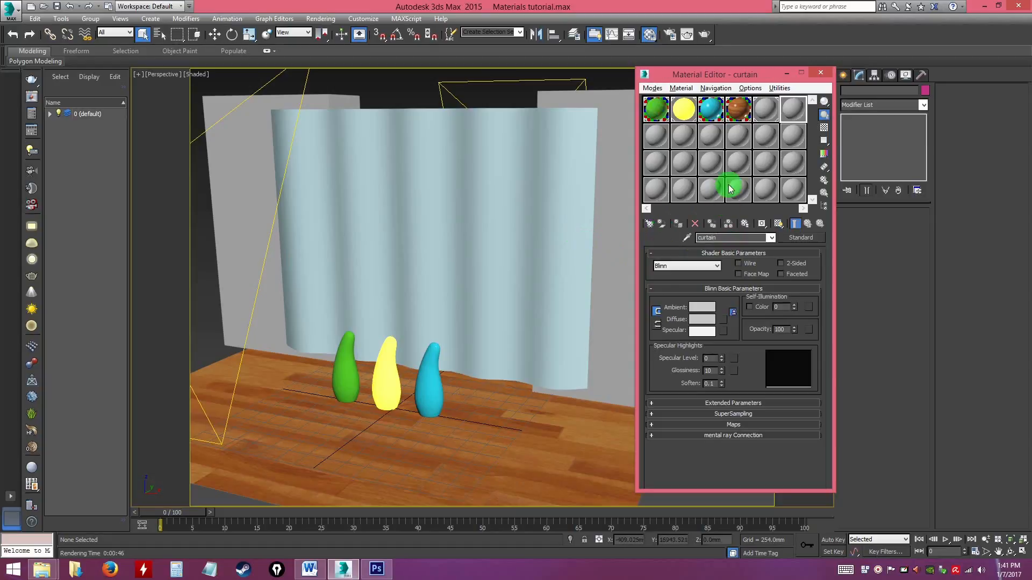
alt+middle_drag(473, 265, 447, 269)
drag(792, 109, 322, 279)
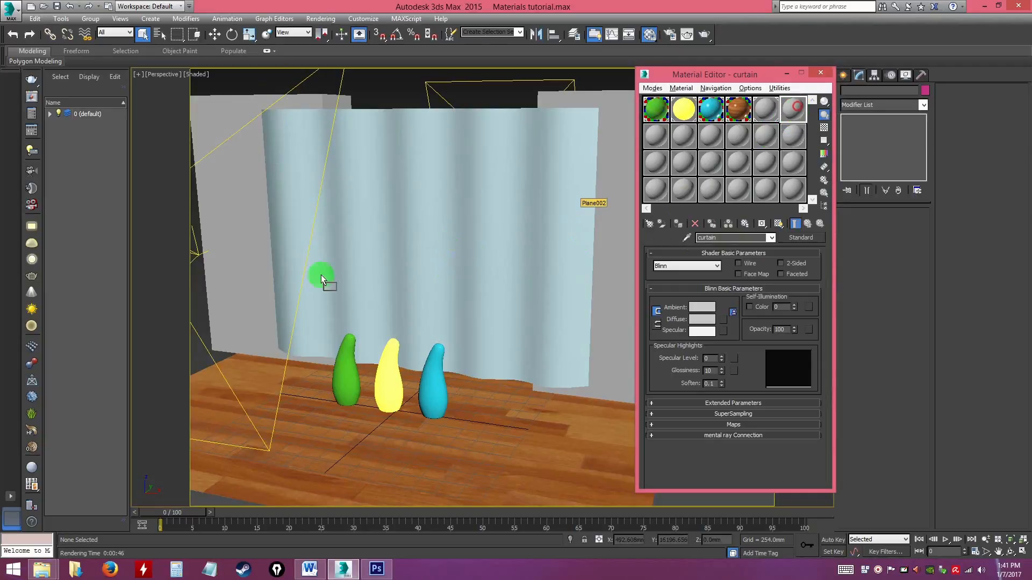
drag(417, 203, 417, 200)
alt+middle_drag(425, 215, 638, 223)
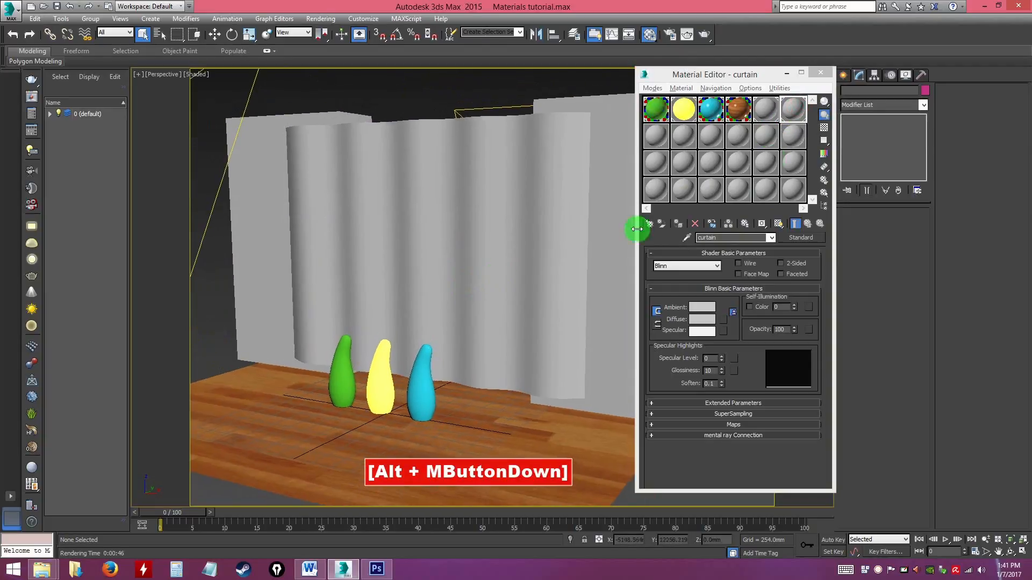
Change the curtain material's type to VRay2SidedMtl, discarding the old material
click(793, 119)
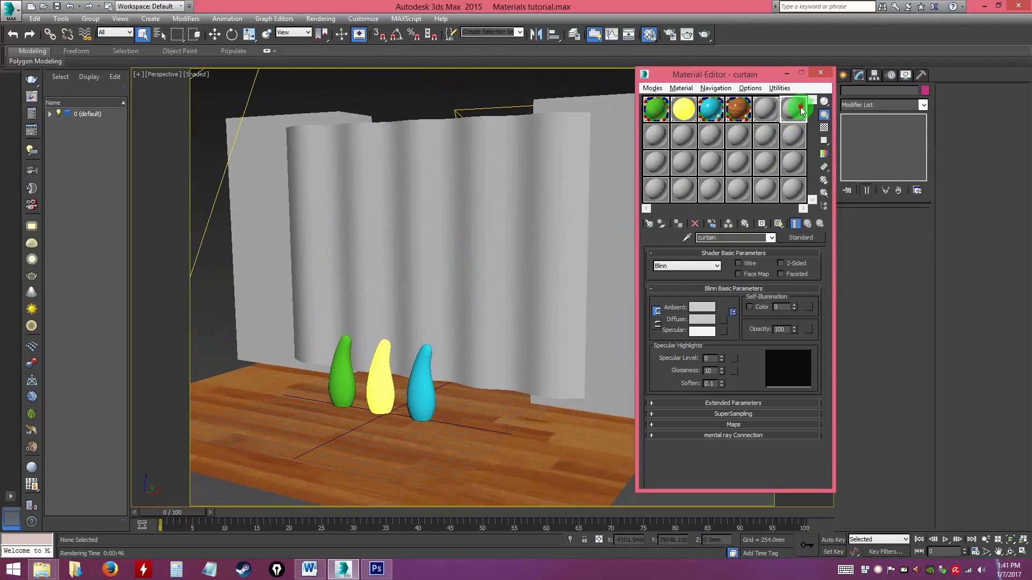
click(800, 237)
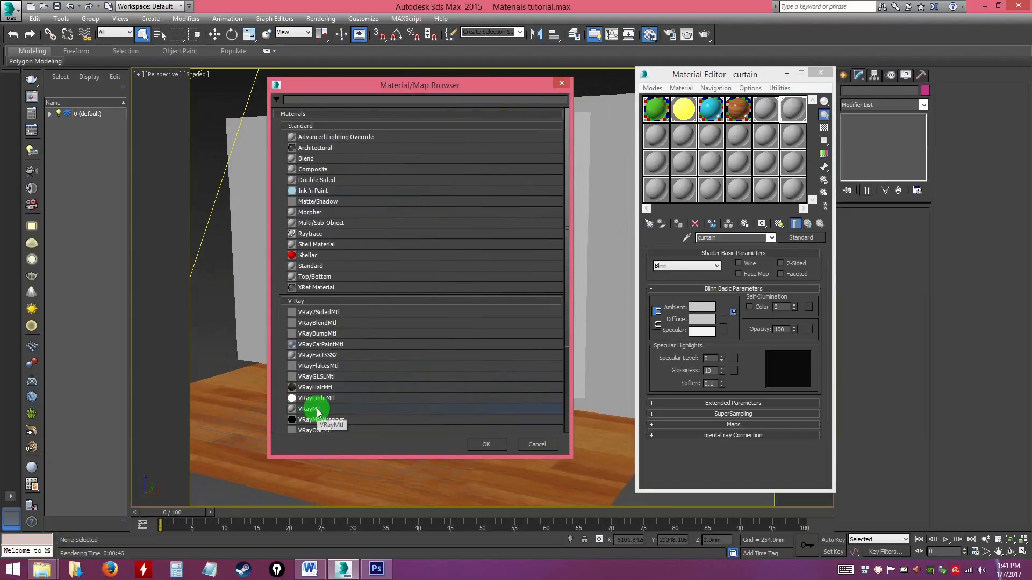
drag(564, 340, 564, 378)
click(305, 361)
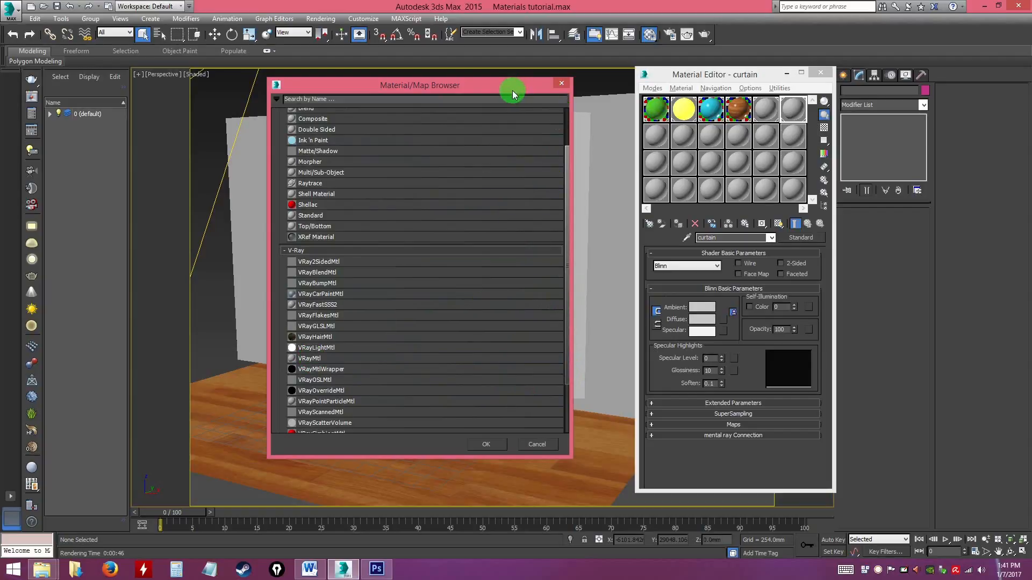
drag(506, 90, 302, 102)
alt+middle_drag(465, 325, 377, 338)
drag(304, 99, 737, 105)
click(390, 138)
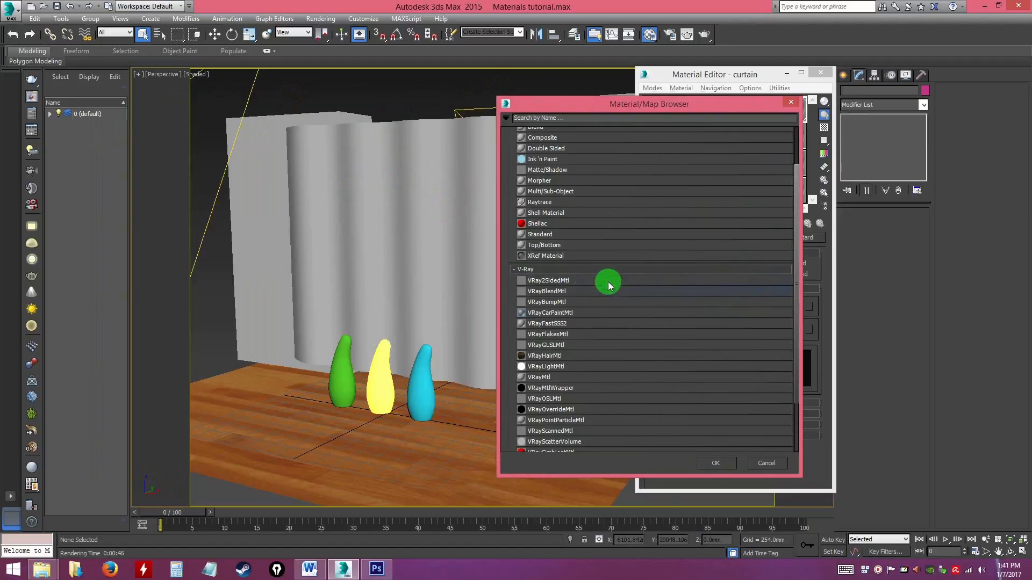
drag(797, 354, 796, 376)
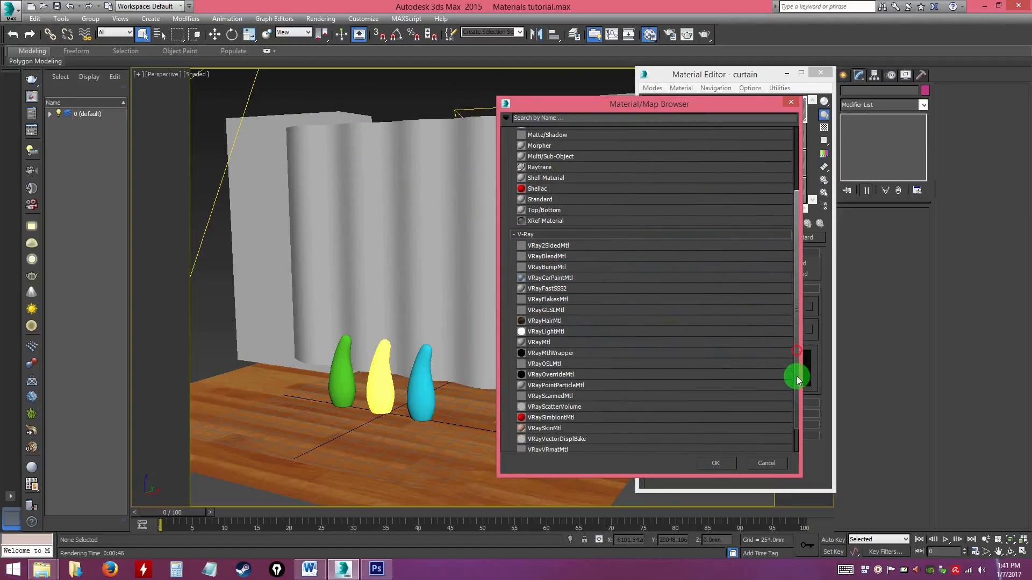
click(553, 251)
click(710, 454)
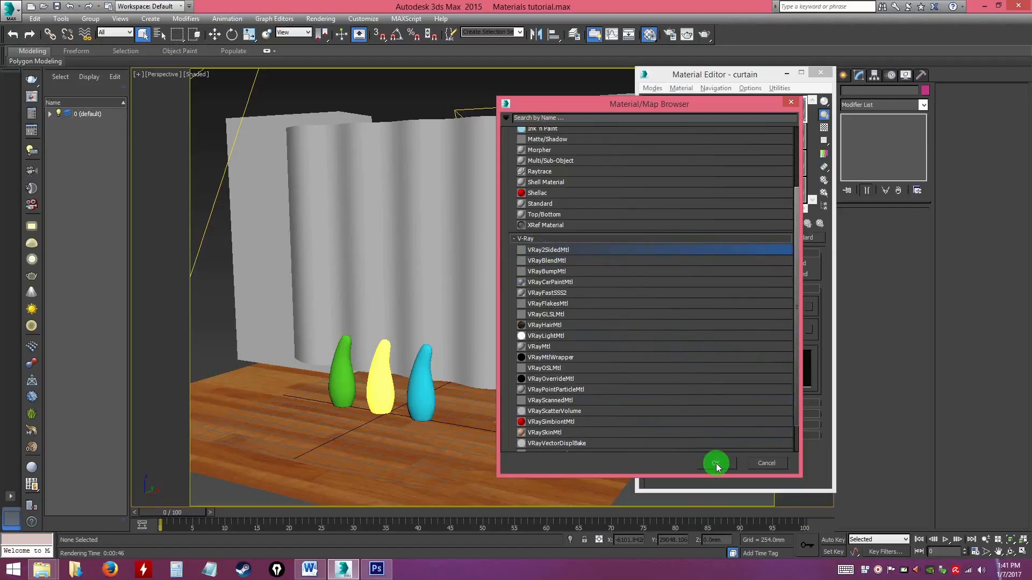
click(719, 463)
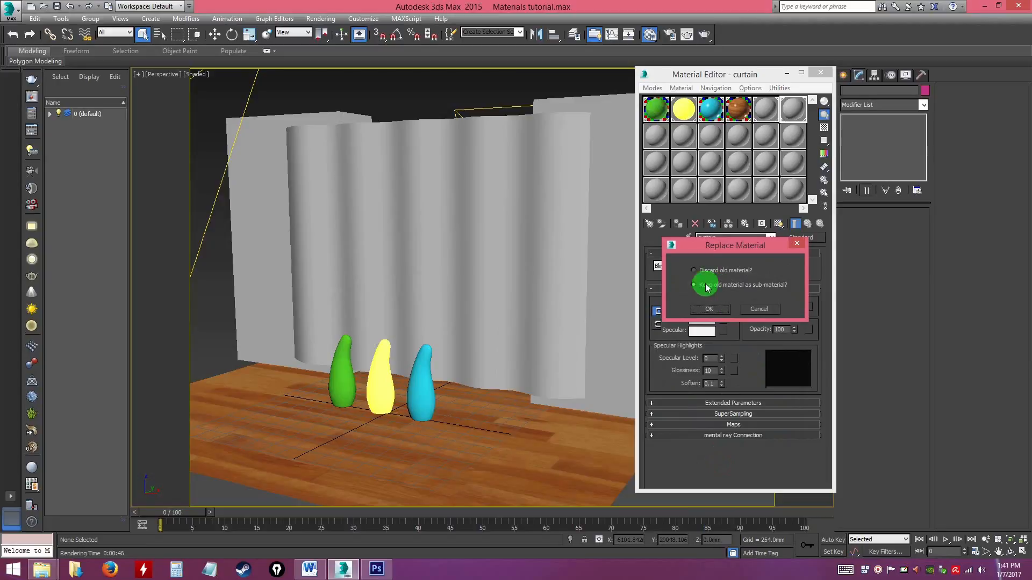
drag(711, 249, 493, 226)
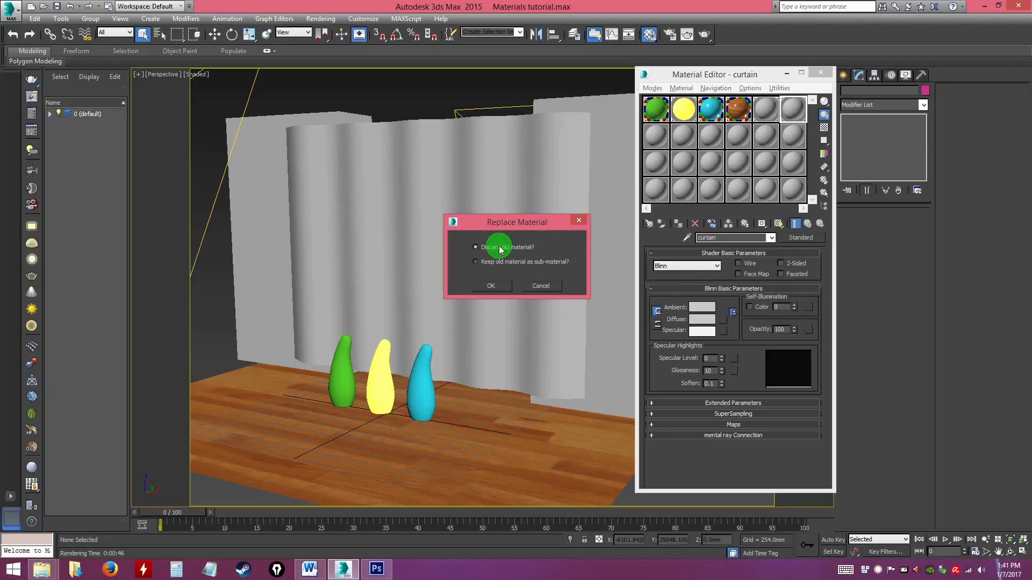
click(487, 262)
click(488, 285)
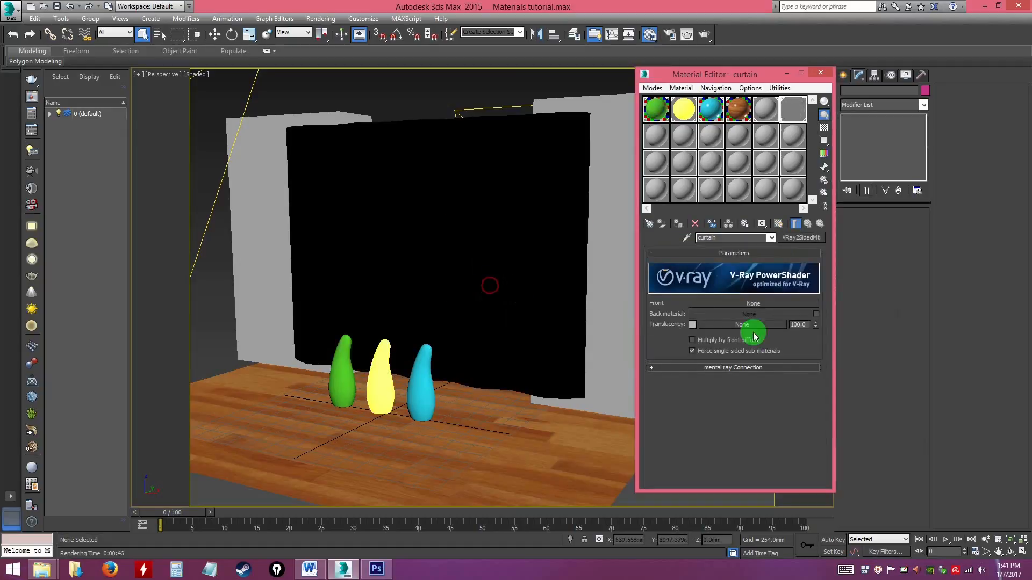
Assign a VRayMtl as the front material of the two-sided curtain material and return to the parent level
alt+middle_drag(509, 347, 556, 300)
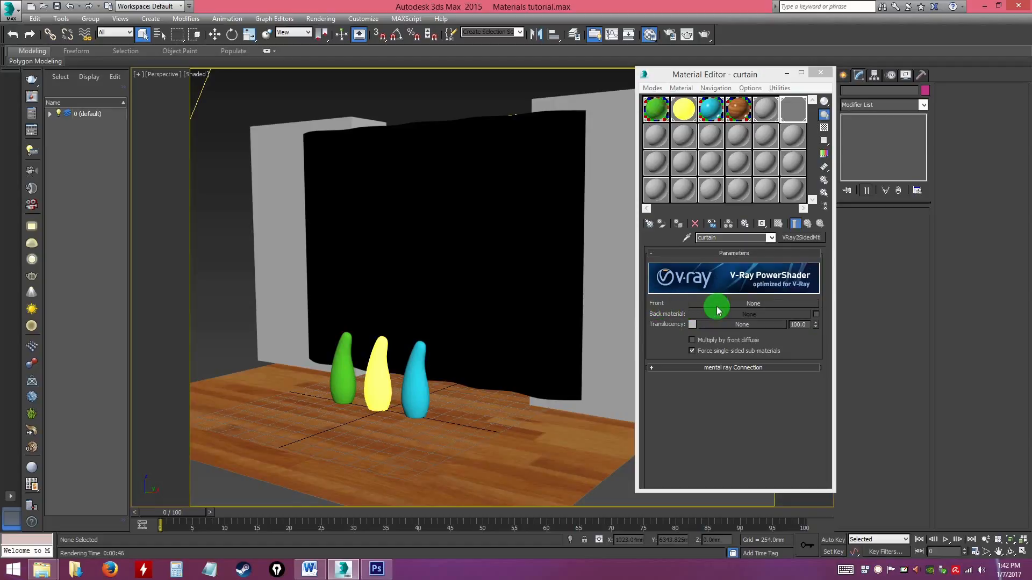
click(752, 305)
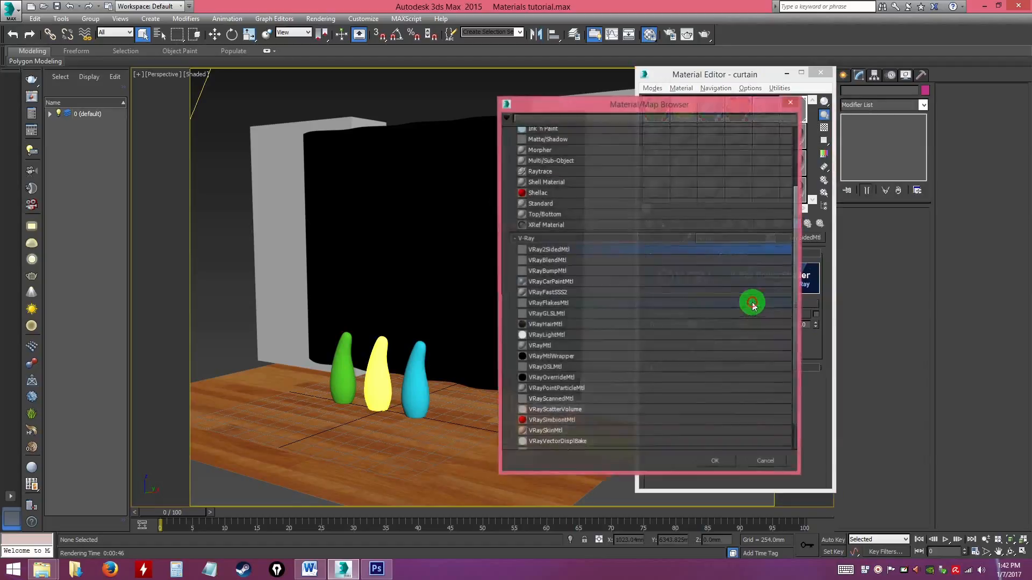
double_click(548, 350)
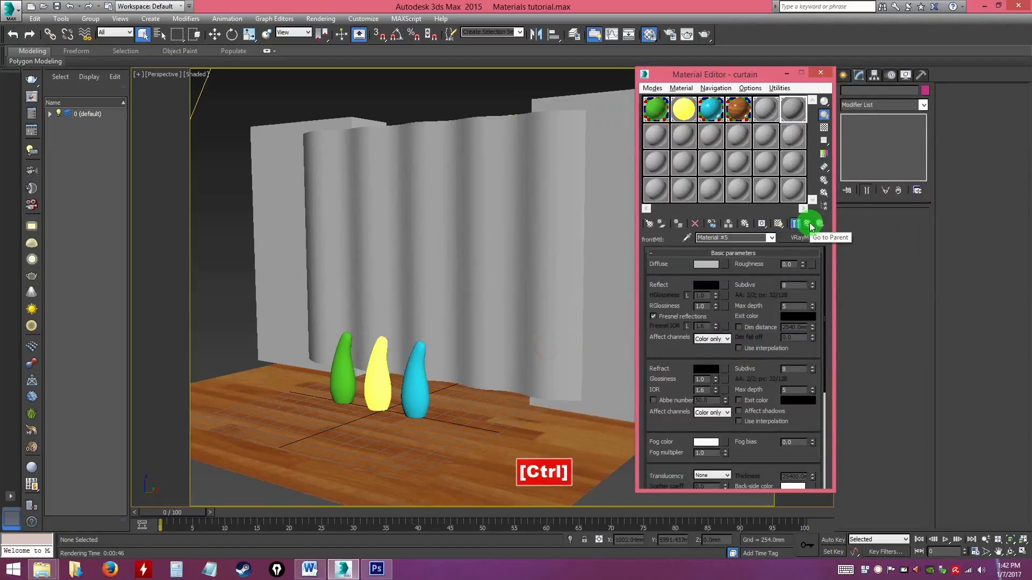
click(807, 224)
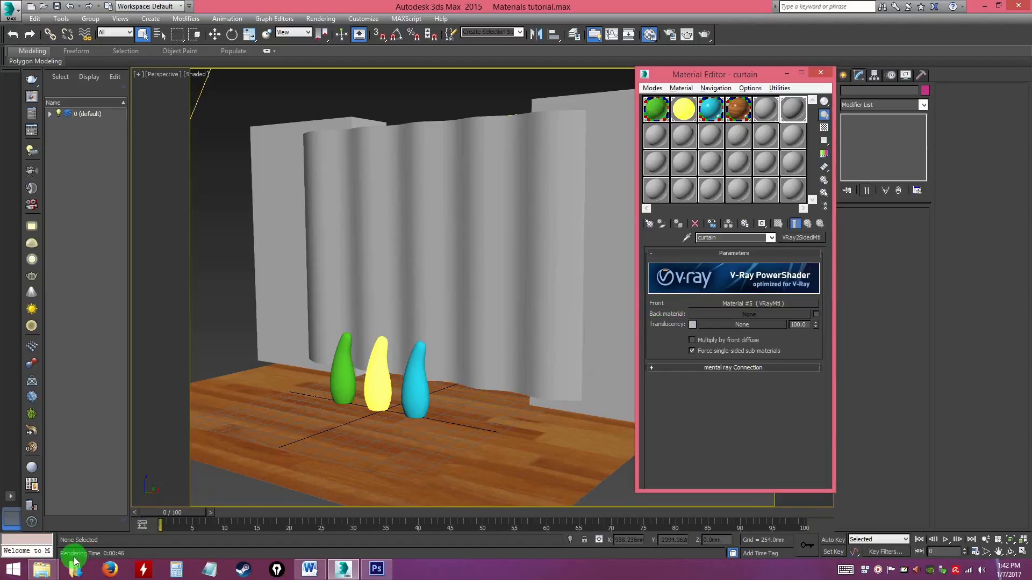
Switch to File Explorer, view the Curtain_diffuse image from the Textures folder, then close it and minimize the folder
mouse_move(43, 569)
click(160, 526)
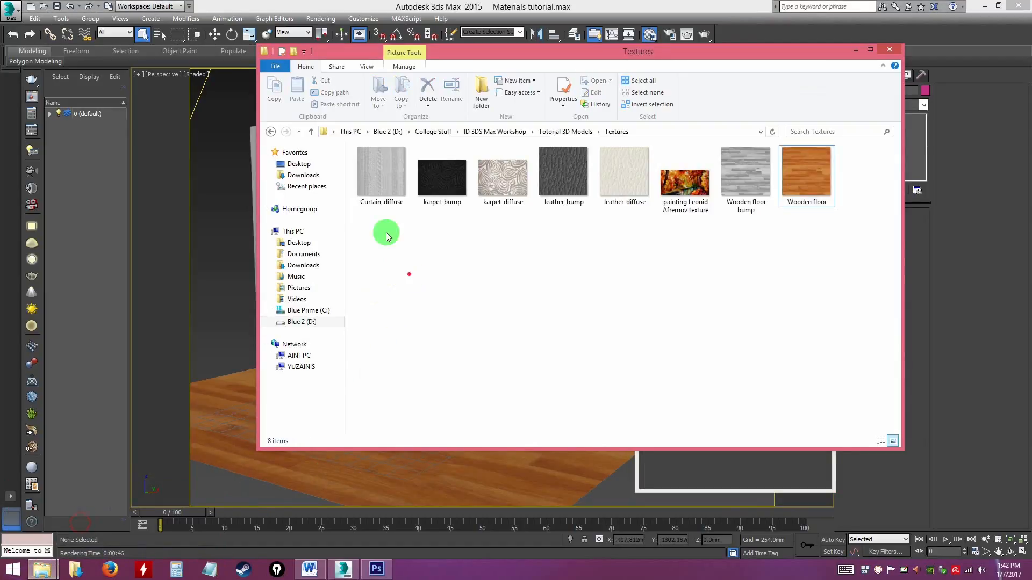
double_click(386, 175)
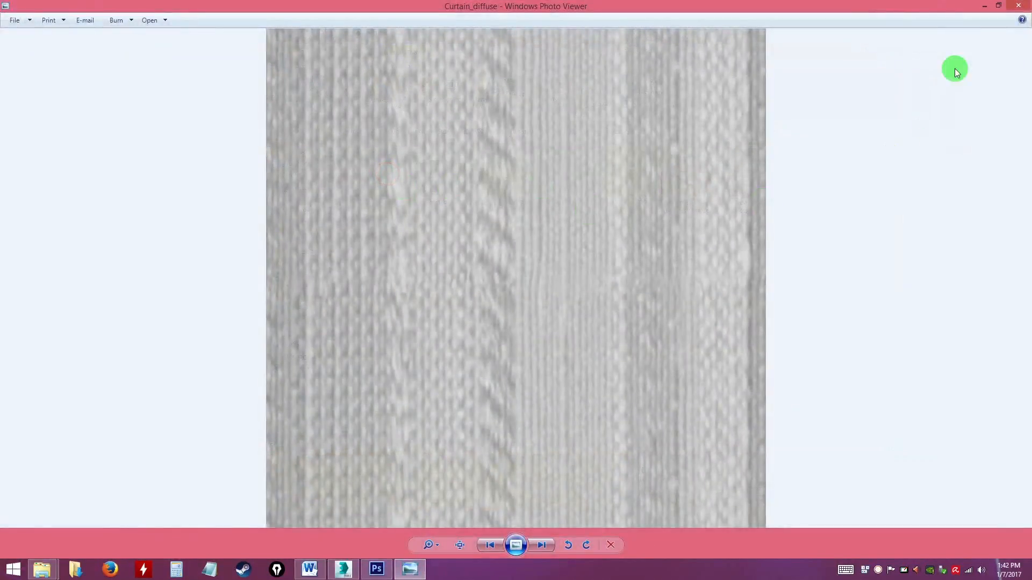
click(1020, 7)
click(859, 45)
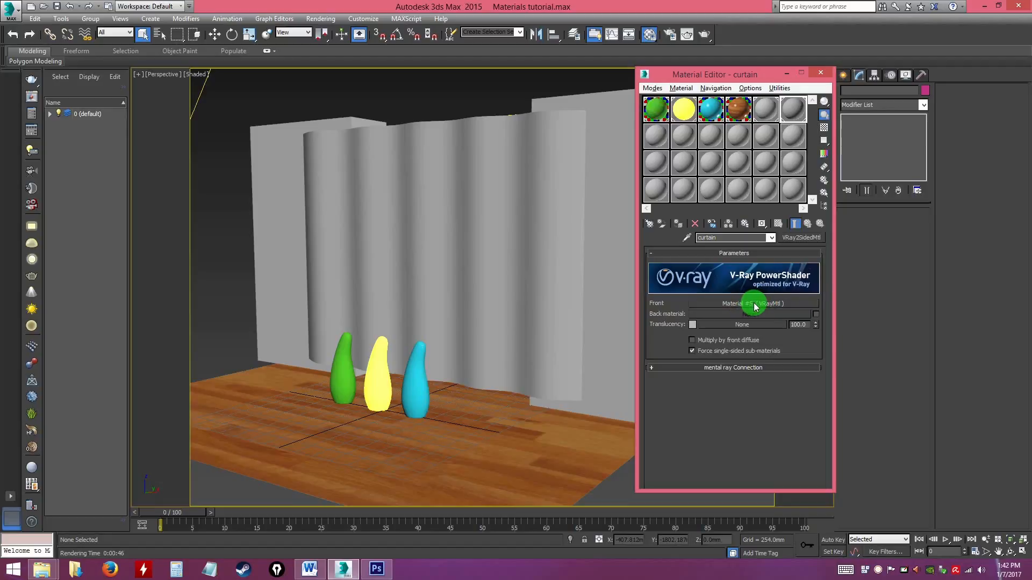
Load the Curtain_diffuse bitmap as the diffuse map of the curtain's front VRayMtl and return to that material's parameters
click(760, 305)
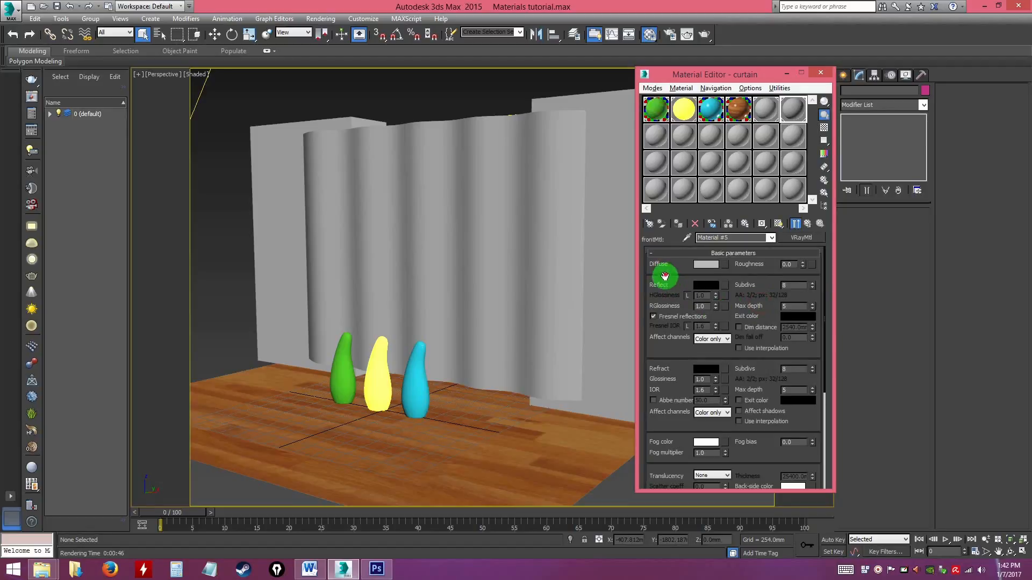
ctrl+click(725, 264)
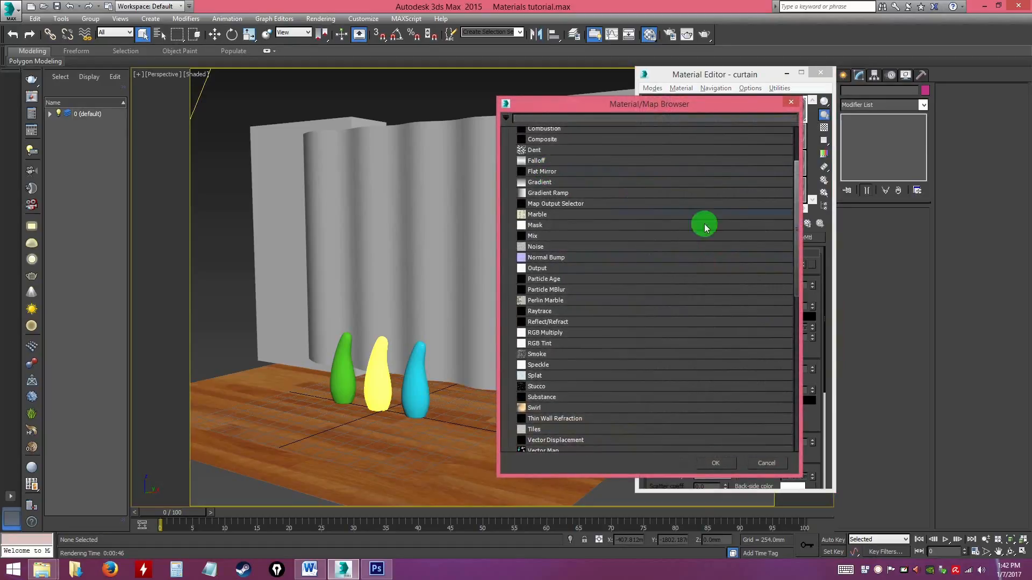
click(795, 210)
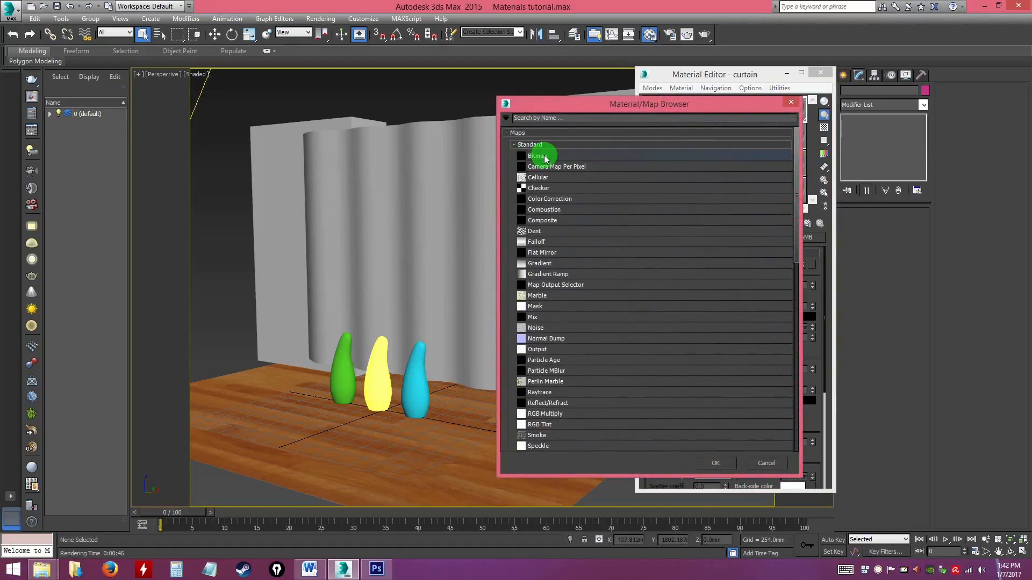
double_click(537, 156)
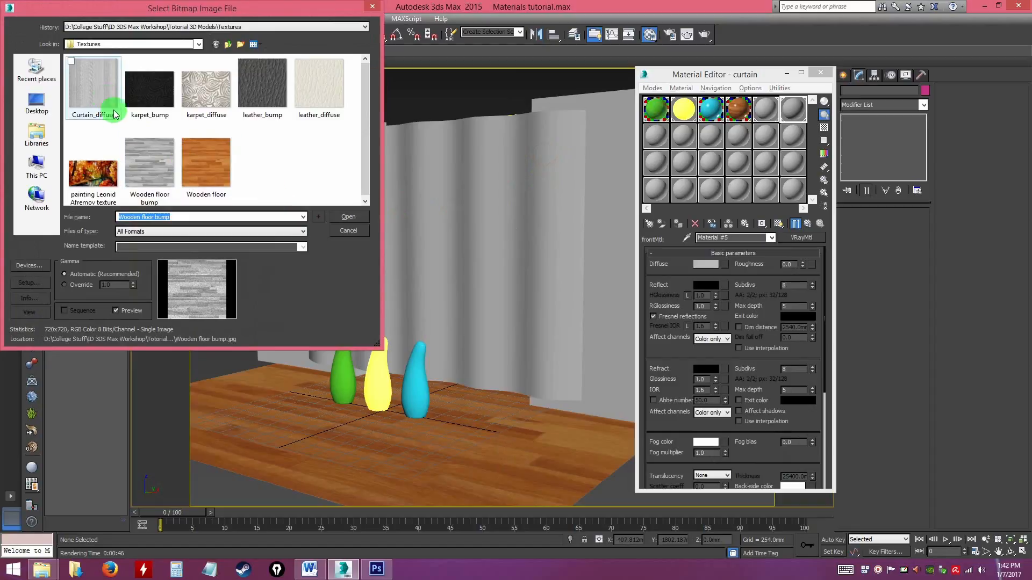
click(93, 85)
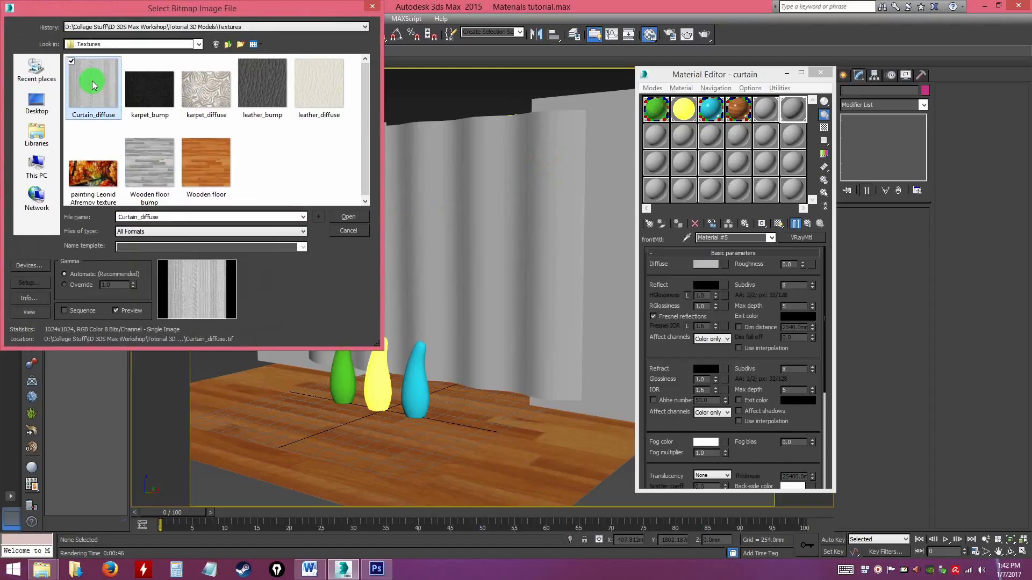
double_click(92, 81)
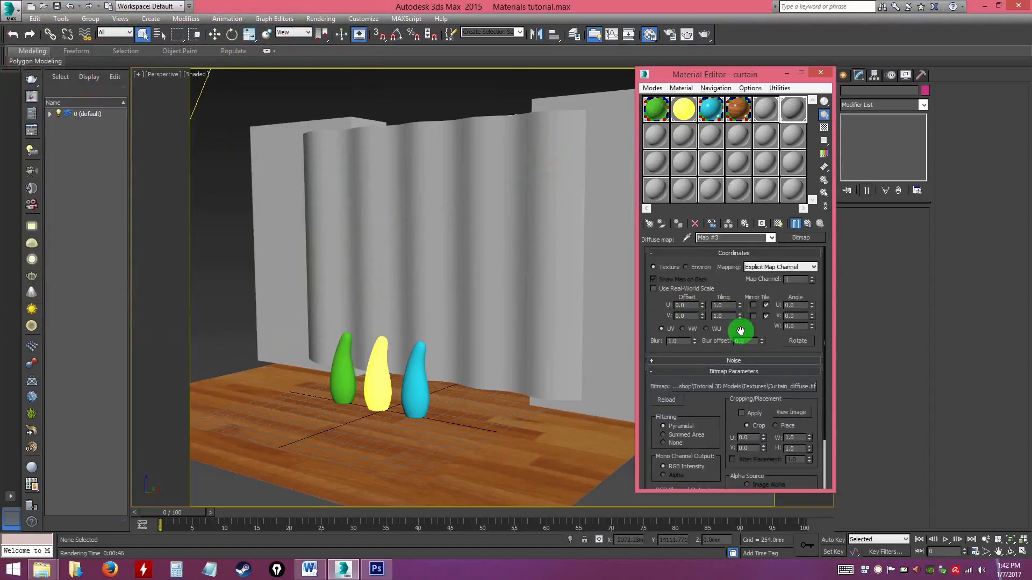
click(808, 224)
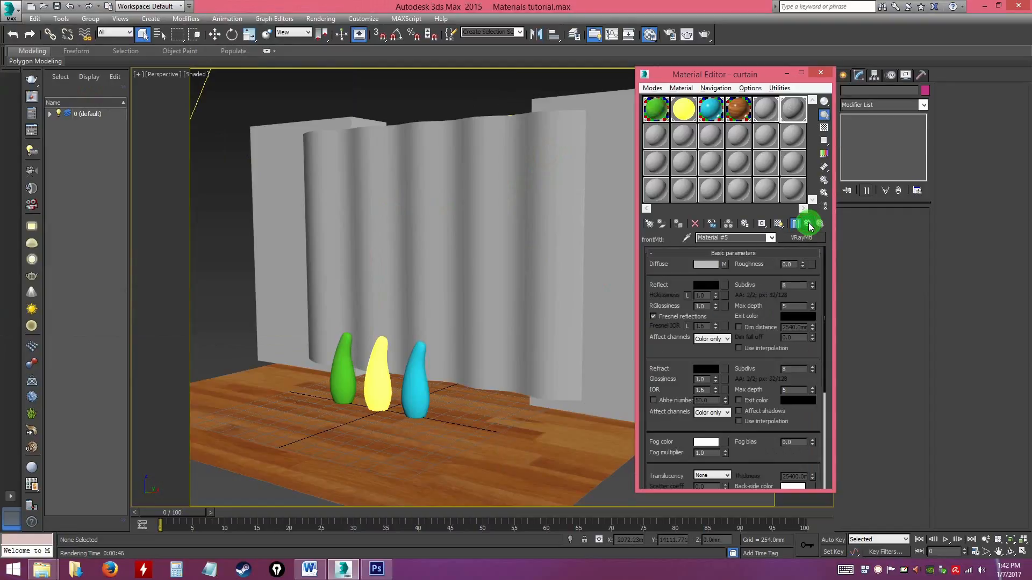
Display the curtain's front material texture in the viewport and return to the two-sided material's parameters
click(778, 225)
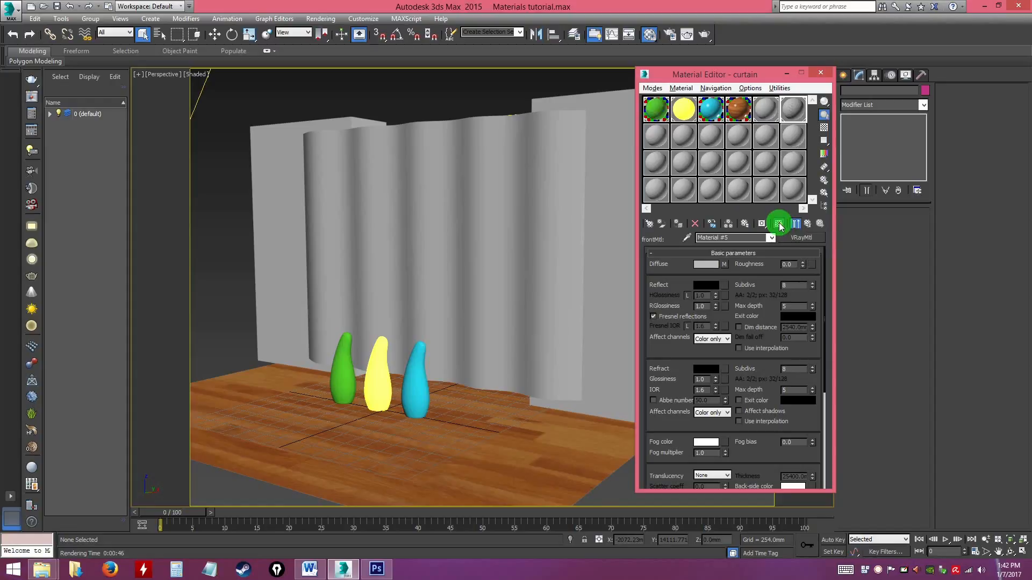
mouse_move(451, 314)
alt+middle_down()
mouse_move(472, 314)
mouse_move(463, 327)
mouse_move(452, 329)
mouse_move(468, 290)
mouse_move(458, 325)
mouse_move(468, 313)
alt+middle_up()
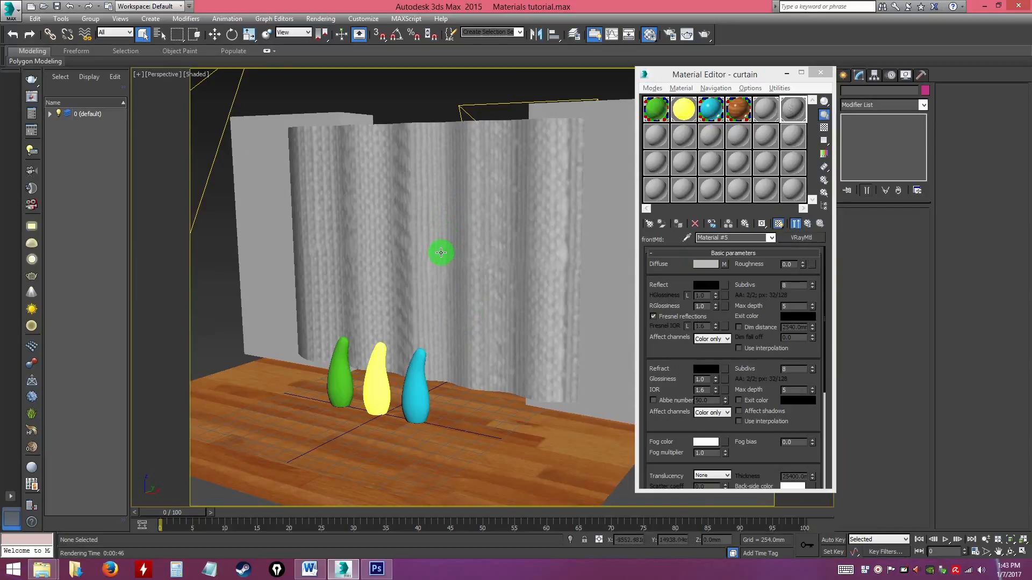
alt+middle_drag(447, 264, 424, 239)
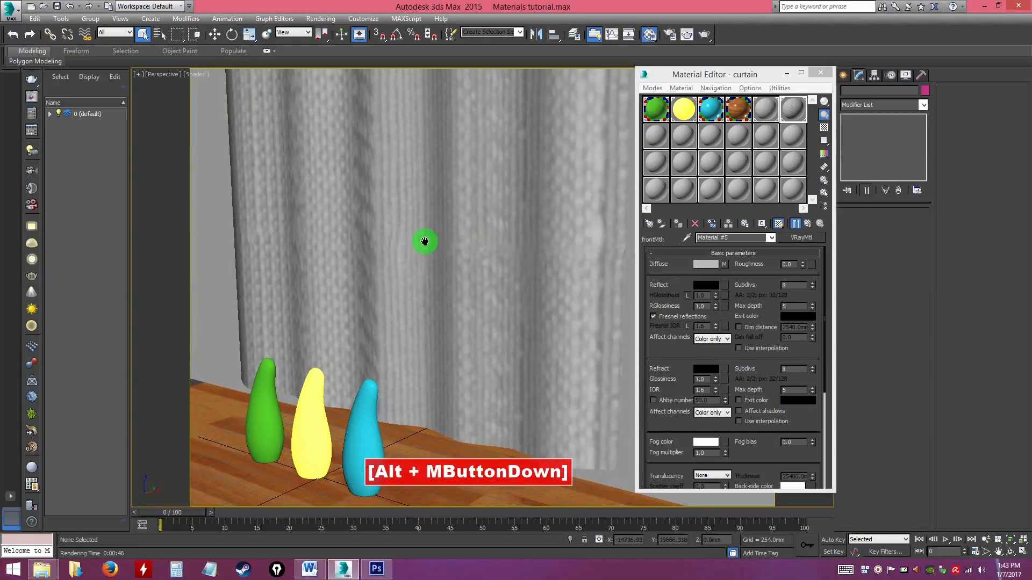
click(808, 224)
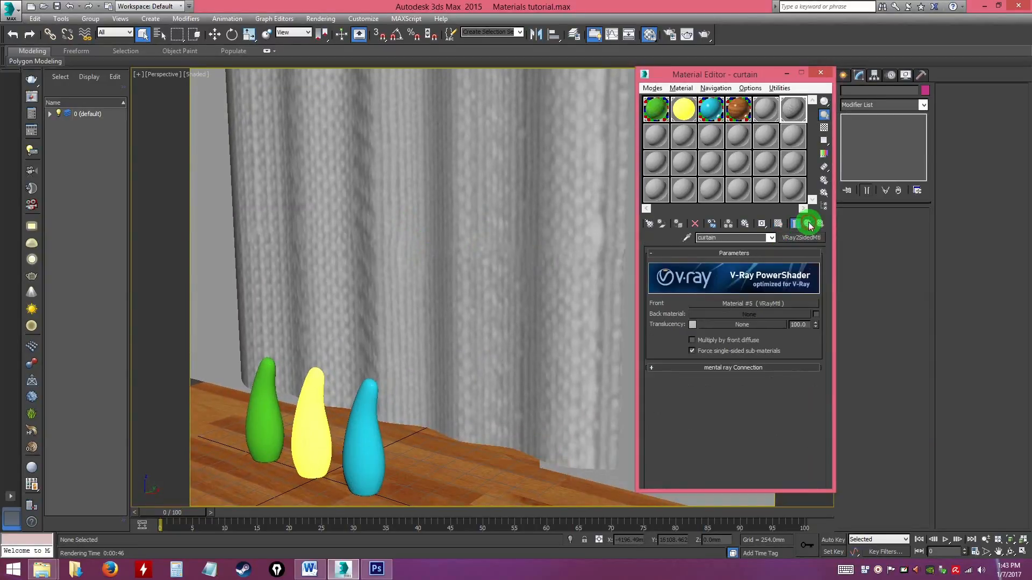
alt+middle_drag(490, 307, 527, 279)
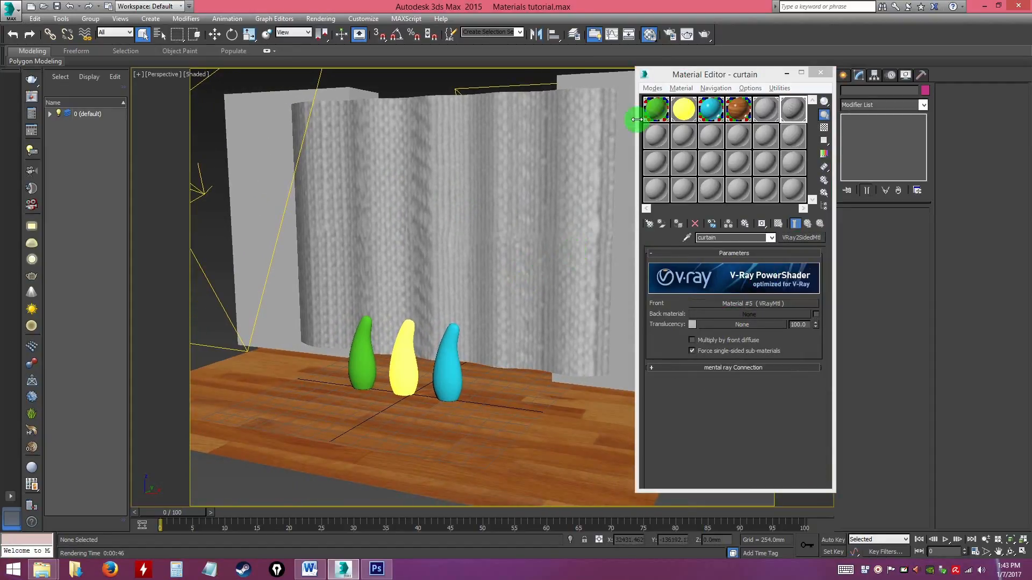
Test-render the scene with the textured curtain material and stop the render partway
click(704, 36)
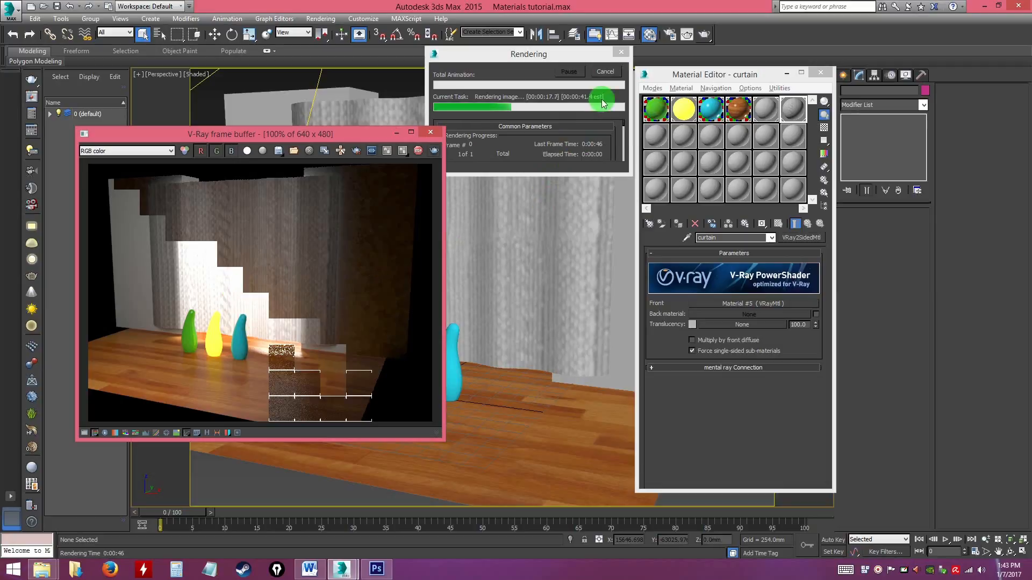
click(605, 72)
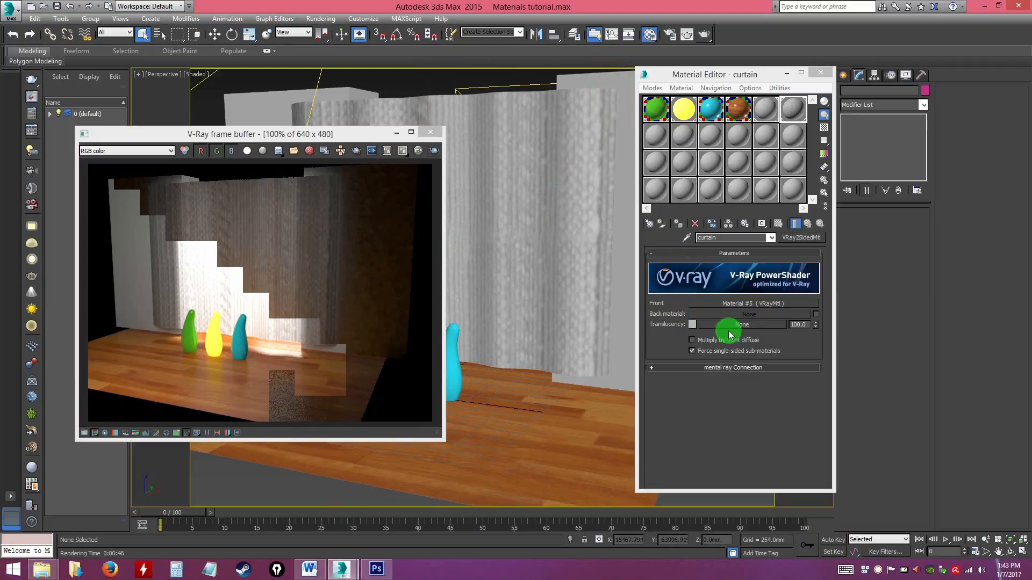
Set the two-sided curtain material's translucency amount to 60 and run a test render, stopping it early
click(799, 325)
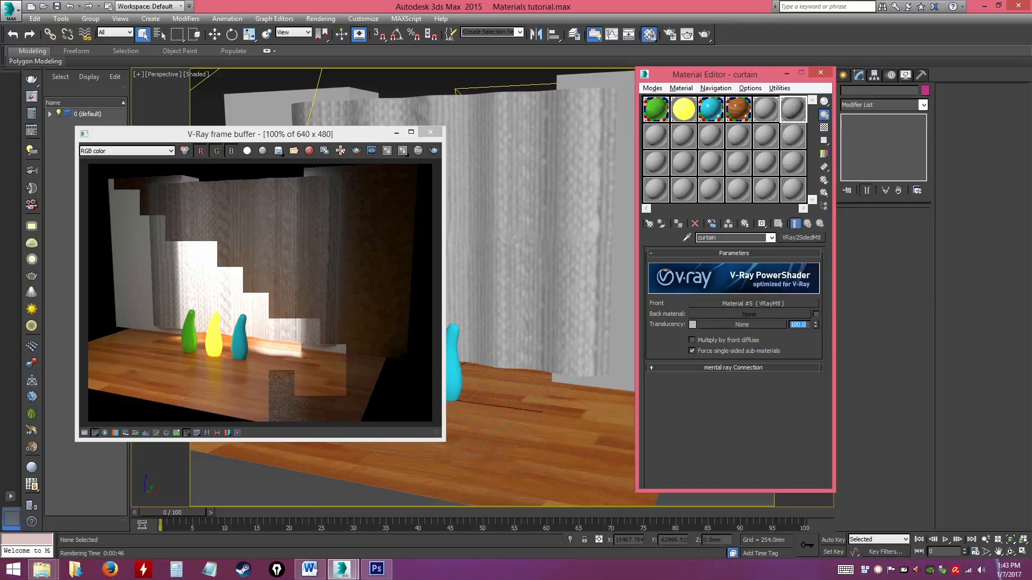
text(60)
key(Return)
click(750, 325)
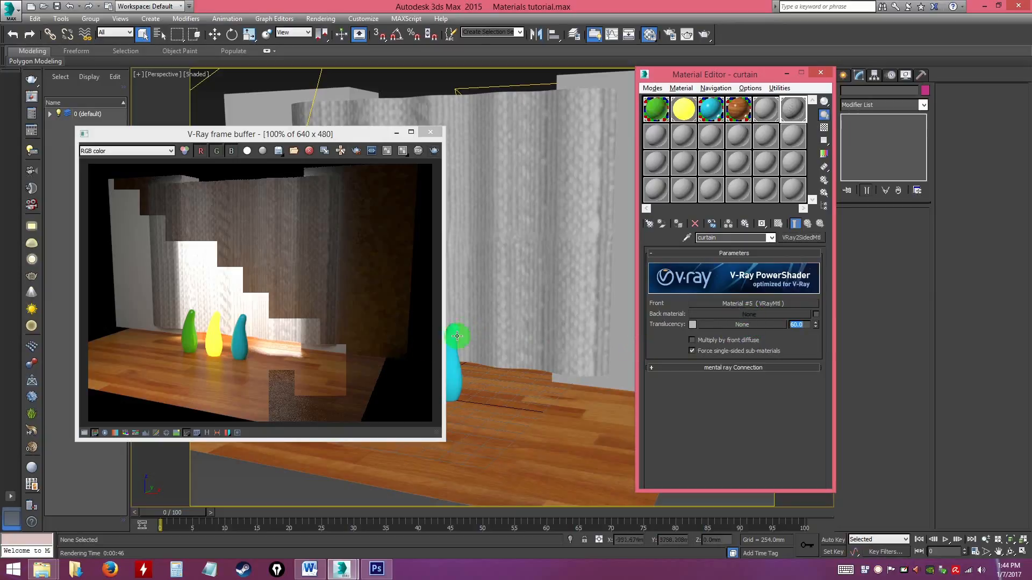
click(433, 150)
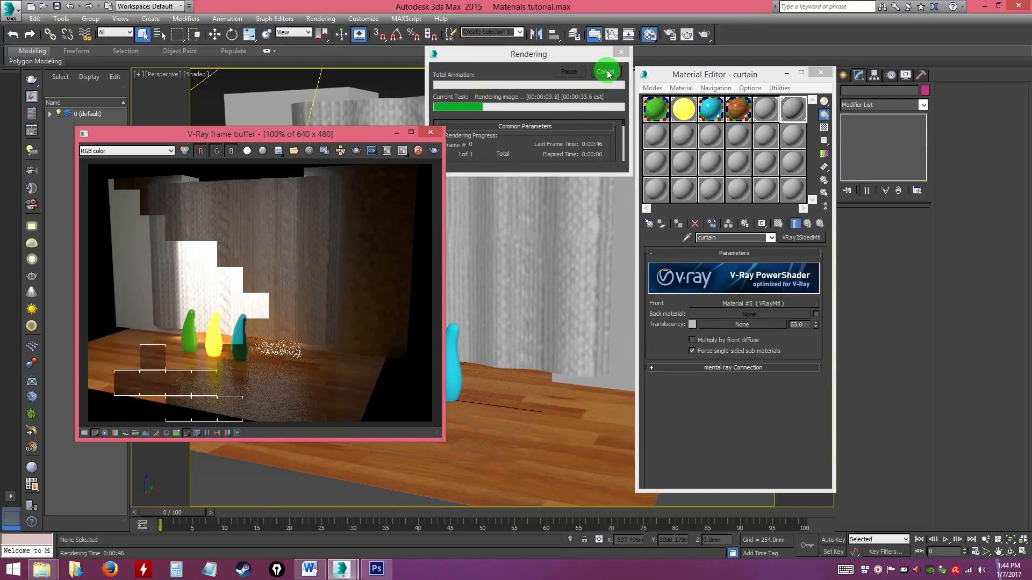
click(606, 71)
Set the two-sided curtain material's translucency amount to 40 and render the scene
drag(808, 325, 724, 323)
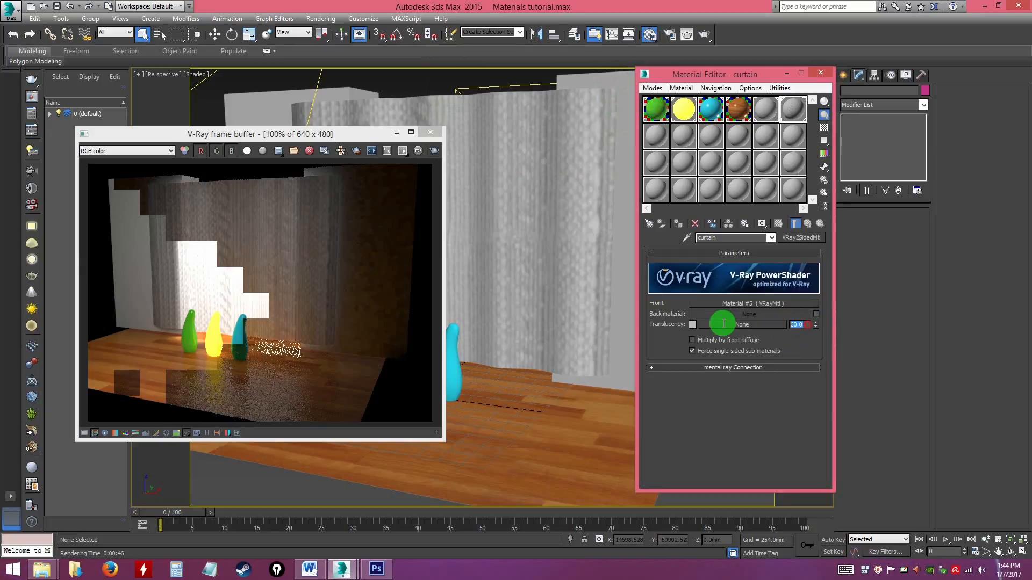
text(40)
key(Return)
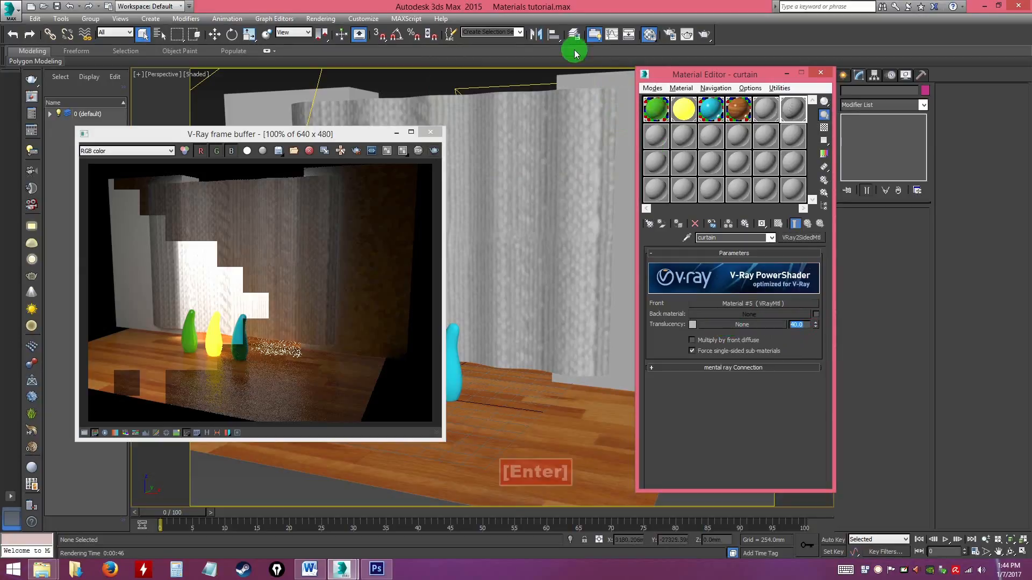
click(689, 35)
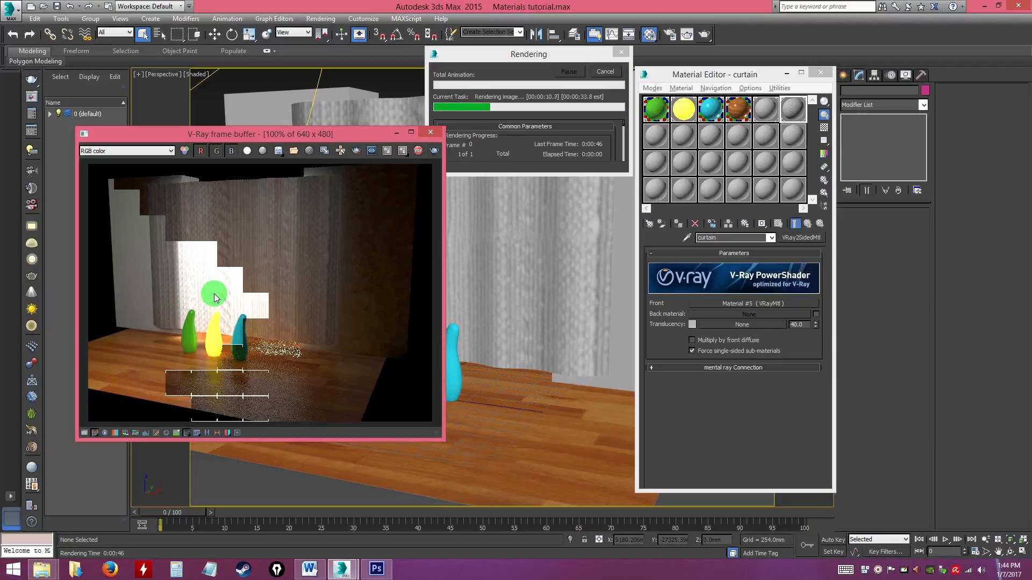
Examine the curtain's translucency and knit texture up close in the render, enlarging the frame buffer and placing it beside the Material Editor
scroll(214, 294, up, 1)
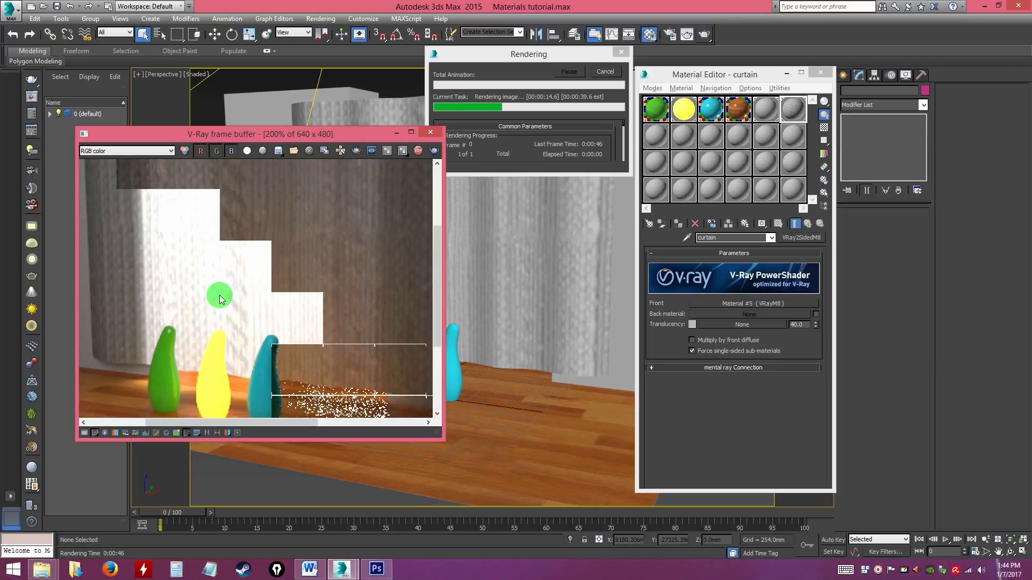
scroll(219, 295, down, 1)
scroll(214, 298, up, 1)
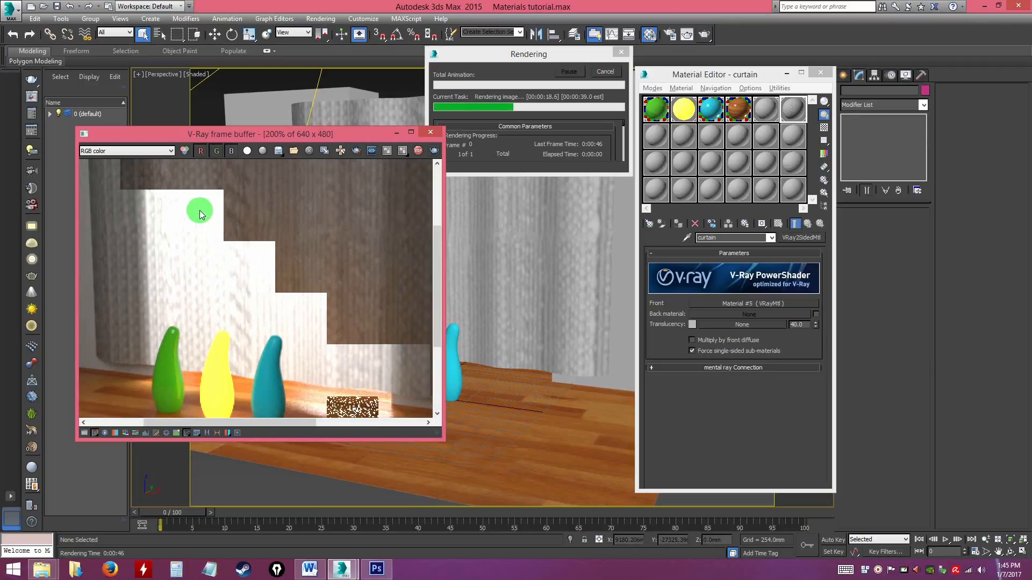
scroll(208, 292, down, 1)
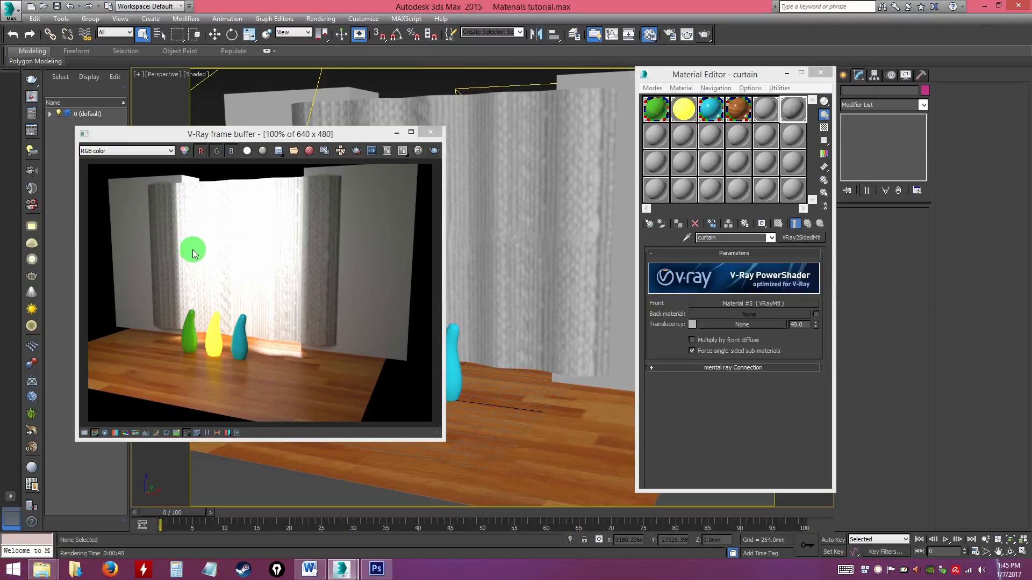
scroll(275, 283, up, 3)
scroll(279, 282, down, 3)
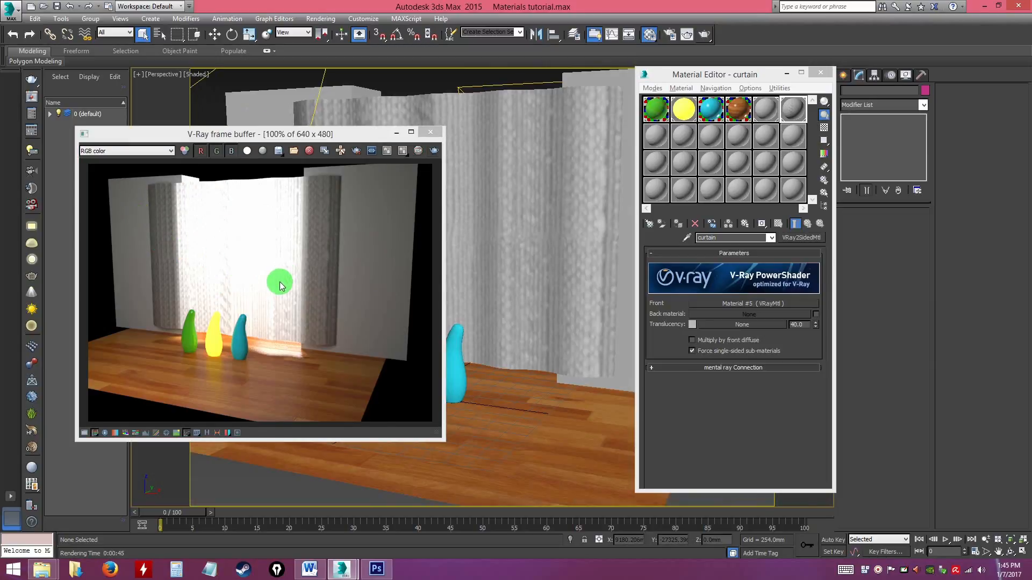
drag(345, 135, 413, 130)
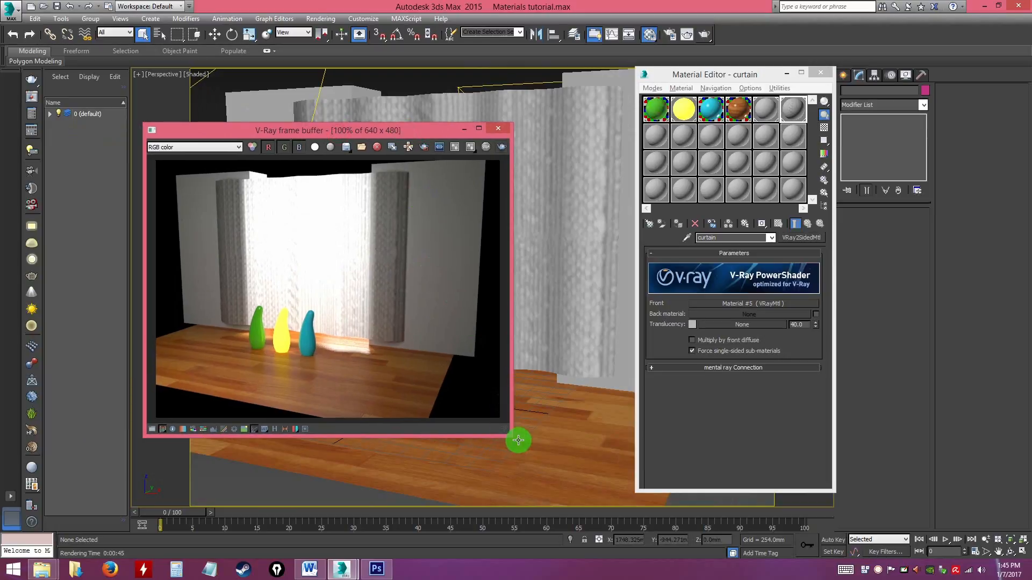
drag(509, 434, 671, 483)
scroll(406, 323, up, 1)
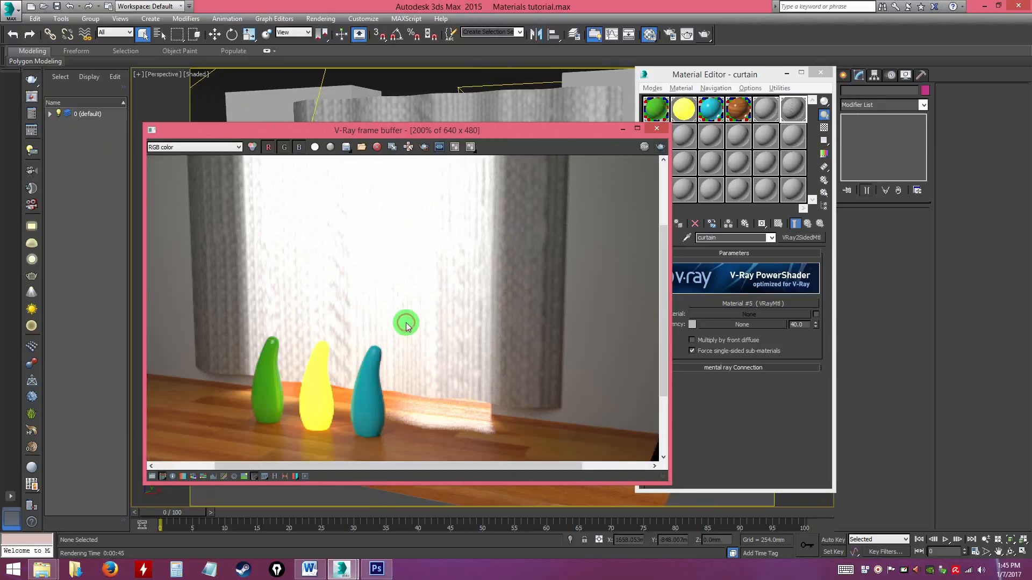
scroll(406, 323, down, 1)
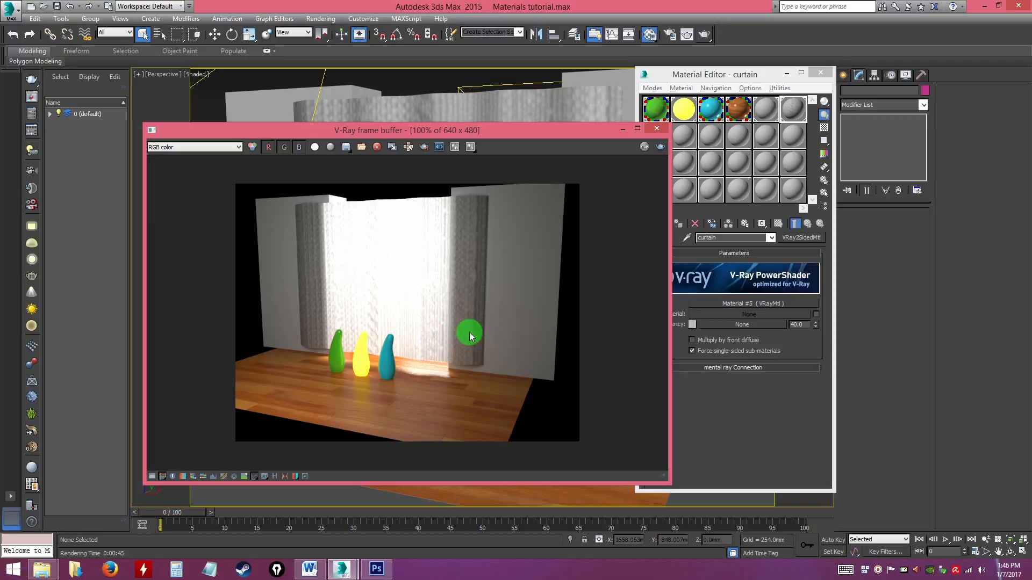
drag(498, 134, 453, 106)
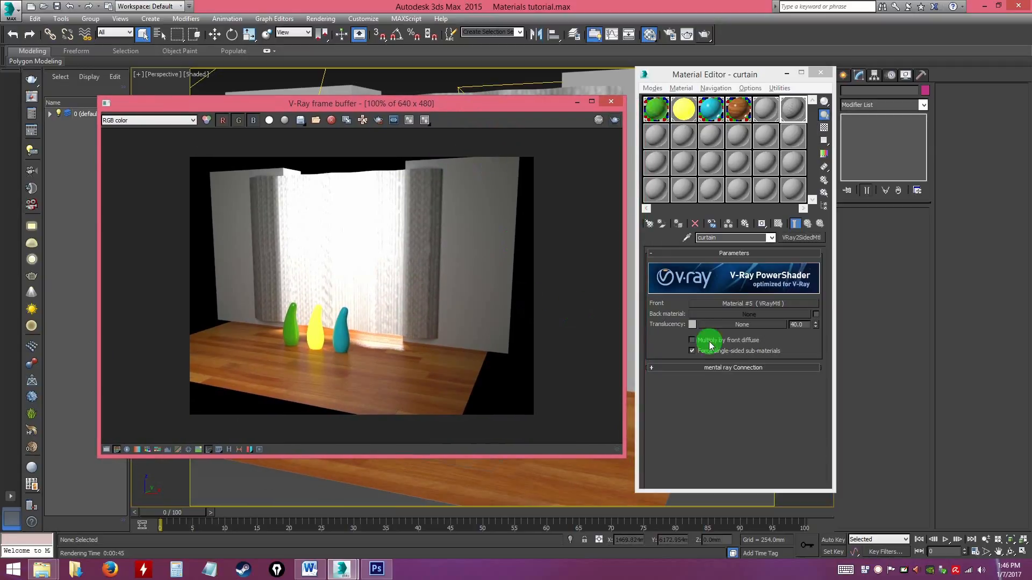